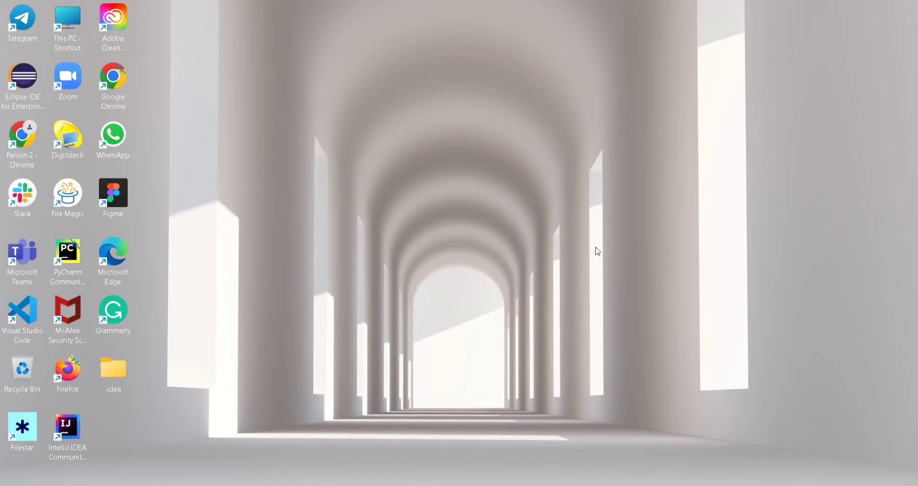
- Switch to Figma and create a new design file
click(507, 484)
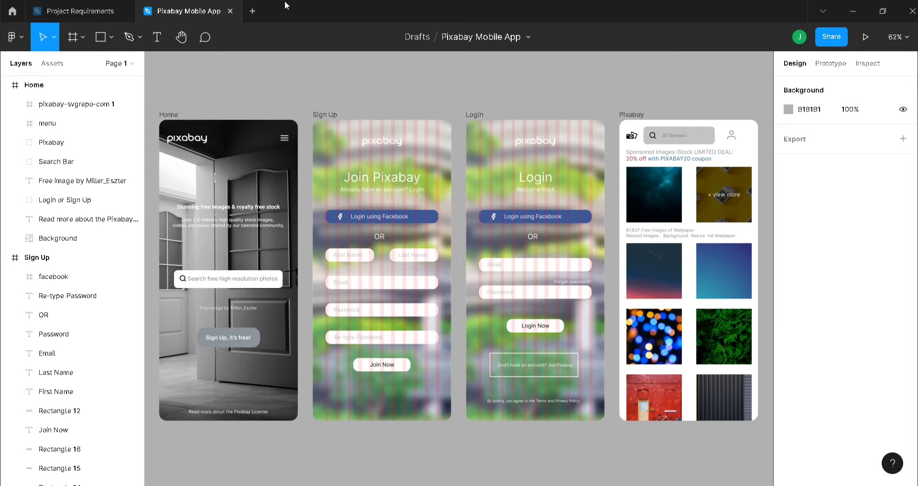
click(247, 12)
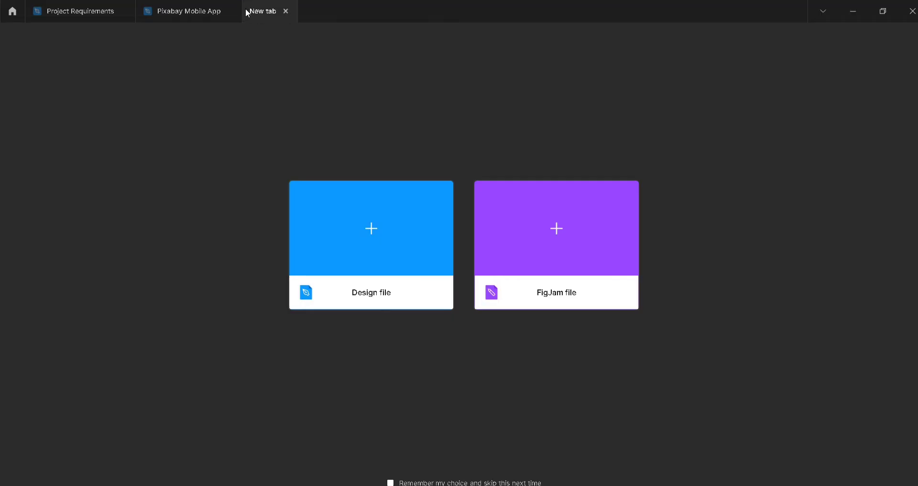
click(347, 254)
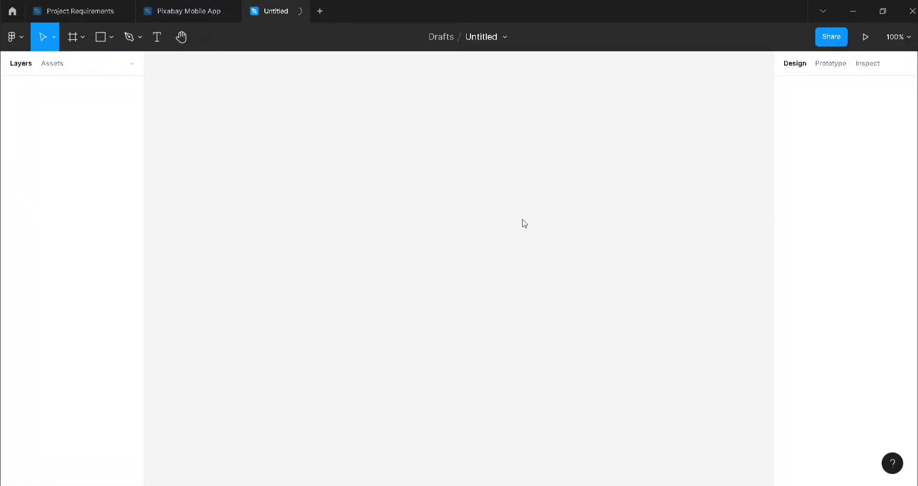
- Rename the untitled design file as Pixabay
click(480, 39)
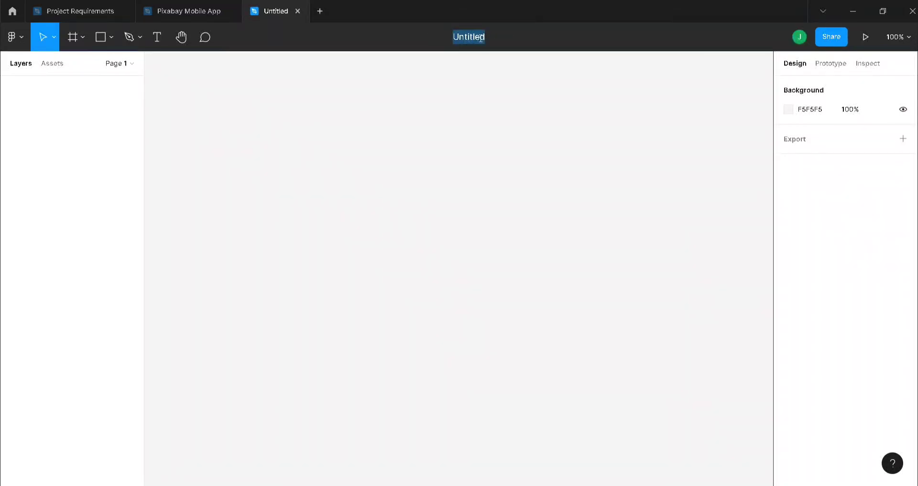
text(P)
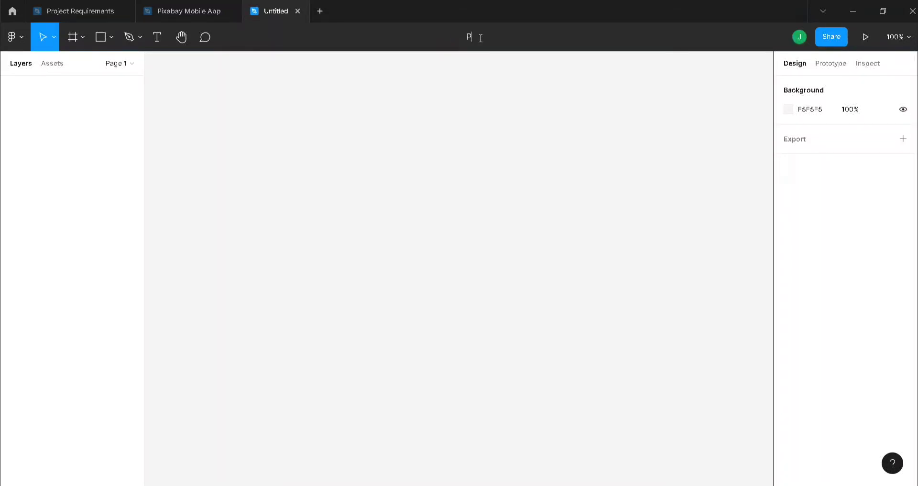
text(ixabay)
key(Return)
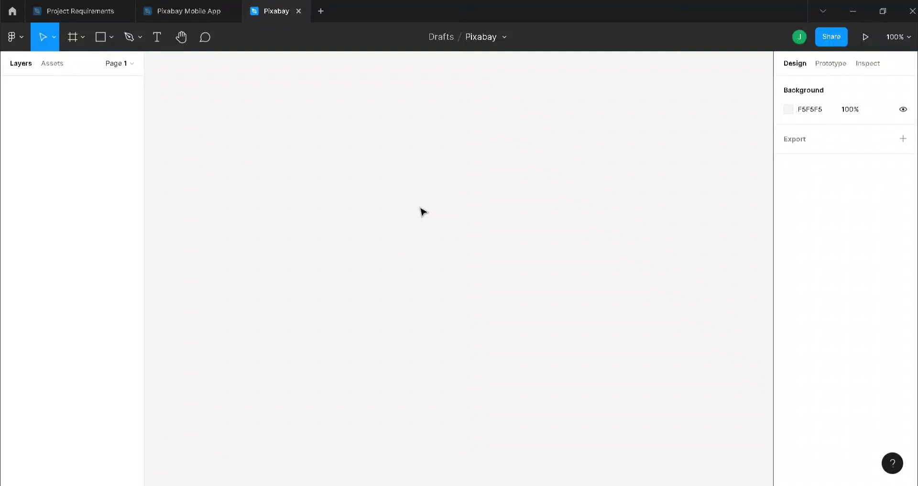
- Add an iPhone 13 mini frame to the canvas and set its corner radius to 20
key(f)
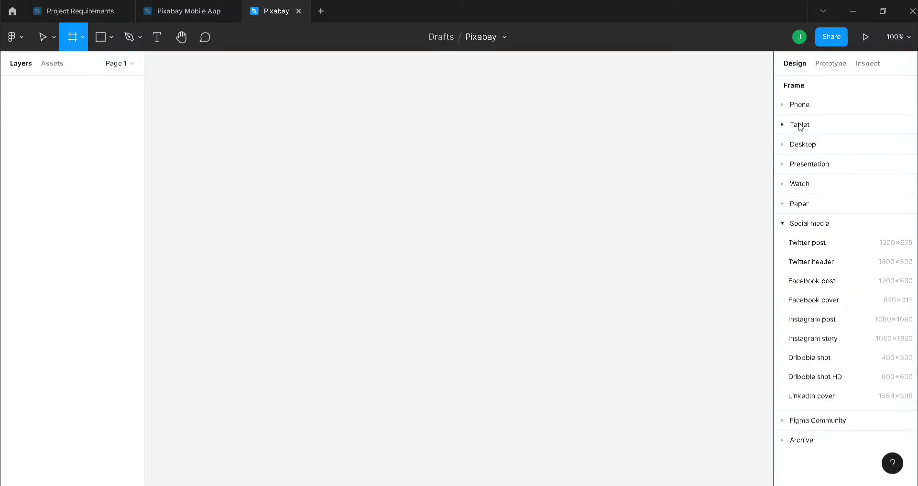
click(795, 105)
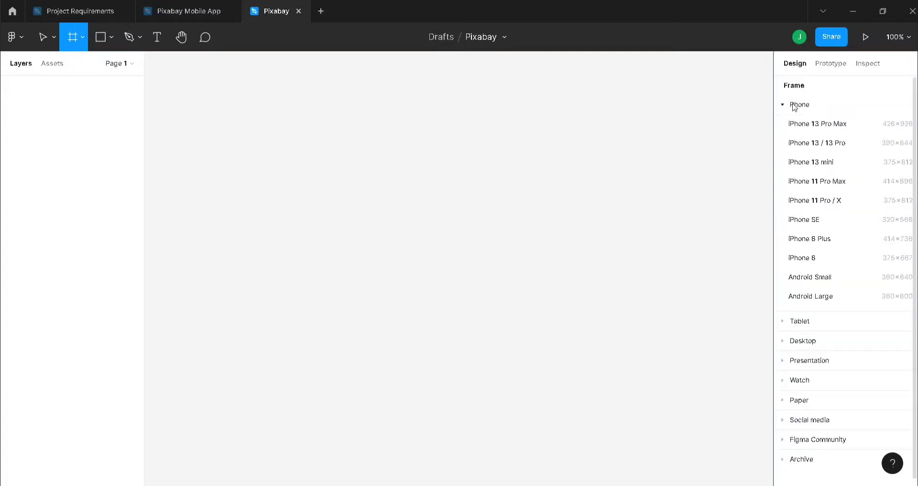
click(825, 165)
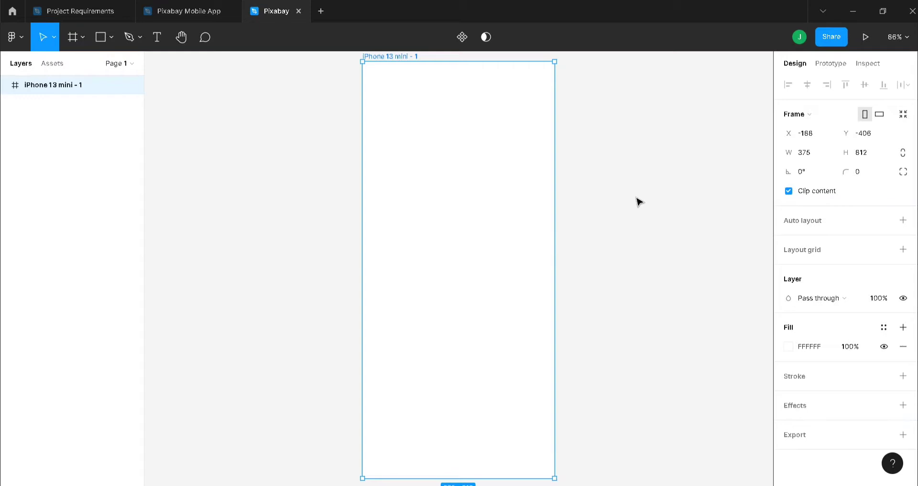
click(869, 177)
text(20)
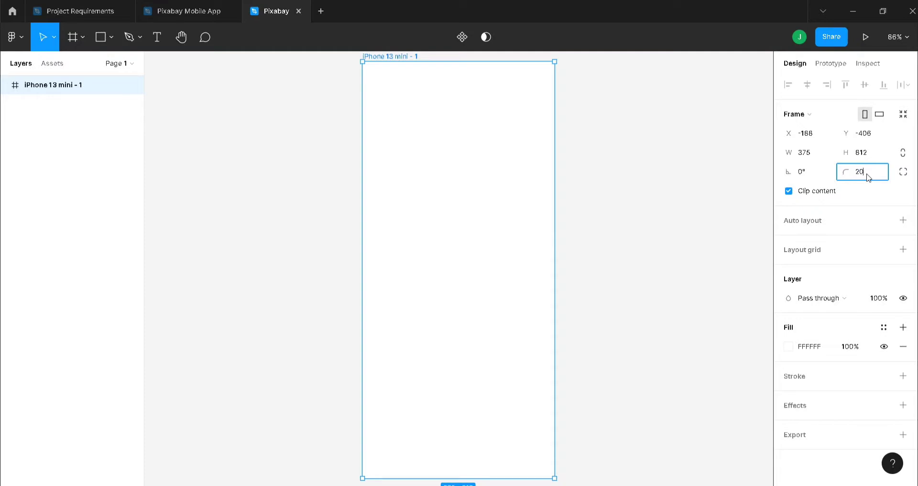
key(Return)
- Darken the canvas background to the grey AEAEAE
click(703, 222)
click(788, 110)
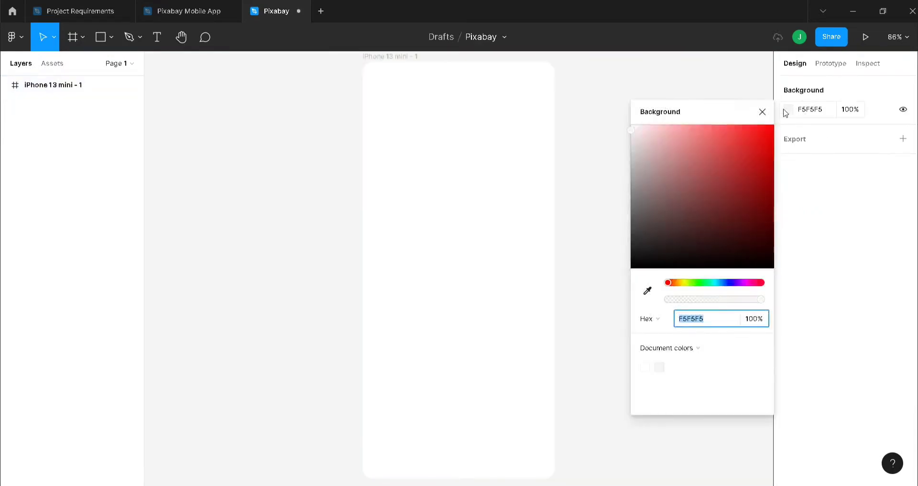
drag(631, 130, 631, 171)
click(762, 112)
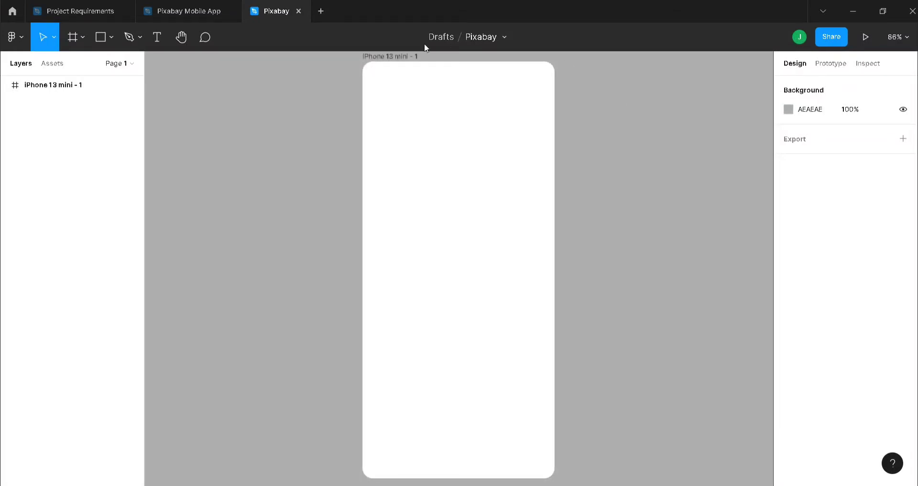
- Rename the iPhone 13 mini frame as Pixabay
double_click(401, 58)
text(Pixabay)
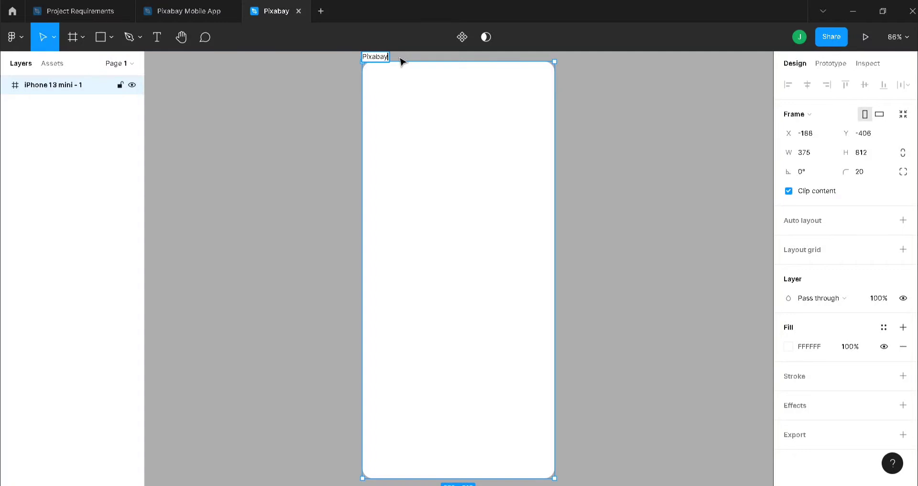
key(Return)
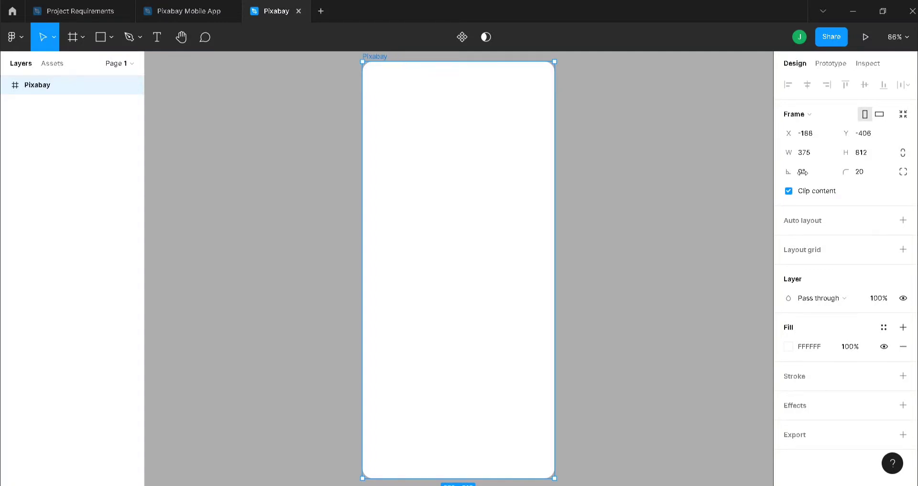
- Add a layout grid to the Pixabay frame, switch it to columns and set the count to 11
click(806, 249)
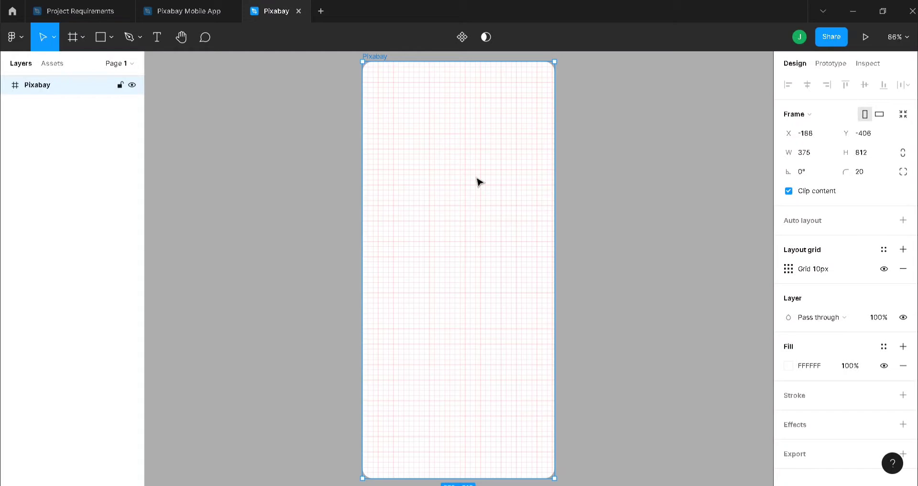
click(788, 269)
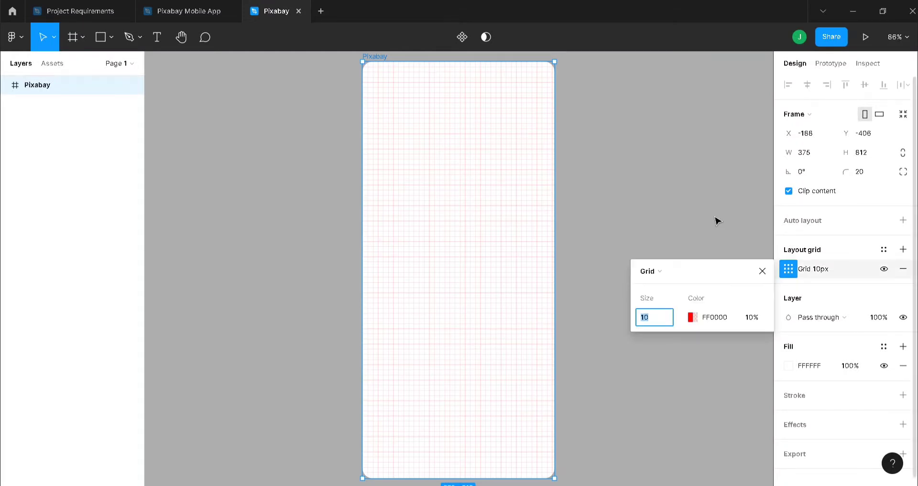
click(664, 271)
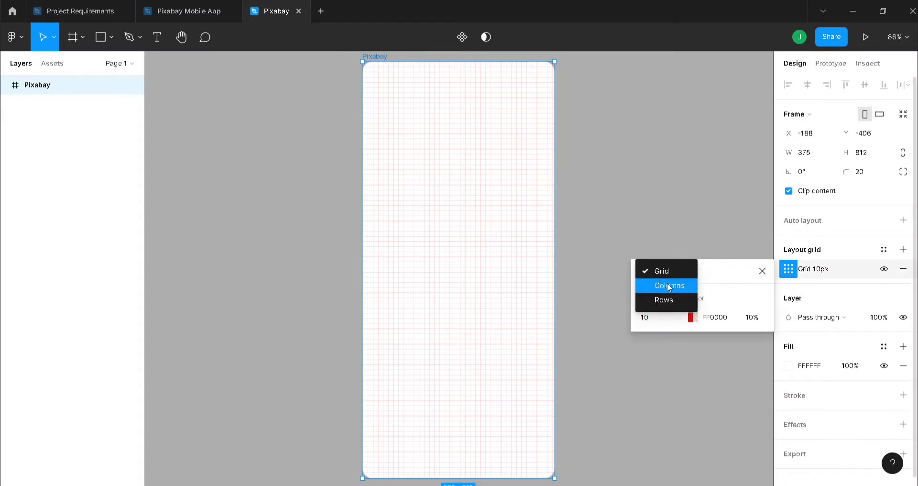
click(667, 285)
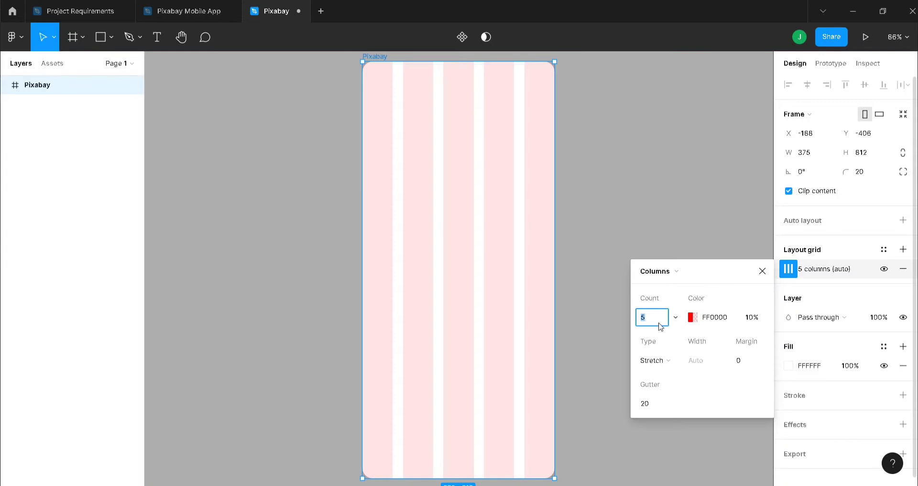
text(11)
key(Return)
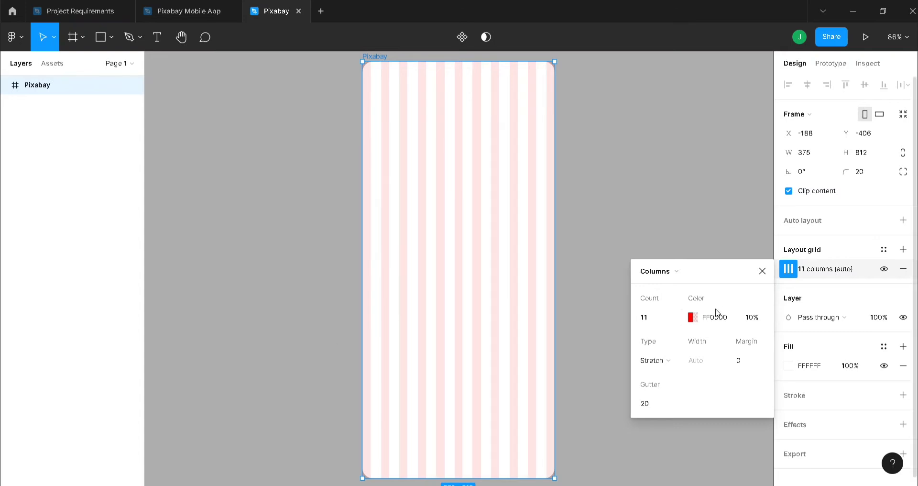
- Set the column grid's type to Center and close the grid settings
click(672, 361)
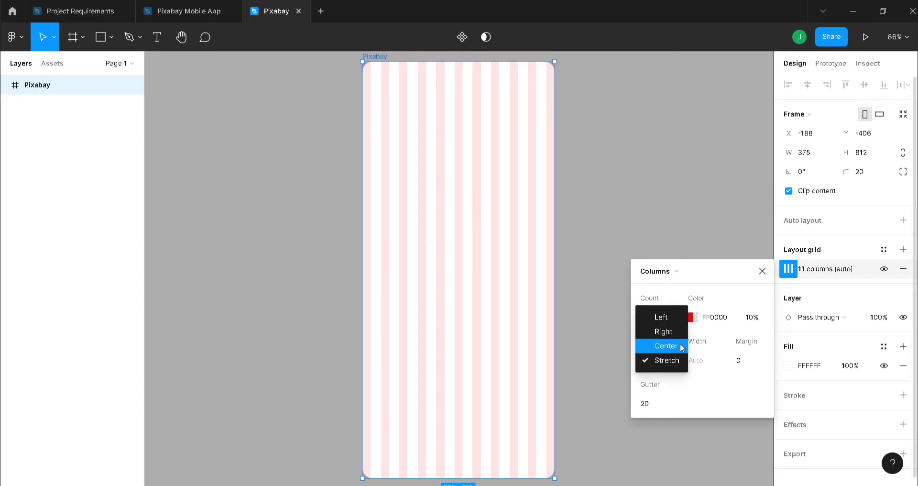
click(682, 346)
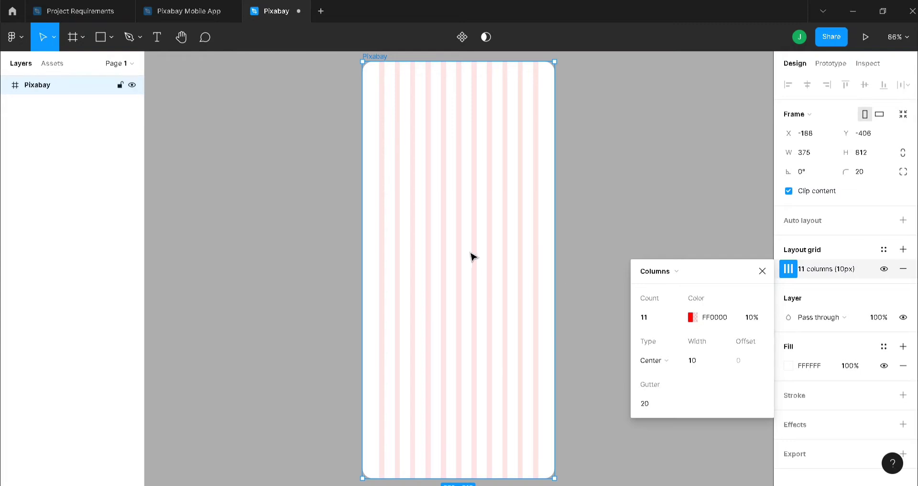
click(762, 271)
click(595, 213)
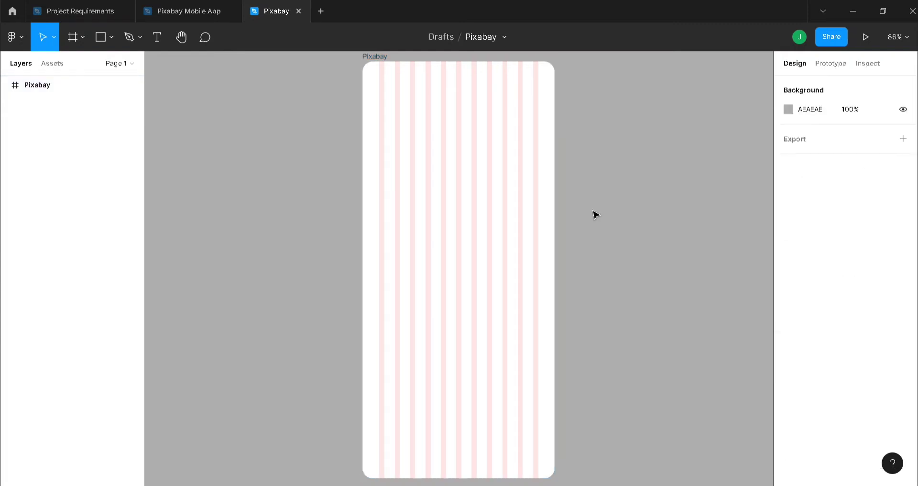
click(375, 57)
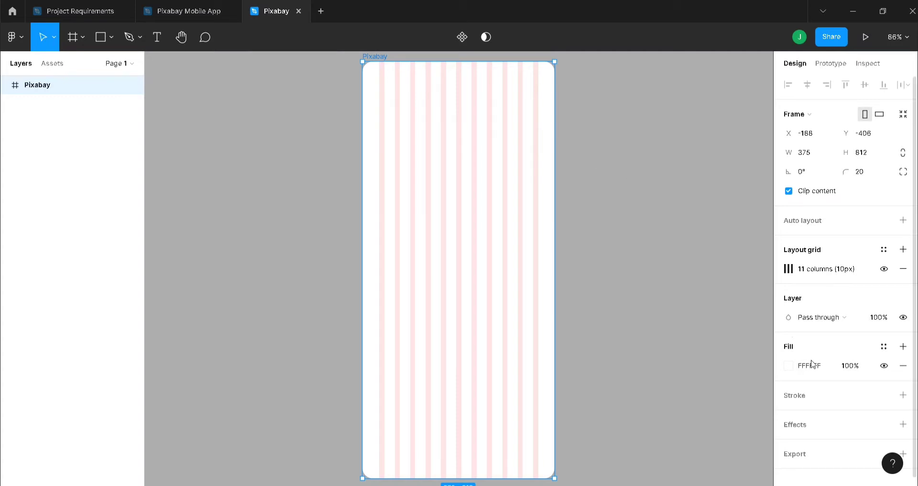
click(789, 368)
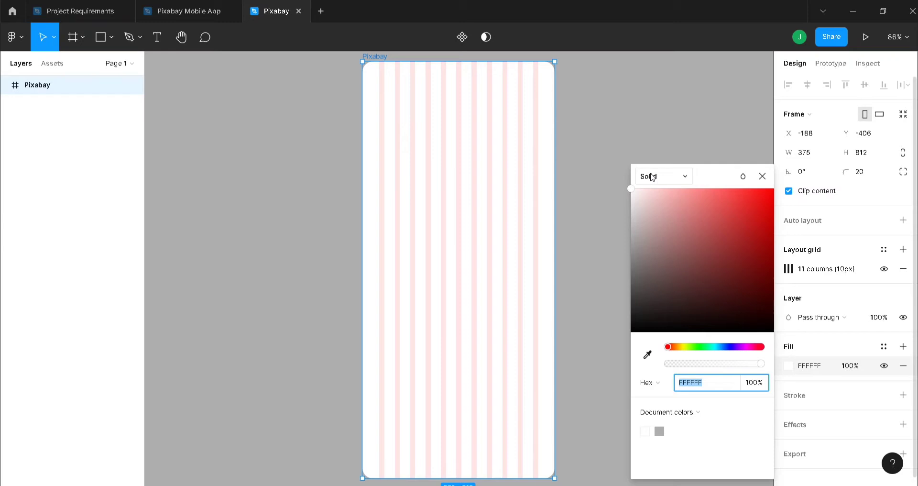
click(266, 230)
- Copy the door background image from the Project Requirements file and paste it into the Pixabay frame
click(68, 10)
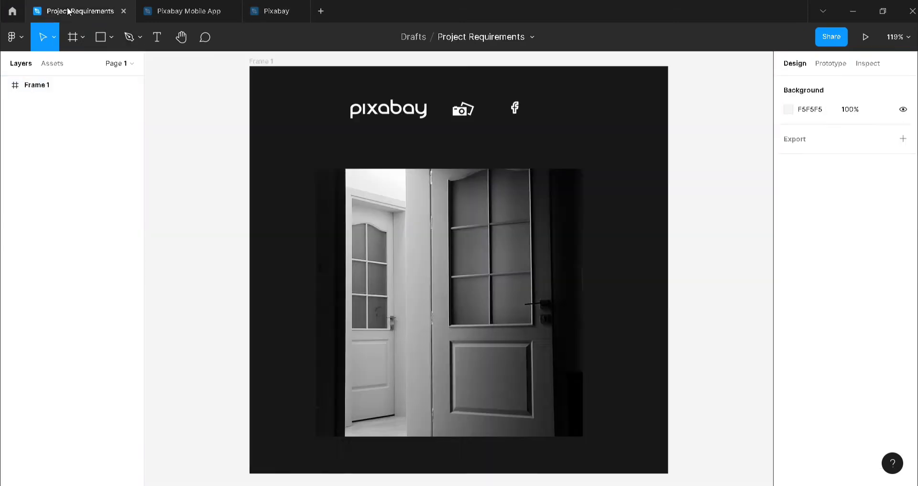
click(461, 288)
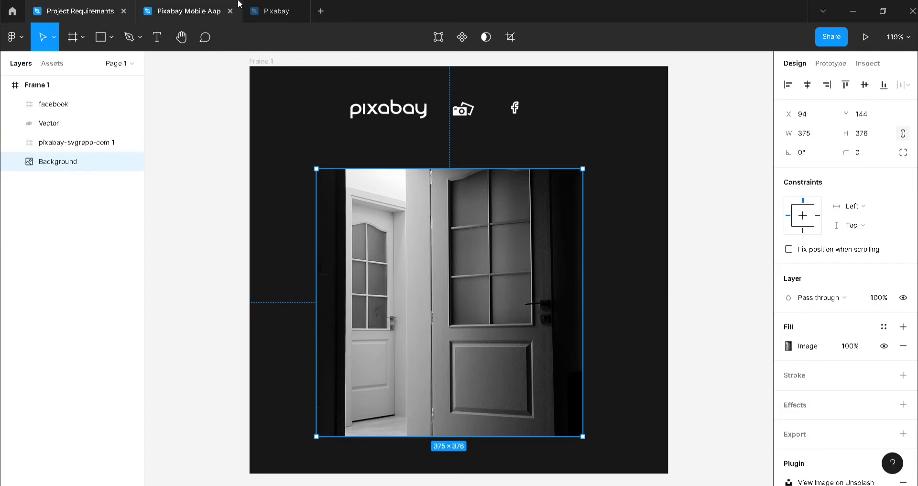
click(266, 10)
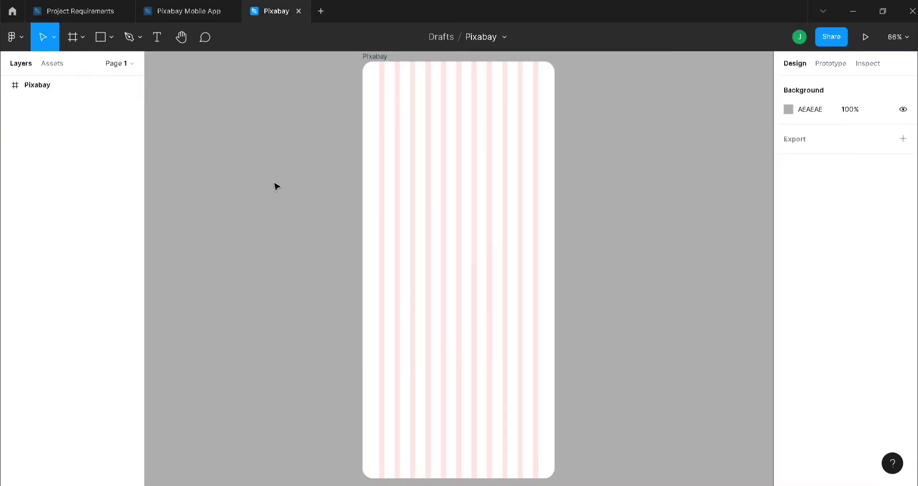
key(ctrl+v)
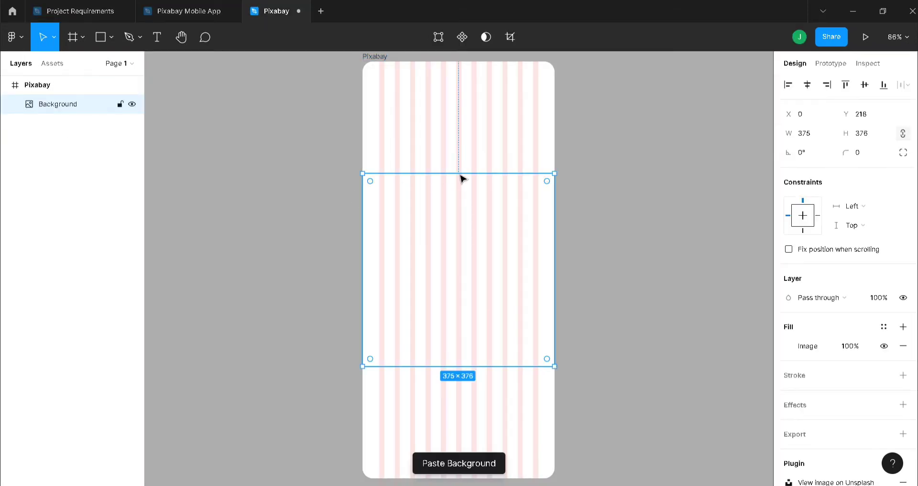
- Stretch the door image up and down to fill the whole Pixabay frame at 375 × 812
drag(456, 171, 452, 63)
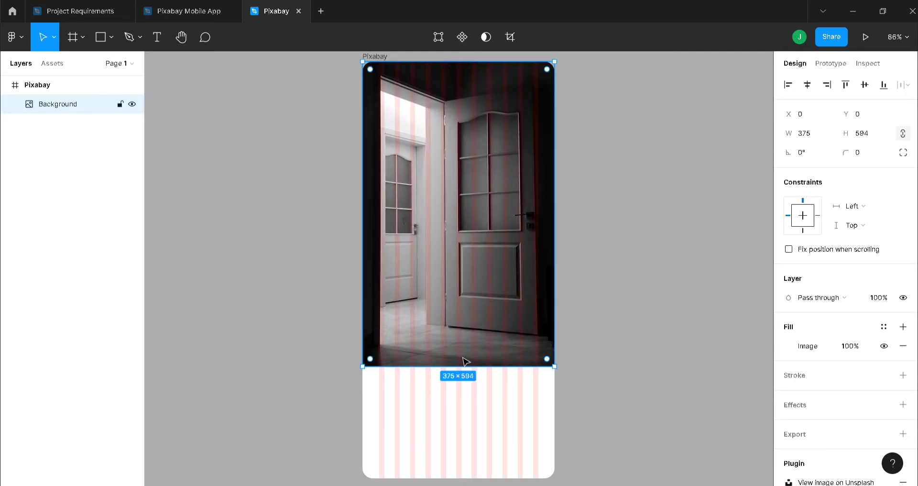
drag(466, 366, 463, 482)
click(634, 365)
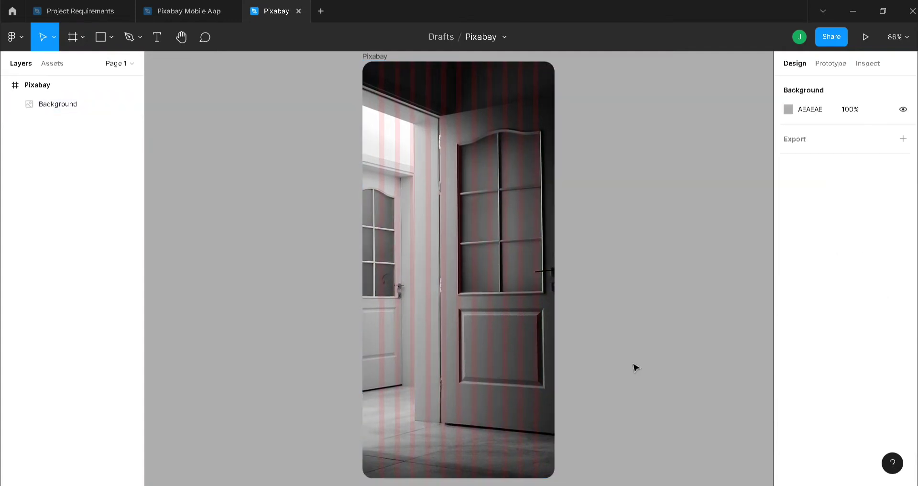
click(50, 109)
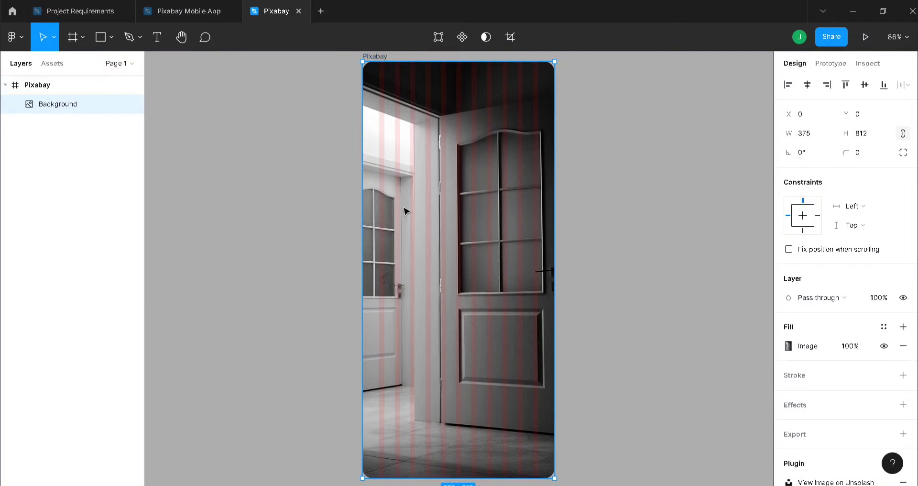
click(297, 94)
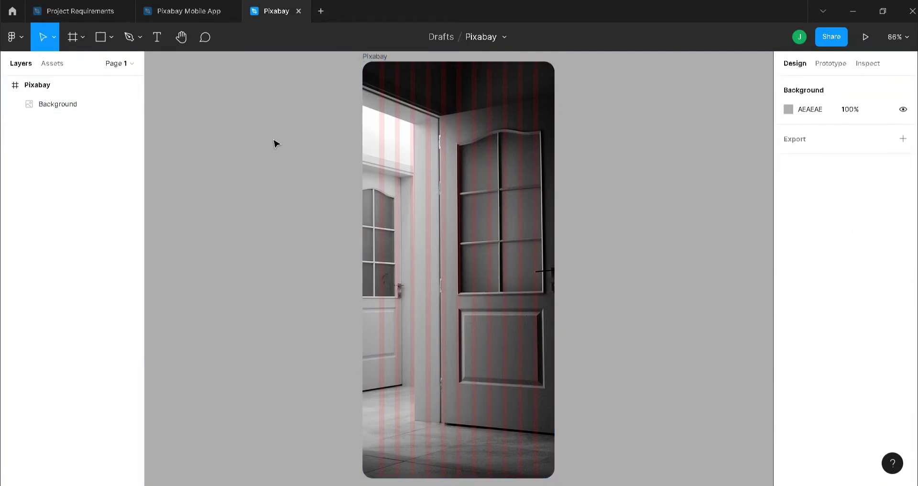
- Copy the Pixabay logo from the Project Requirements file and paste it into the Pixabay frame
click(74, 6)
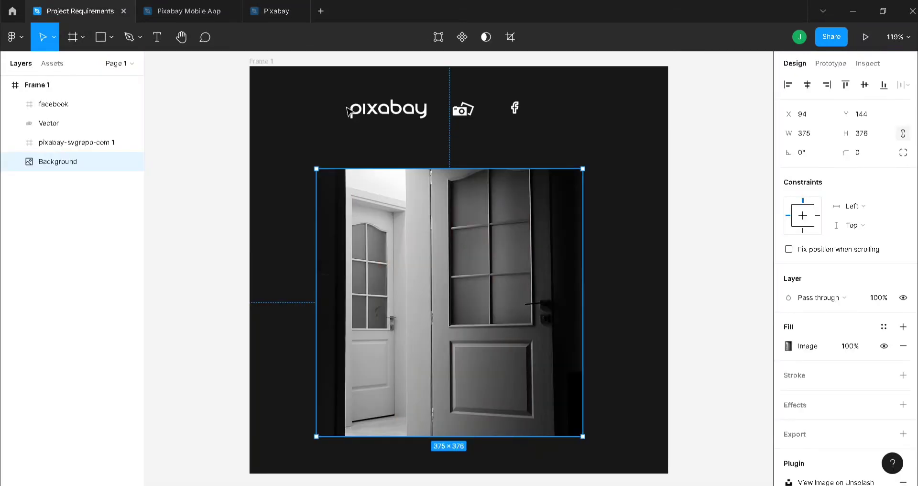
click(399, 113)
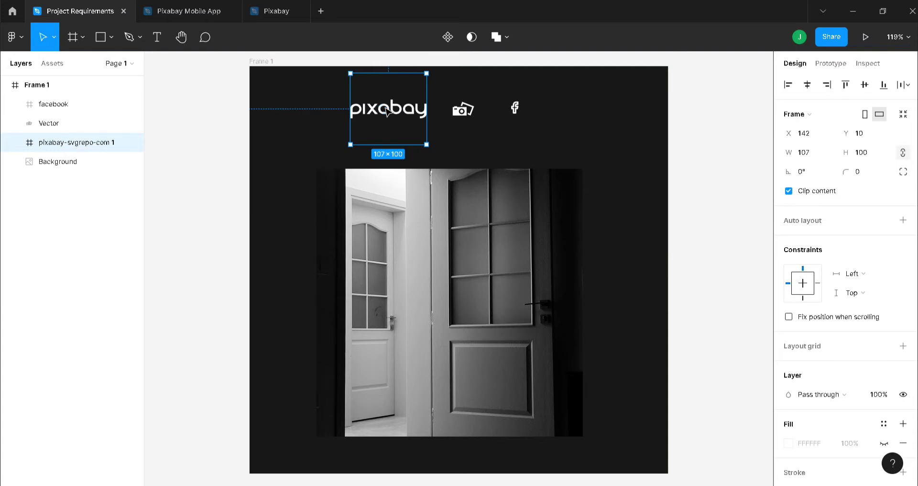
click(260, 7)
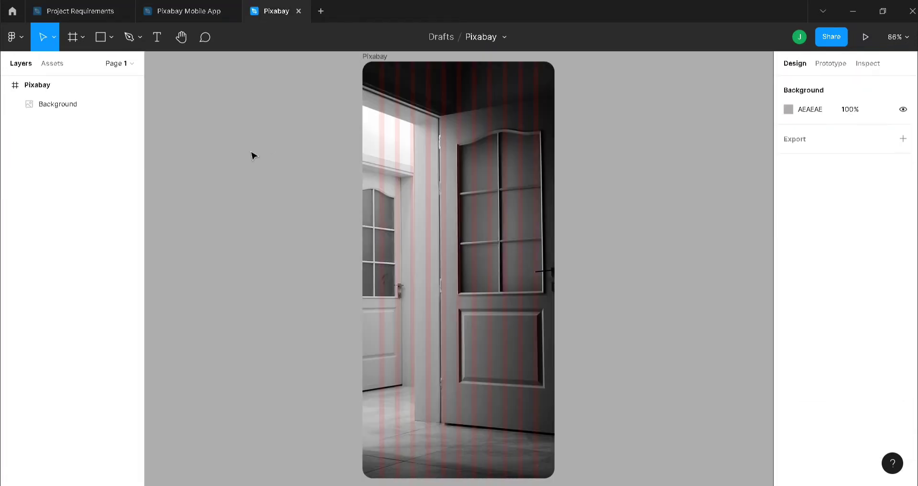
key(ctrl+v)
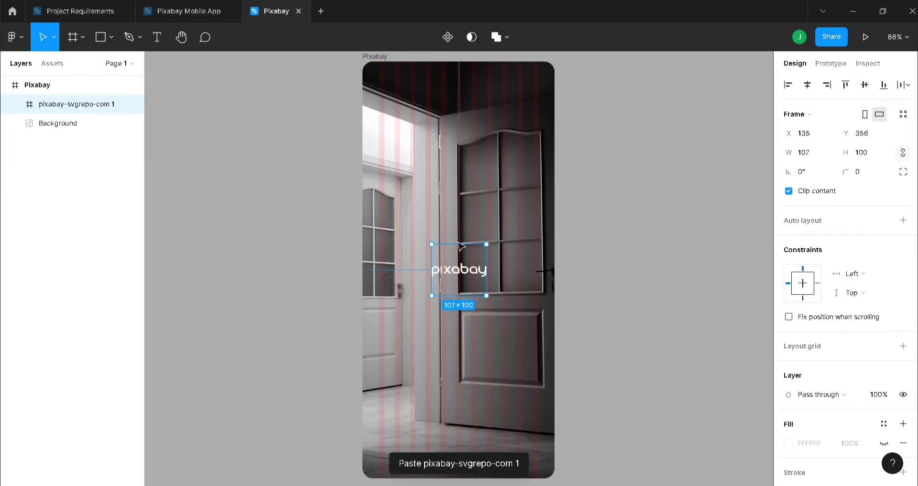
- Move the logo to the upper left of the Pixabay frame, at X 33, Y 0
drag(466, 265, 414, 81)
key(ctrl+plus)
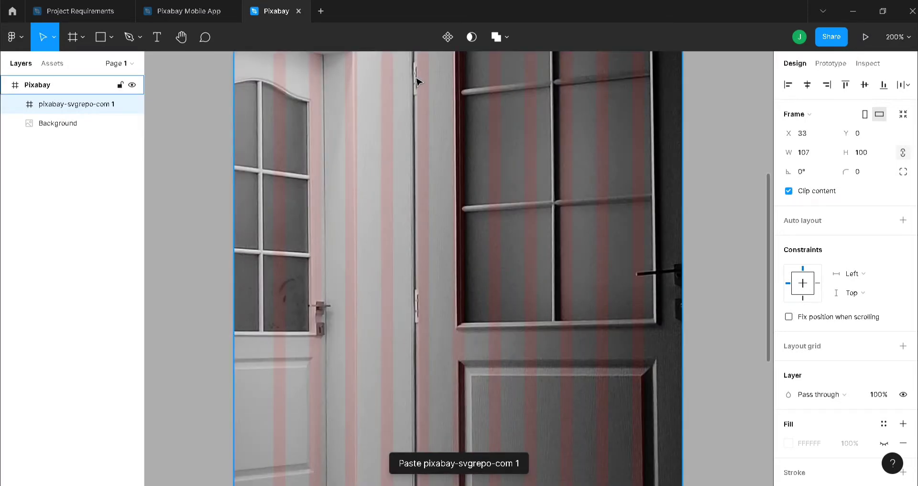
scroll(302, 213, up, 2)
scroll(303, 213, up, 5)
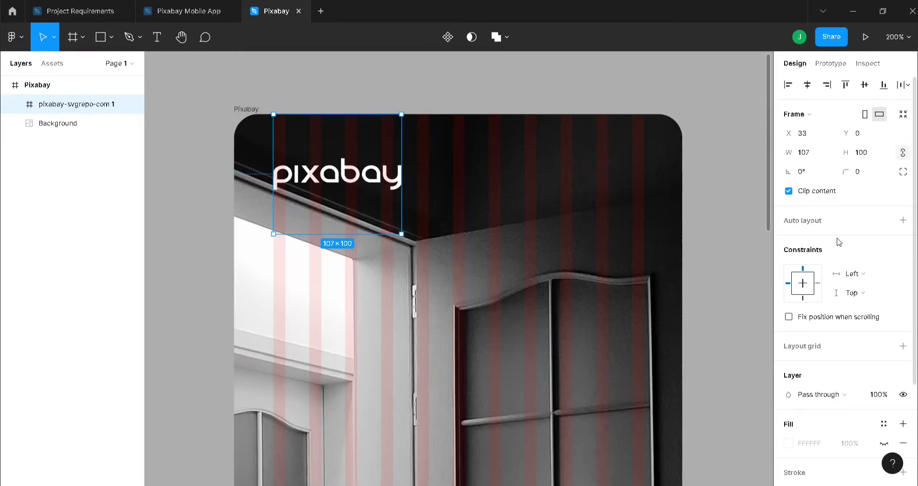
click(750, 294)
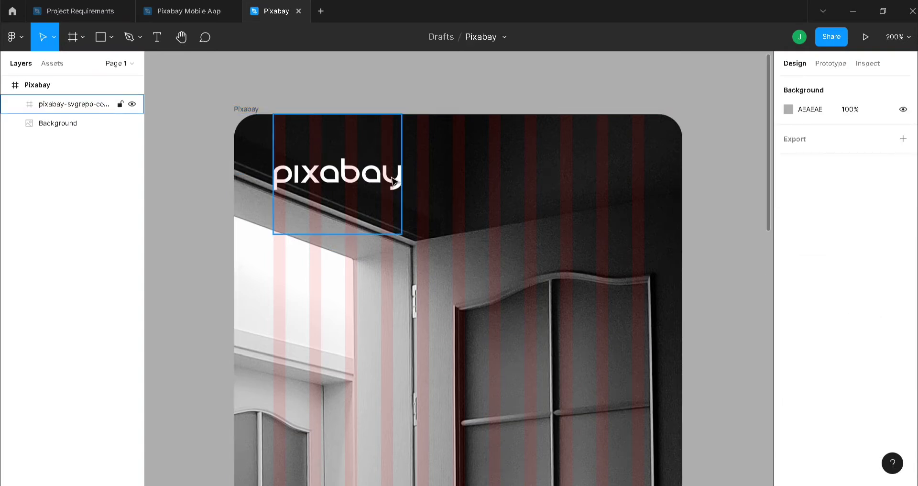
- Set the Pixabay frame's column grid color to FFFFFF at 50% opacity
click(250, 109)
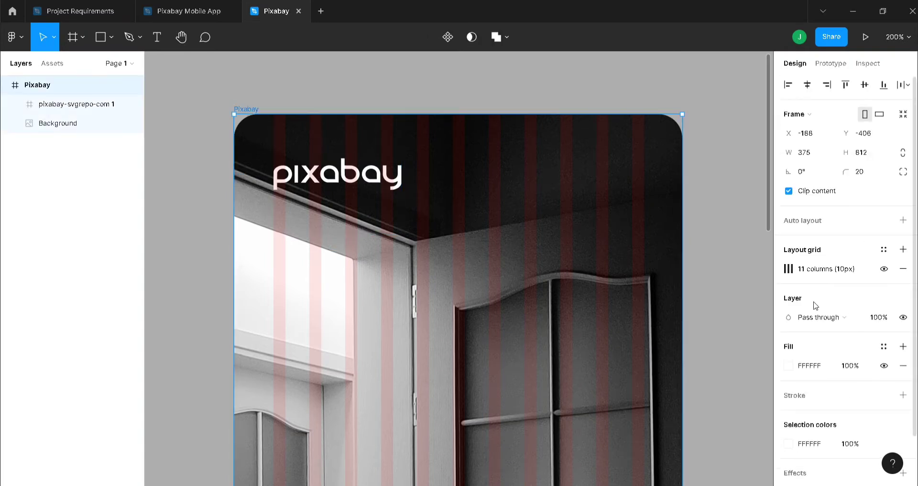
click(789, 268)
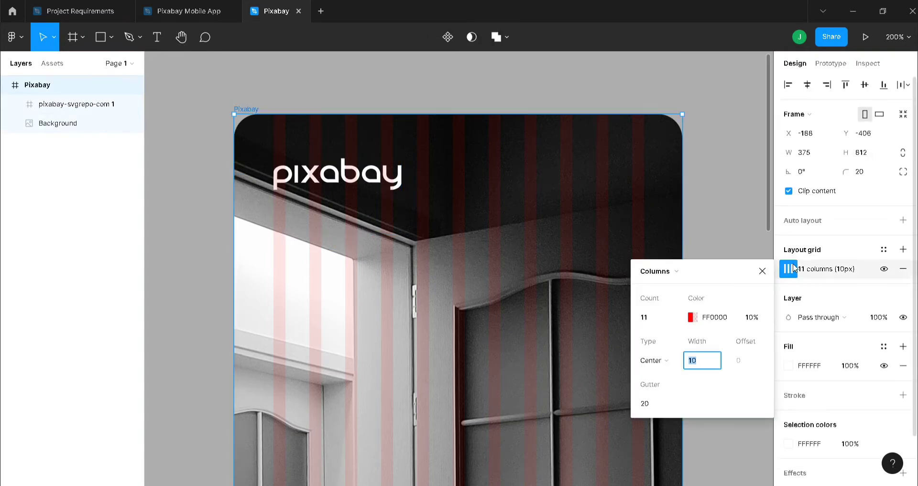
click(692, 316)
text(000000)
key(Return)
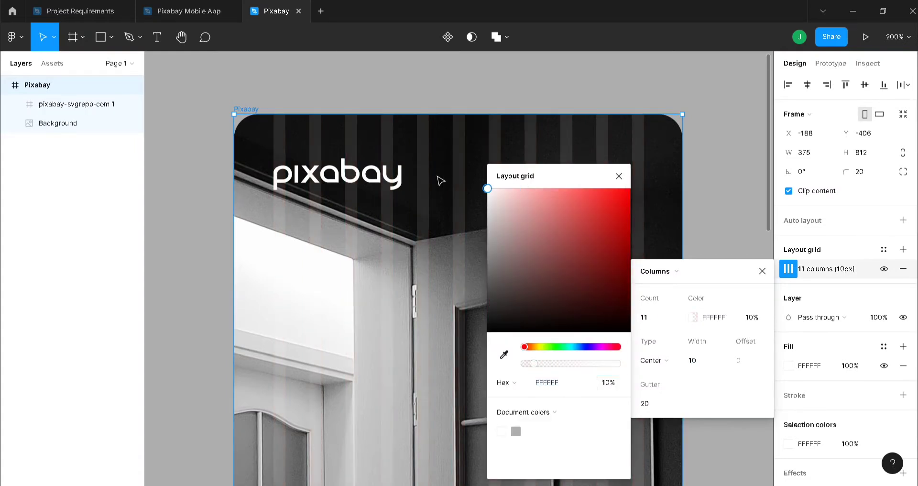
drag(411, 382, 410, 147)
click(759, 322)
text(50)
key(Return)
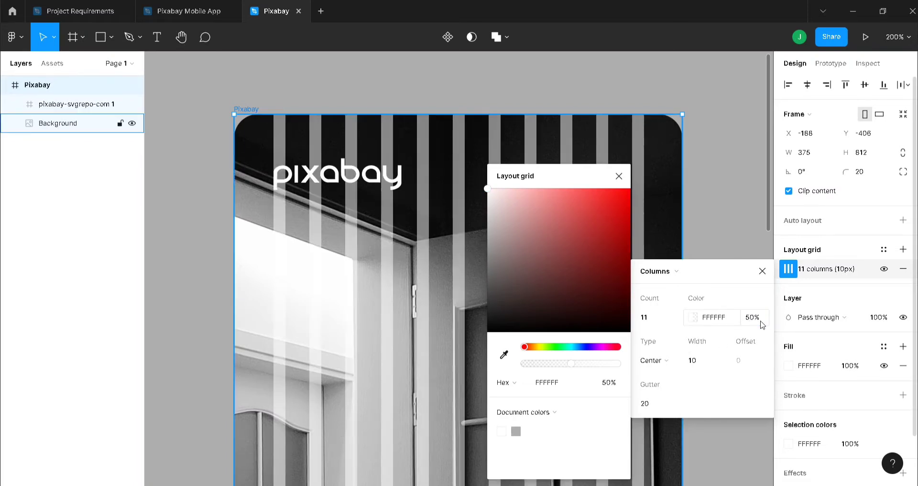
click(618, 176)
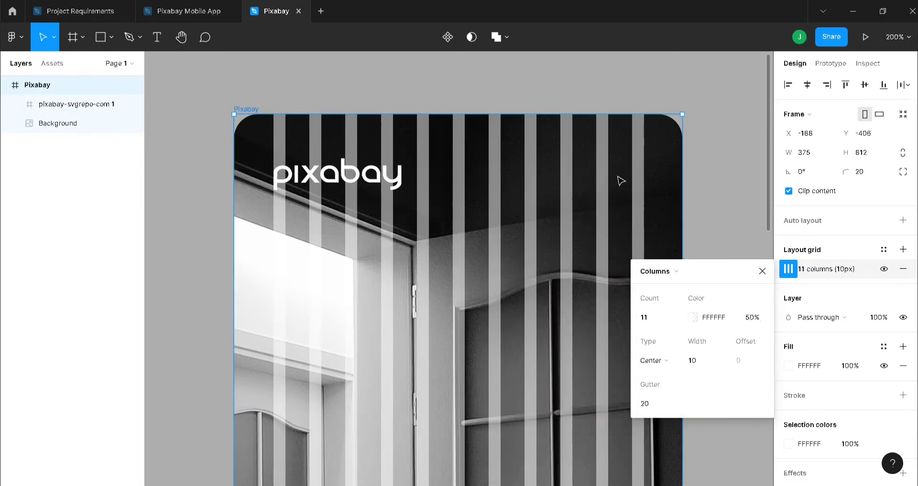
- Snap the Pixabay logo's left edge to the first grid column
click(345, 181)
drag(348, 183, 343, 183)
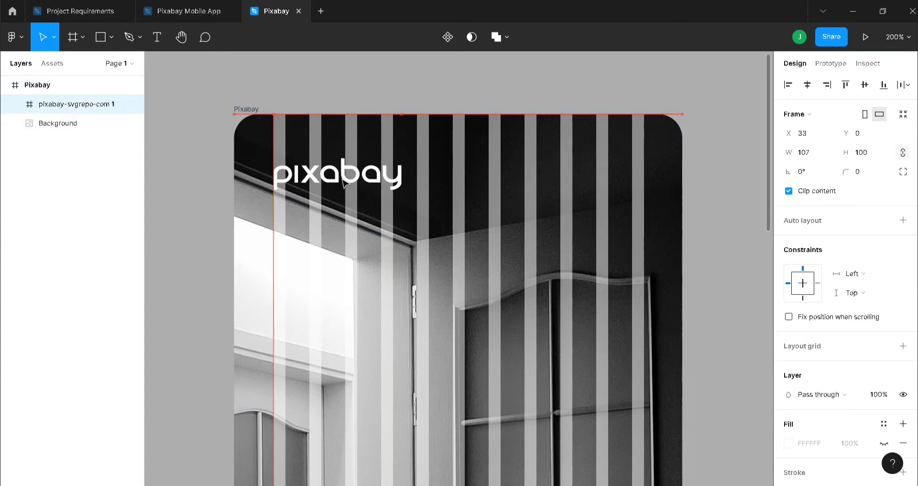
key(Escape)
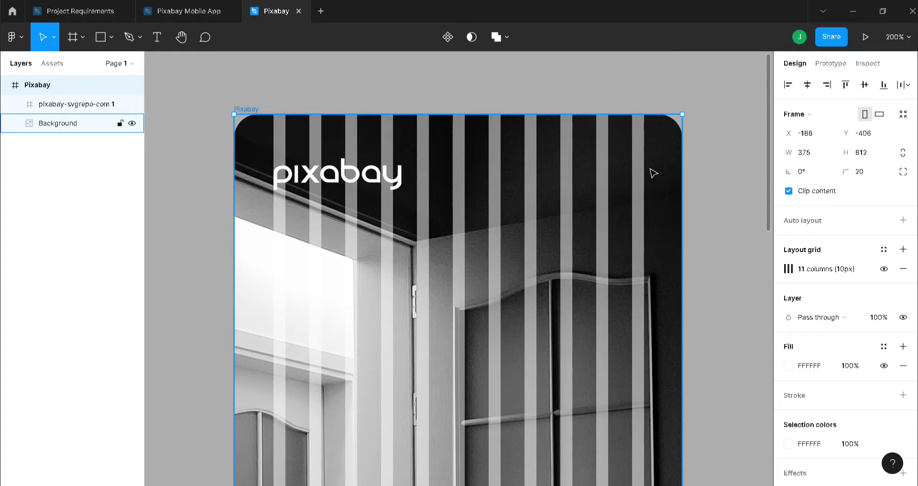
- Insert the hamburger menu icon with the Feather Icons plugin, searching for "ham", and close the plugin
right_click(709, 121)
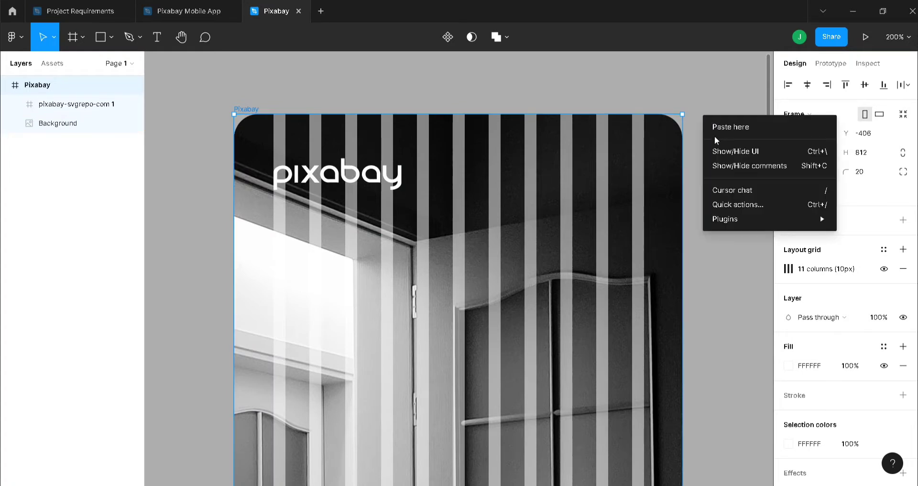
mouse_move(755, 221)
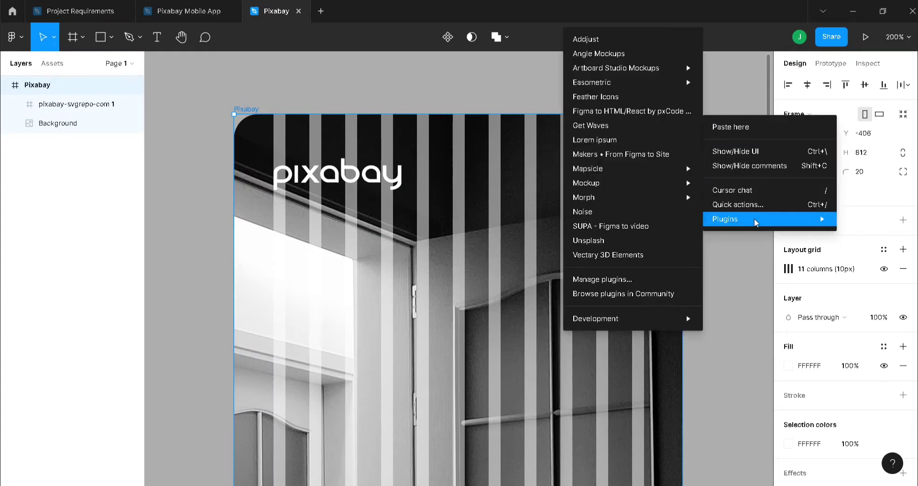
click(618, 97)
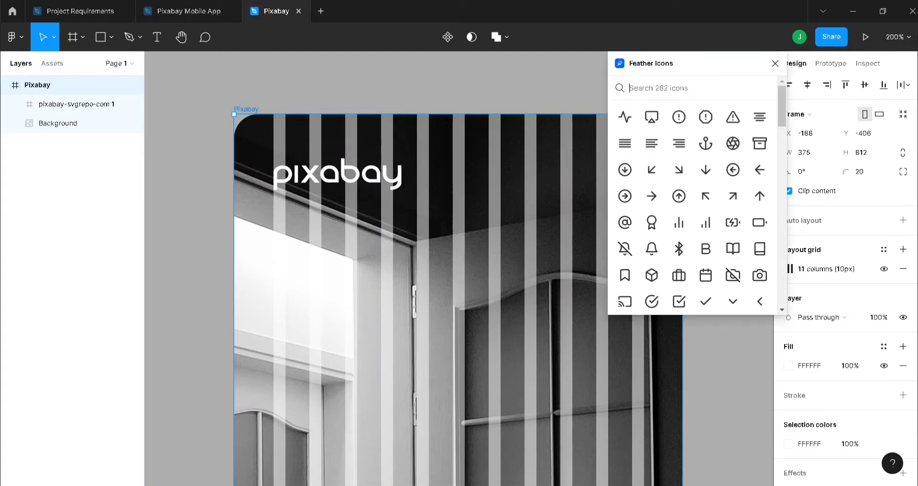
text(ham)
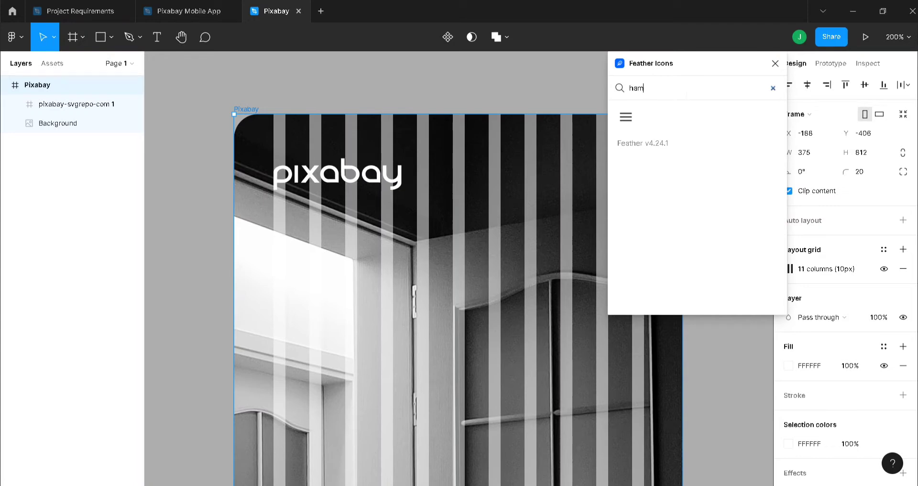
click(630, 116)
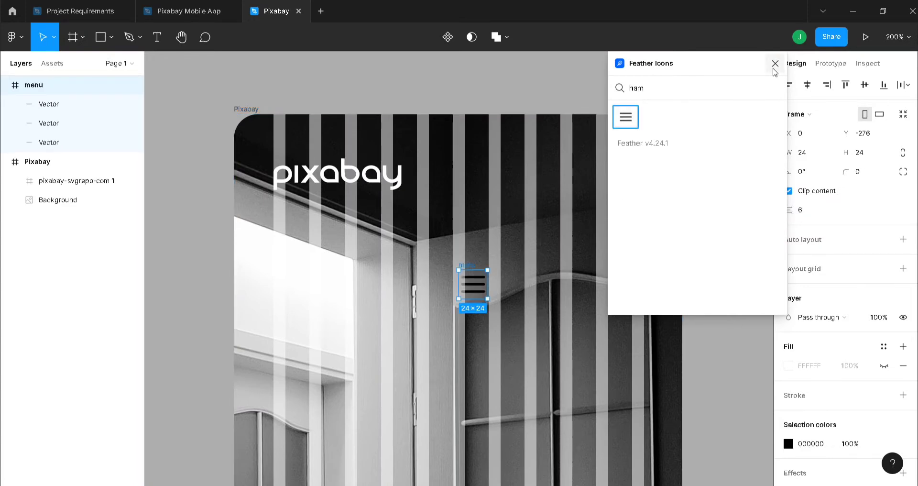
click(775, 64)
- Nest the menu layer inside the Pixabay frame and place the icon level with the logo against the last column, at X 319, Y 35
click(5, 86)
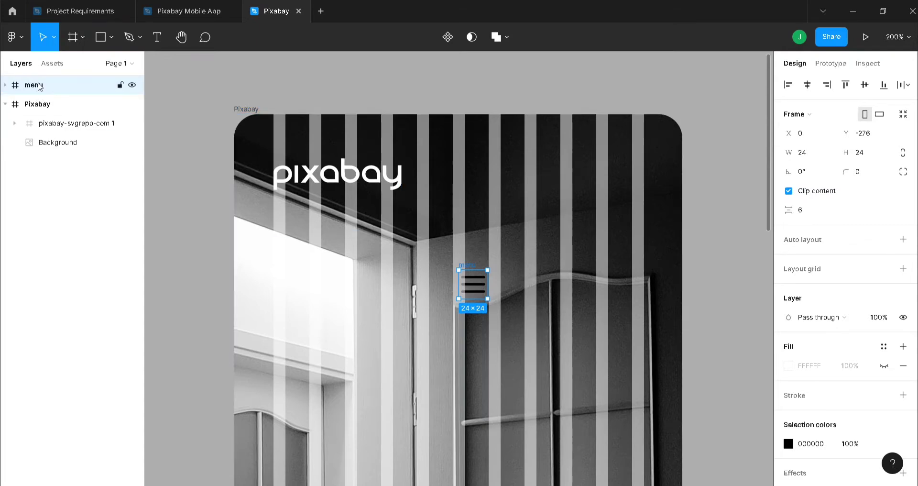
drag(39, 86, 41, 117)
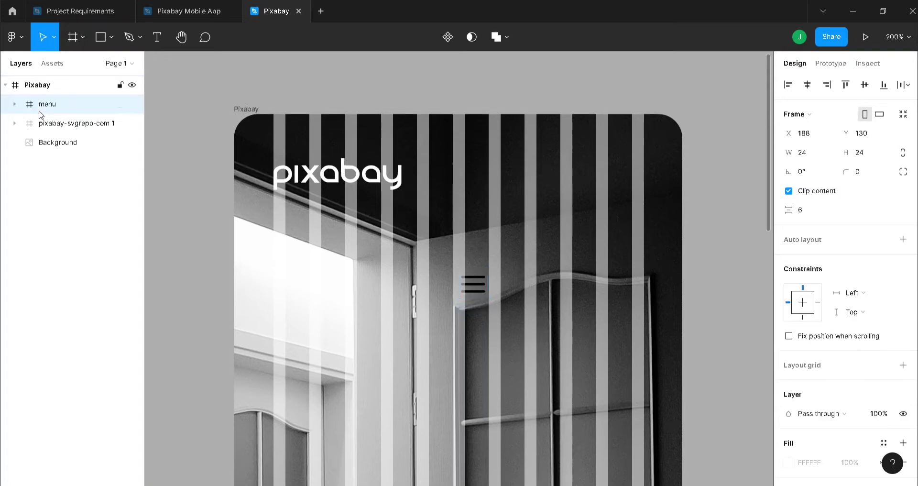
drag(476, 285, 634, 169)
shift+click(334, 179)
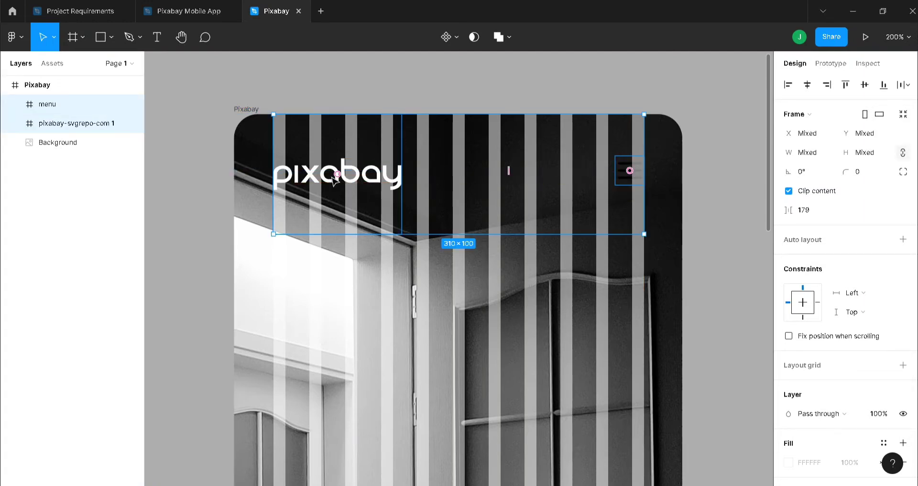
key(Escape)
click(629, 180)
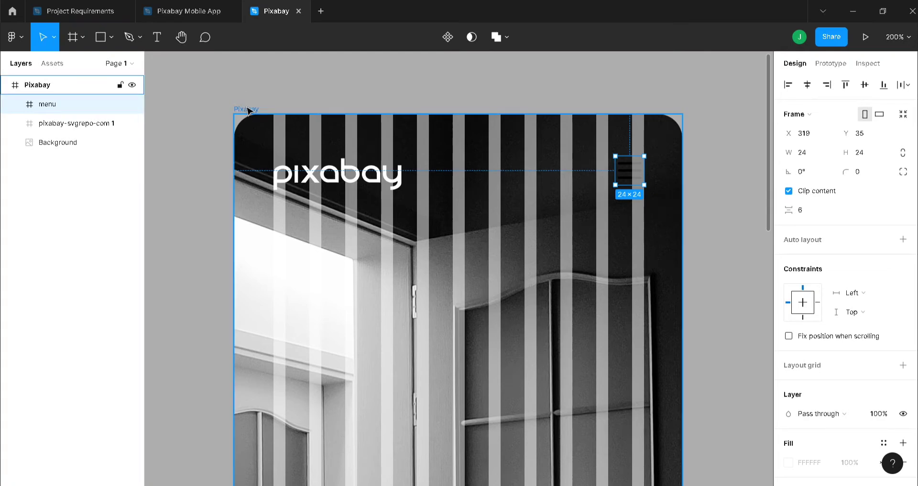
- Hide the Pixabay frame's column grid to check the header, and show it again
click(248, 111)
click(882, 269)
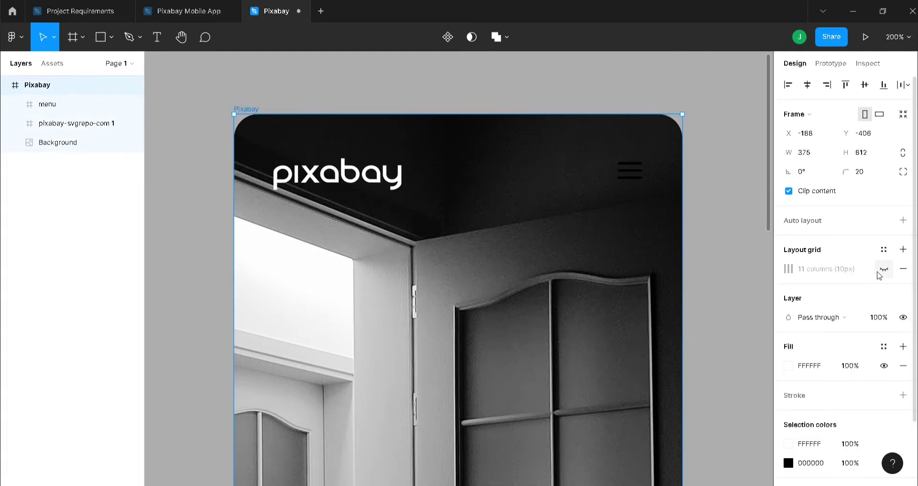
click(880, 272)
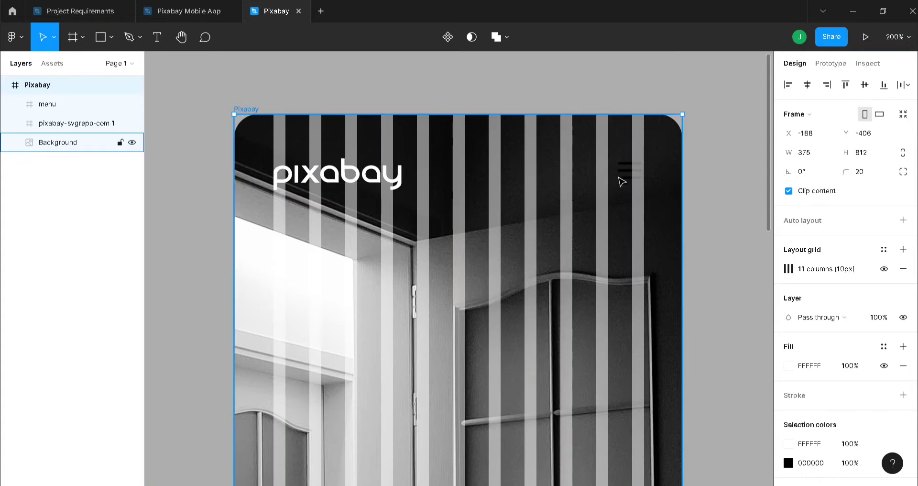
- Set the menu icon's color to white, FFFFFF
click(621, 176)
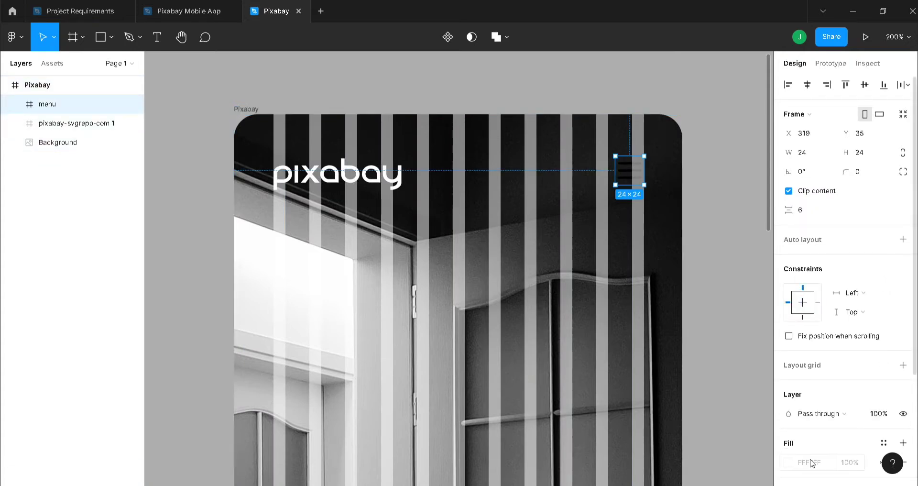
scroll(811, 459, down, 3)
click(808, 420)
text(f)
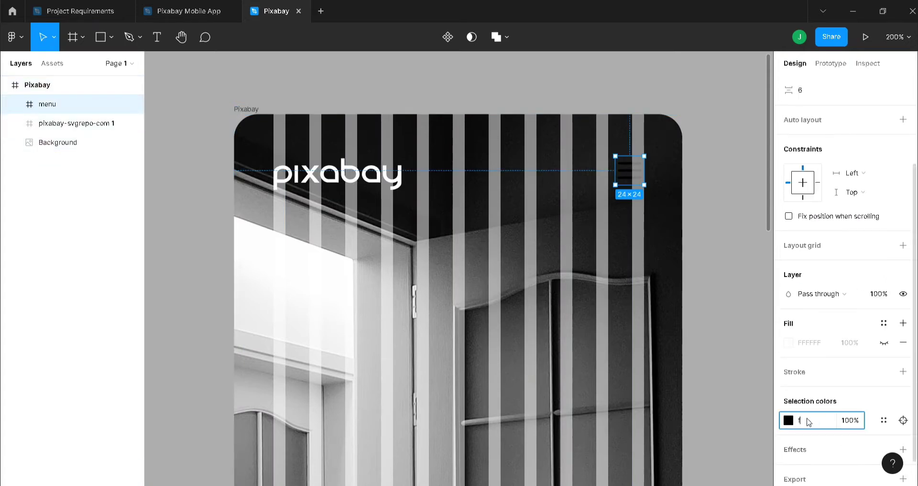
text(ff)
key(Return)
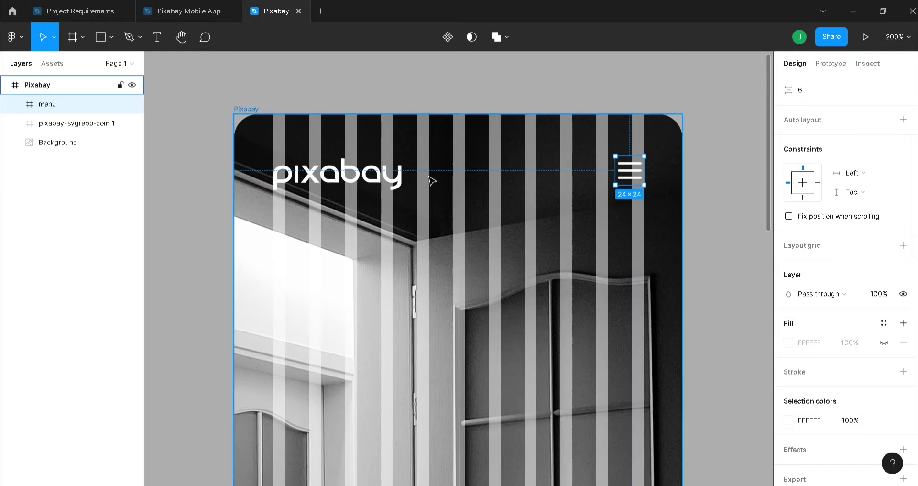
- Move the logo and the menu icon together slightly upward in the frame and deselect them
shift+click(342, 185)
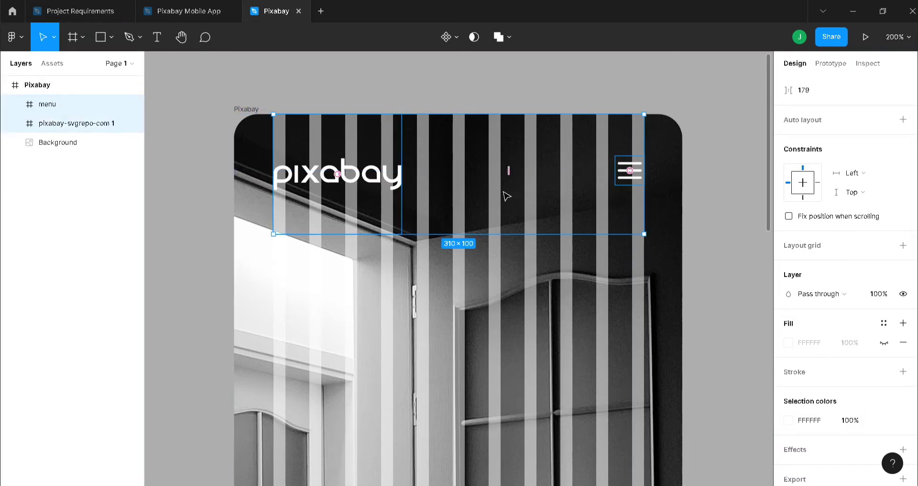
drag(506, 197, 514, 190)
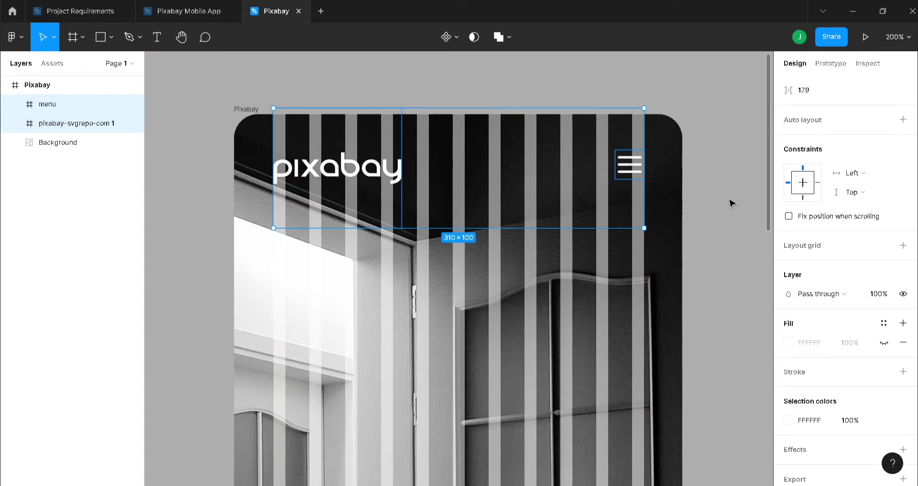
click(731, 204)
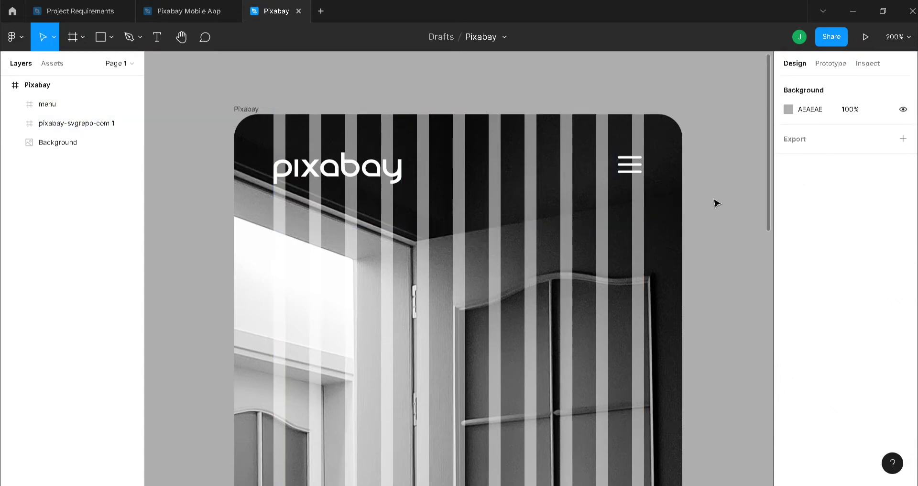
- Add a text layer over the door background in the Pixabay frame reading "Stunning free images"
scroll(306, 356, down, 2)
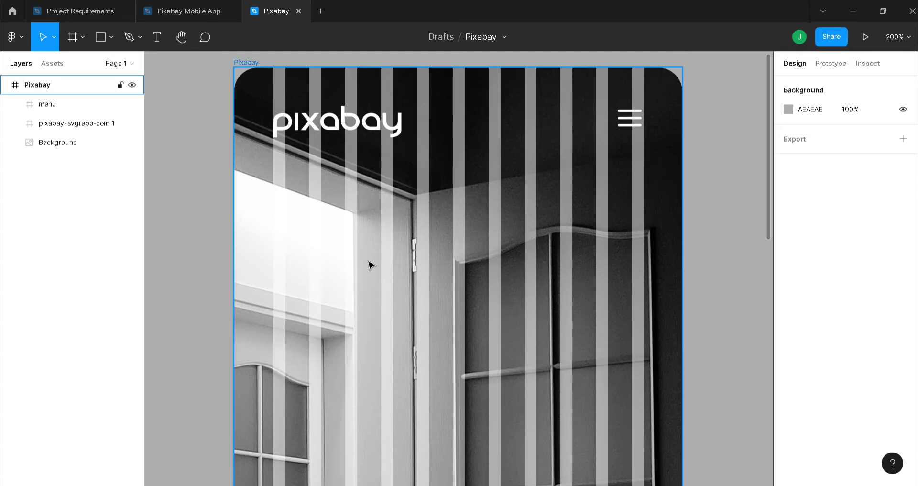
key(t)
scroll(358, 342, down, 1)
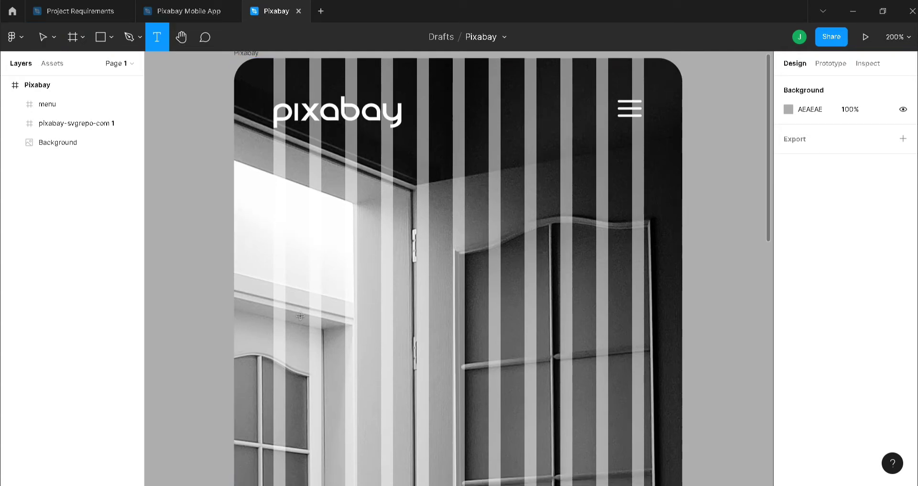
click(302, 342)
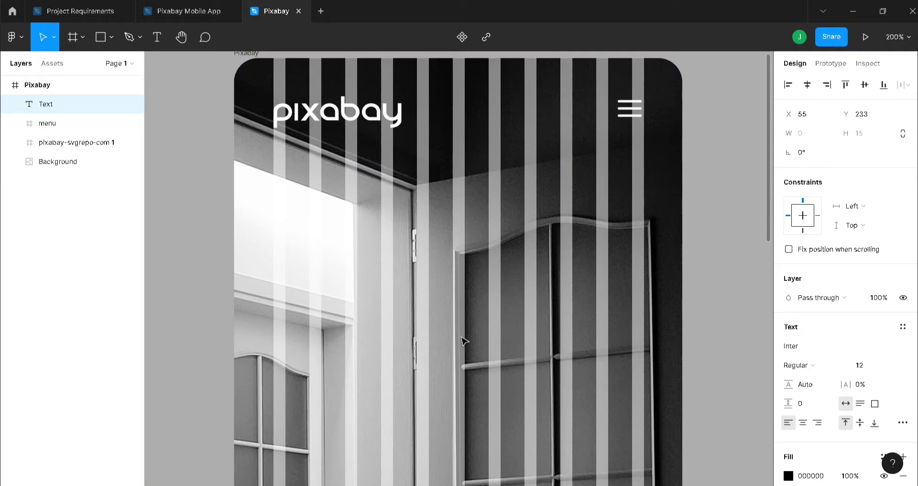
text(Stunnin)
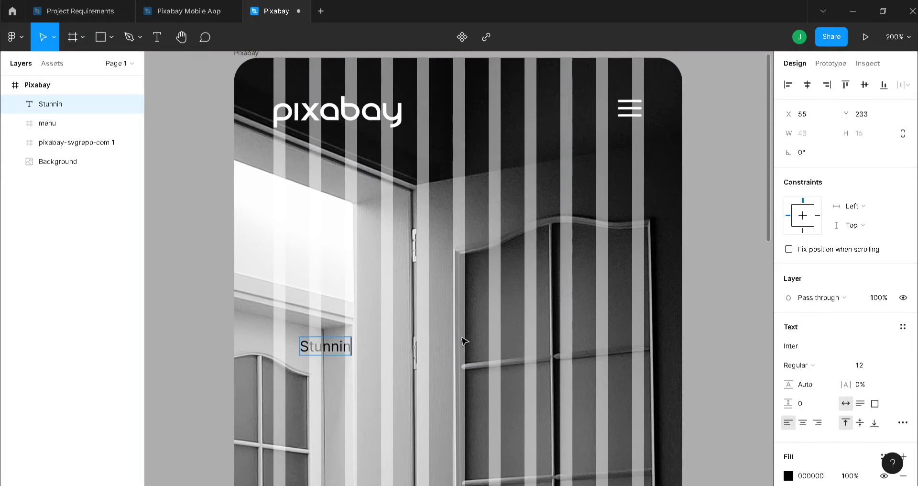
text(g images)
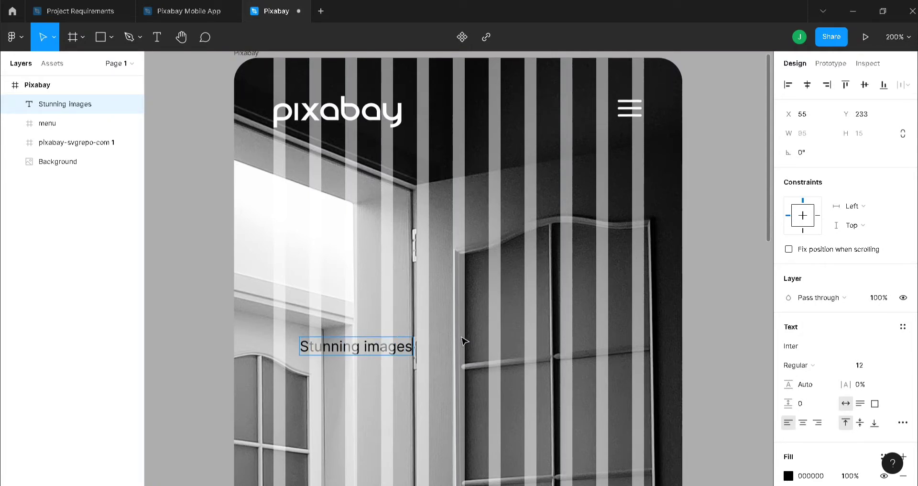
key(BackSpace)
key(BackSpace)
key(BackSpace)
key(BackSpace)
key(BackSpace)
key(BackSpace)
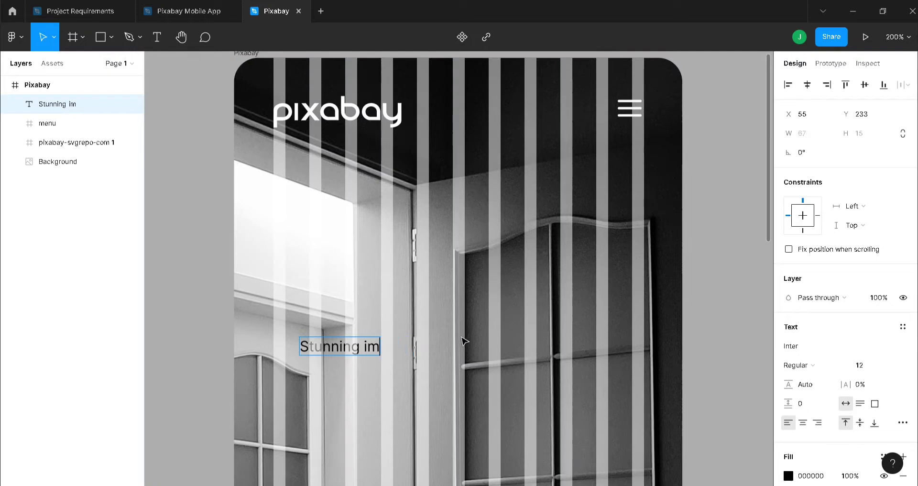
text(free images)
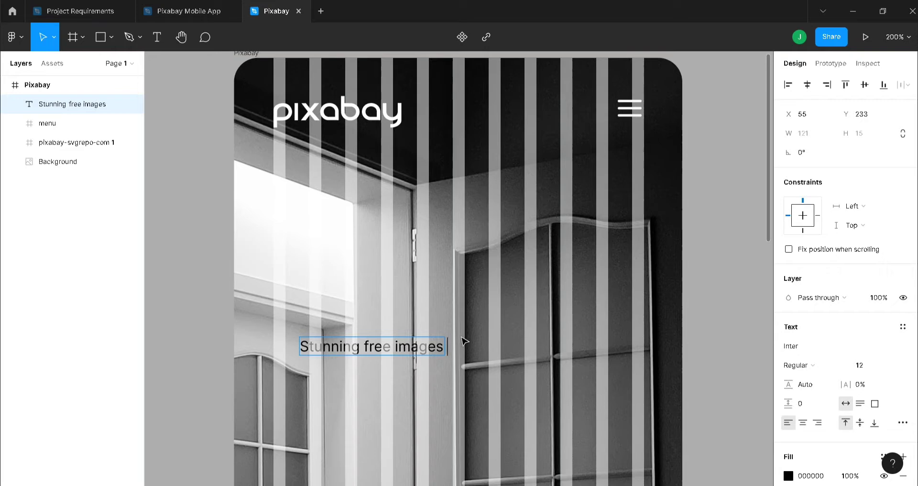
- Extend the headline text to read "Stunning free images & royalty free stock"
text( & roya;lty)
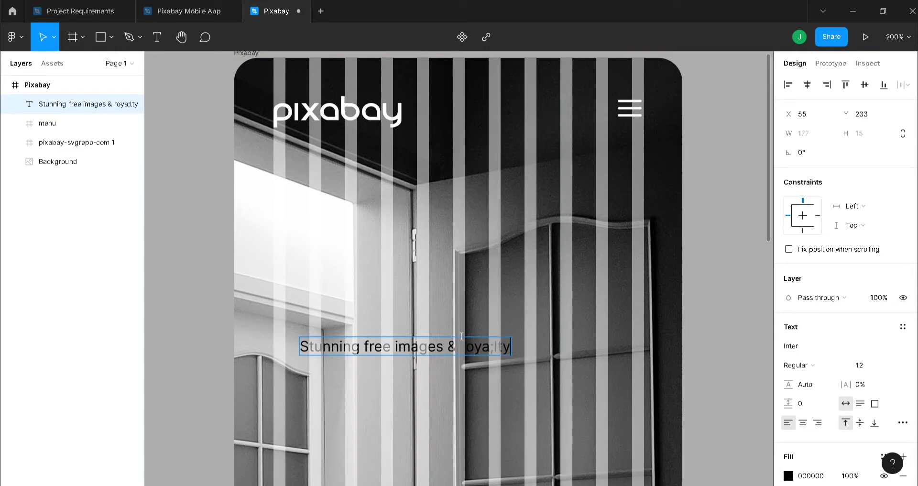
key(BackSpace)
key(BackSpace)
key(BackSpace)
key(BackSpace)
key(Escape)
drag(471, 348, 478, 348)
double_click(492, 348)
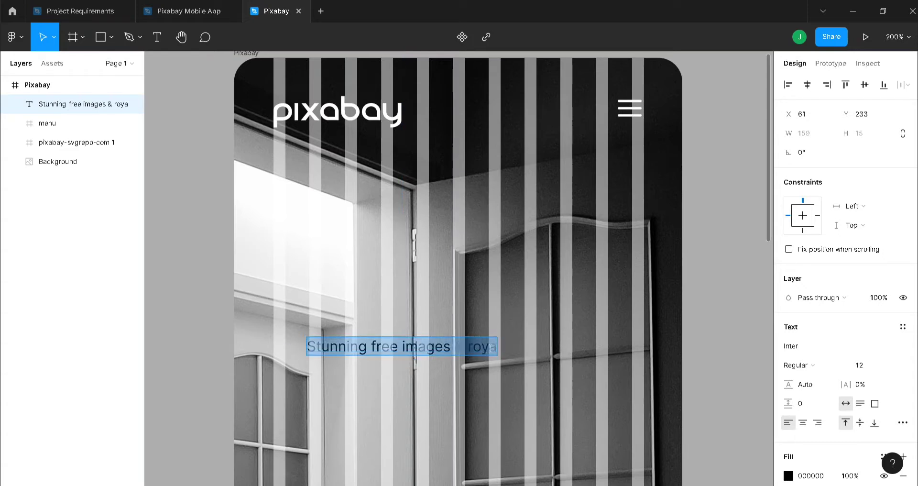
click(495, 348)
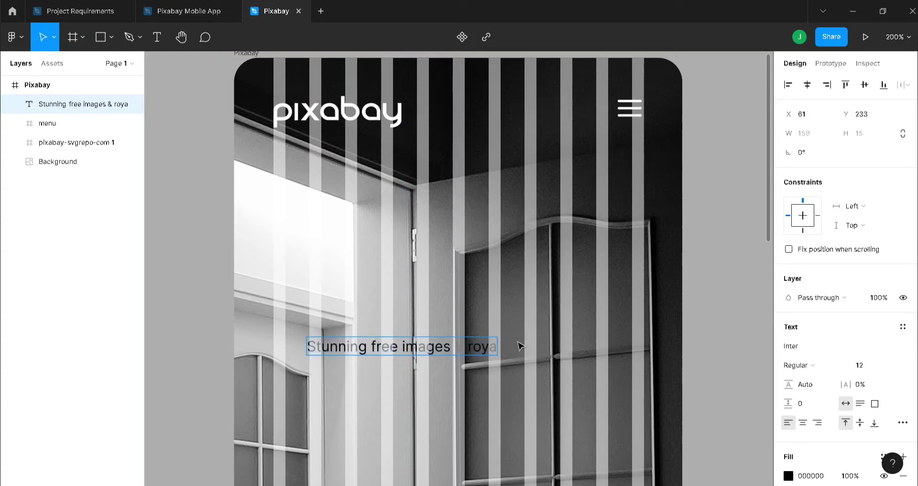
text(lty free stock)
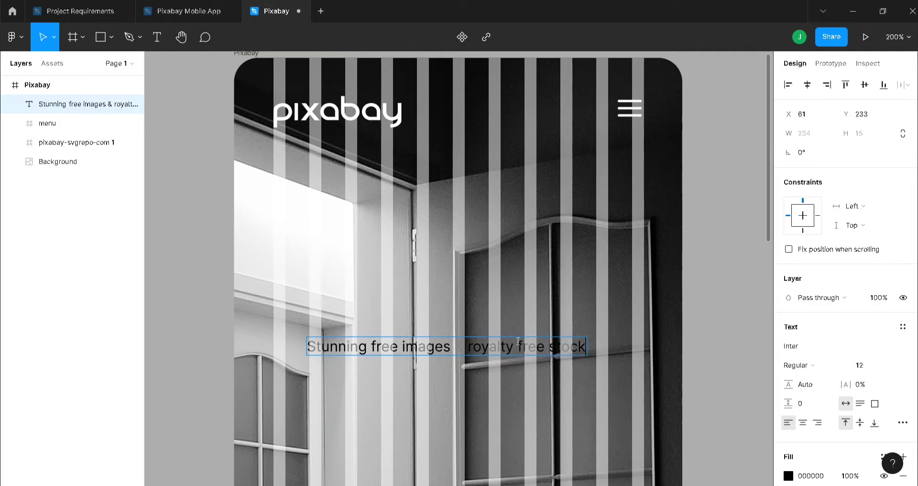
key(Escape)
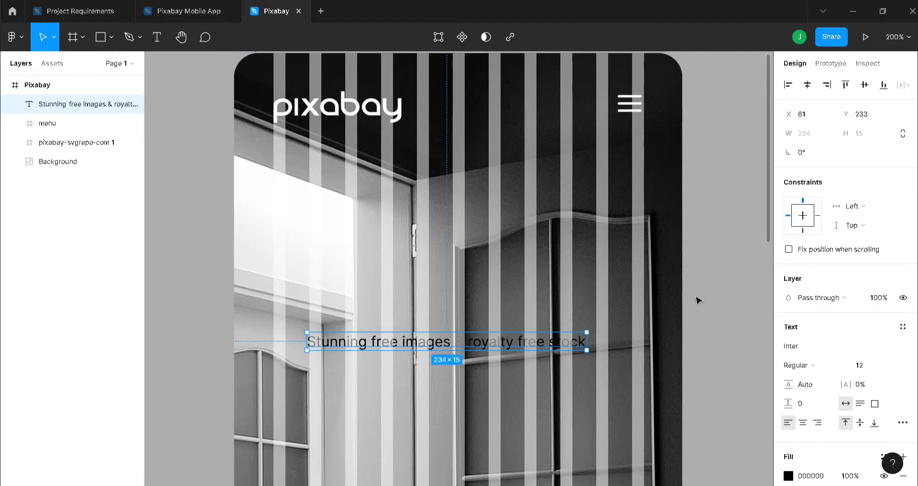
- Center the headline text horizontally within the Pixabay frame
scroll(450, 188, up, 2)
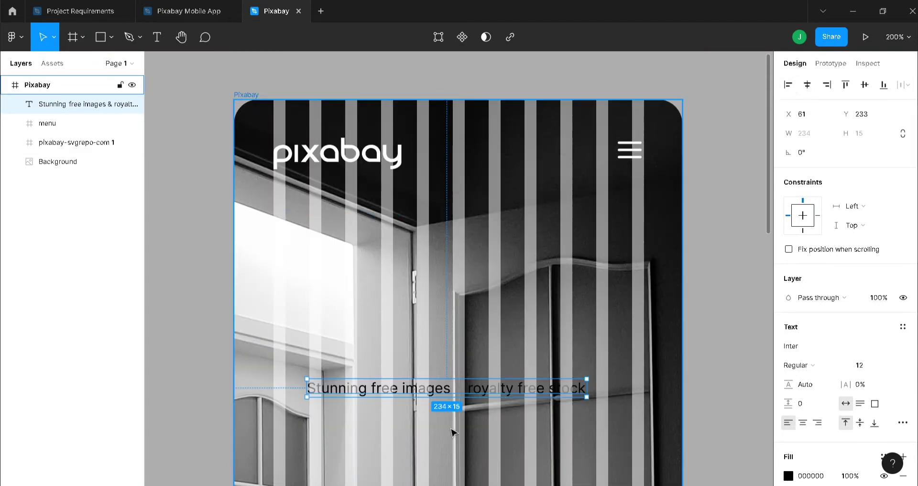
drag(499, 393, 449, 391)
click(719, 317)
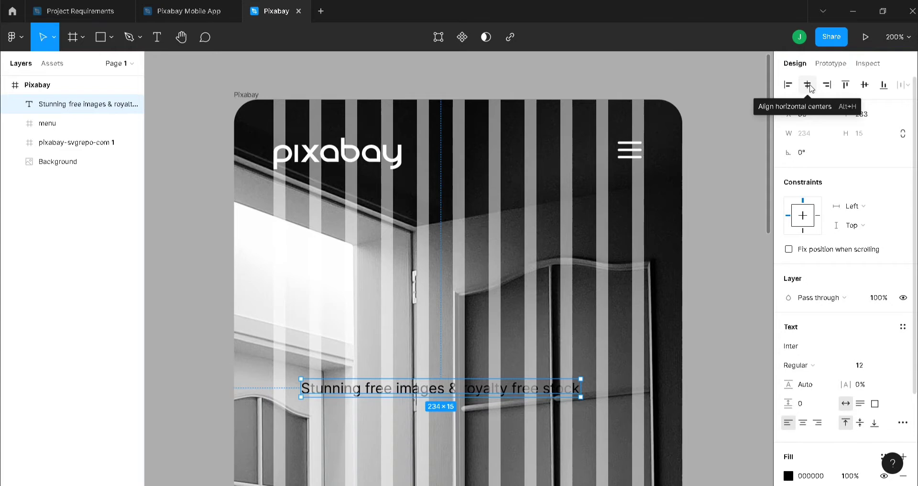
click(808, 84)
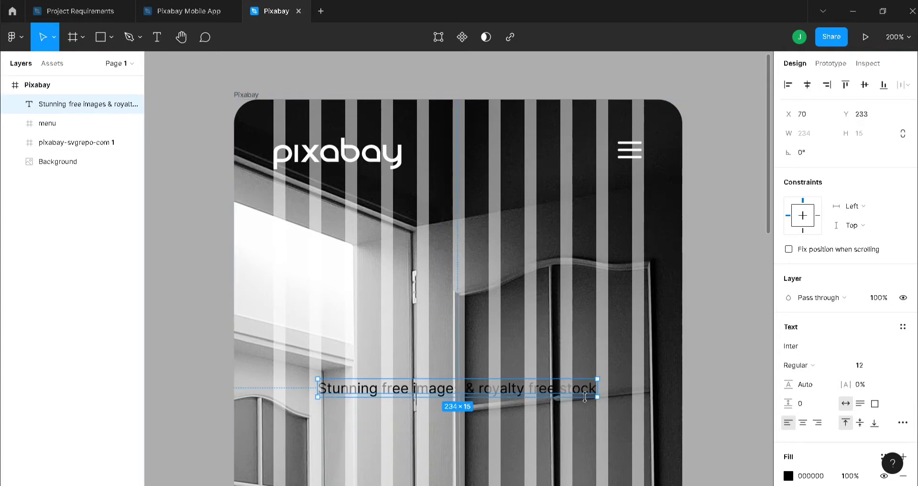
- Recolor the Pixabay frame's column grid to green, 23F082, at 34% opacity
scroll(526, 311, down, 1)
click(246, 87)
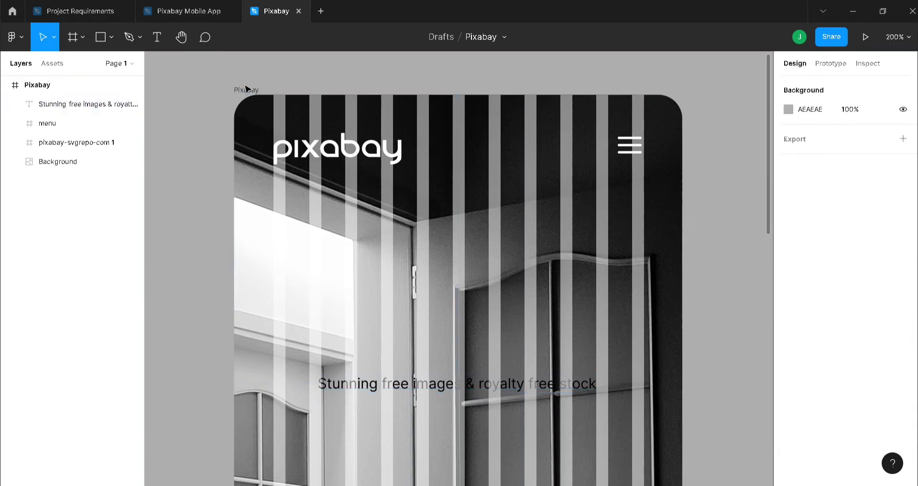
click(246, 89)
click(788, 268)
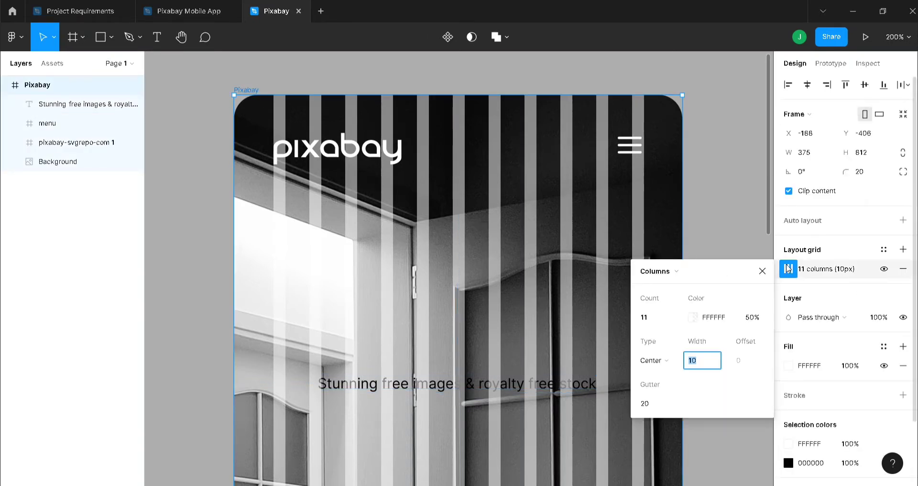
click(751, 316)
click(694, 317)
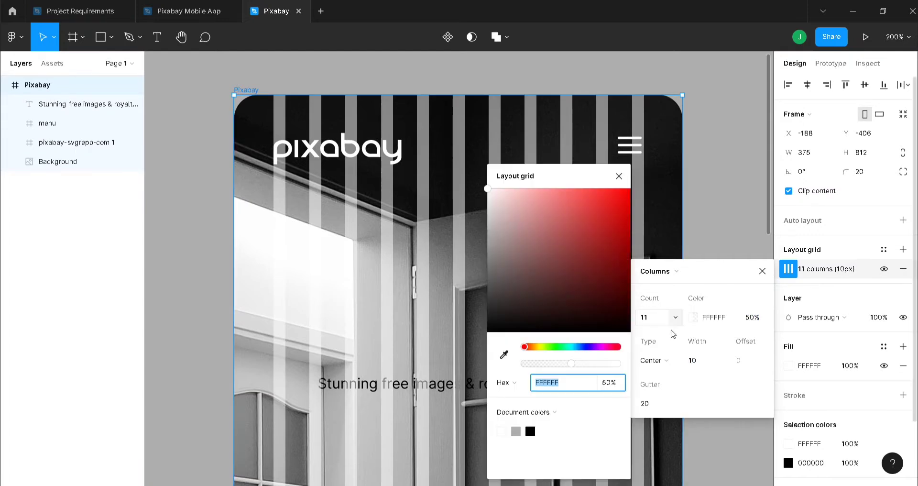
drag(555, 306, 582, 315)
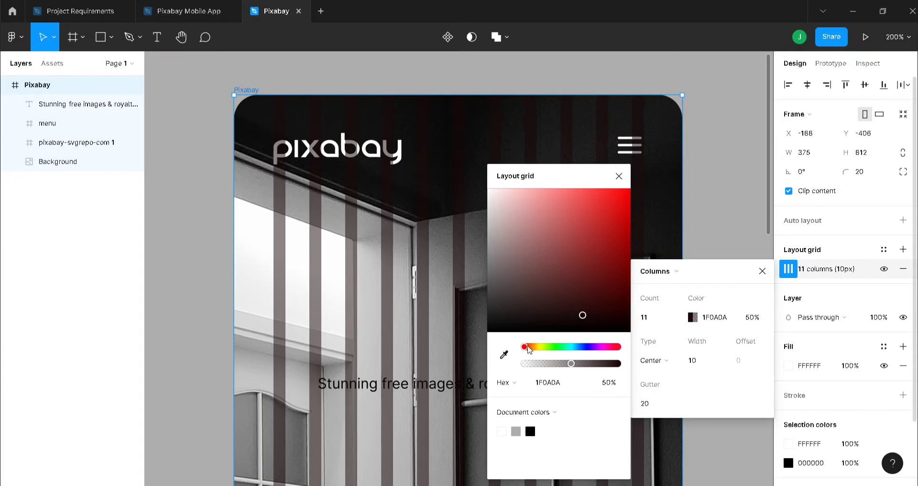
drag(525, 347, 560, 364)
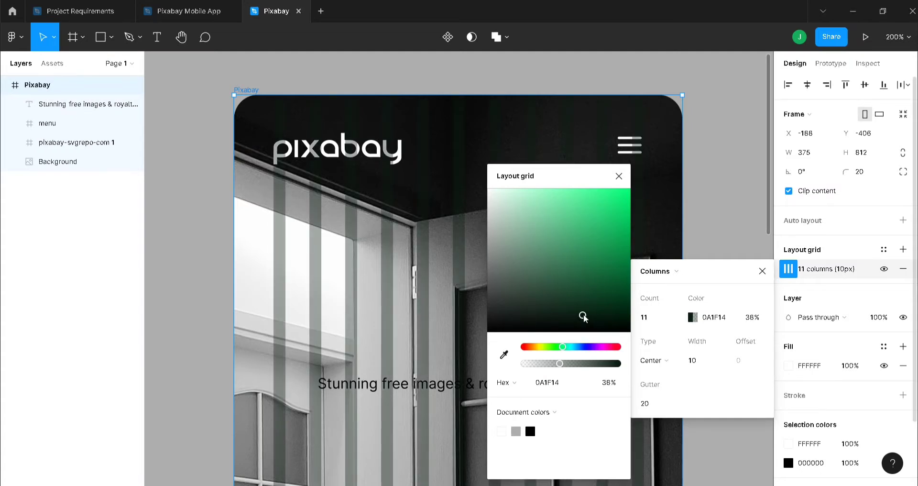
drag(583, 317, 610, 200)
drag(559, 364, 556, 363)
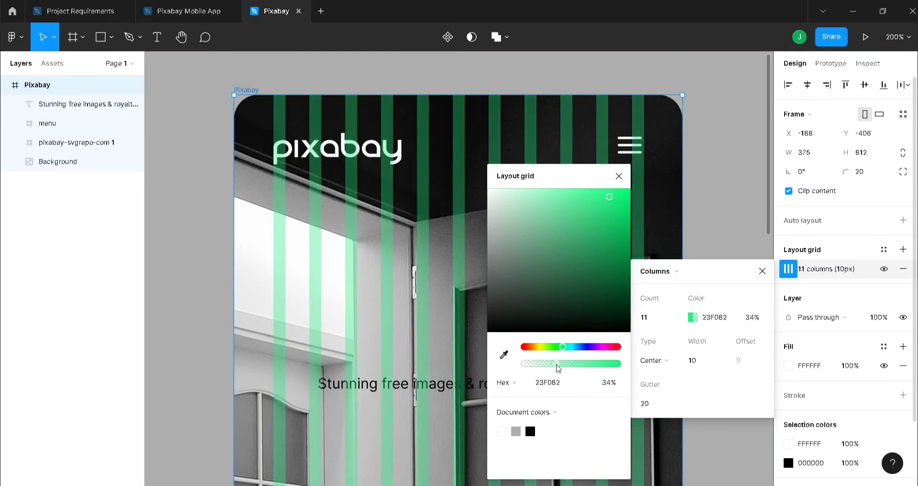
click(620, 176)
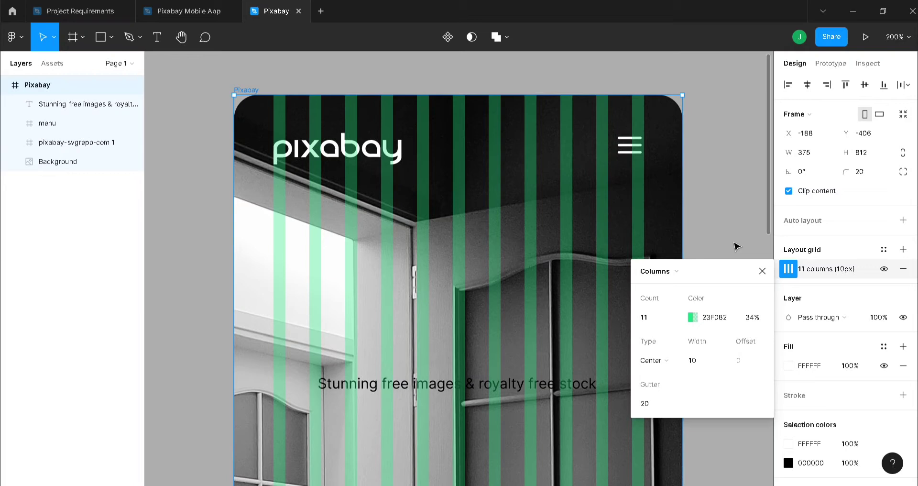
click(762, 270)
- Set the headline text's font to Roboto Bold
scroll(713, 306, down, 5)
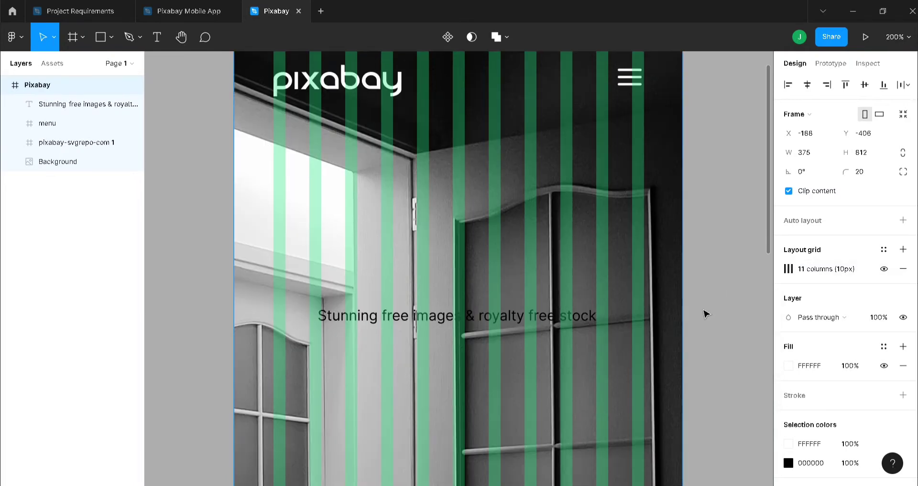
click(498, 252)
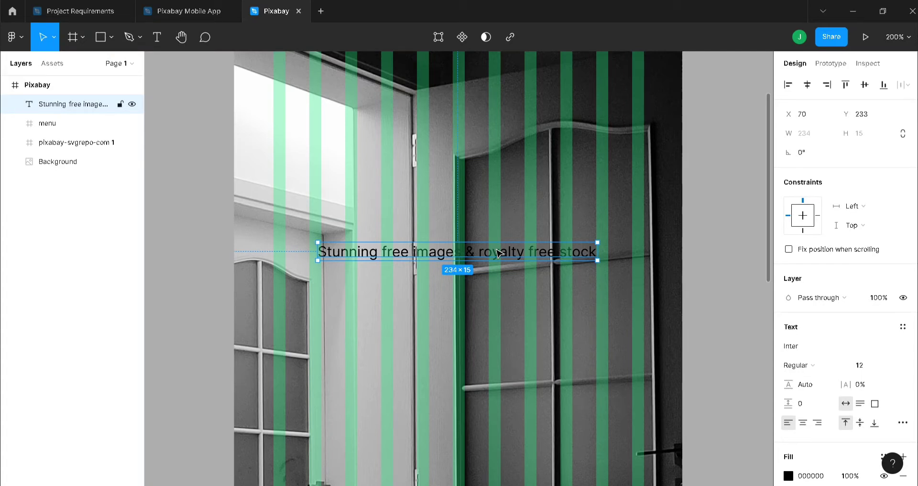
click(826, 353)
text(Roboto)
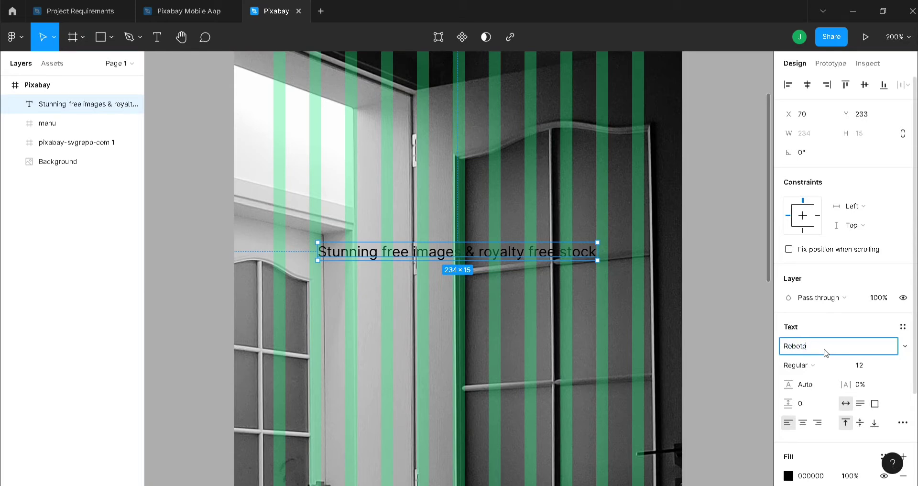
key(Return)
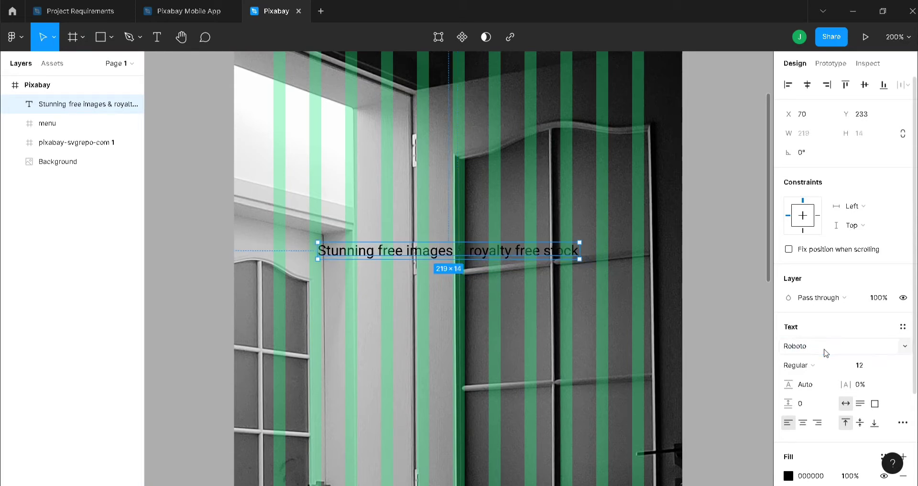
click(813, 366)
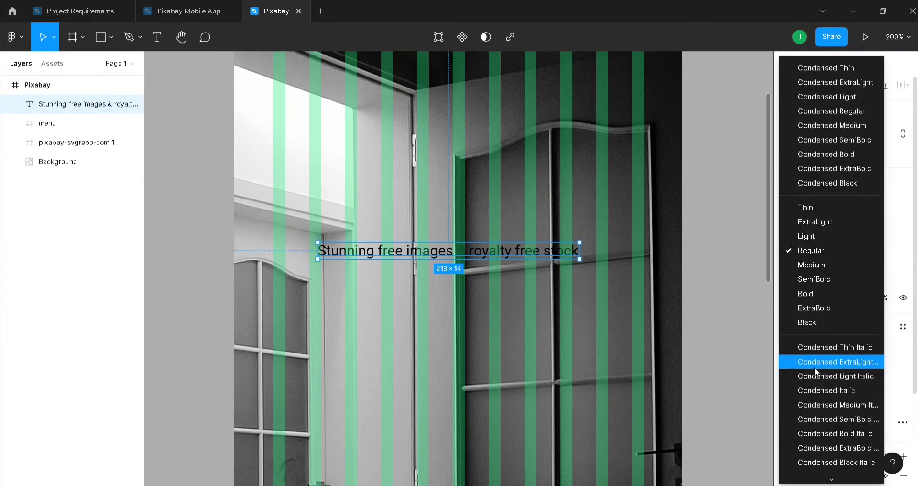
click(809, 293)
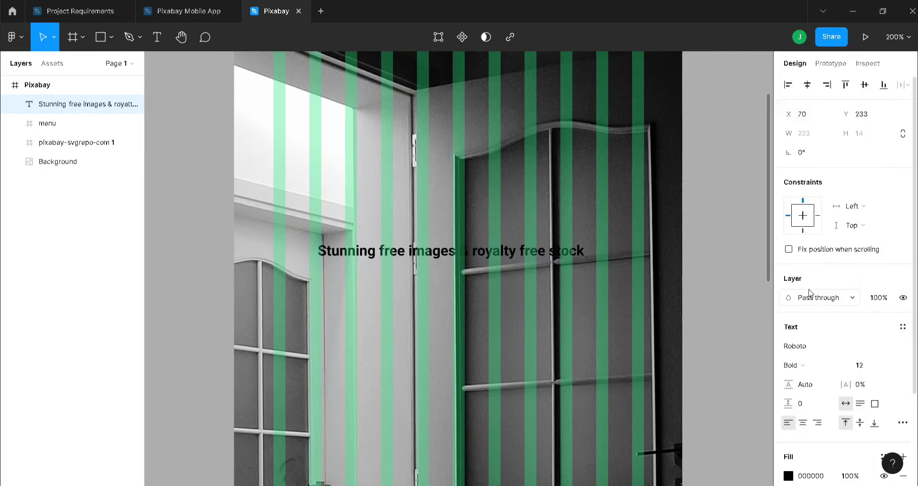
- Set the headline's font size to 25 and move it up to the frame's left edge, at X 0, Y 208
click(875, 368)
text(25)
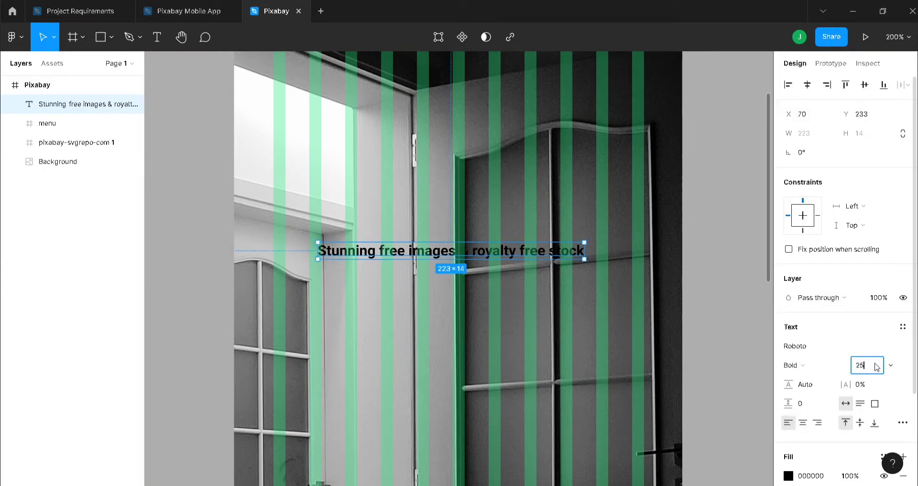
key(Return)
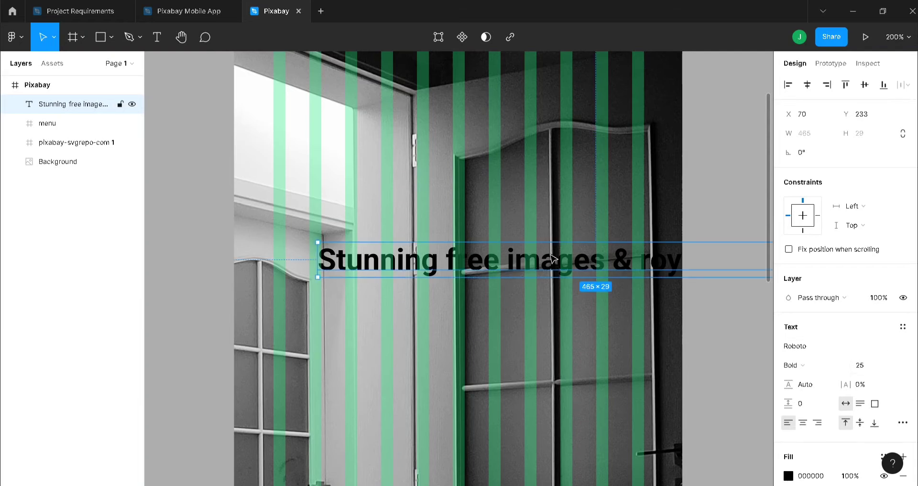
drag(550, 257, 466, 227)
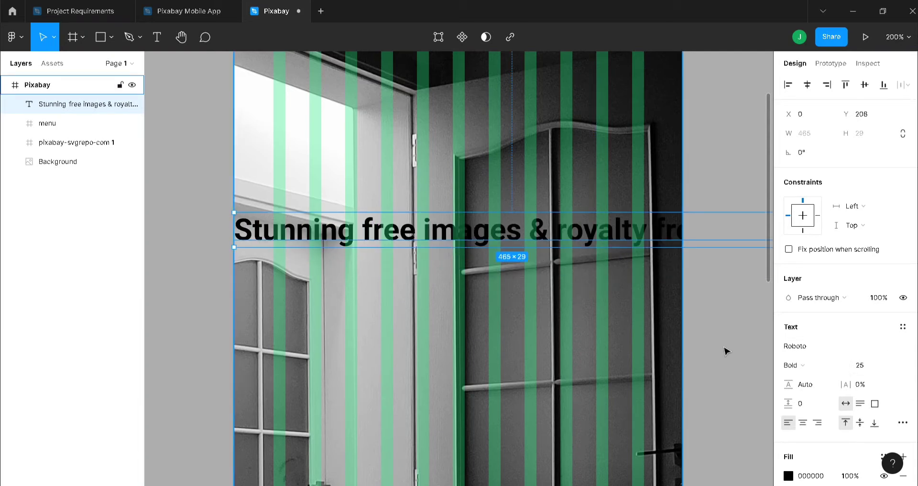
- Try a font size of 20 for the headline and reduce it further to 15
click(878, 365)
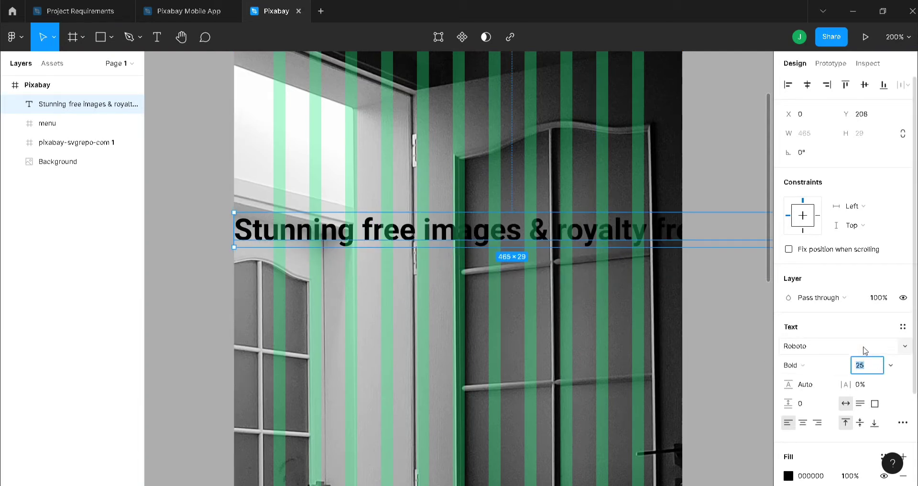
text(20)
key(Return)
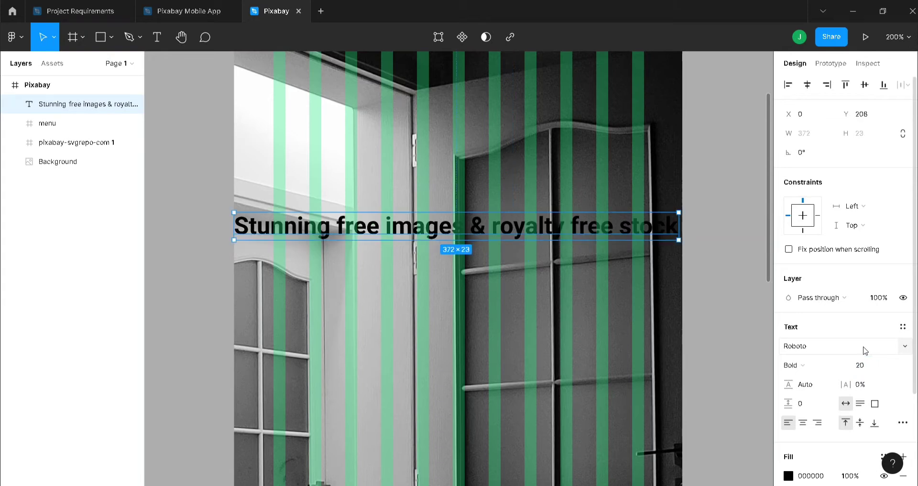
click(872, 369)
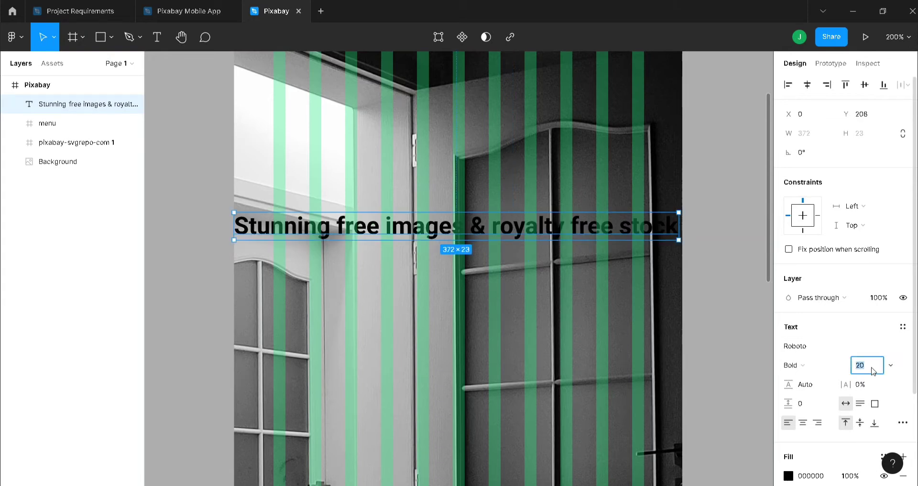
text(15)
key(Return)
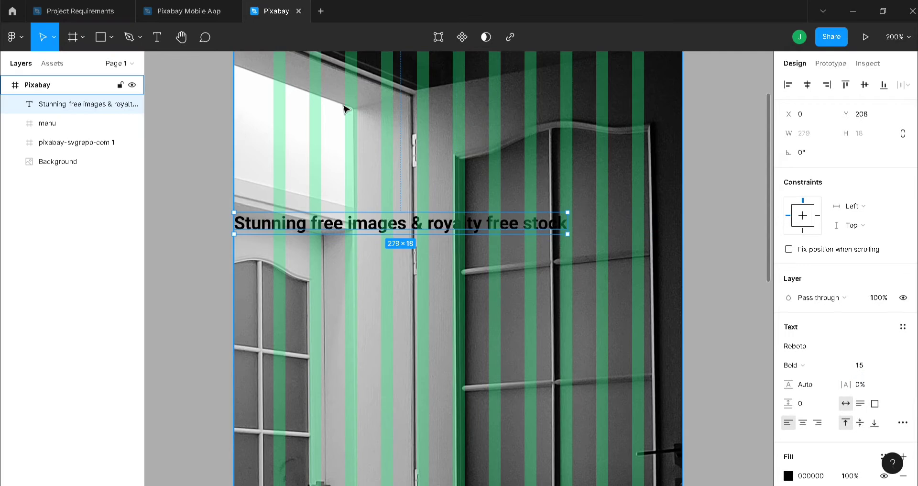
- Center the headline horizontally within the Pixabay frame
click(809, 86)
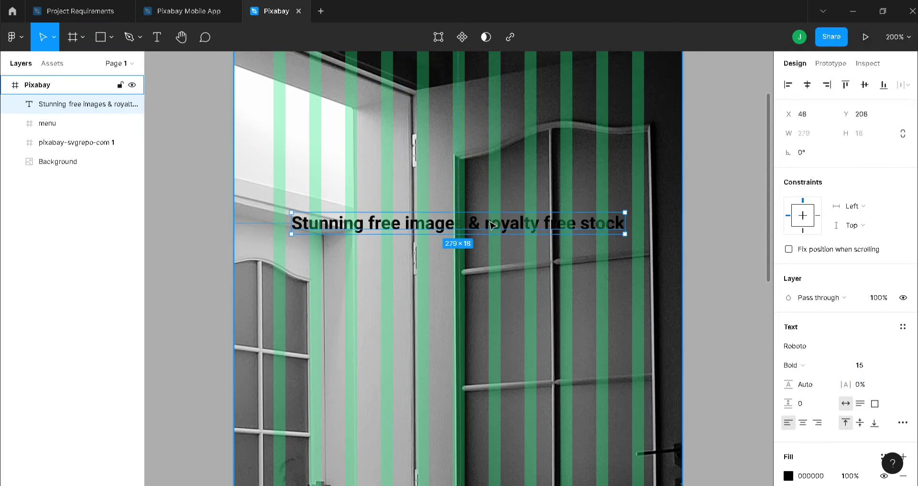
click(729, 326)
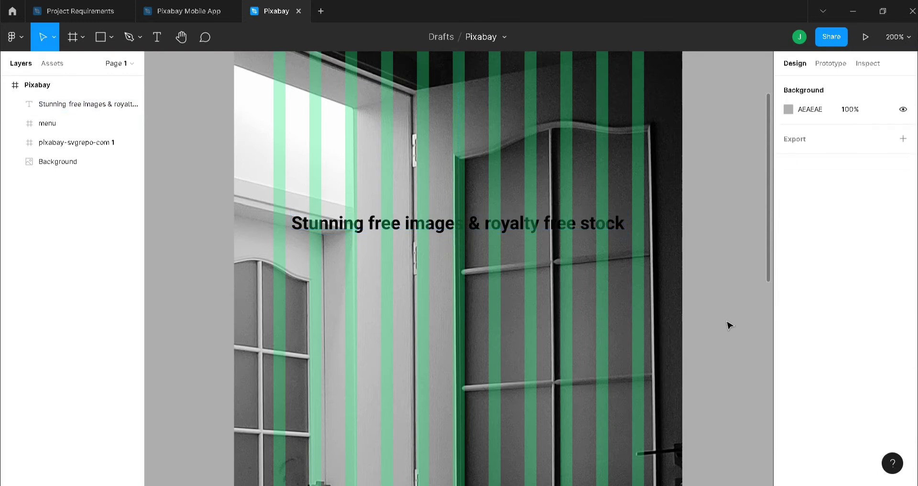
- Add a two-line text below the headline: "Over 2.6 million+ high quality stock images," and "videos and music shared by our talented community."
key(t)
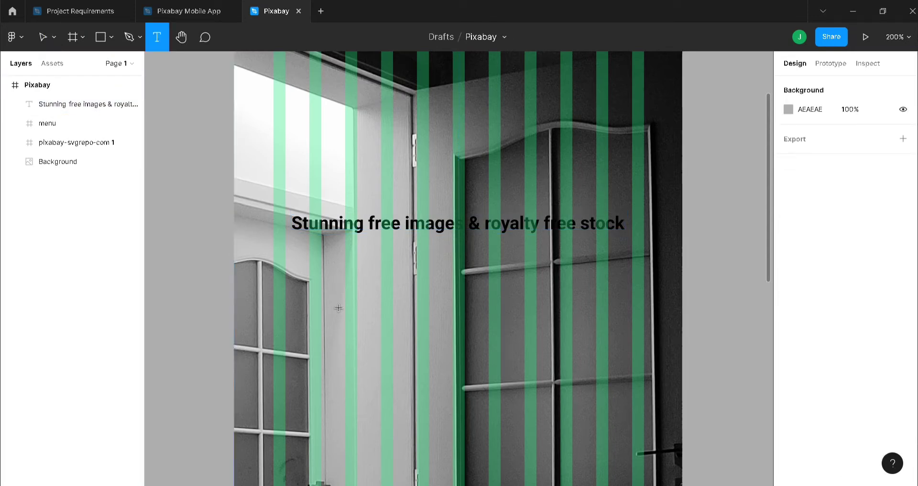
click(358, 268)
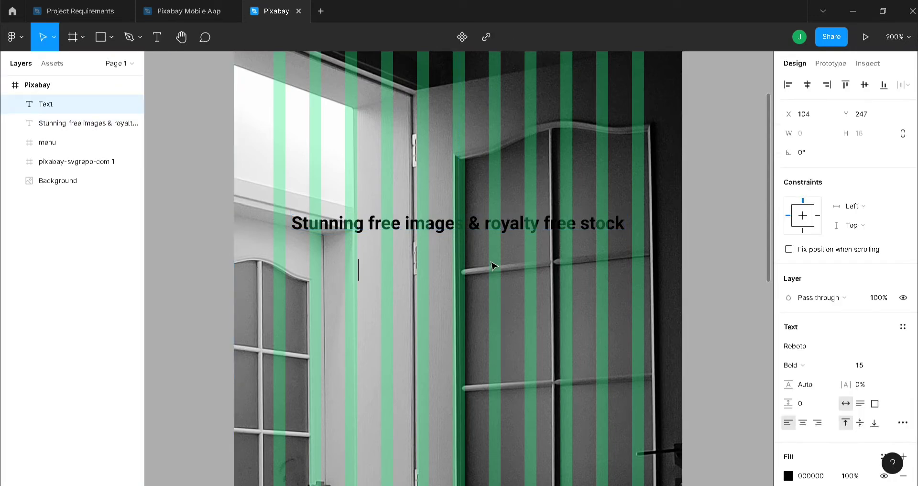
text(Over 2)
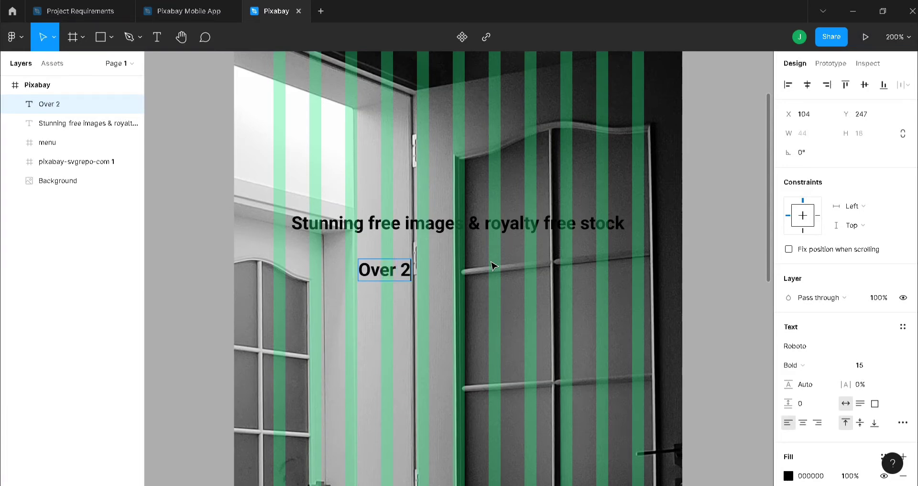
text(.6 m)
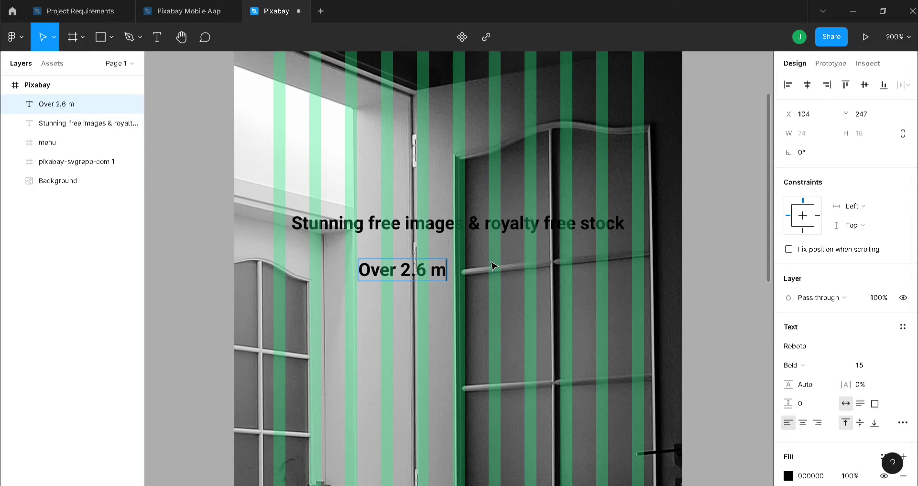
text(illion)
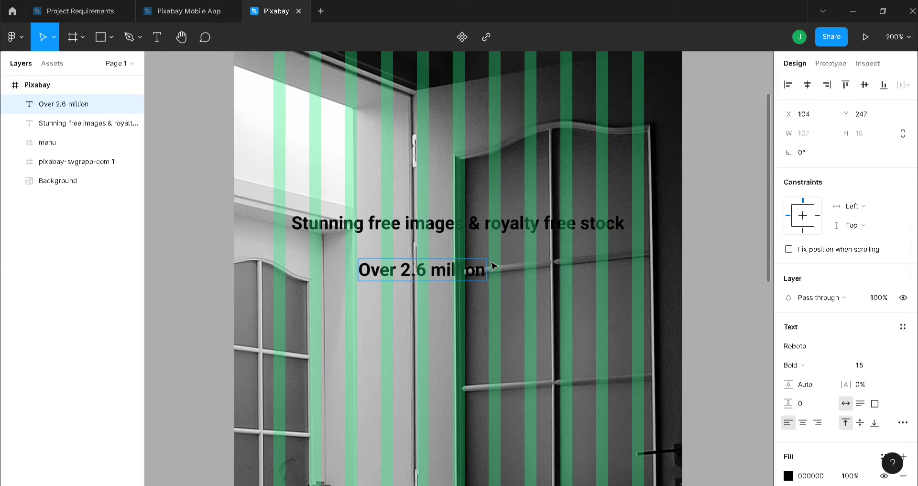
text(+ high quality s)
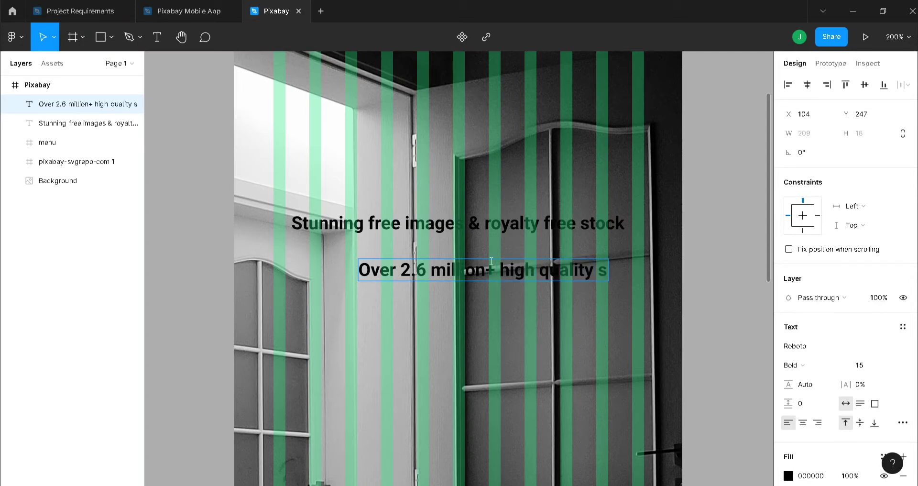
text(tock)
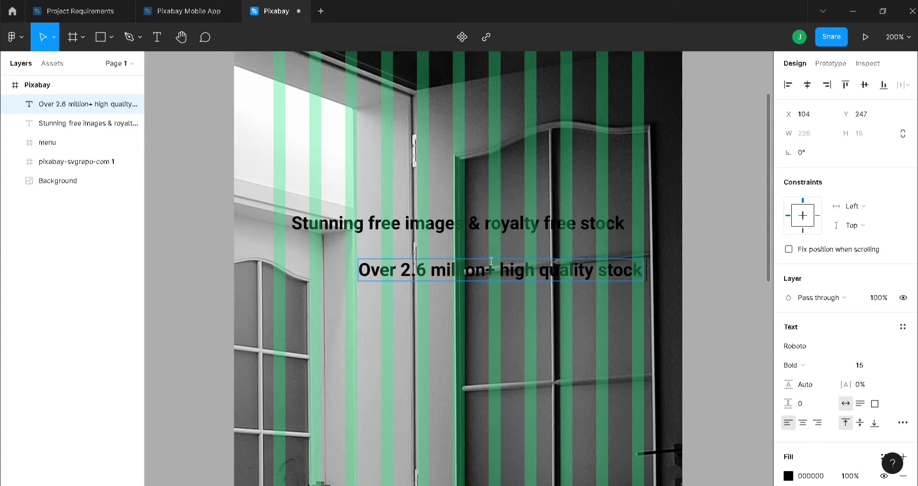
text( imag)
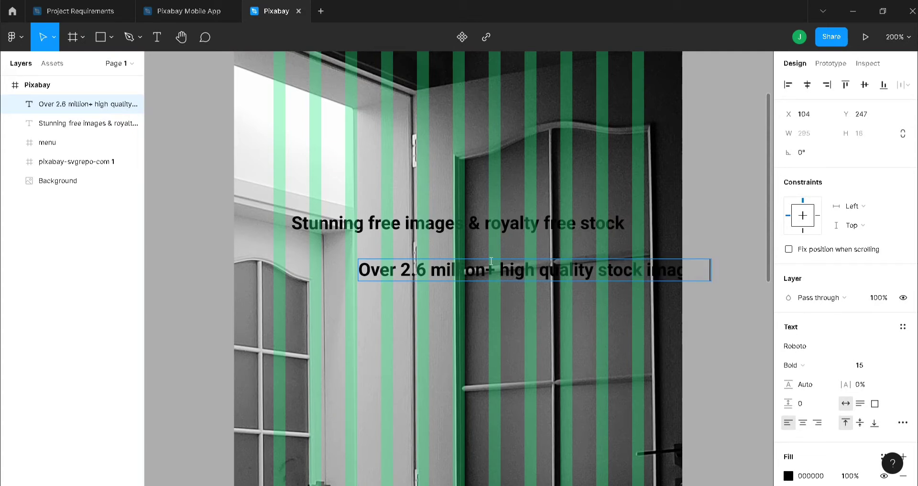
key(Return)
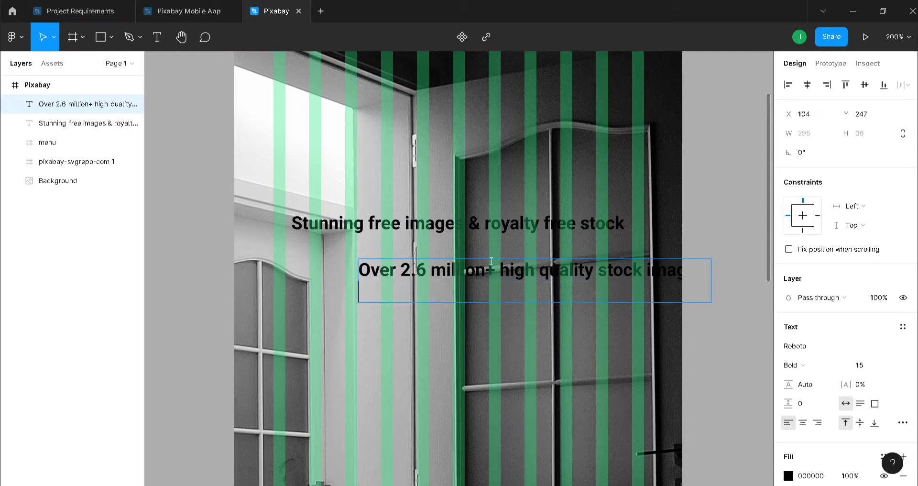
text(videos an)
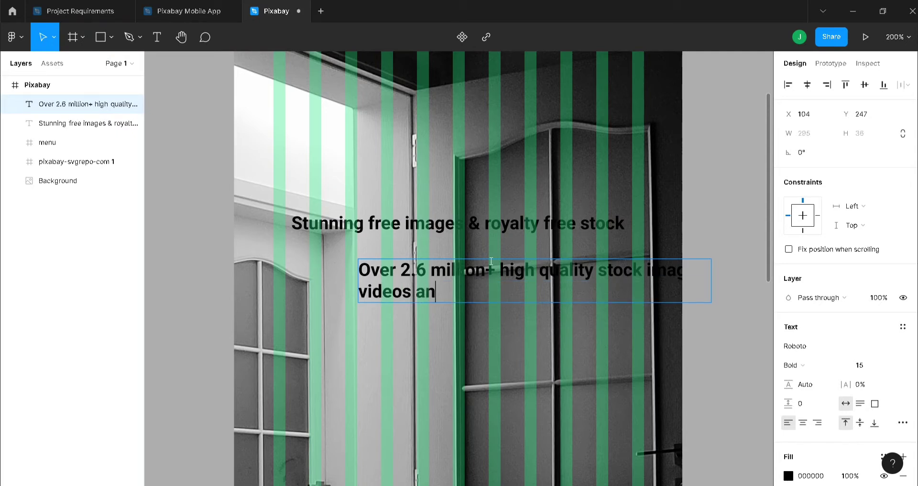
text(d music)
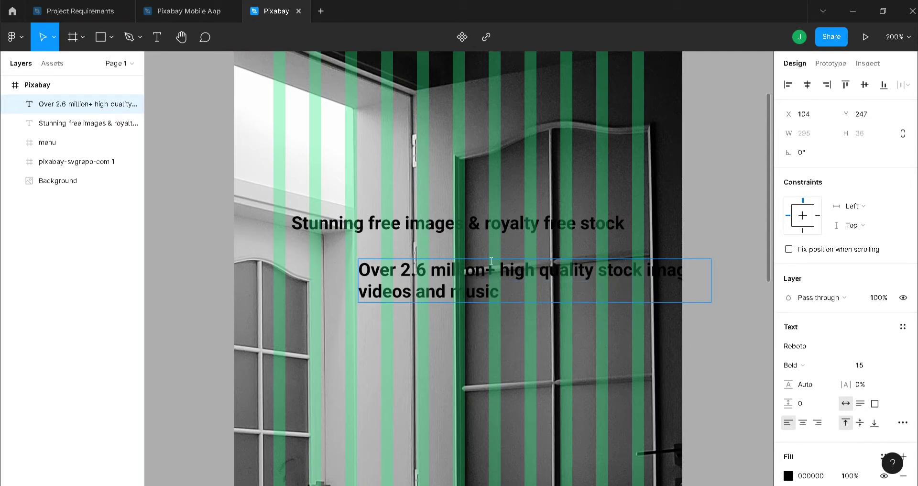
text( shared by our talen)
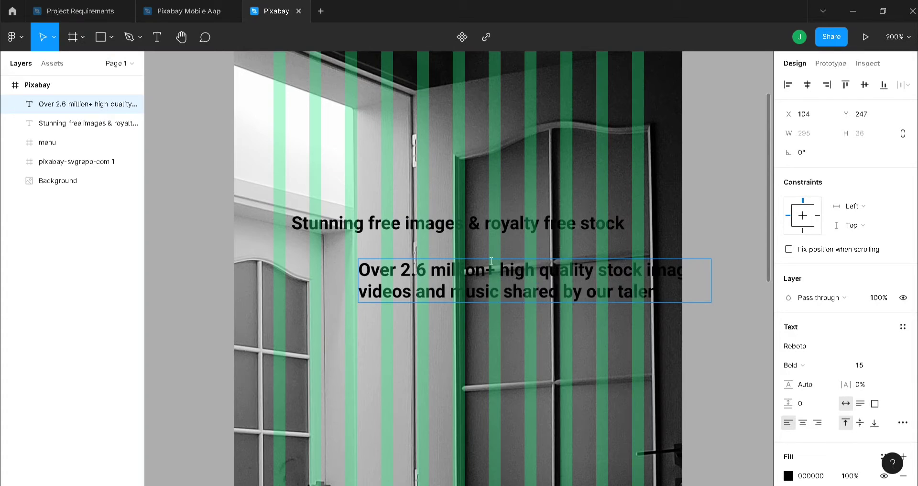
text(ted)
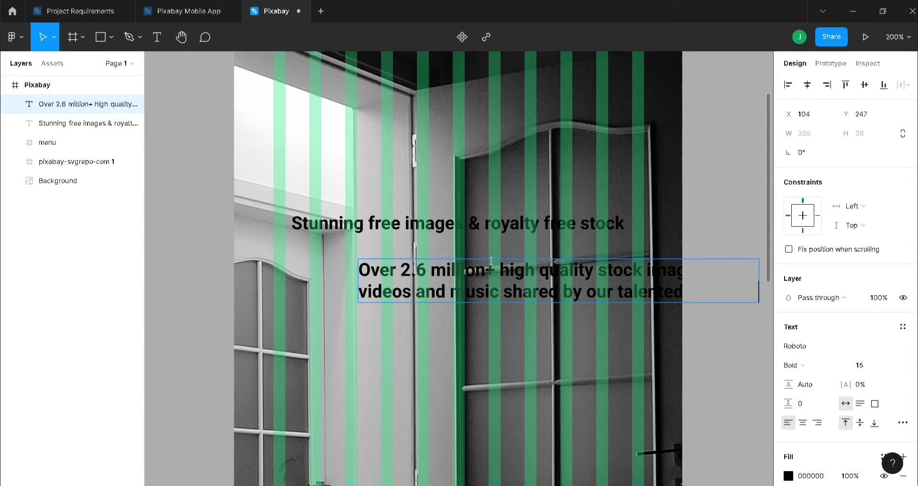
text( communi)
text(ty)
key(Escape)
- Set the subheading's font size to 10, center it horizontally in the frame and center-align its two lines
click(807, 85)
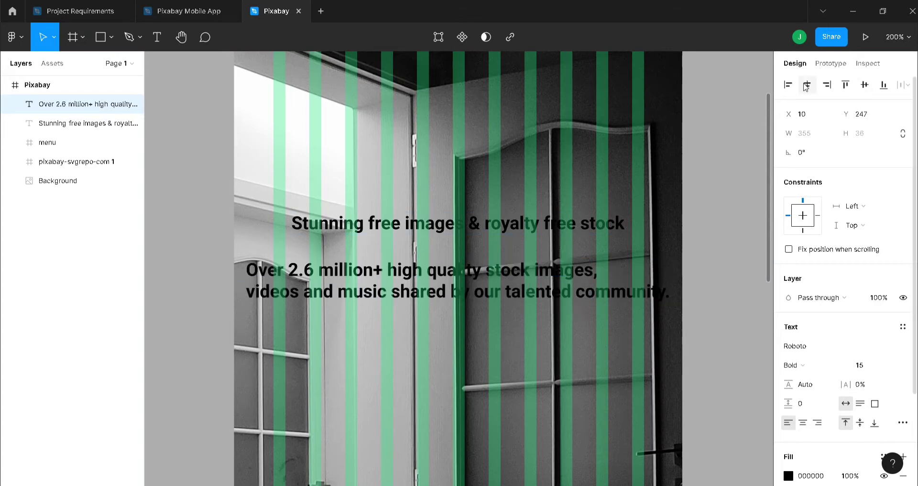
click(863, 364)
text(10)
key(Return)
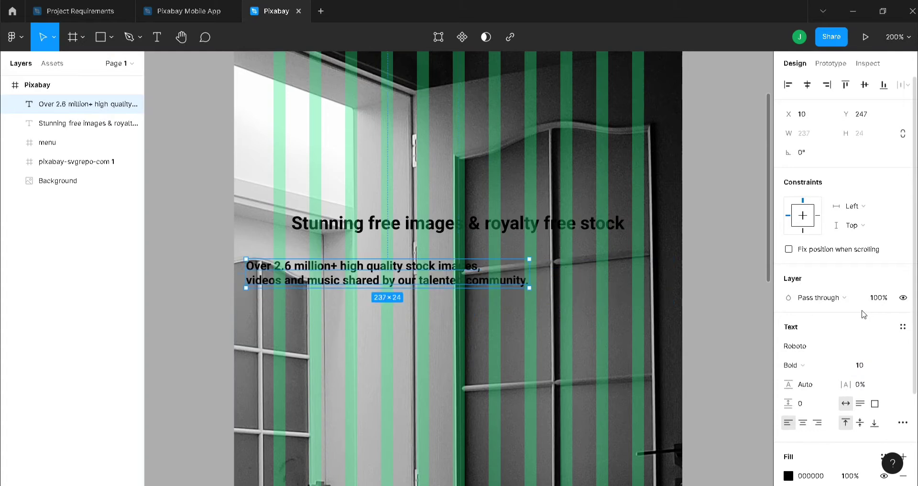
click(807, 85)
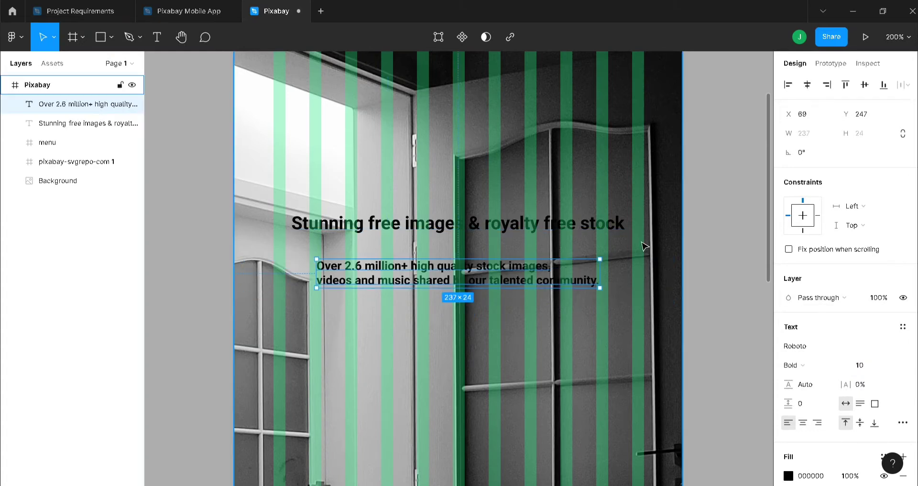
click(803, 422)
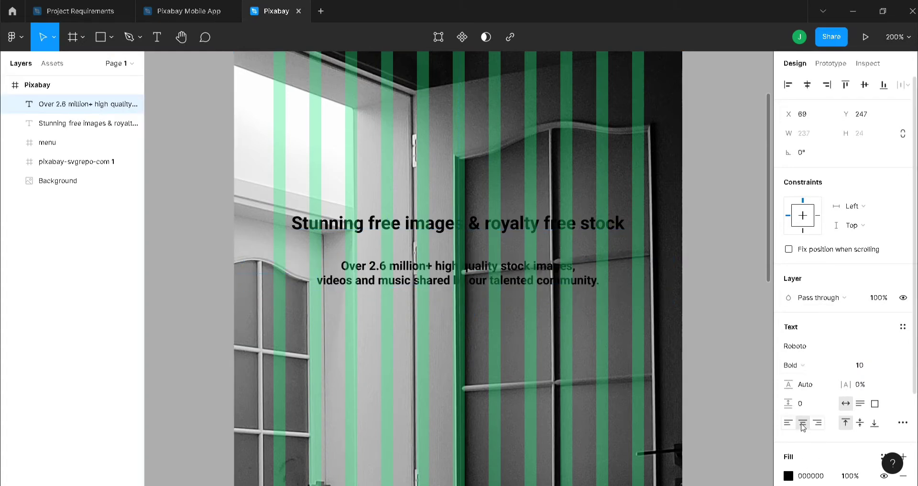
click(748, 314)
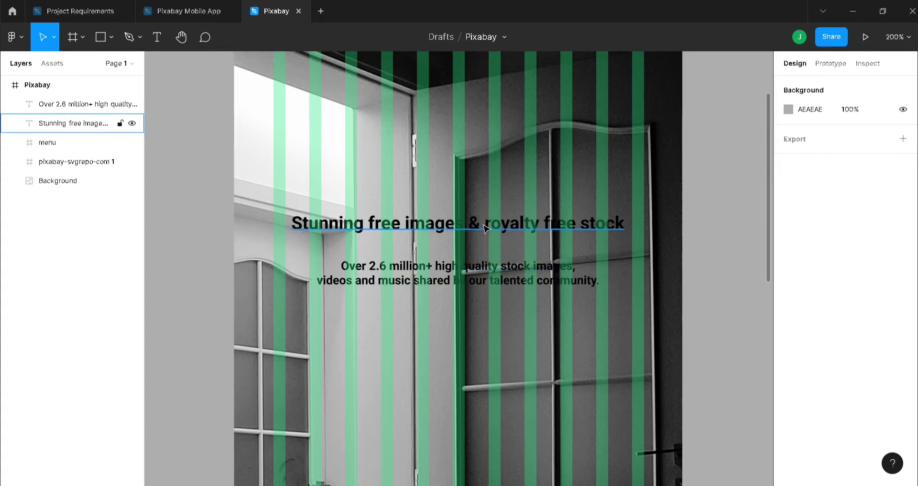
- Draw a search bar rectangle about 255 × 31 below the subheading at Y 324 and center it horizontally in the frame
scroll(519, 282, down, 3)
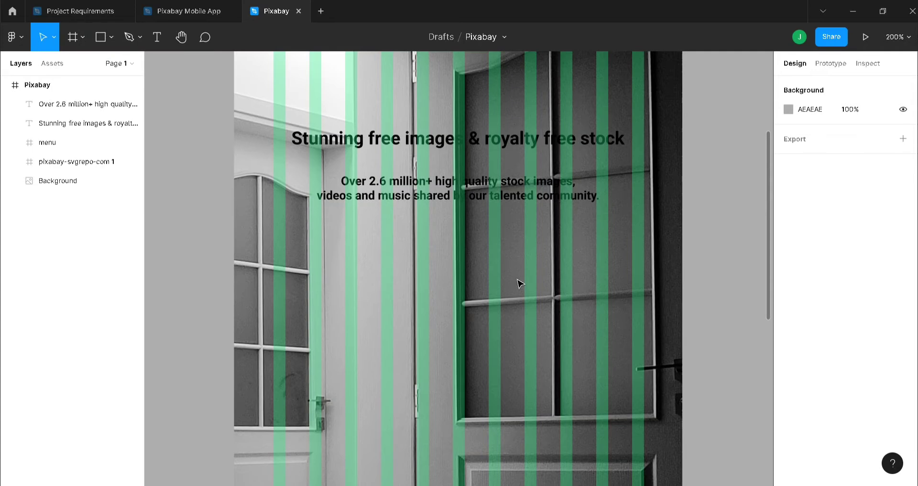
key(r)
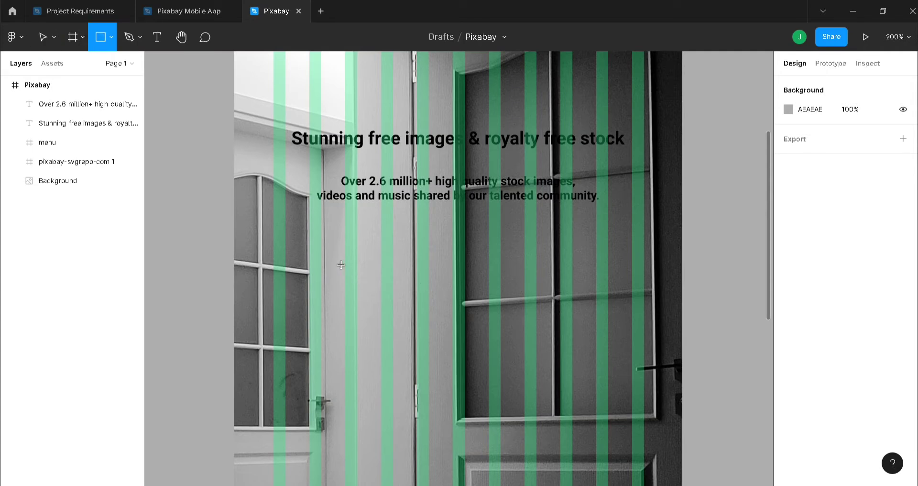
mouse_move(310, 263)
mouse_down()
mouse_move(389, 287)
mouse_move(595, 306)
mouse_move(614, 298)
mouse_up()
drag(525, 285, 525, 290)
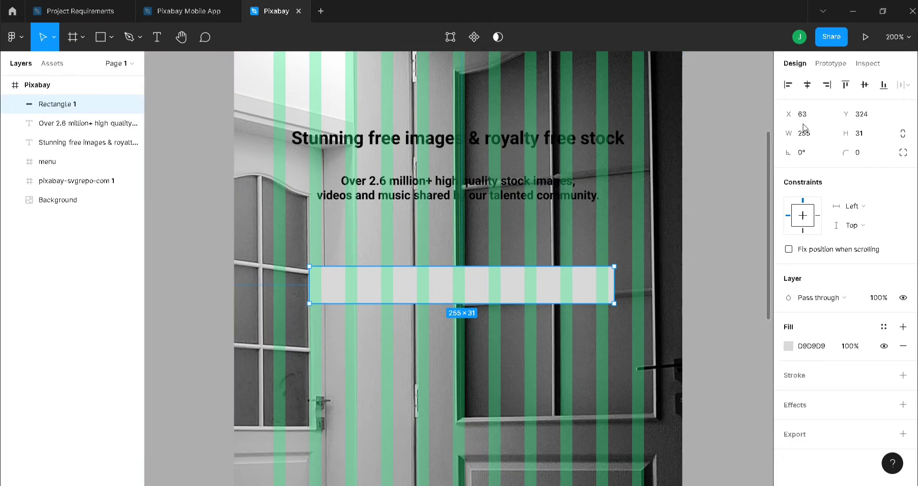
click(805, 85)
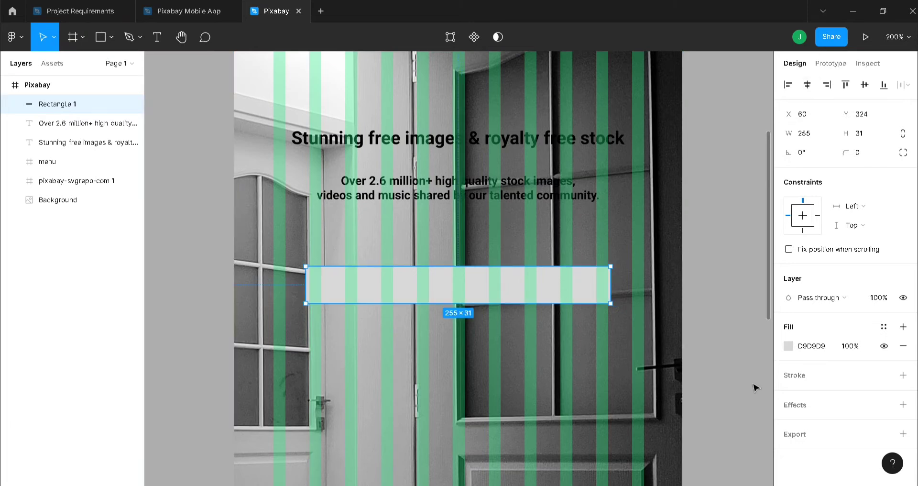
- Set the search bar rectangle's corner radius to 10
click(862, 153)
text(10)
key(Return)
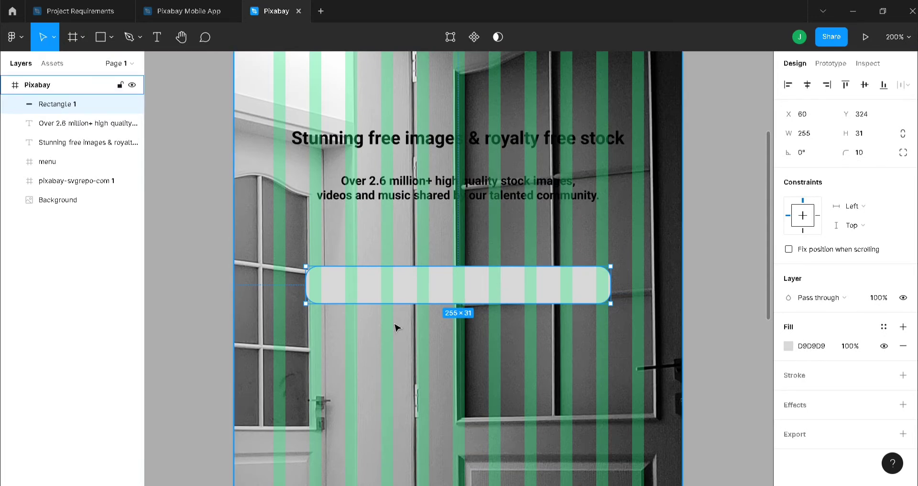
- Add the text "Search free high resolution photos" and place it inside the search bar at about X 93, Y 333
key(t)
click(334, 285)
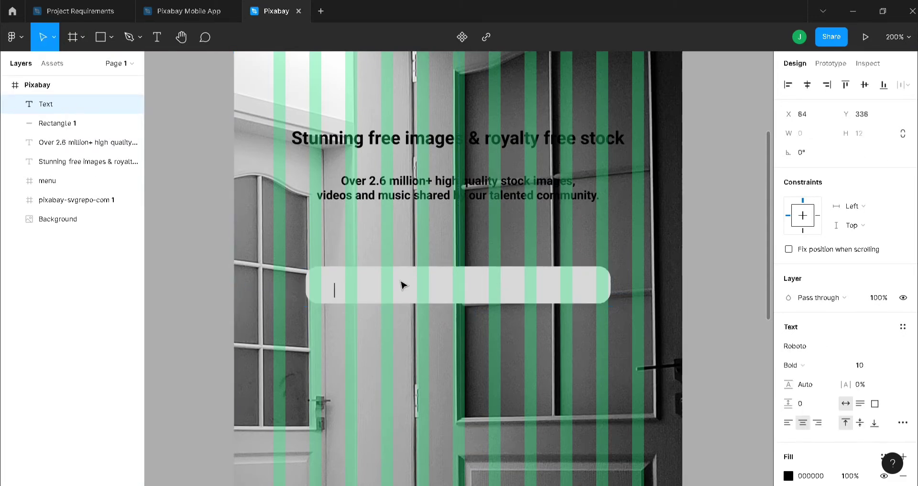
text(Search)
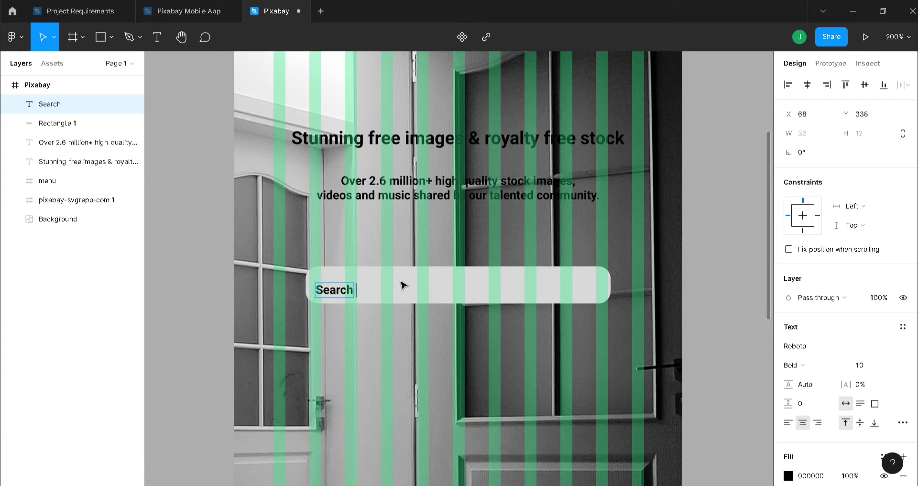
text( Free)
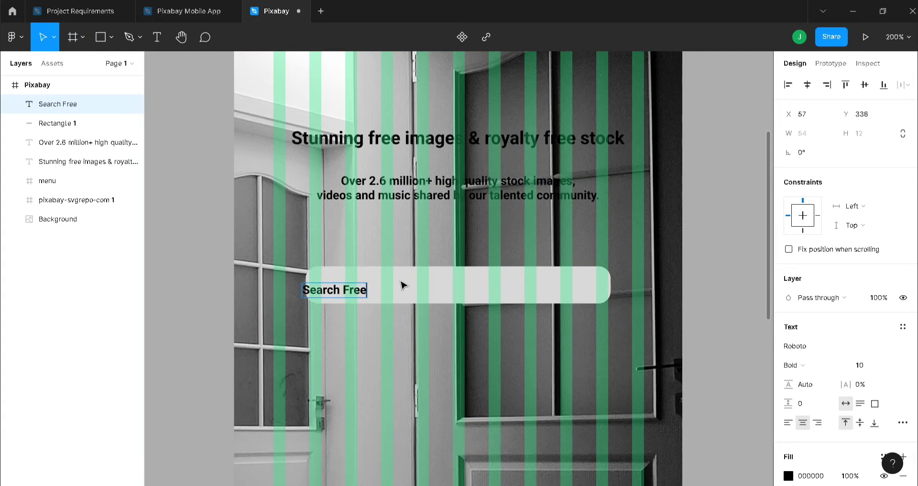
key(BackSpace)
key(BackSpace)
key(BackSpace)
key(BackSpace)
text(free )
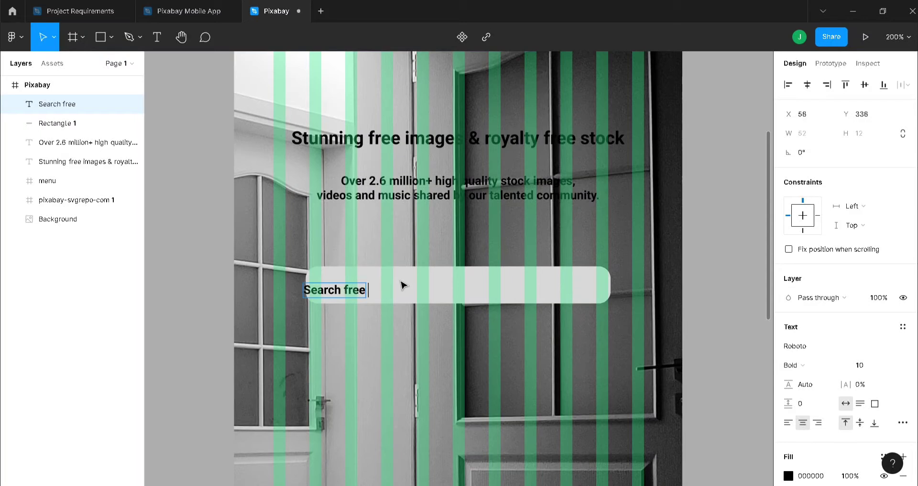
text(high re)
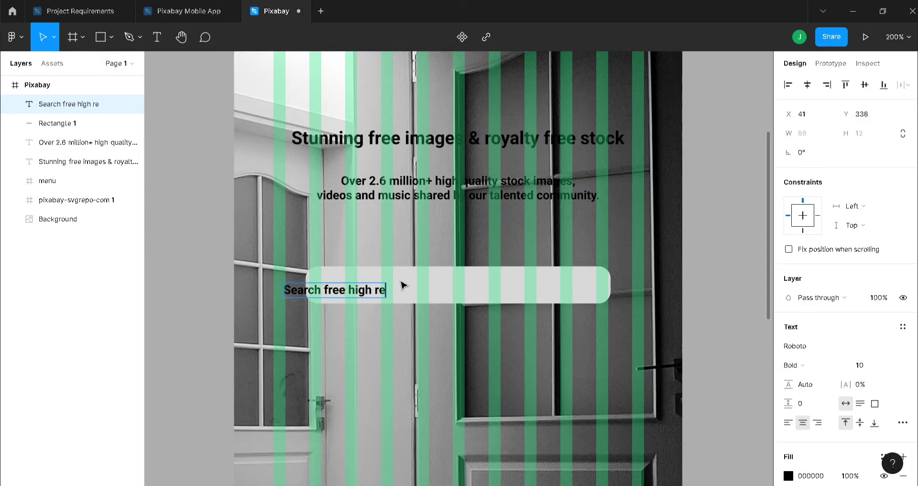
text(solutiio)
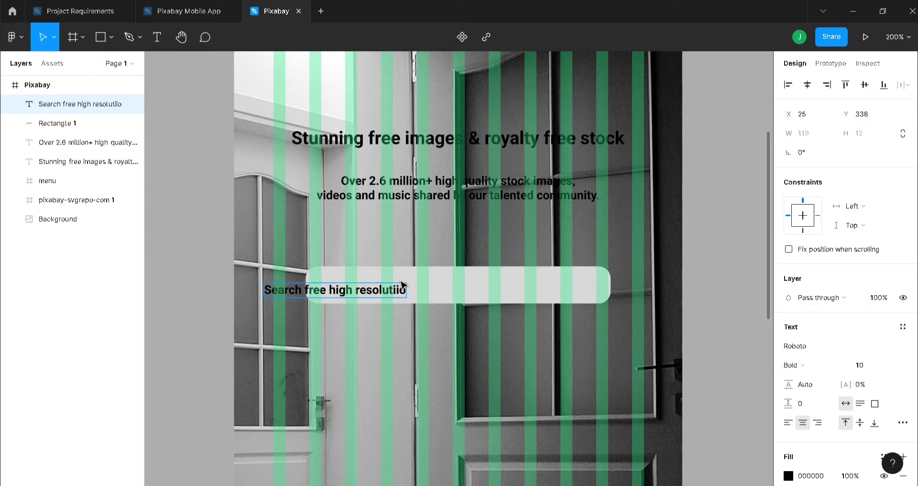
key(BackSpace)
key(BackSpace)
text(on )
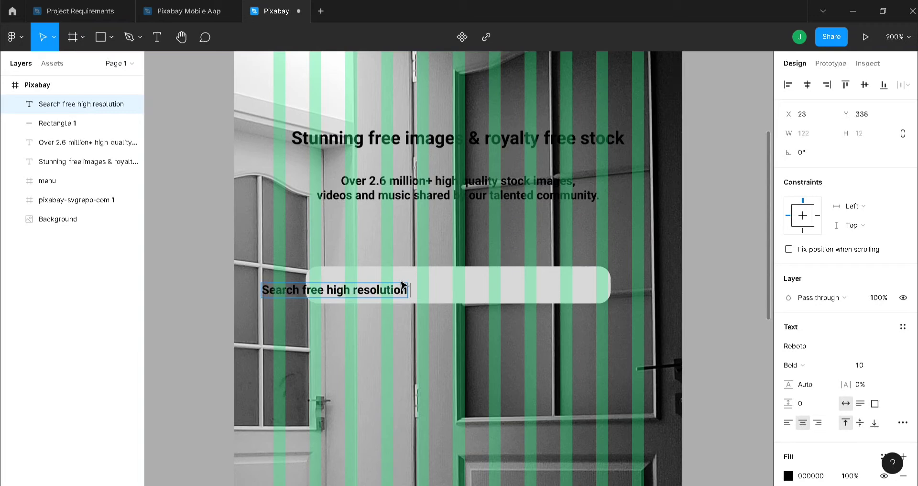
text(photos)
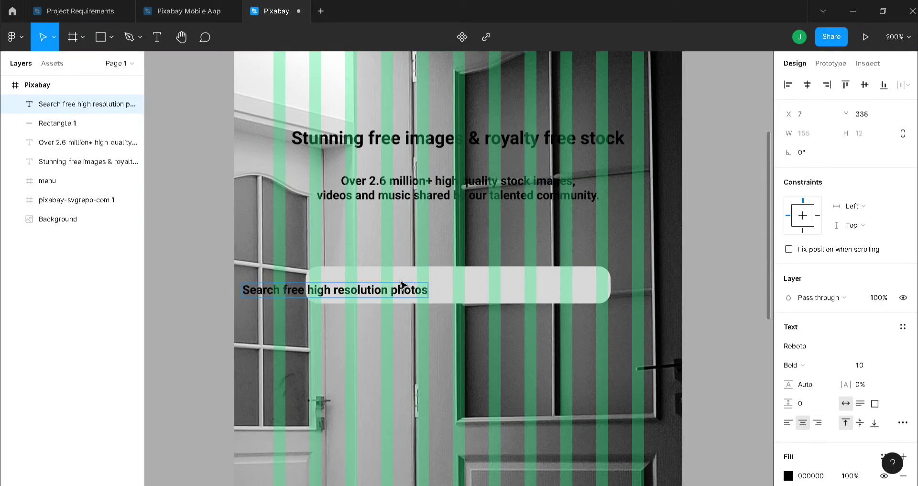
key(Escape)
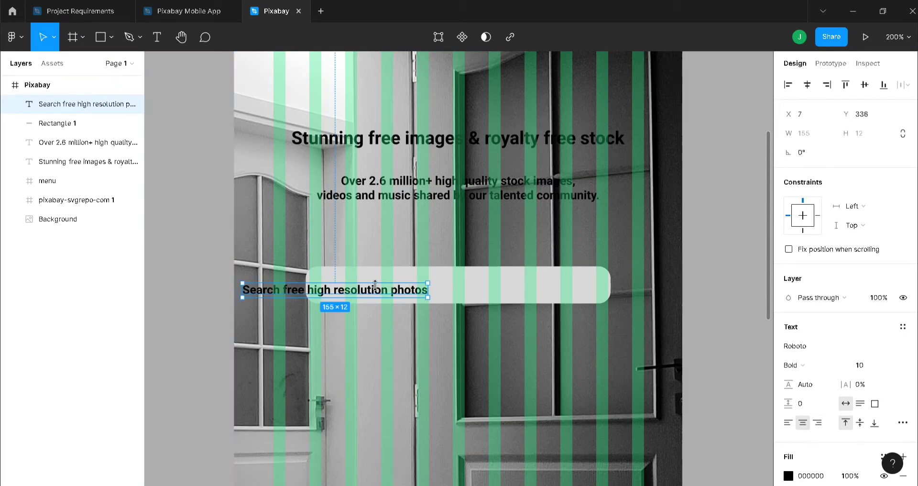
drag(385, 293, 491, 290)
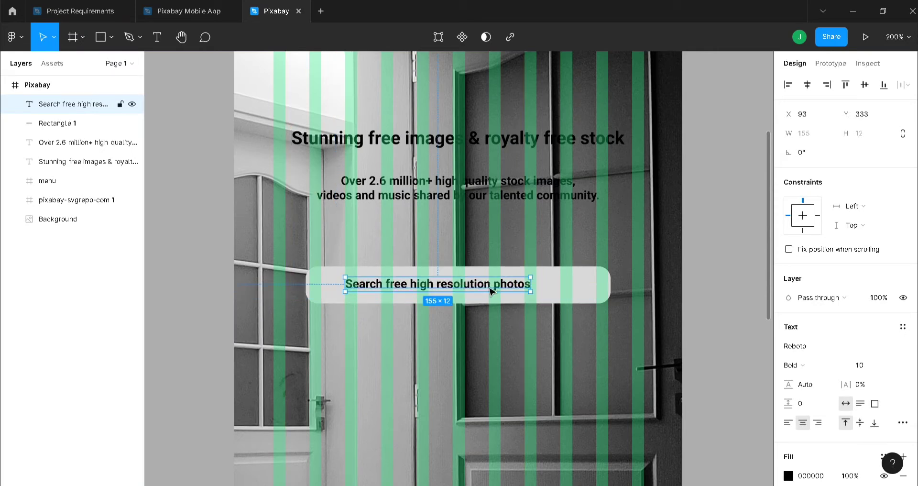
- Set the subheading's font weight to Regular and the search bar placeholder text's weight to Medium
click(72, 142)
click(796, 366)
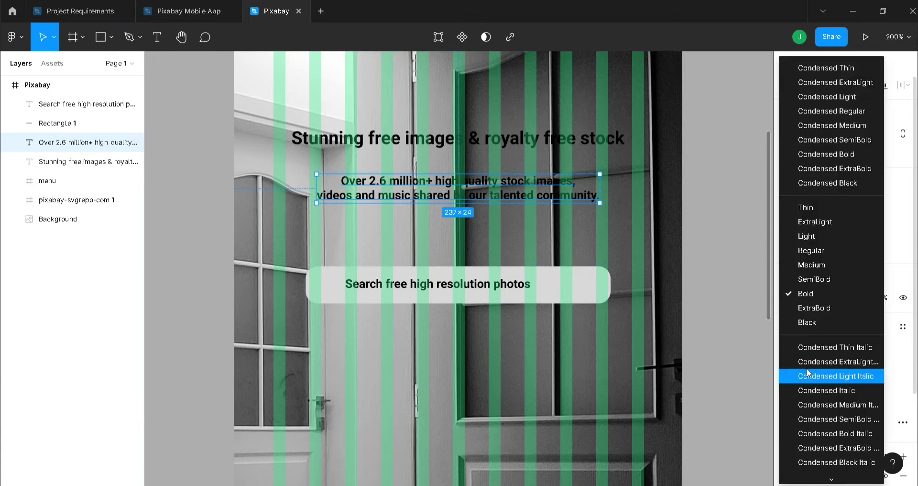
click(813, 251)
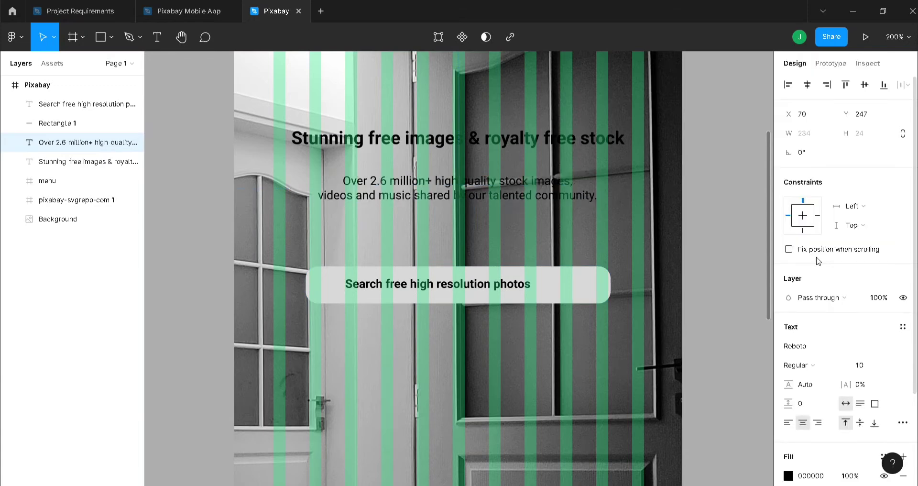
click(72, 104)
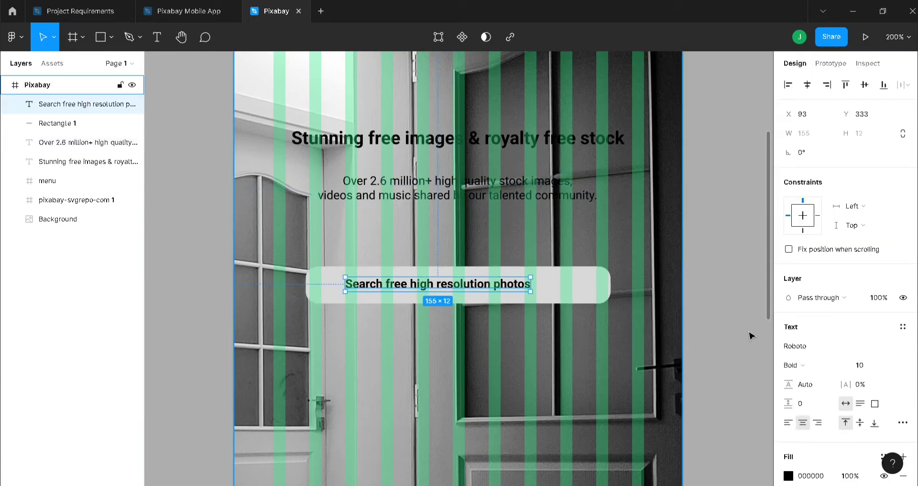
click(804, 365)
click(813, 263)
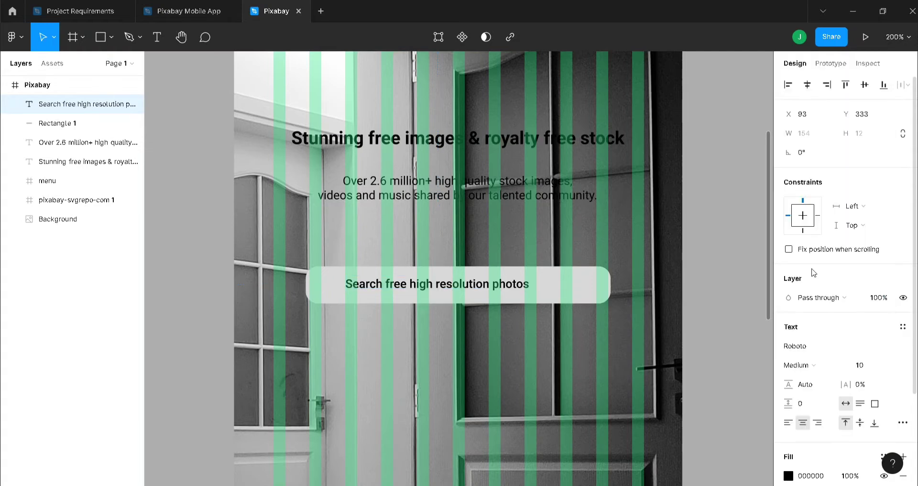
- Change the search bar placeholder text's fill to the grey 969696
click(789, 477)
drag(630, 331, 624, 252)
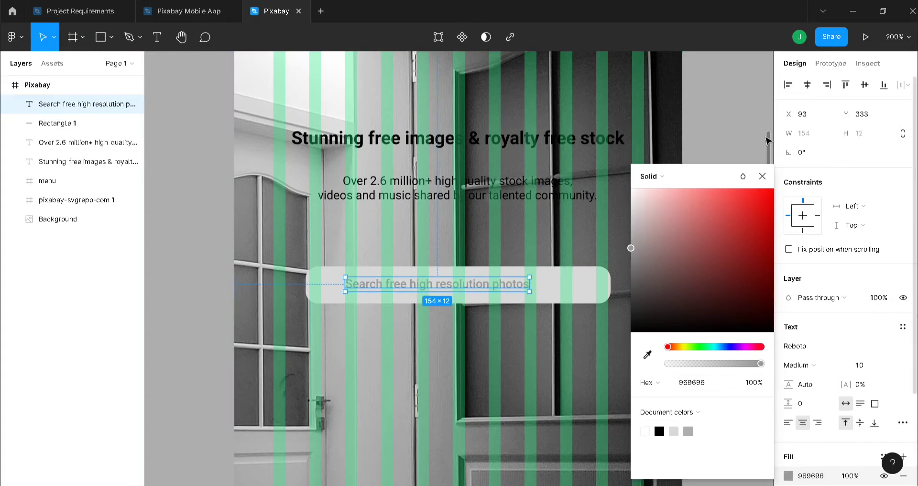
click(762, 176)
click(703, 289)
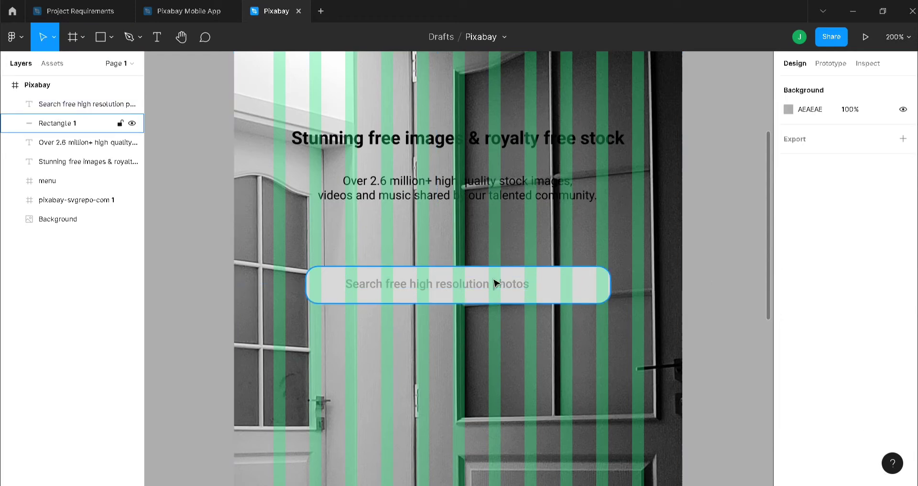
- Insert the search icon from the Feather Icons plugin and move its layer into the Pixabay frame
right_click(709, 168)
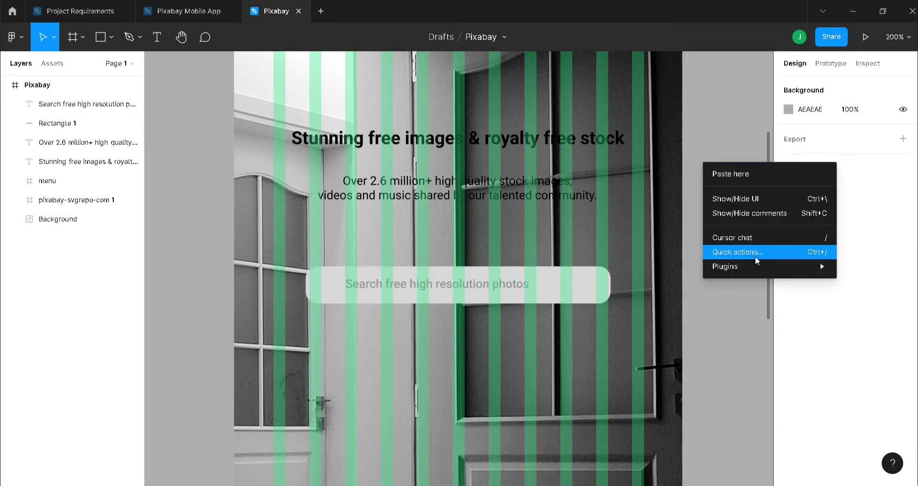
mouse_move(756, 267)
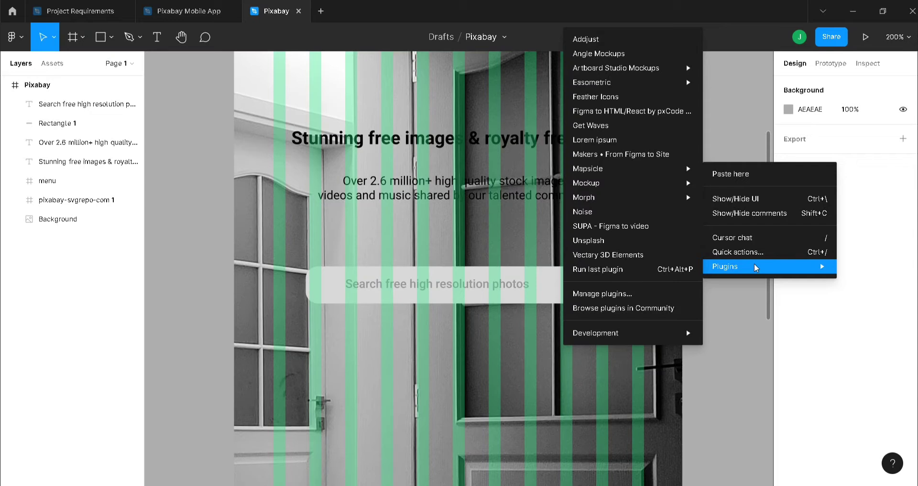
click(631, 97)
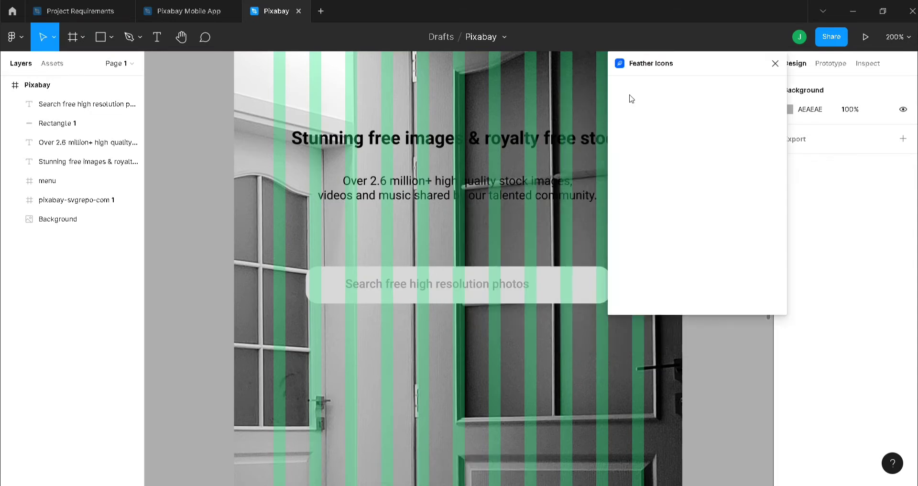
text(search)
click(626, 117)
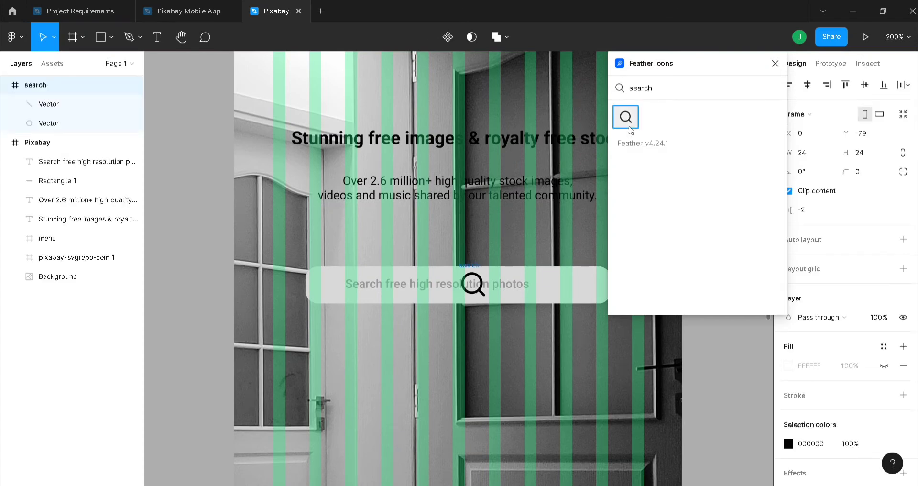
click(5, 84)
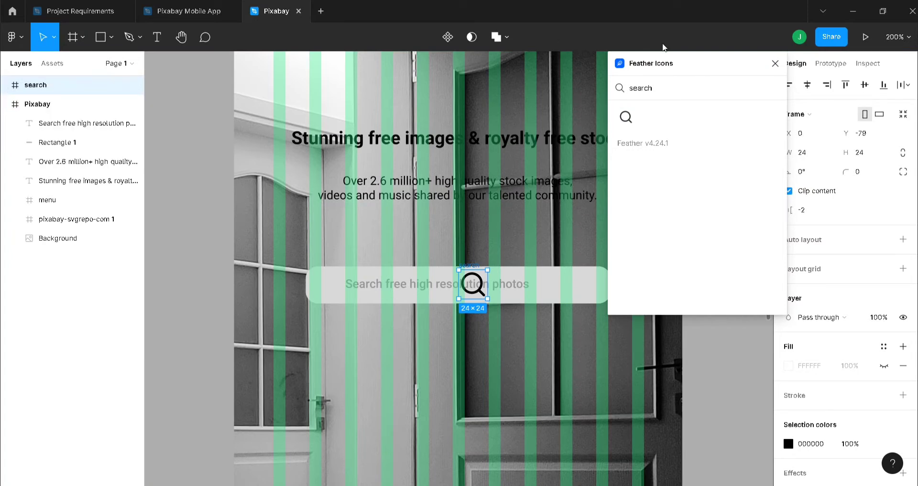
click(775, 63)
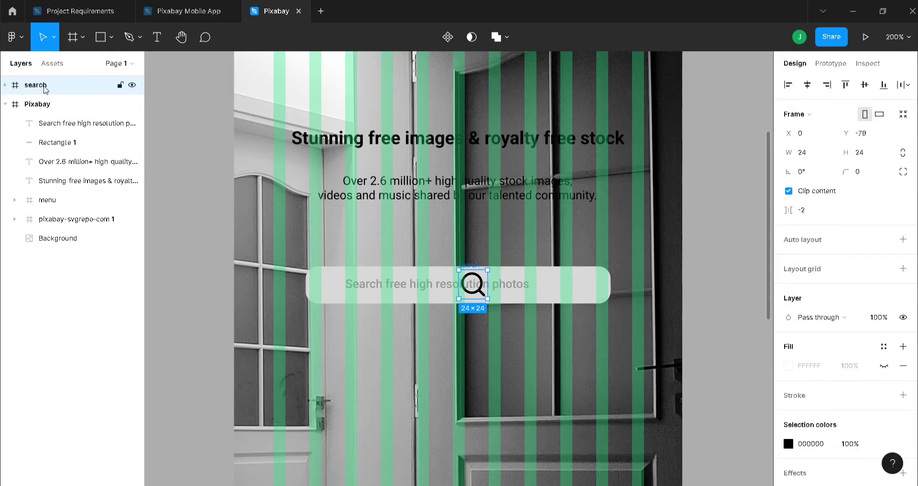
mouse_move(45, 89)
mouse_down()
mouse_move(50, 195)
mouse_move(46, 101)
mouse_up()
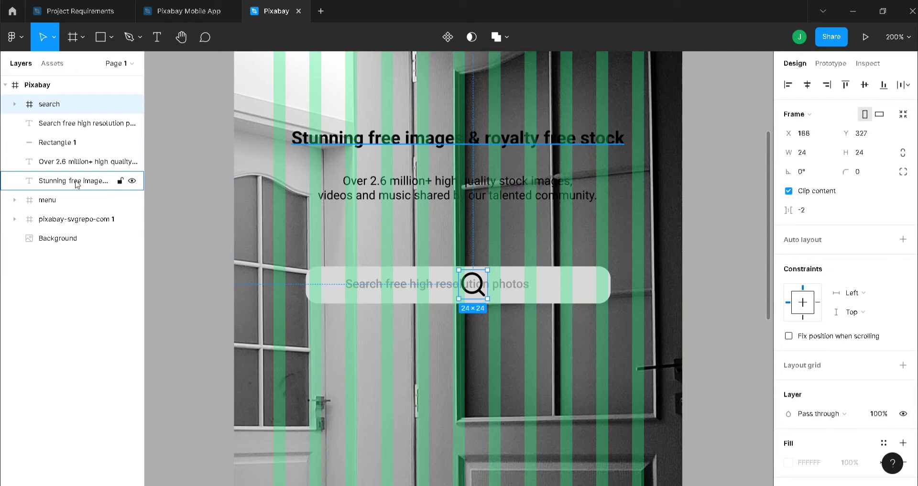
- Group the Pixabay logo with the menu icon and move the group to the top of the Pixabay frame's layer order
scroll(420, 226, up, 2)
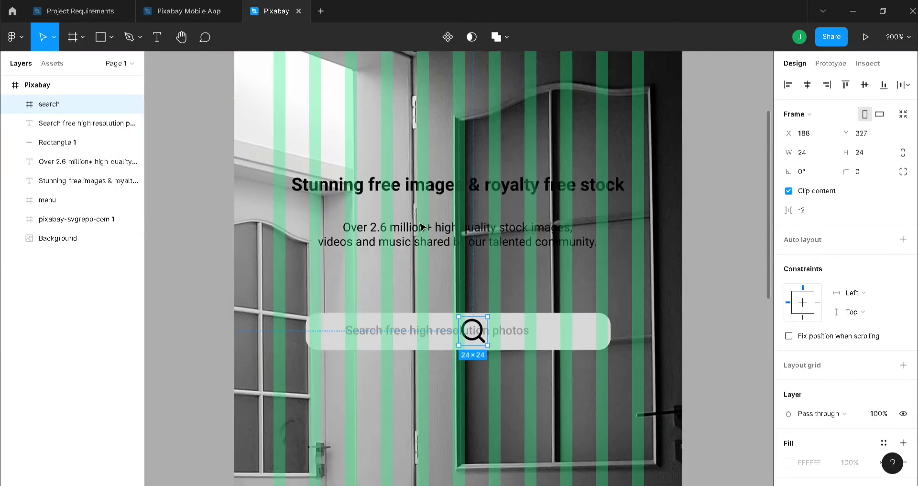
scroll(421, 227, up, 7)
click(77, 219)
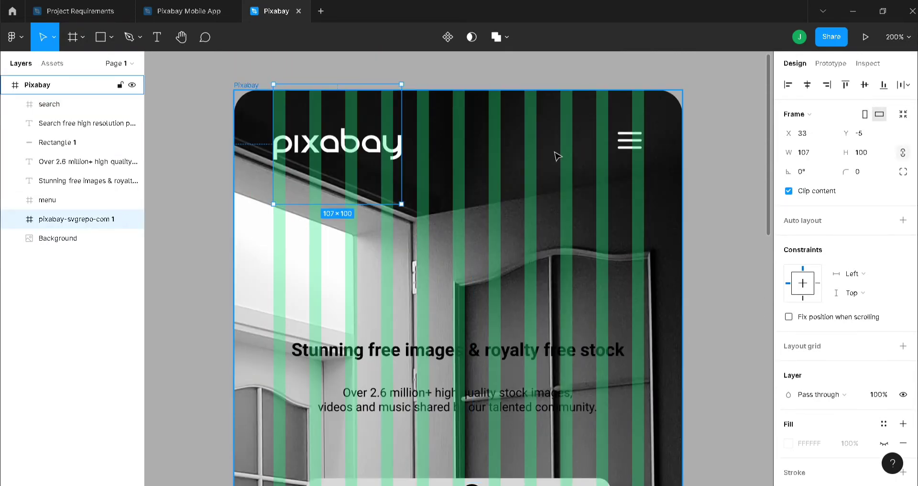
shift+click(622, 140)
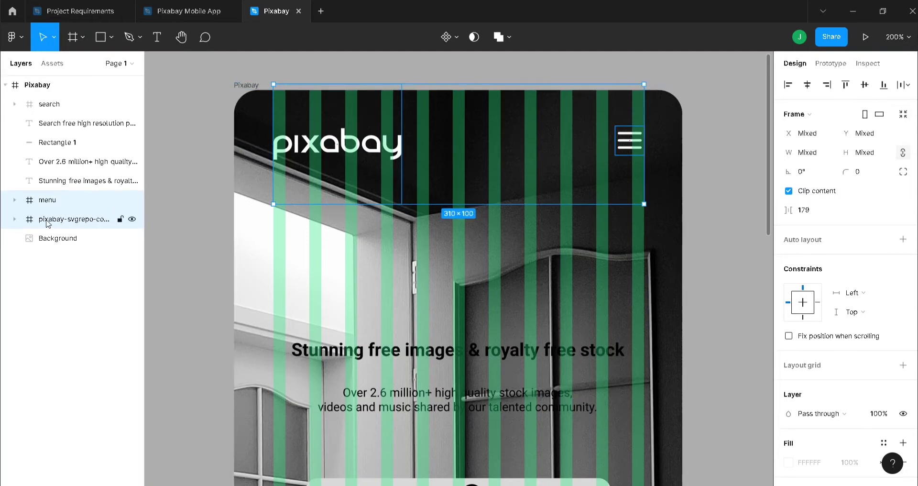
key(ctrl+g)
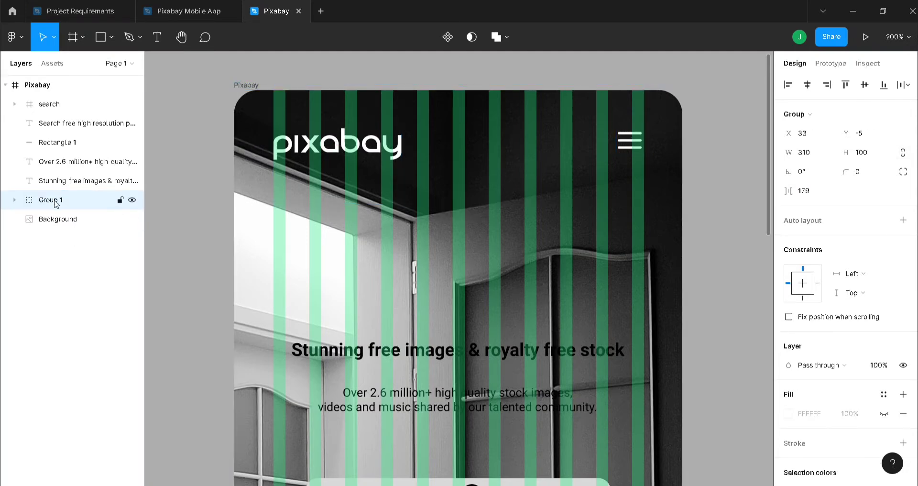
drag(52, 201, 40, 95)
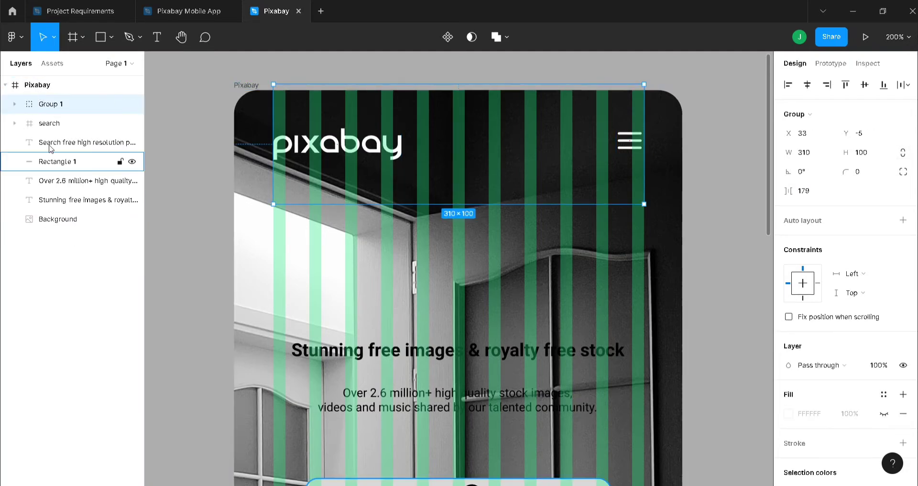
- Move the headline and subheading layers directly below the logo and menu group, group them and name the group "Contents"
click(47, 122)
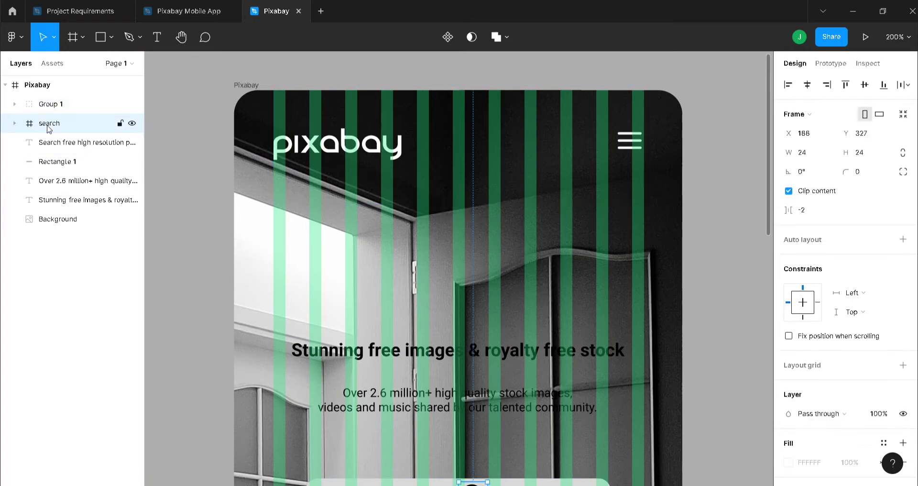
click(66, 182)
shift+click(66, 197)
drag(65, 197, 62, 118)
key(ctrl+g)
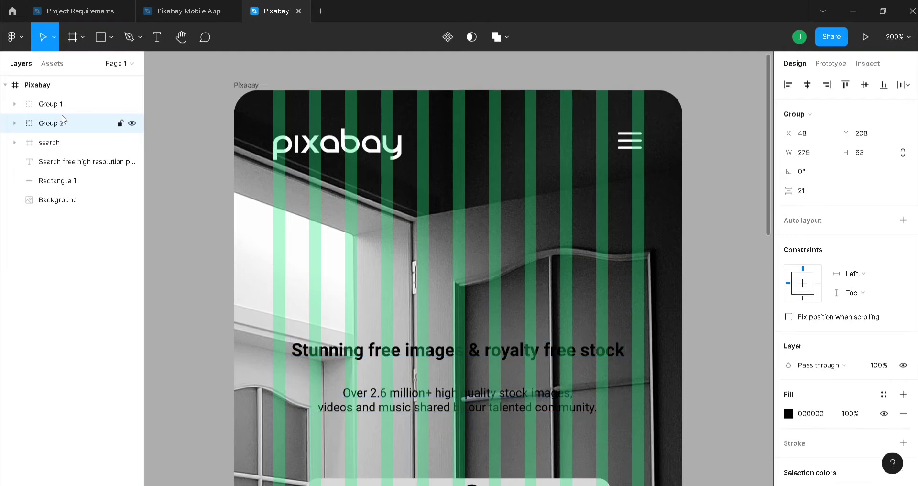
double_click(49, 126)
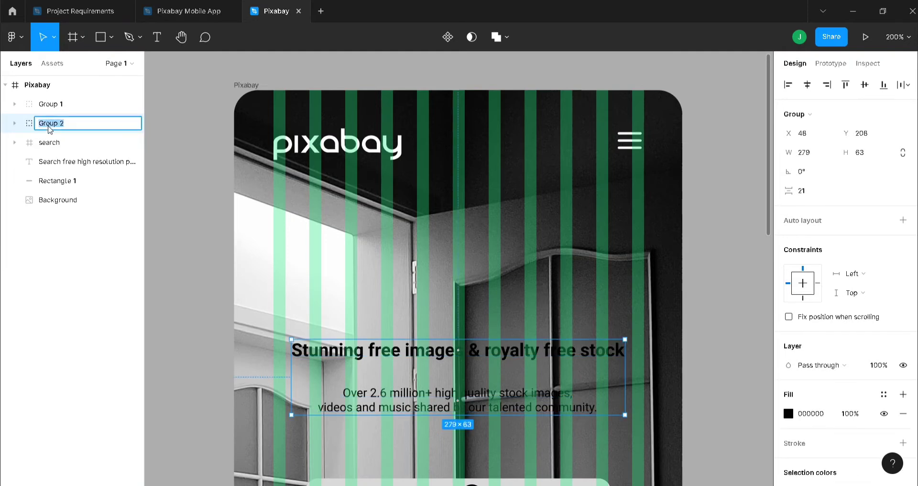
text(contents)
key(Return)
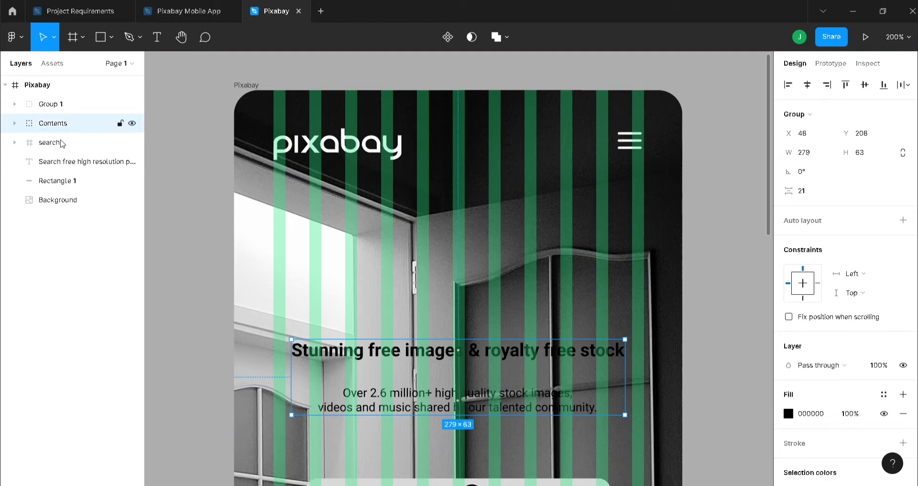
- Move the search icon to the search bar's left end at about X 68 and resize it proportionally to 20 × 20
scroll(214, 305, down, 4)
click(49, 142)
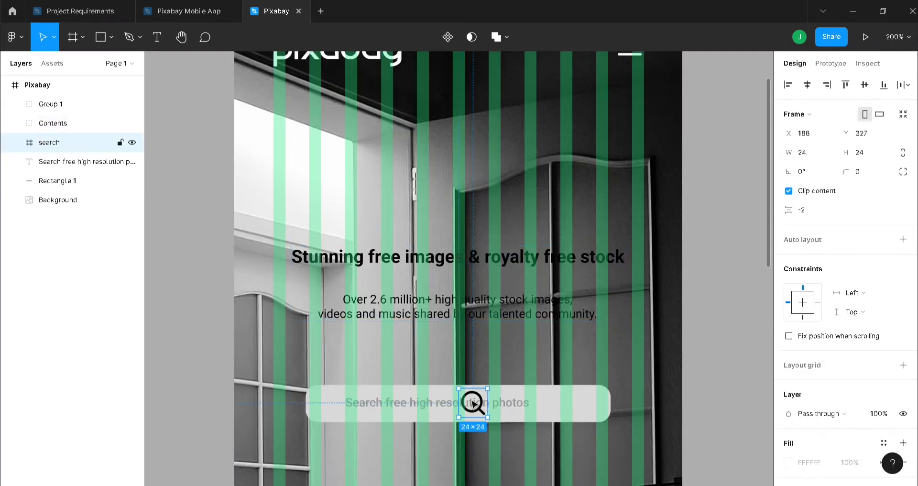
drag(473, 404, 329, 405)
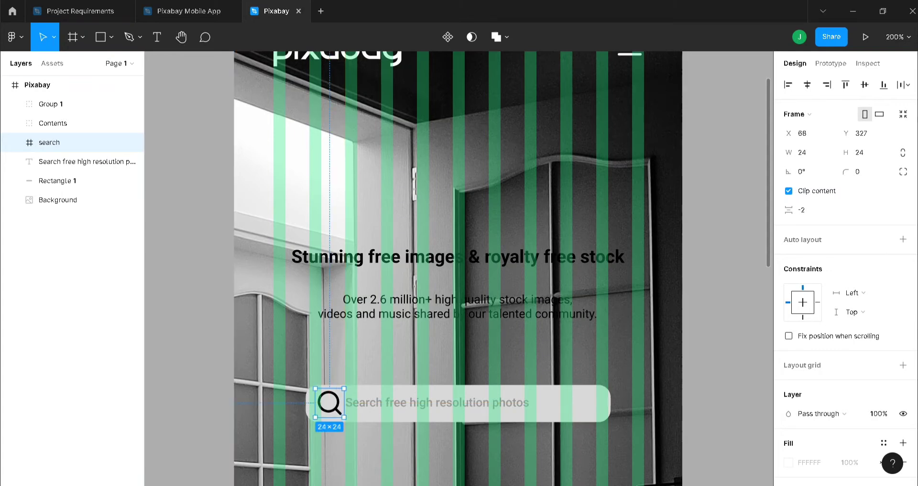
click(902, 156)
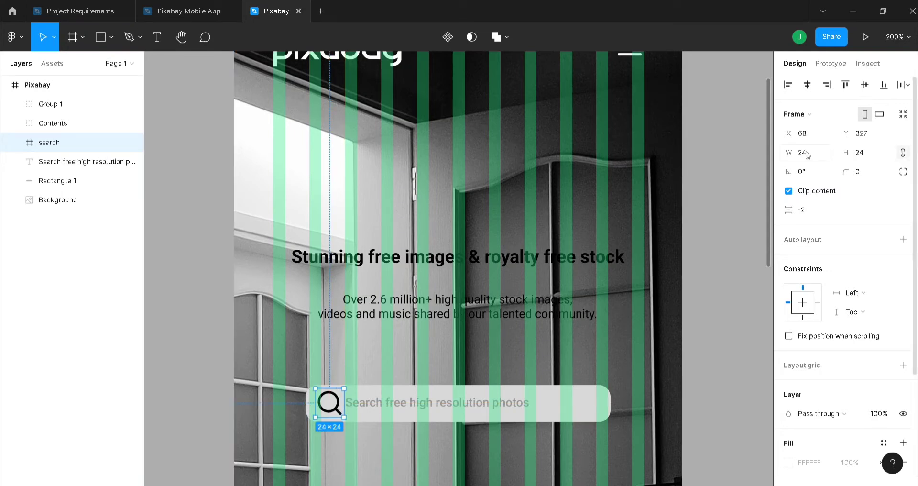
click(806, 155)
key(Return)
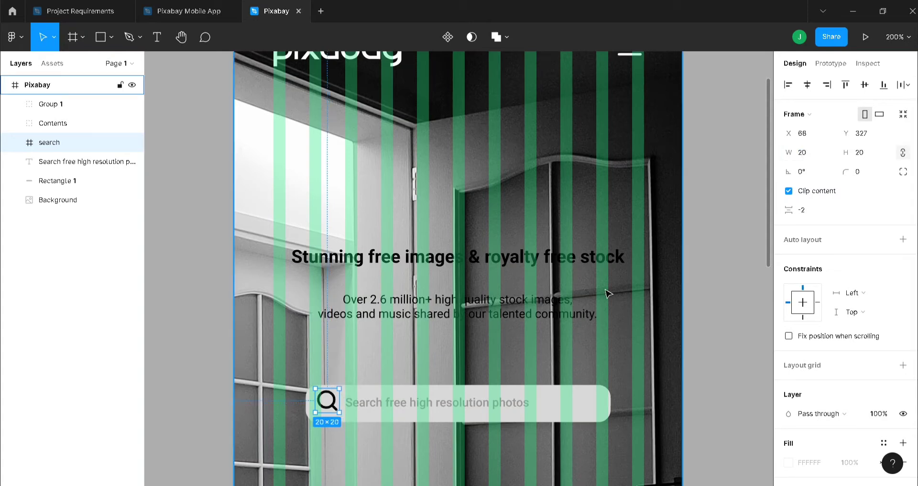
- Place the search icon about 6 px before the placeholder text and shift both slightly right inside the search bar
drag(325, 405, 329, 405)
shift+click(390, 407)
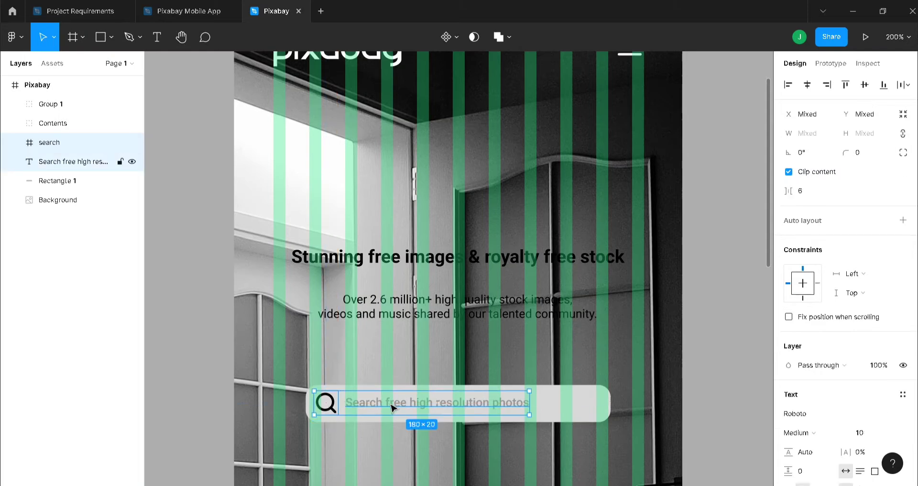
drag(433, 406, 437, 406)
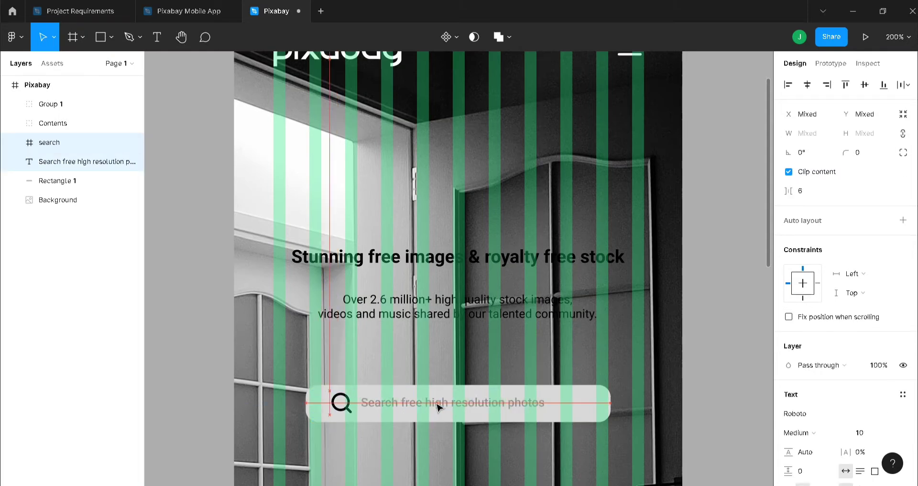
- Group the search icon, placeholder text and search bar rectangle and name the group "Search Bar"
shift+click(584, 408)
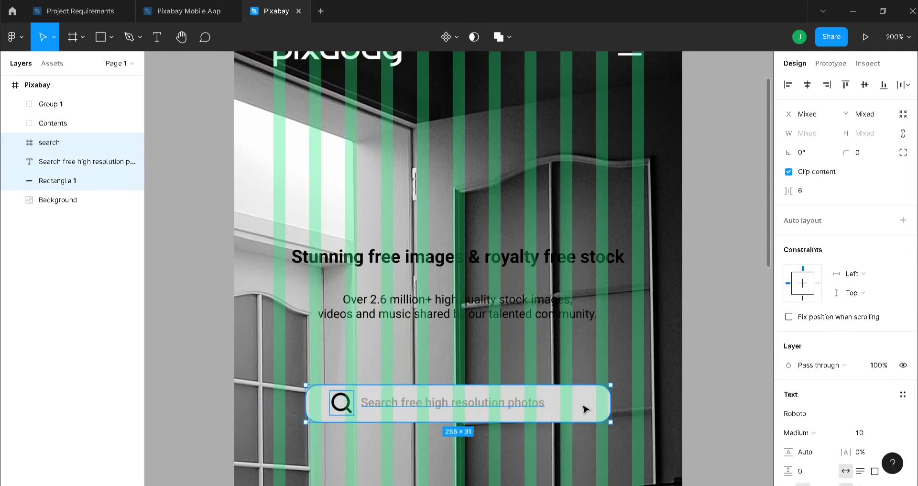
key(ctrl+g)
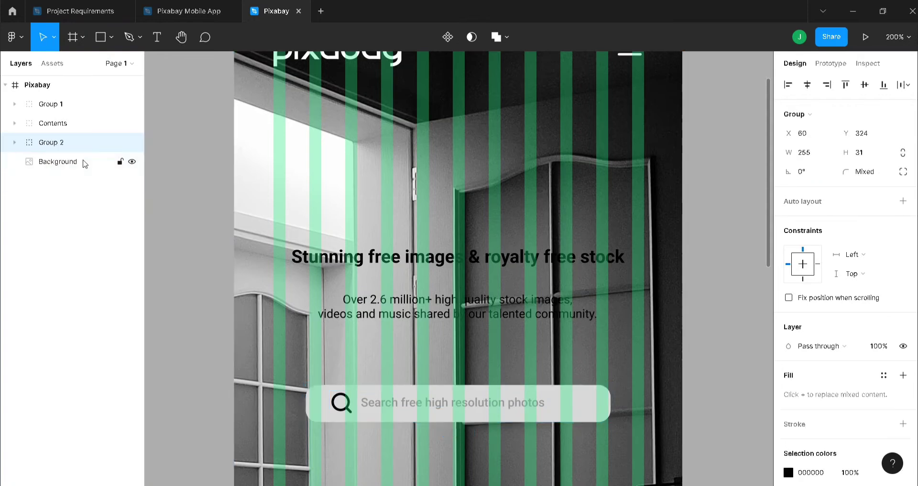
double_click(50, 143)
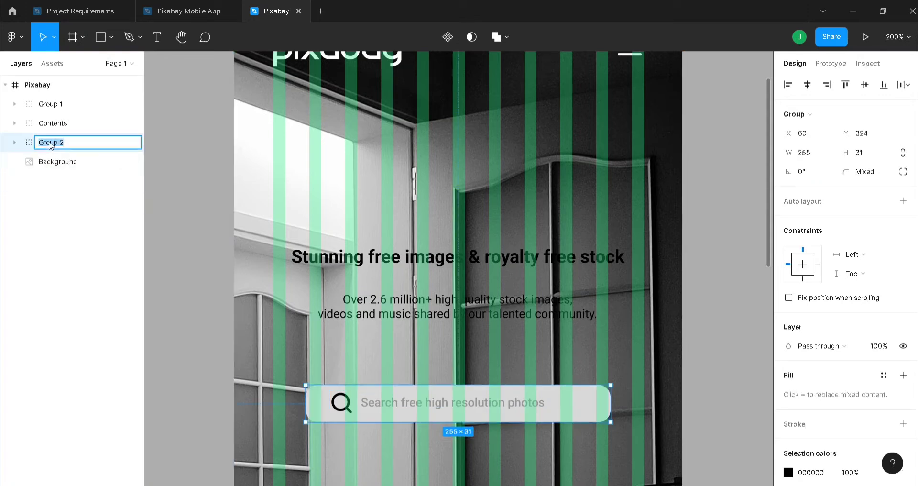
text(Search Bar)
key(Return)
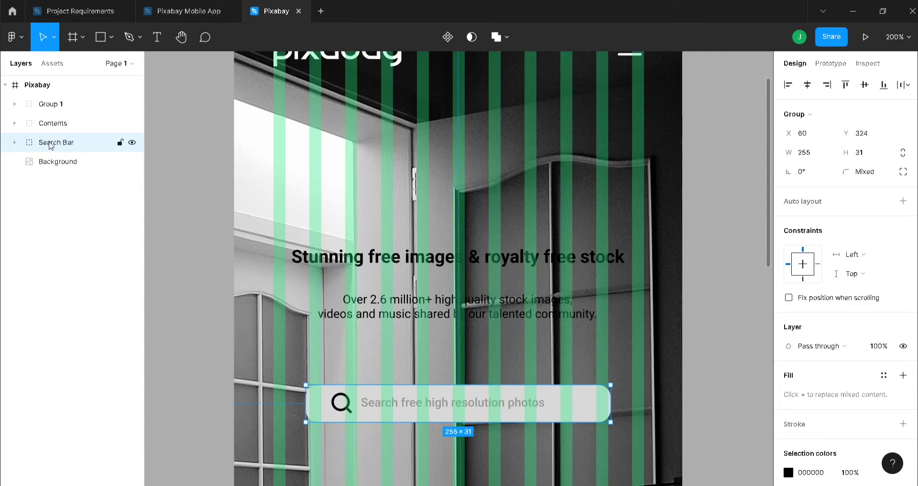
- Add a size 10 image credit line below the search bar reading "Free image by" plus the photographer's name, and centre it horizontally
scroll(509, 320, down, 5)
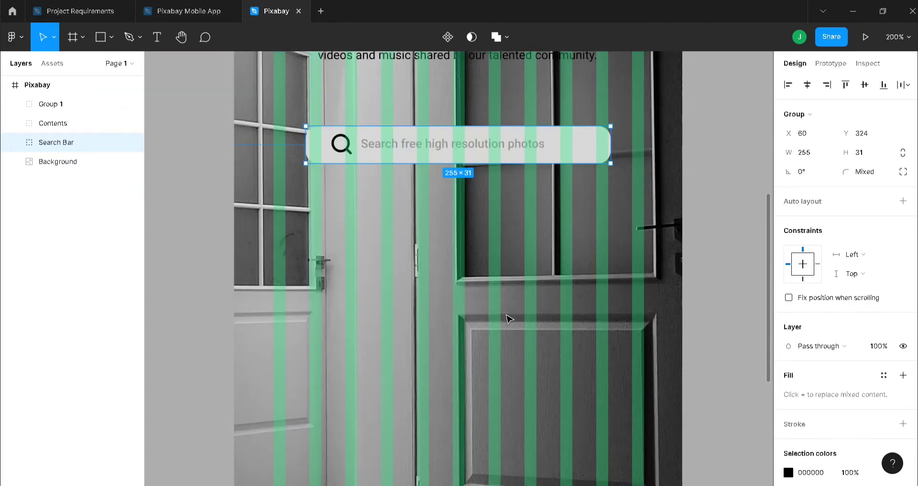
key(t)
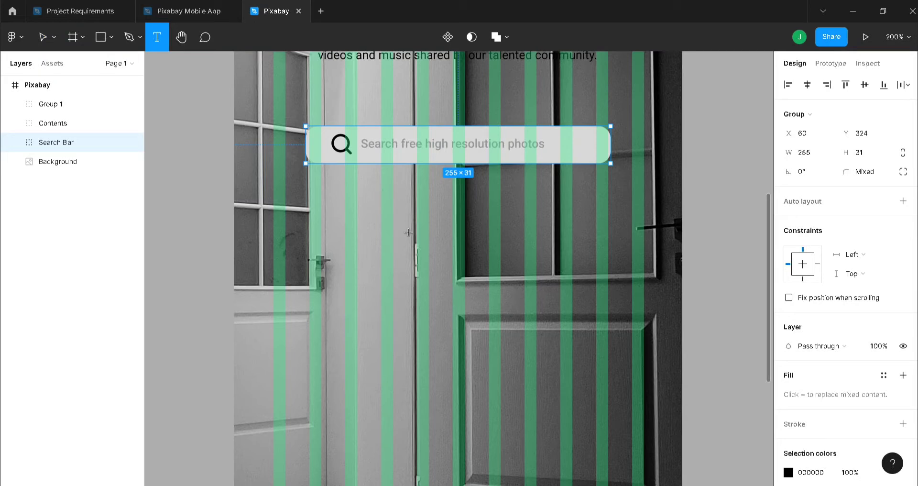
click(397, 254)
text(Fr)
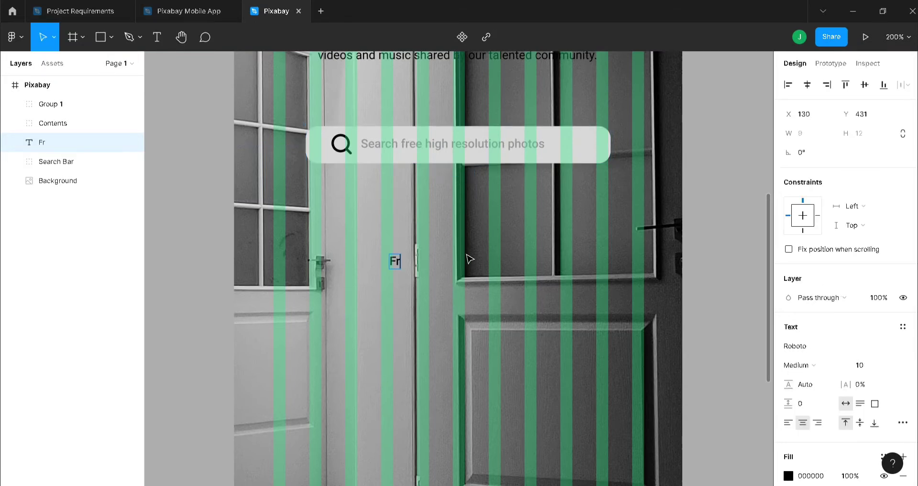
text(ee image by7)
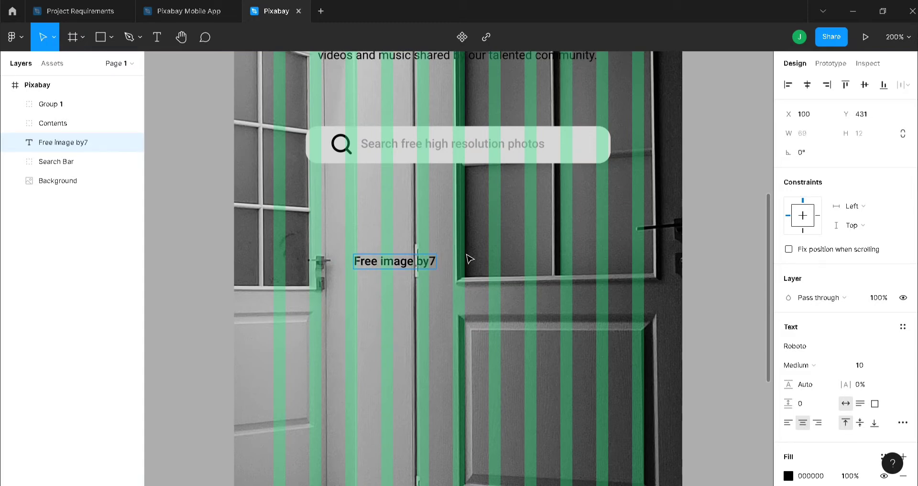
key(BackSpace)
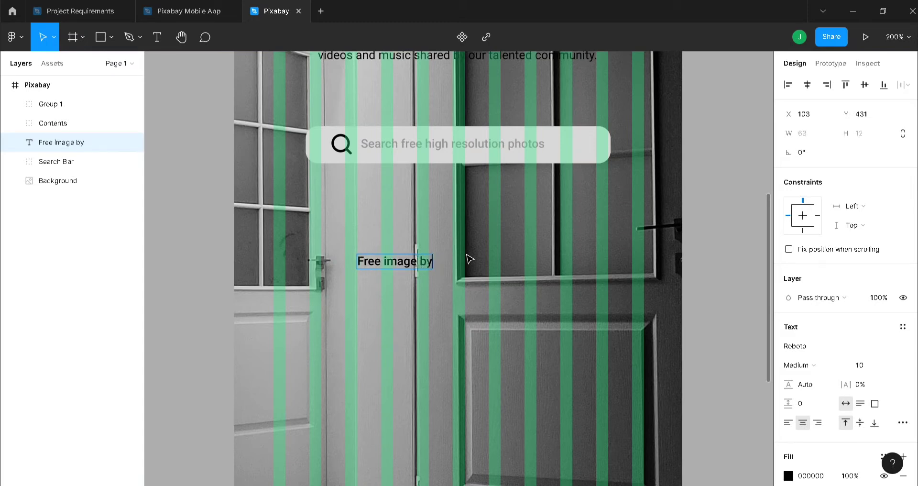
text(John)
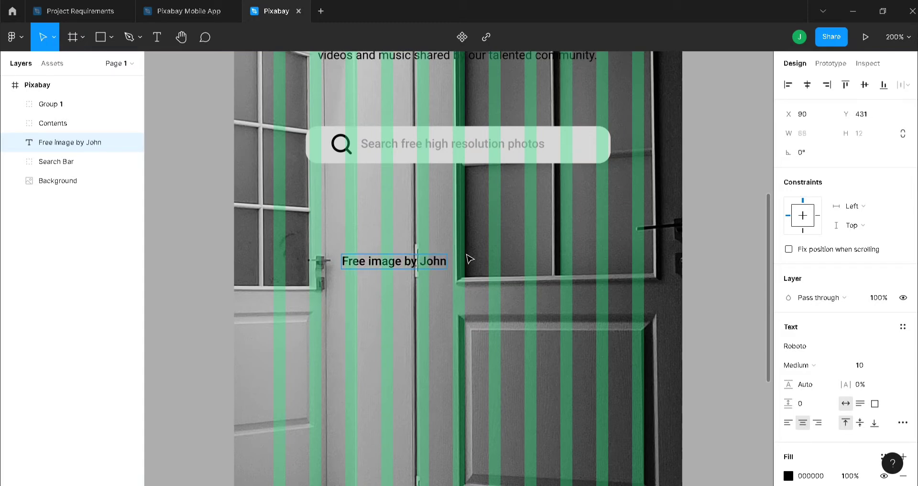
text( Wesley)
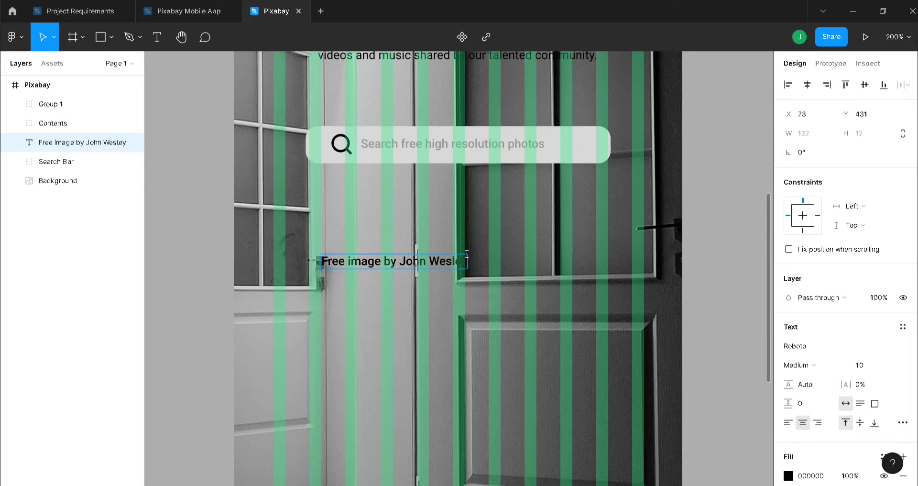
key(Escape)
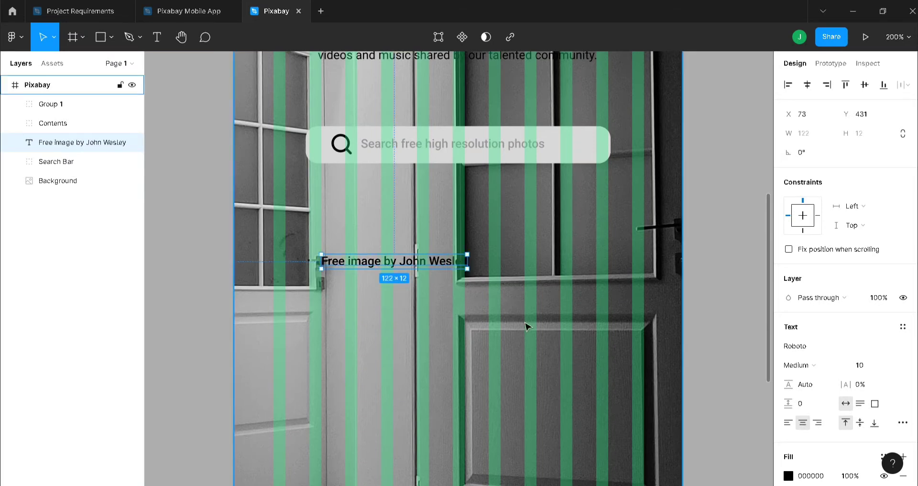
click(807, 85)
- Draw a button rectangle about 115 × 36 below the image credit, centre it horizontally and set its corner radius to 10
scroll(712, 287, down, 3)
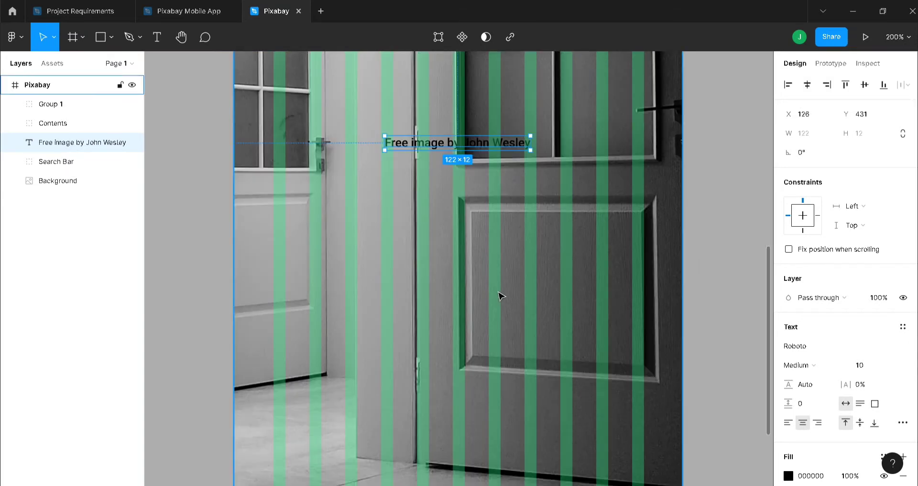
key(r)
mouse_move(386, 229)
mouse_down()
mouse_move(434, 263)
mouse_move(523, 272)
mouse_up()
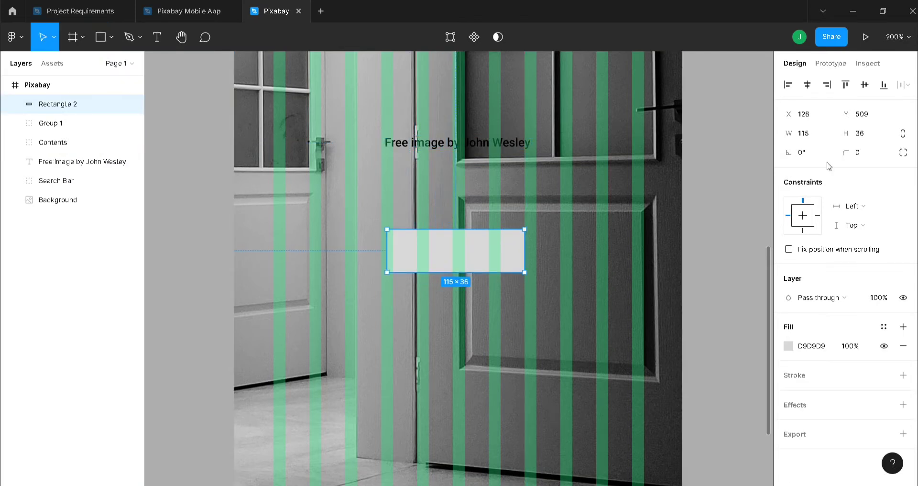
click(808, 85)
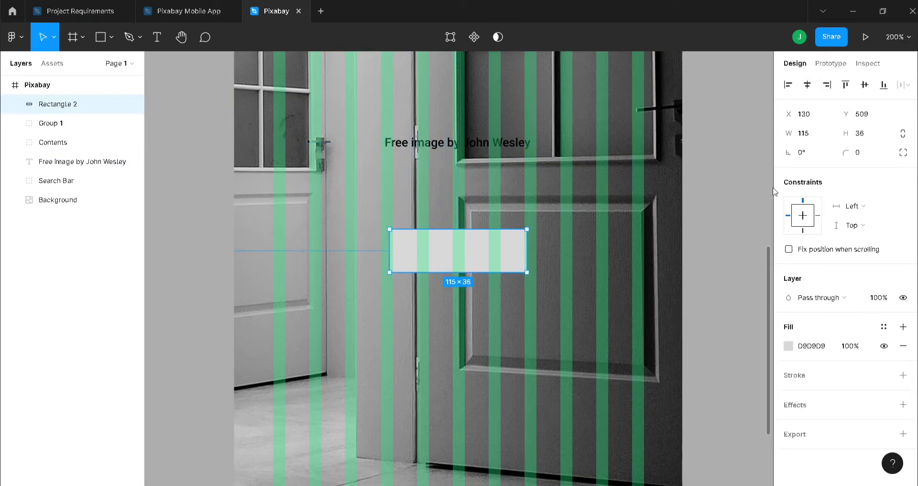
click(859, 152)
key(Return)
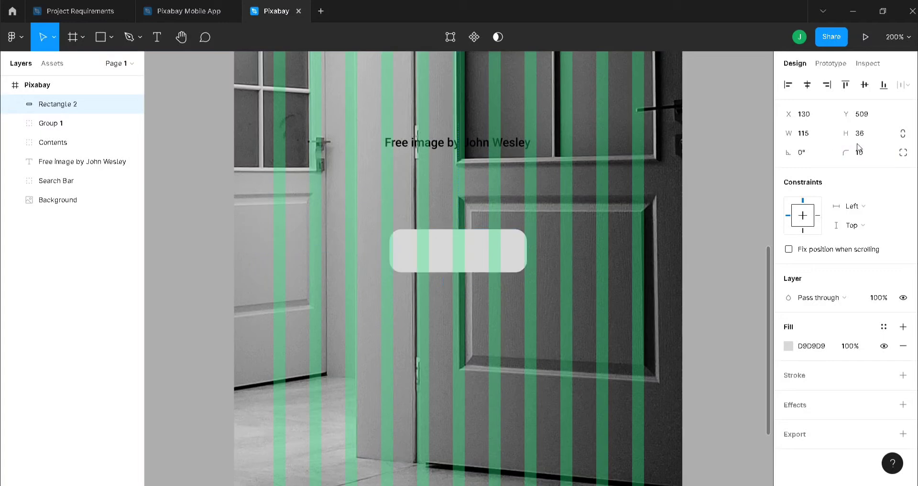
- Add the label "Sign Up, It's free" and centre it inside the rounded button rectangle
key(t)
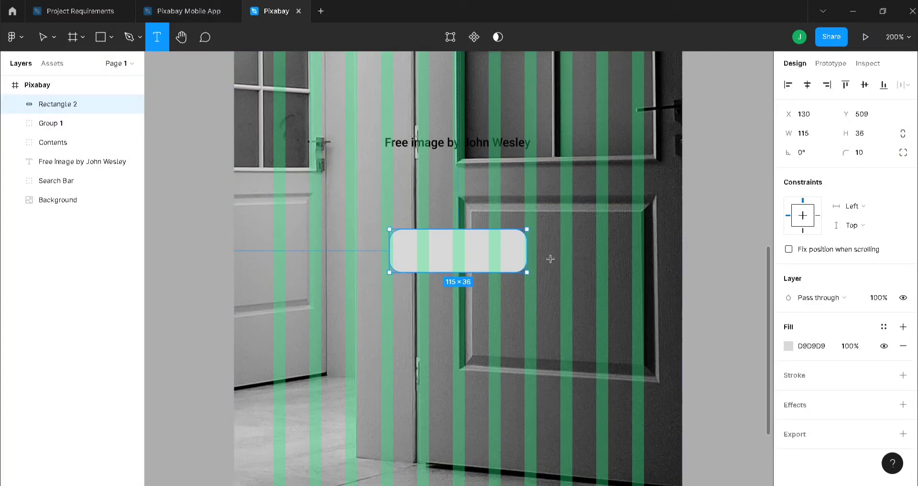
click(417, 251)
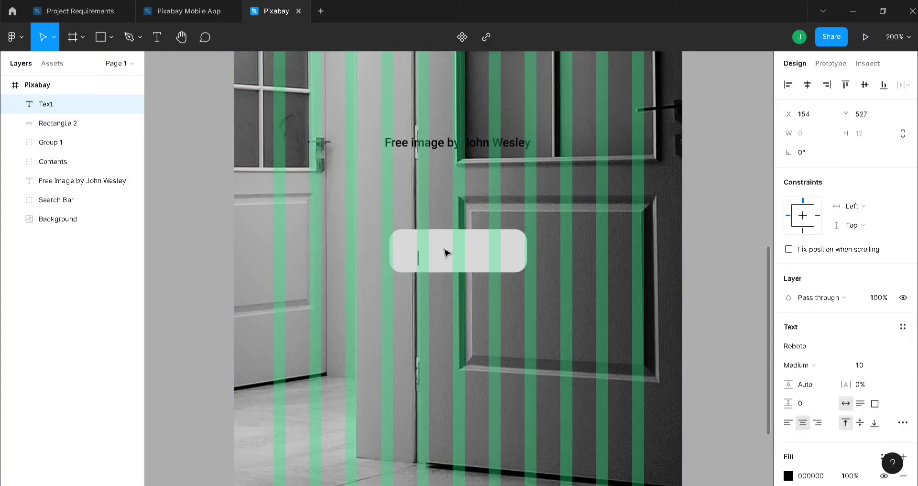
text(Sign U)
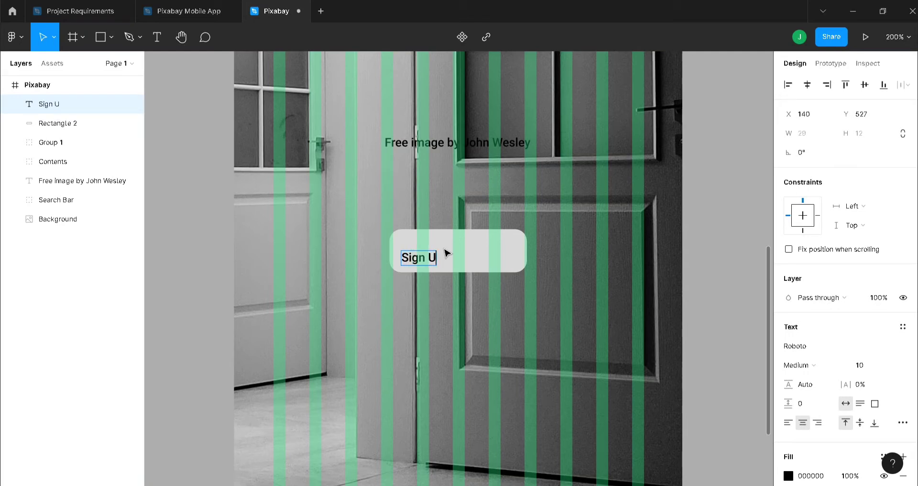
text(p, It)
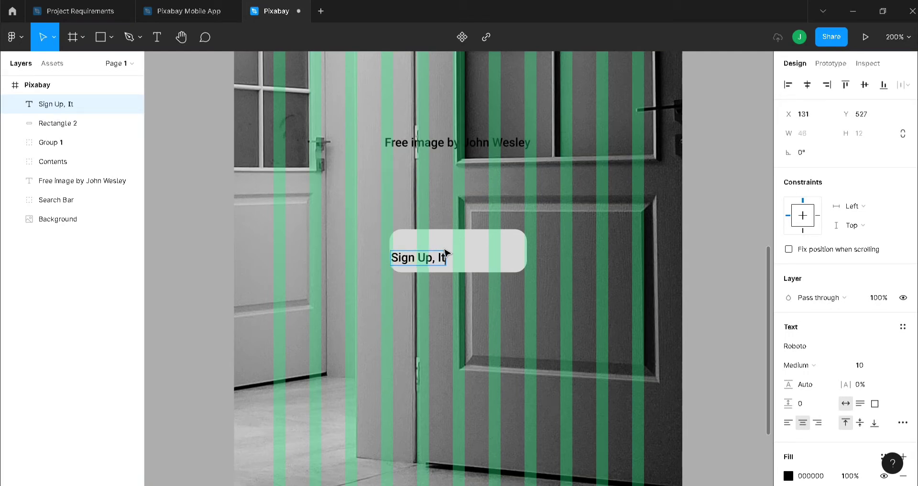
text('s free)
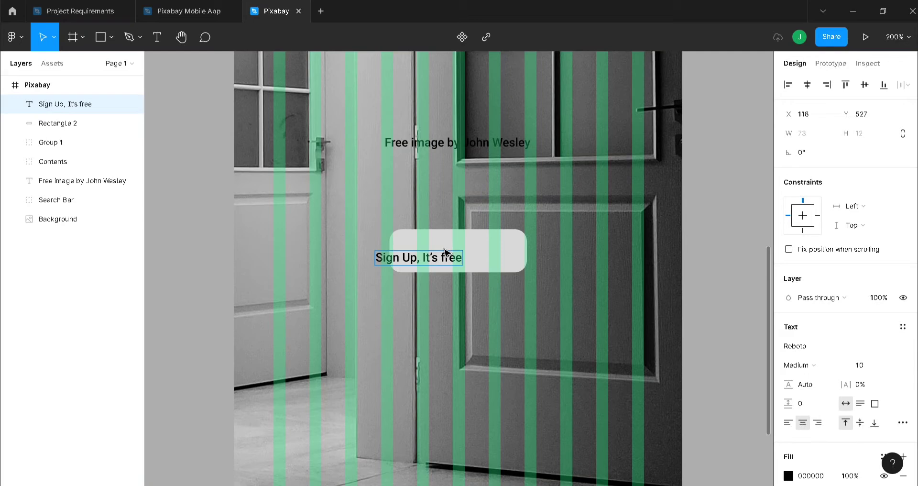
key(Escape)
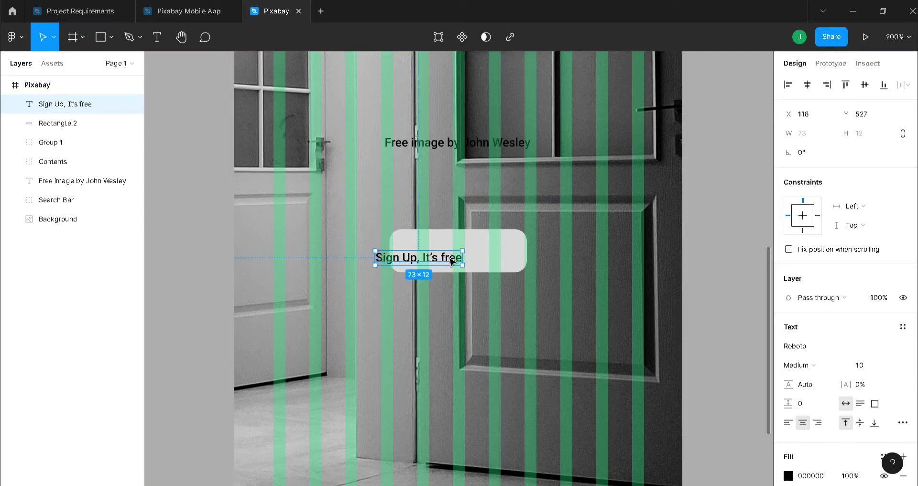
drag(451, 261, 479, 250)
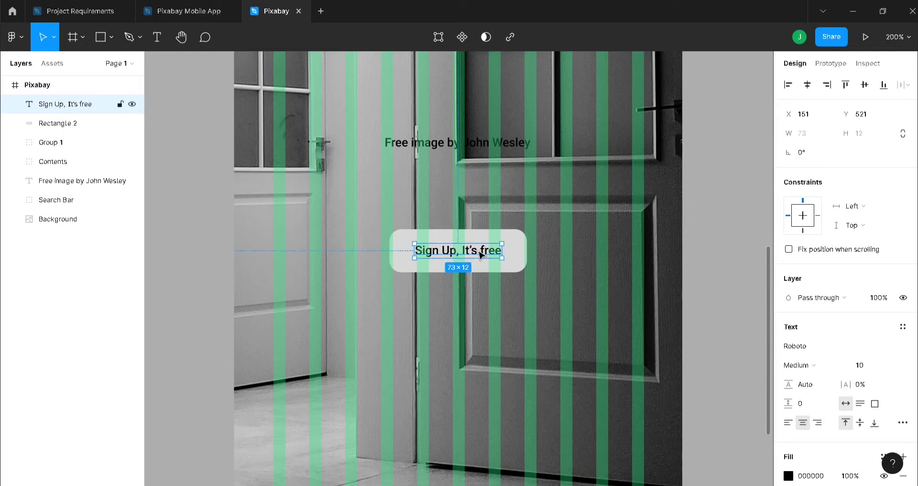
- Set the fill of the Contents group with the headline and subheading to FFFFFF
key(shift+0)
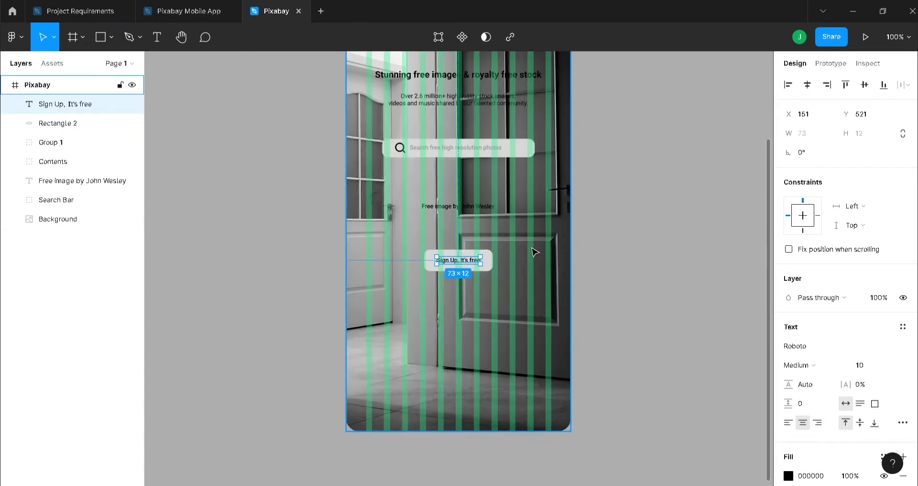
click(898, 37)
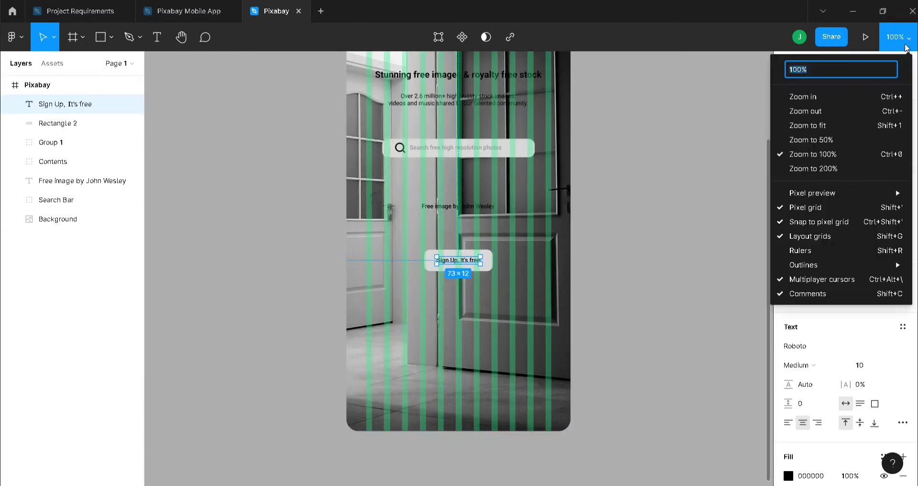
click(841, 123)
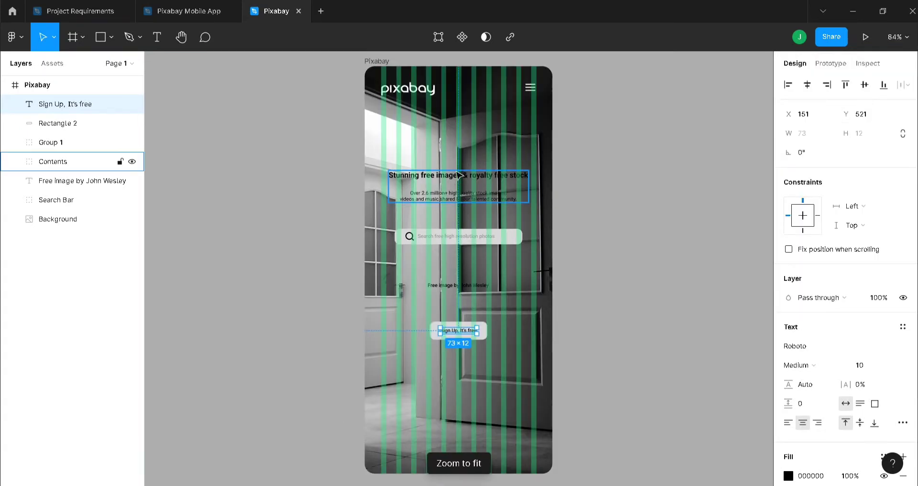
click(52, 161)
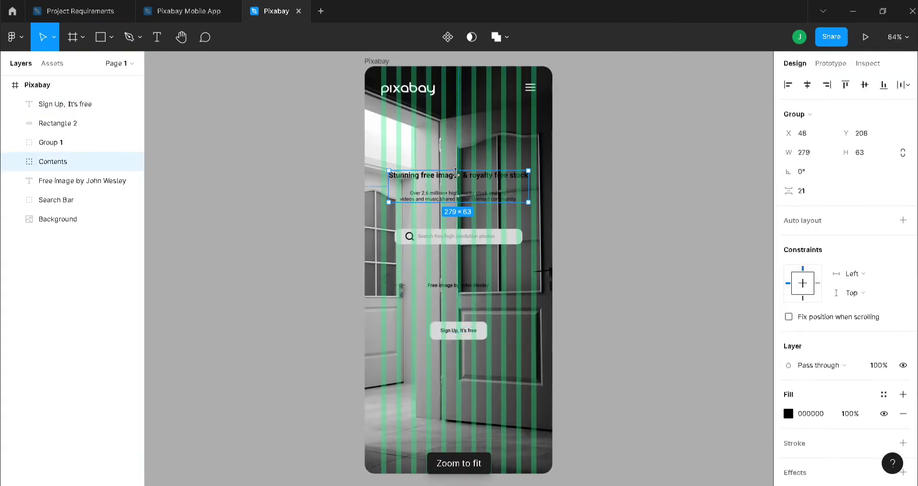
click(811, 413)
text(ffffff)
key(Return)
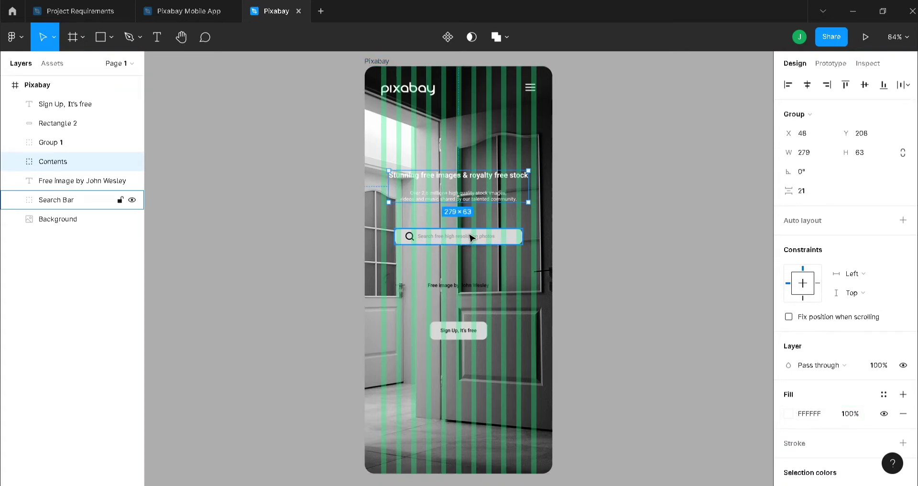
- Set the image credit line's fill to the white document colour, FFFFFF
click(473, 285)
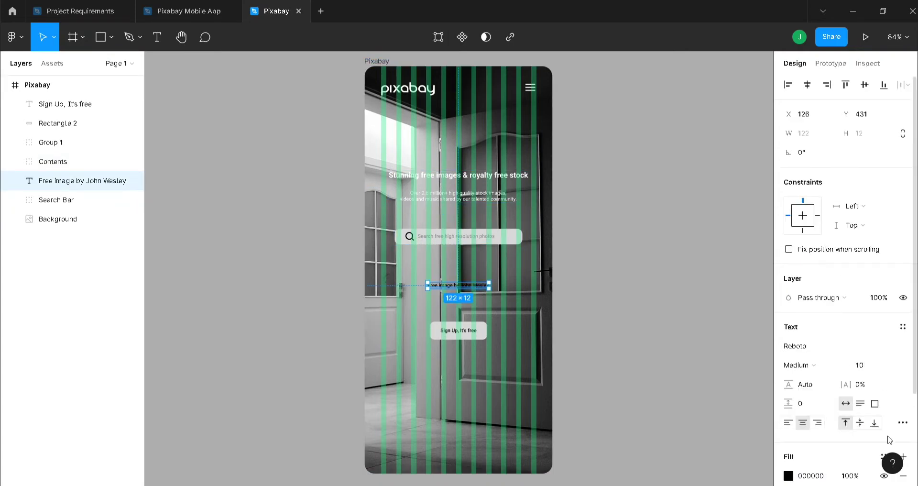
click(789, 476)
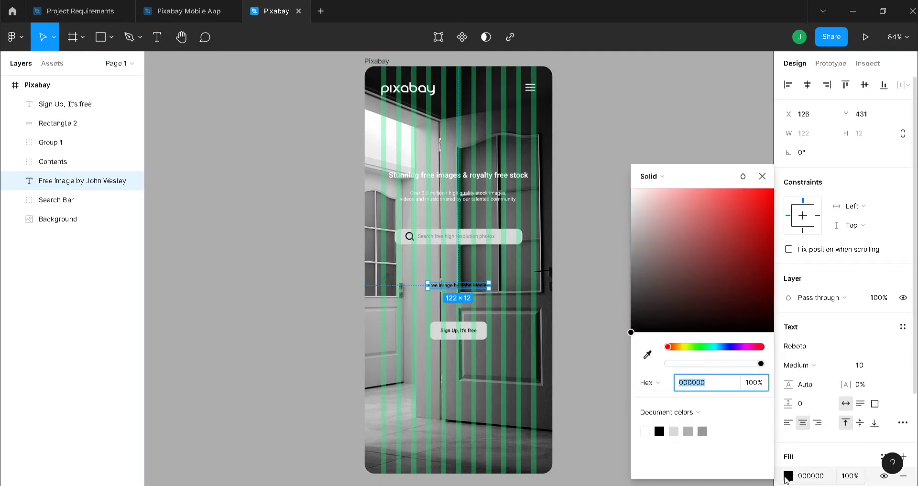
click(645, 431)
click(763, 176)
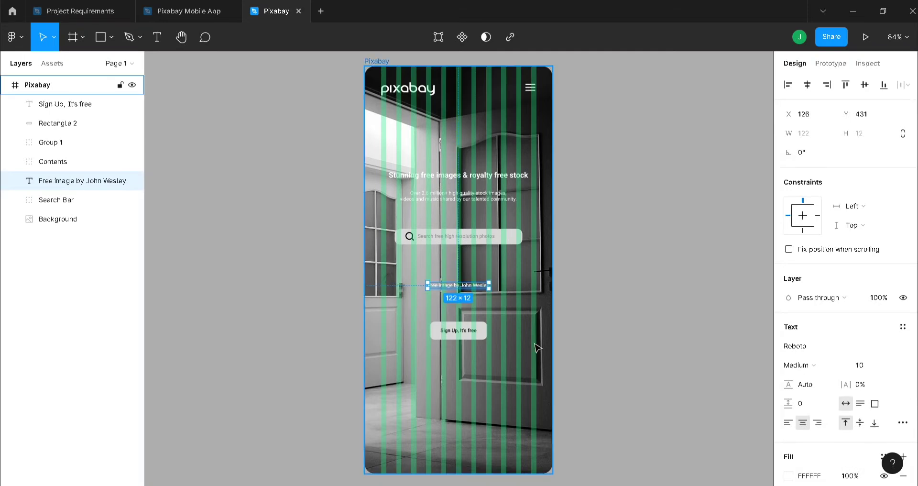
- Fill the sign-up button rectangle with the light grey EBEBEB sampled from the bright part of the background photo
click(484, 330)
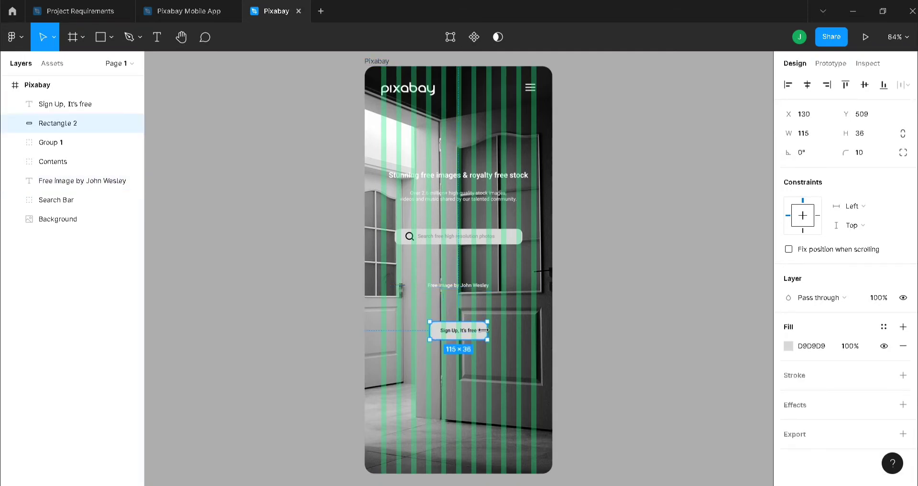
click(788, 346)
click(647, 354)
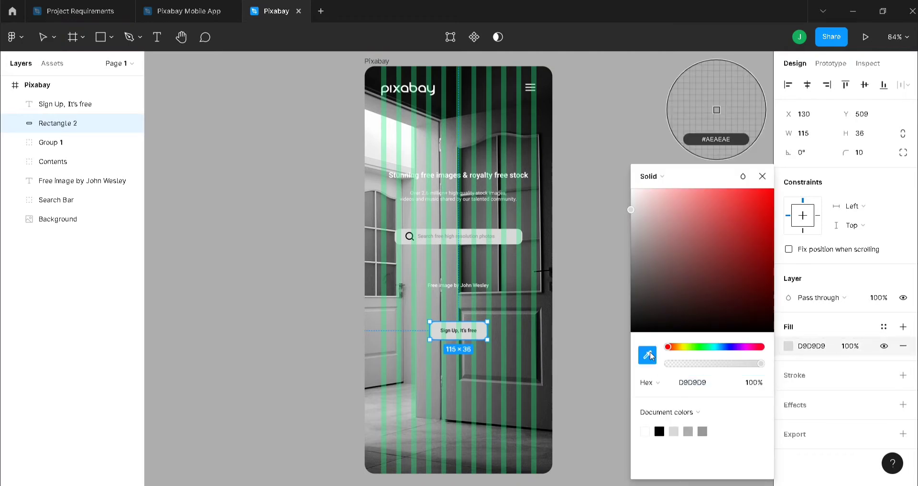
click(374, 156)
click(762, 176)
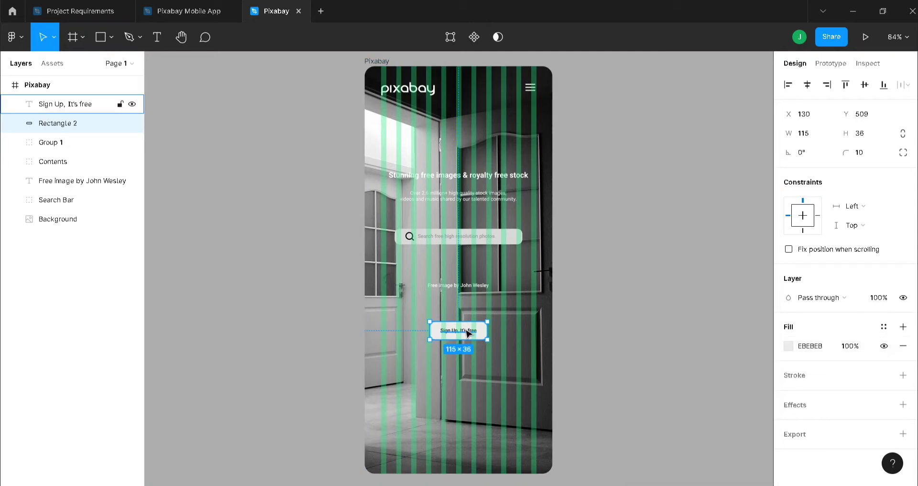
click(664, 369)
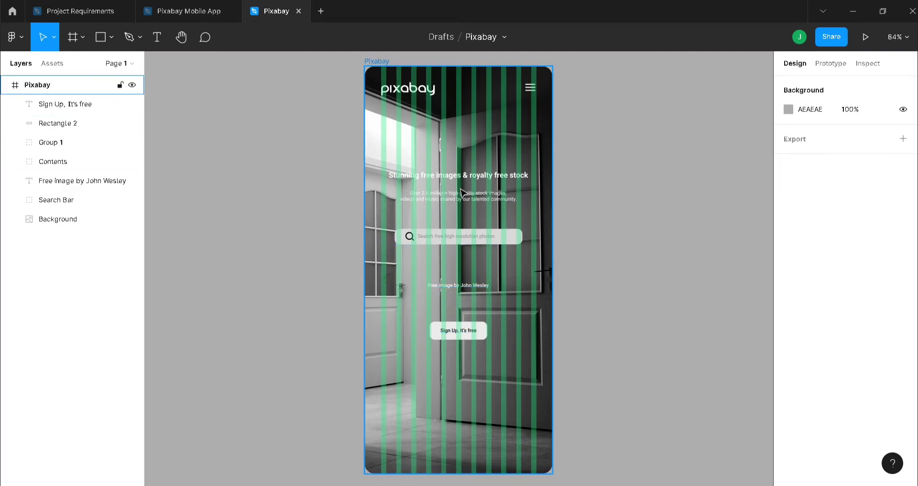
- Select the logo group, Contents, search bar, image credit and sign-up button with its label, and move them all slightly down together
click(414, 91)
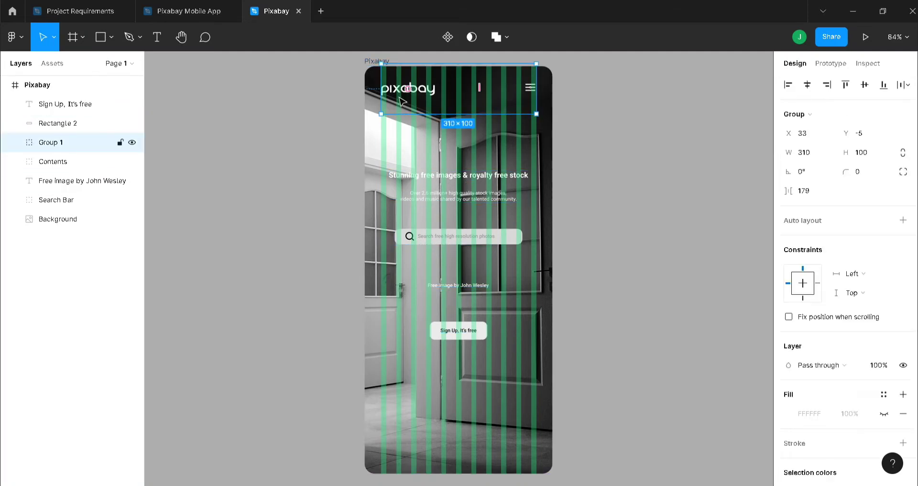
shift+click(444, 183)
shift+click(454, 236)
shift+click(458, 285)
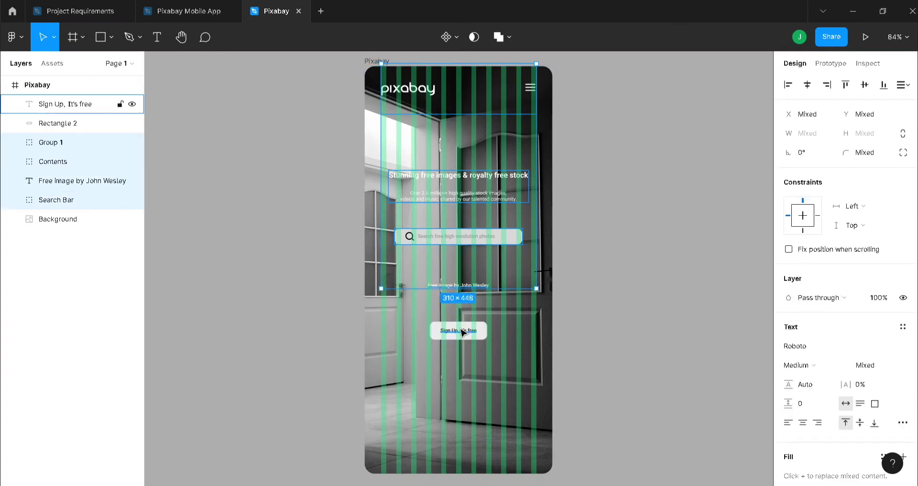
shift+click(461, 329)
shift+click(482, 328)
drag(483, 310, 483, 323)
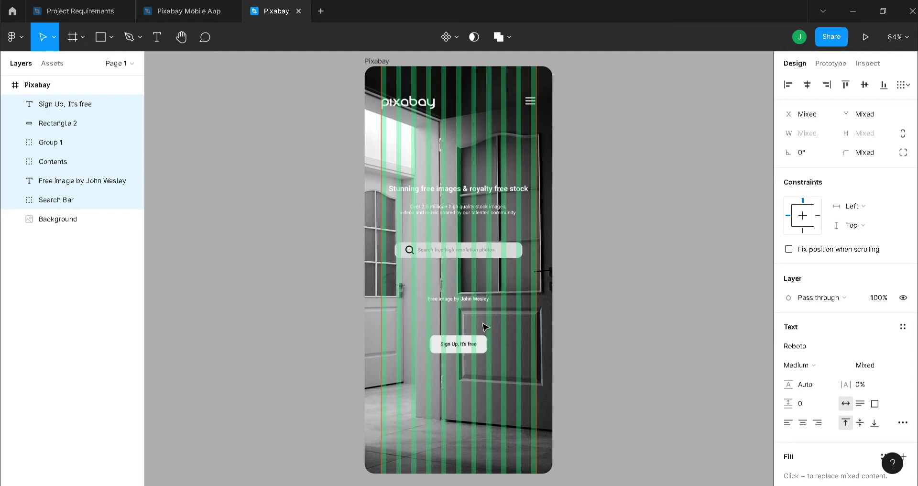
click(625, 387)
scroll(624, 387, down, 2)
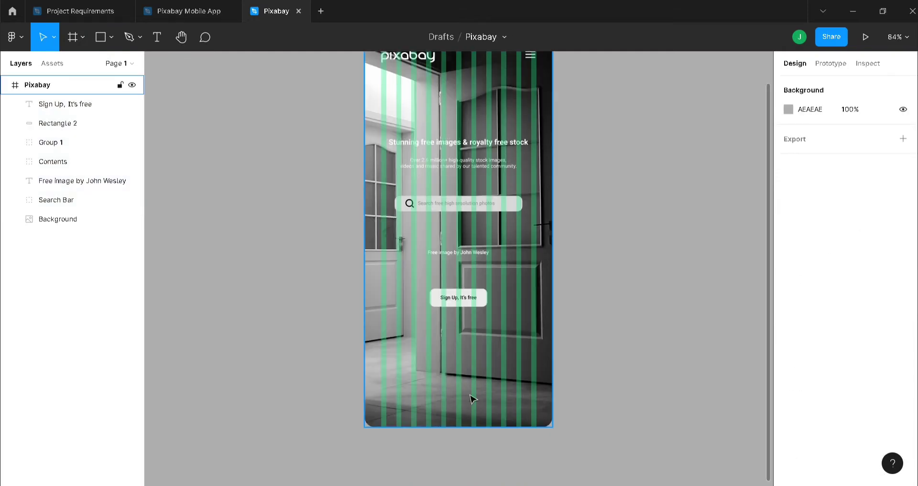
- Add the text "Read more about Pixabay License" near the bottom edge of the Pixabay frame and centre it horizontally
key(ctrl+plus)
scroll(463, 409, down, 1)
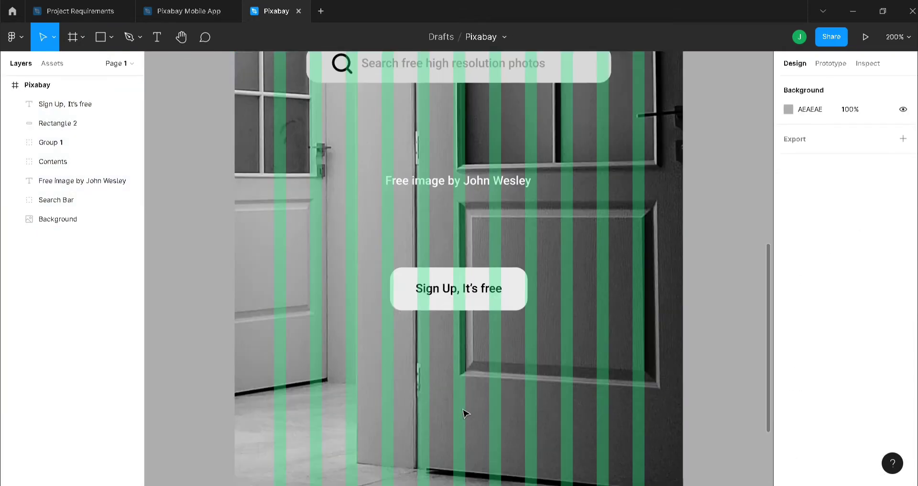
scroll(464, 412, down, 4)
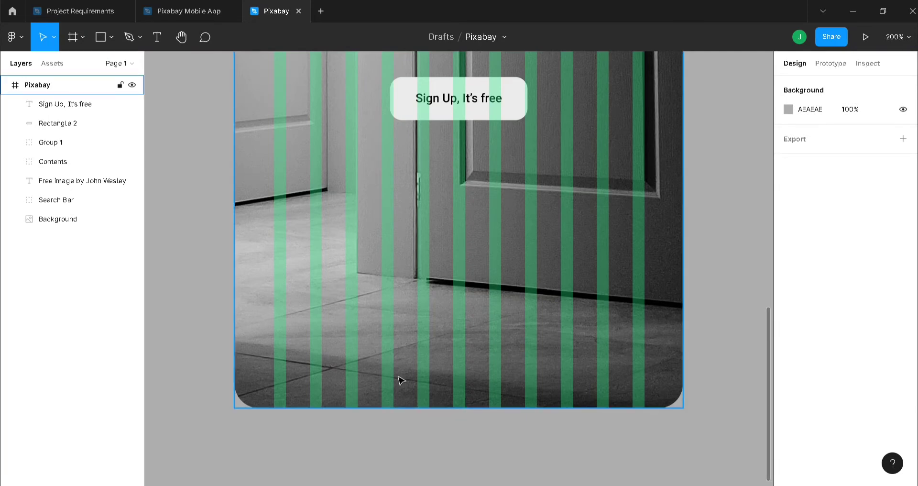
key(t)
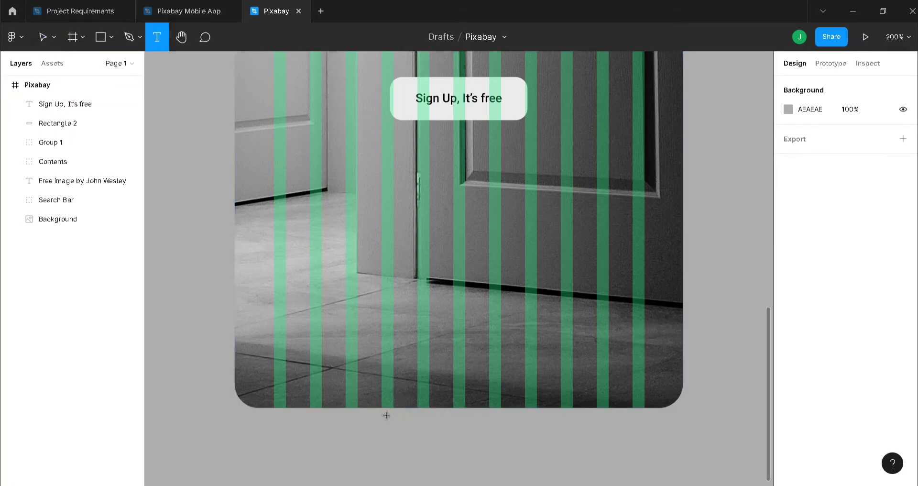
click(373, 380)
text(Reab)
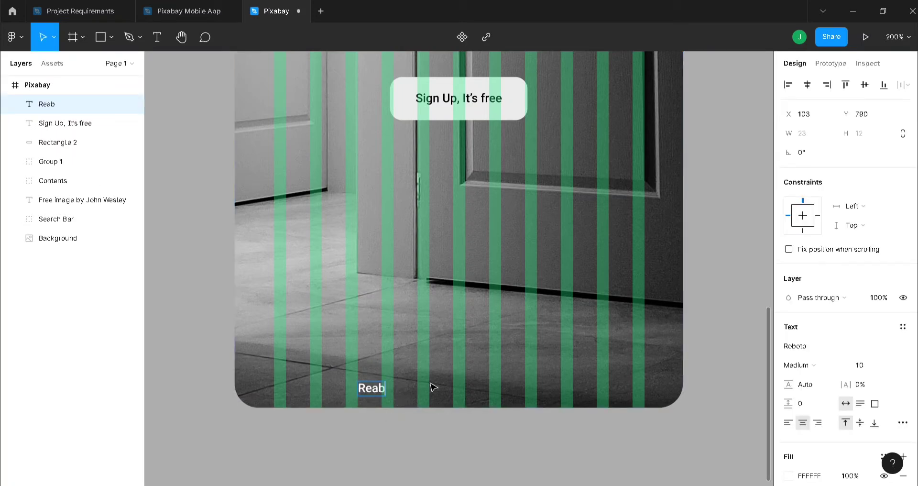
key(BackSpace)
text(d more abnou)
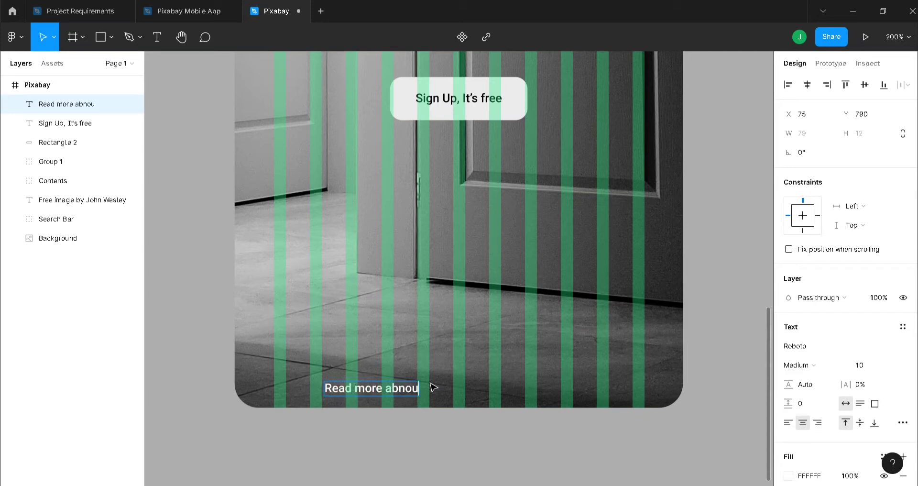
key(BackSpace)
key(BackSpace)
key(BackSpace)
text(out)
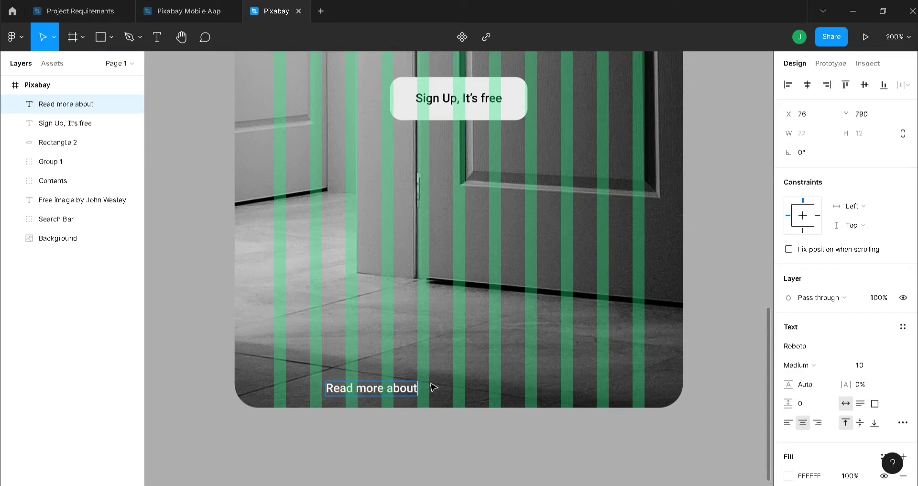
text( Pixaba)
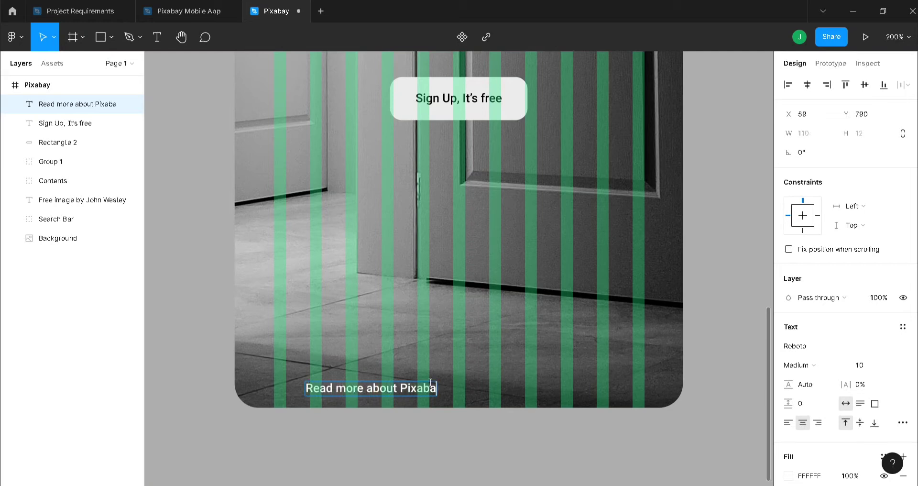
text(y License)
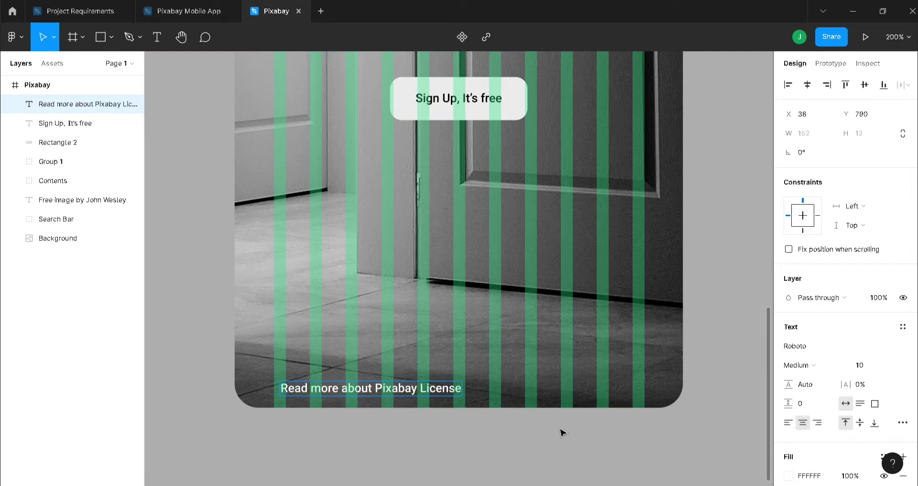
key(Escape)
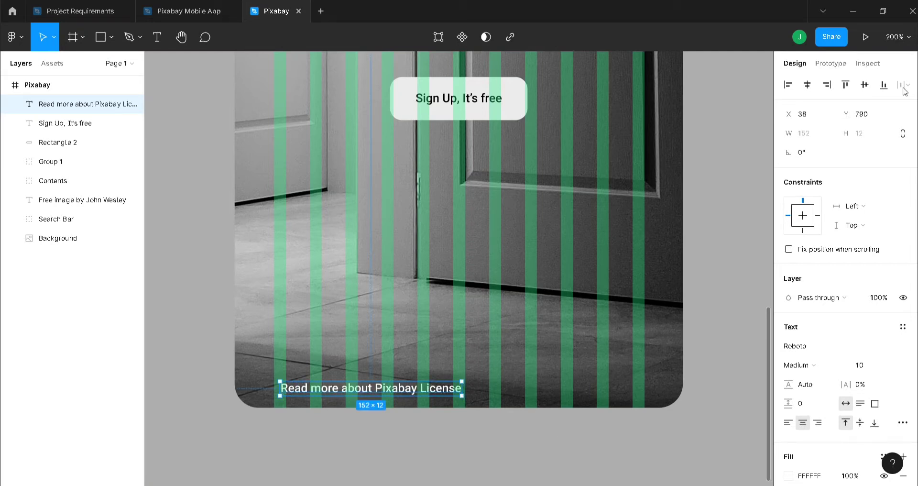
click(807, 85)
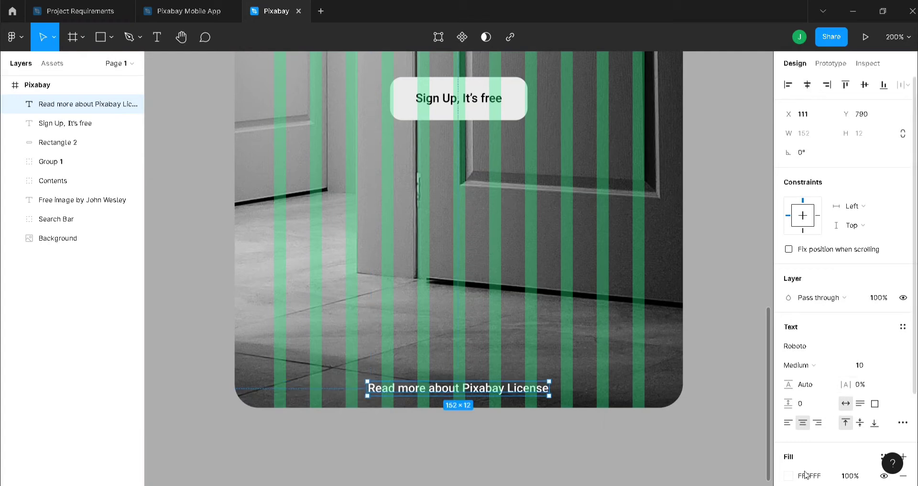
- Try the document greys on the license line and set its fill to 969696
click(789, 476)
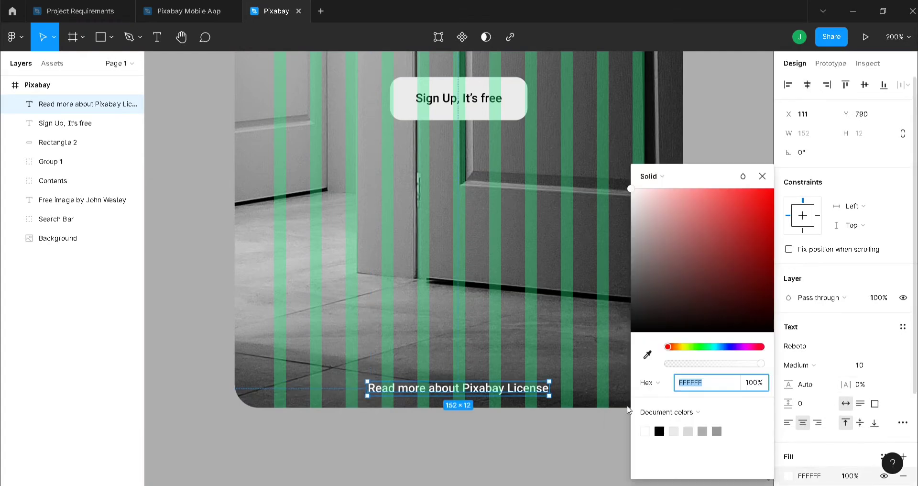
click(688, 432)
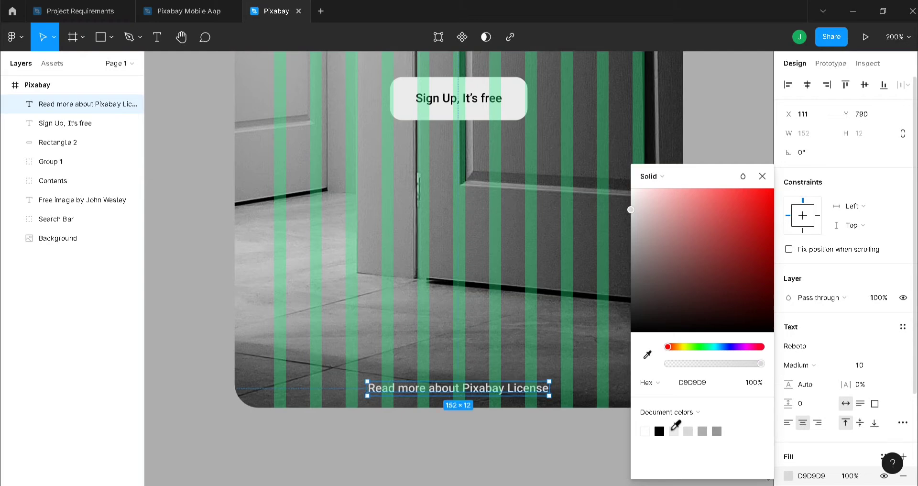
click(674, 431)
click(702, 431)
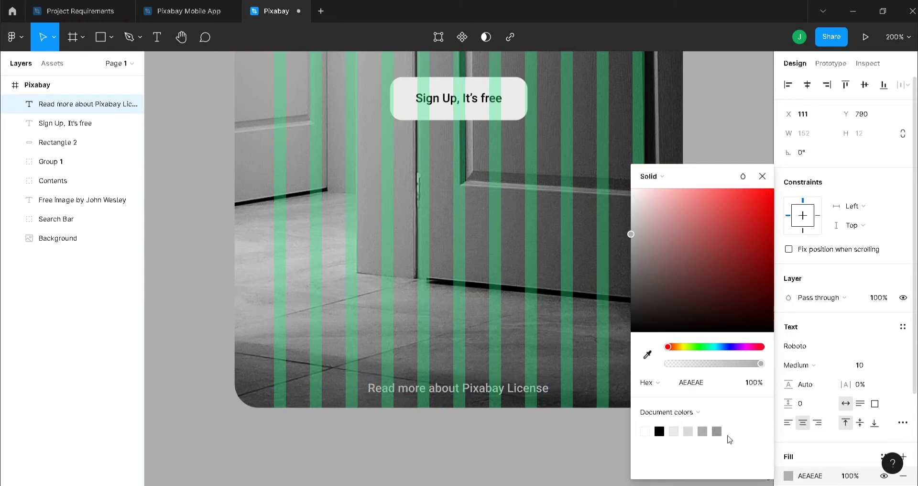
click(717, 430)
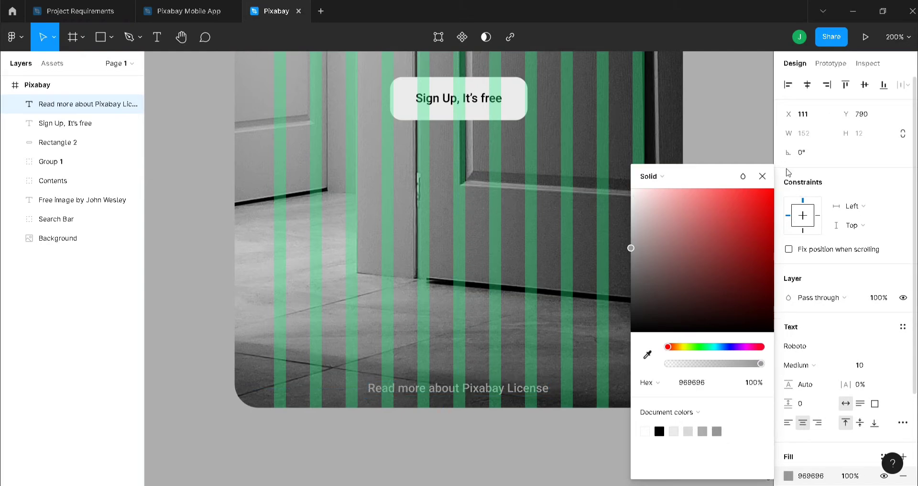
click(762, 176)
click(696, 212)
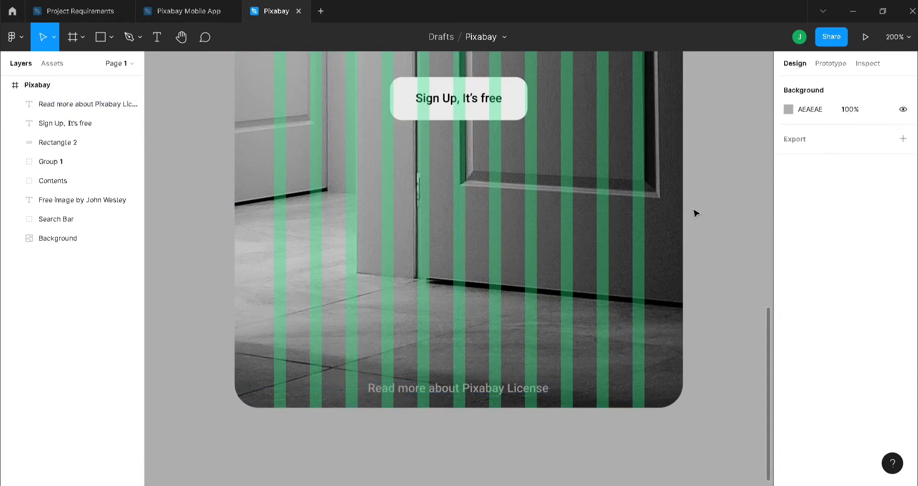
- Hide the 11-column layout grid of the Pixabay frame
click(898, 37)
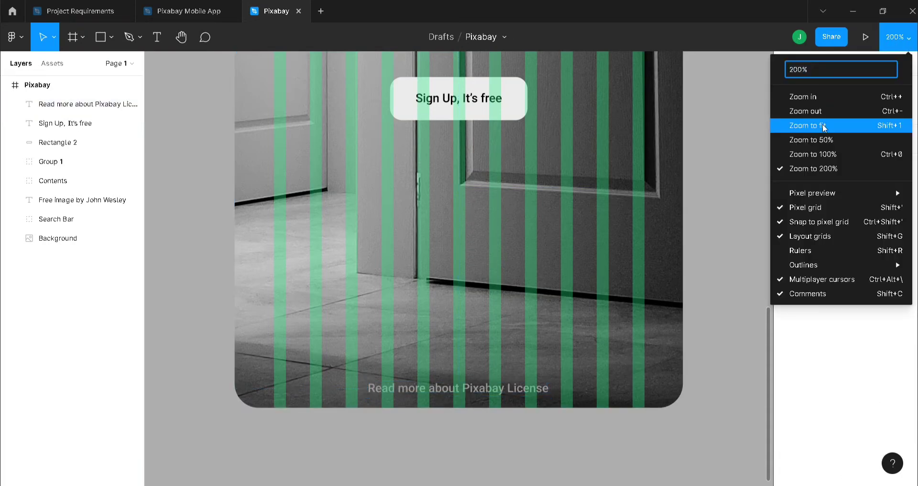
click(808, 125)
click(378, 61)
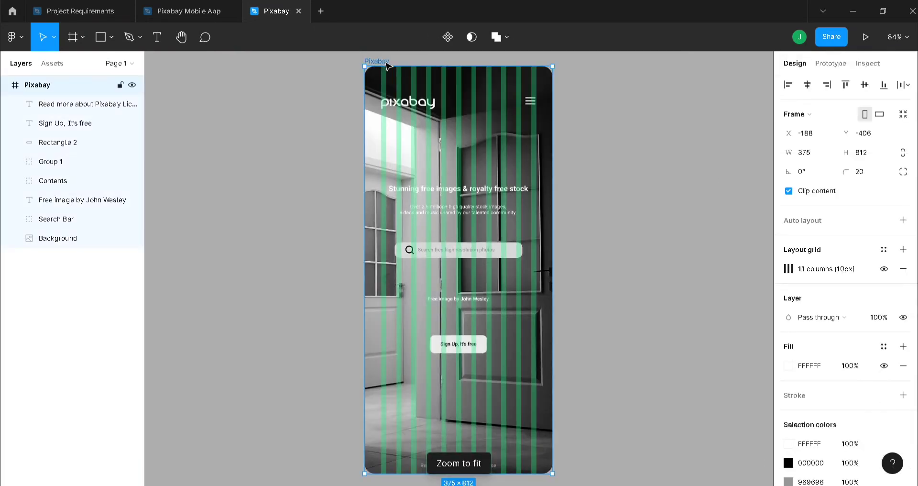
click(884, 269)
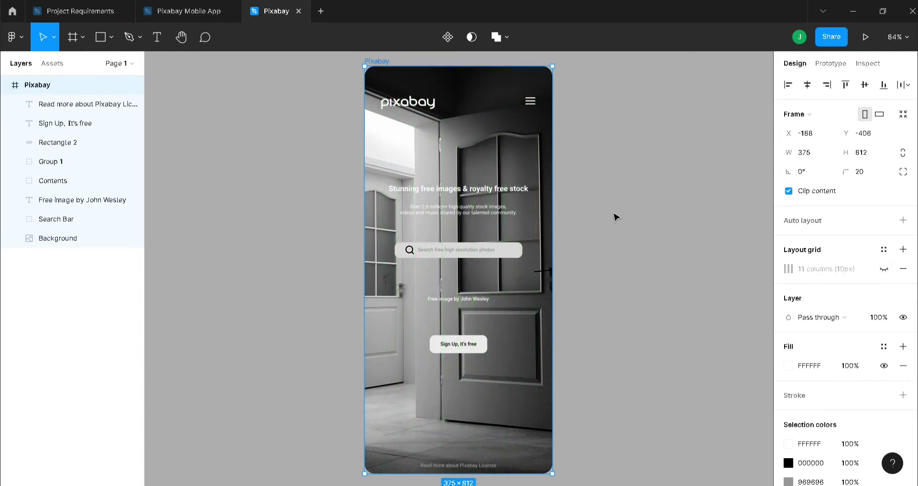
- Set the fill of the "Read more about Pixabay License" text to the light grey document colour EBEBEB
click(458, 465)
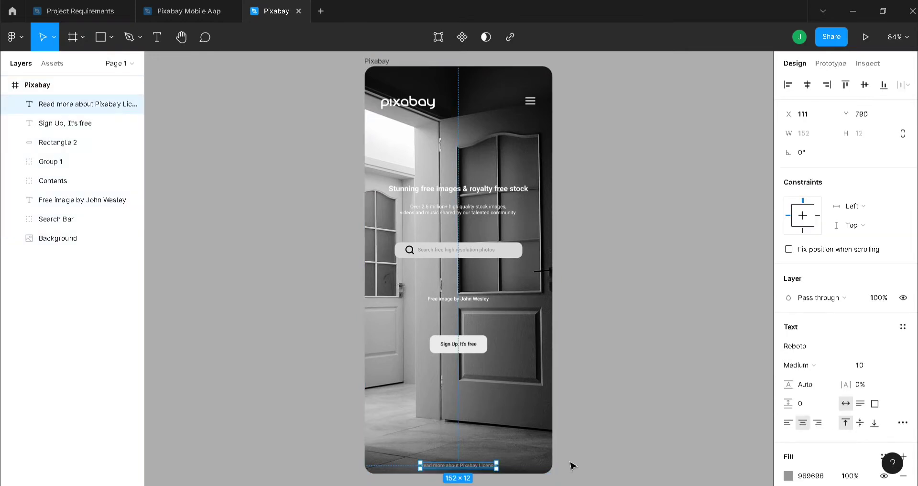
click(788, 475)
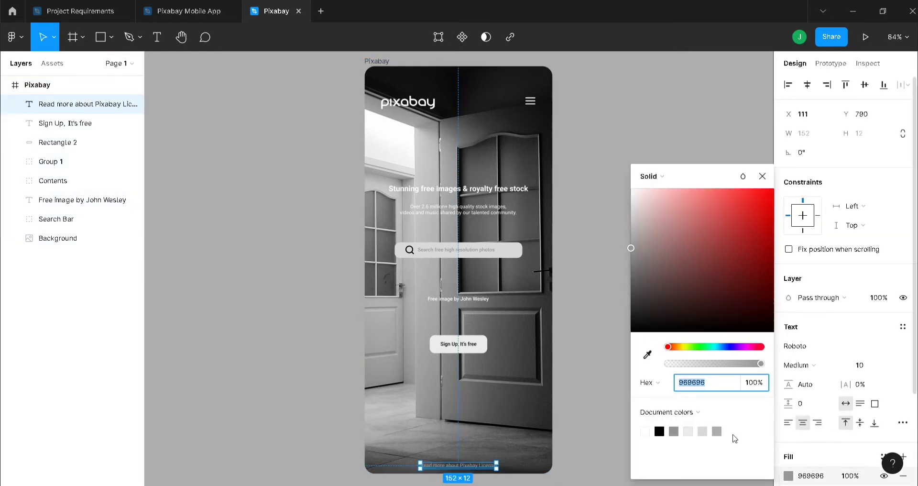
click(688, 430)
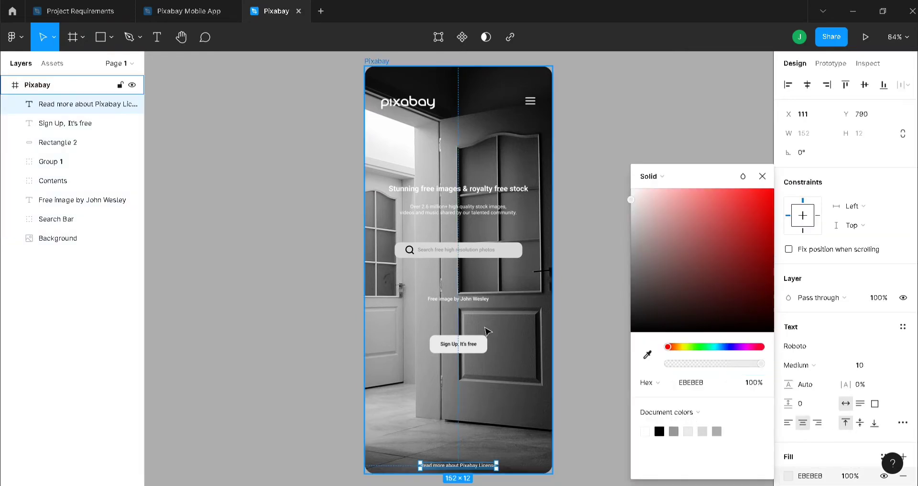
- Group the sign-up label with its button rectangle and name the group Sign Up
click(467, 346)
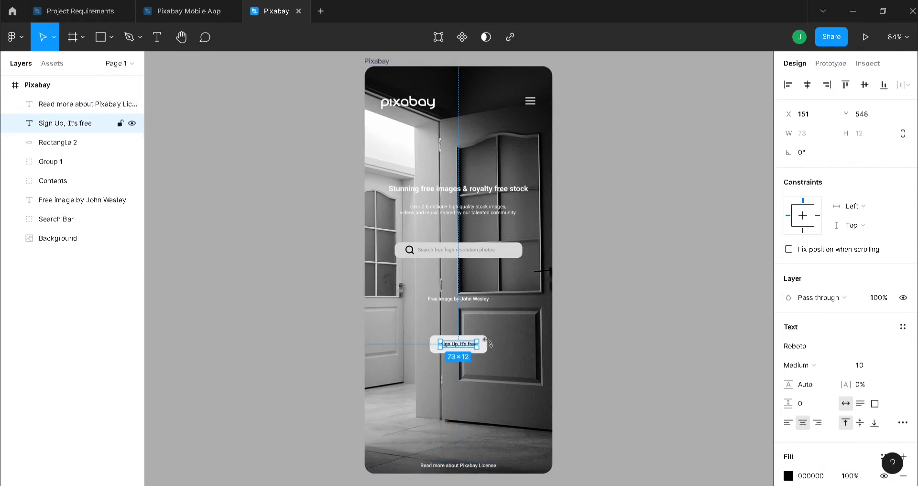
shift+click(486, 344)
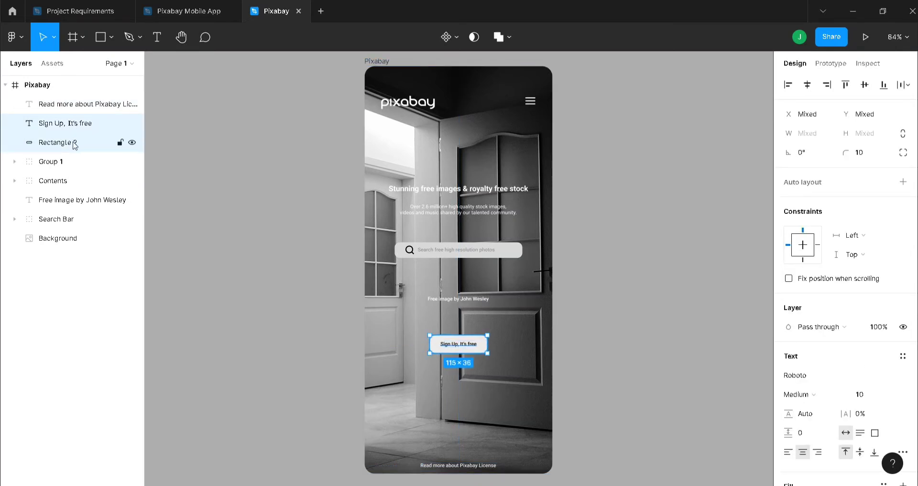
key(ctrl+g)
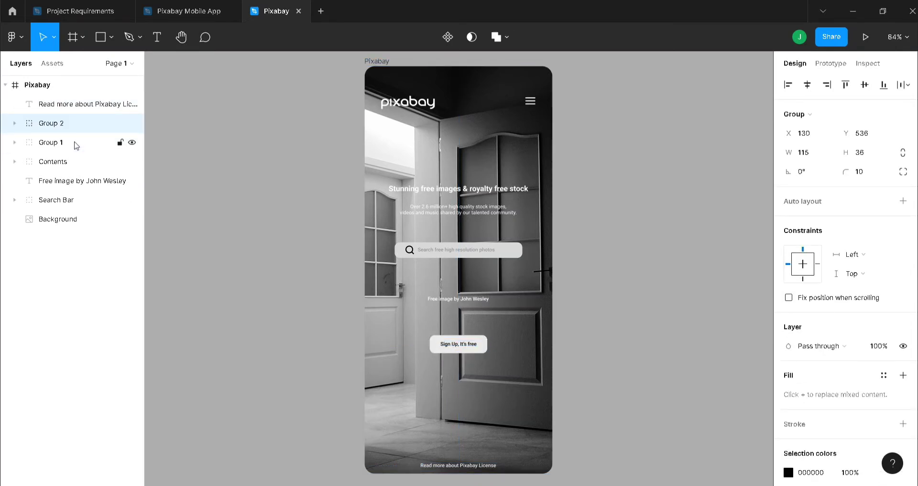
double_click(50, 123)
text(Sign Up)
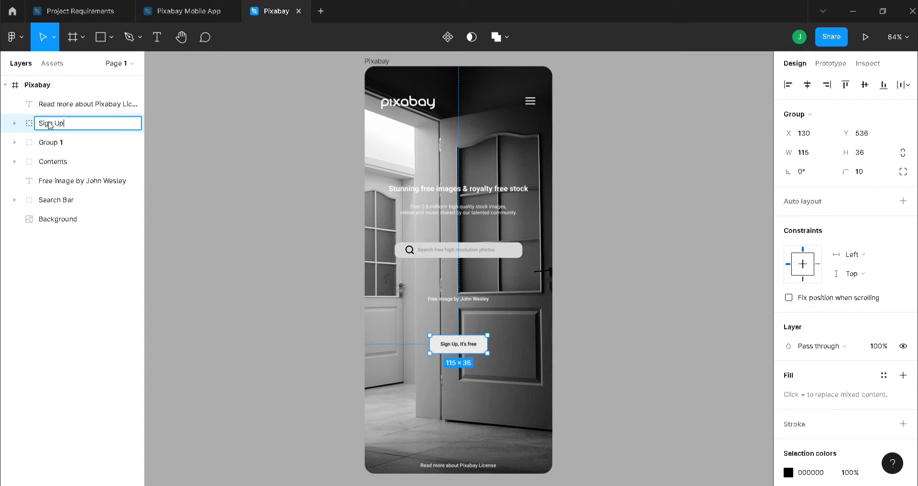
key(Return)
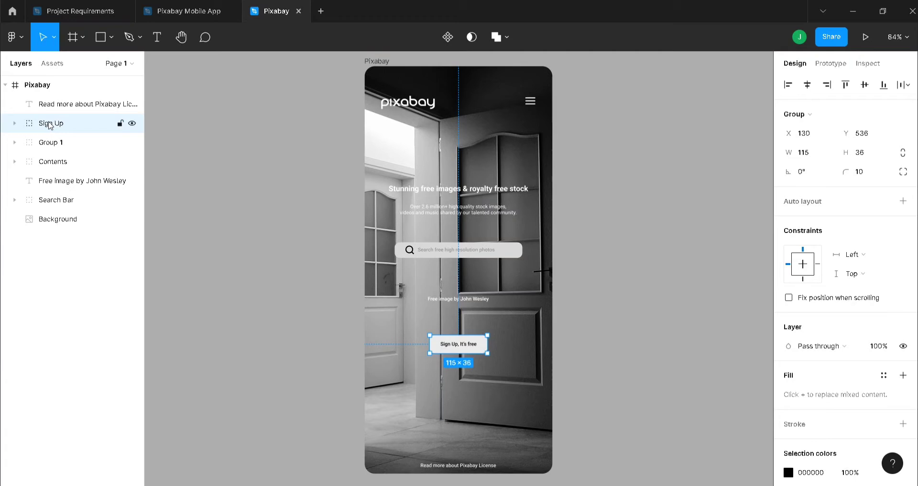
- Reorder the layers so Search Bar sits above the image credit, followed by Sign Up and the license text directly above Background
drag(50, 126, 59, 207)
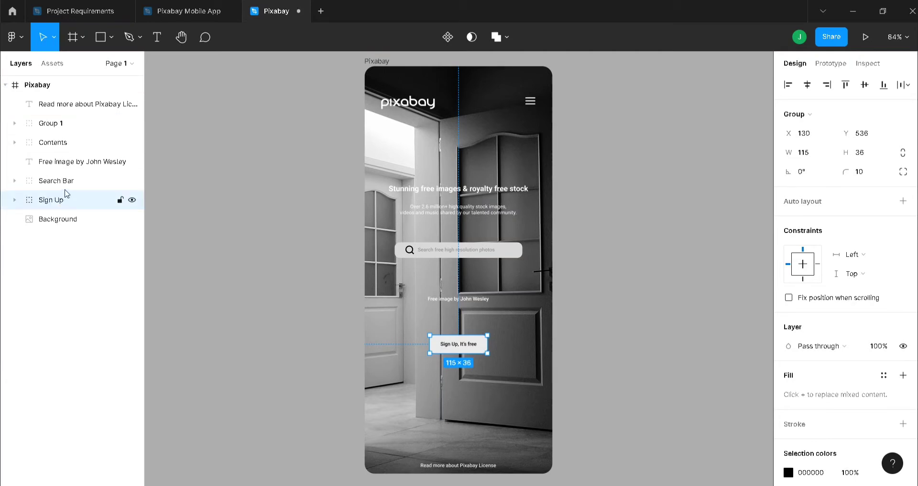
click(67, 184)
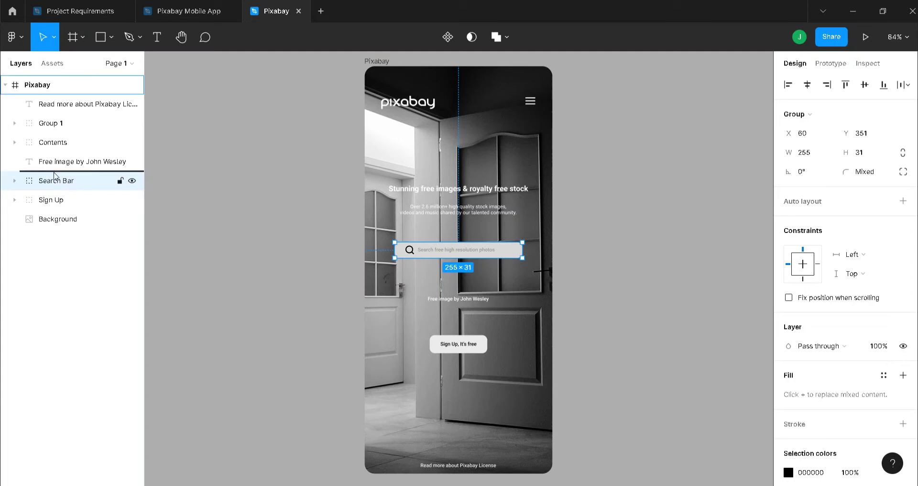
drag(58, 183, 57, 159)
click(75, 105)
drag(76, 105, 84, 211)
click(203, 195)
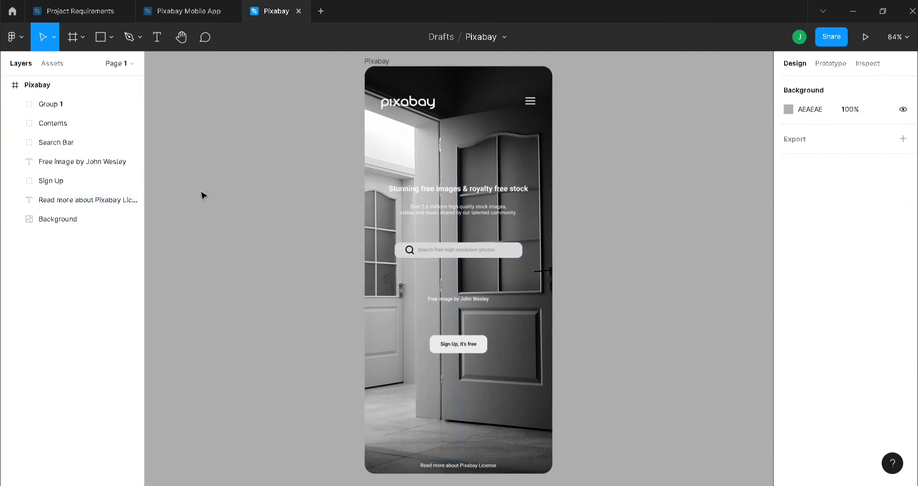
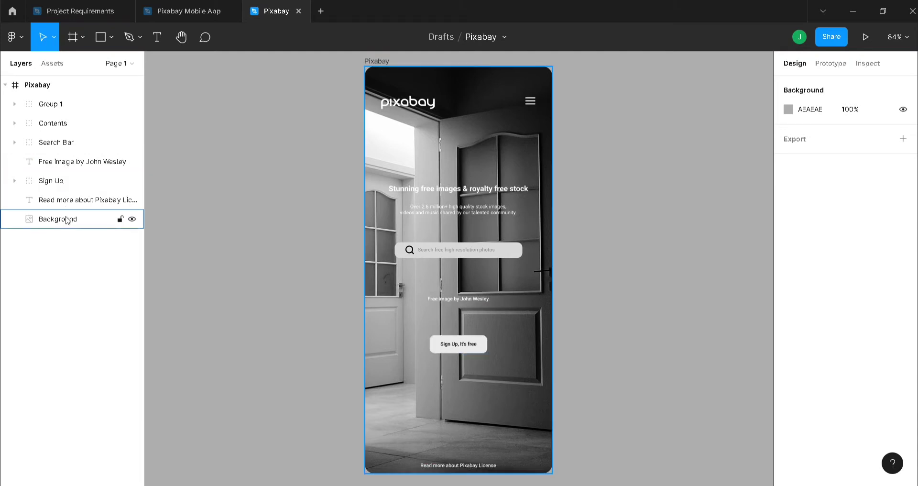
- Collapse the Pixabay frame's layers and add an iPhone 13 mini frame beside it, moved slightly closer to X 219
click(5, 85)
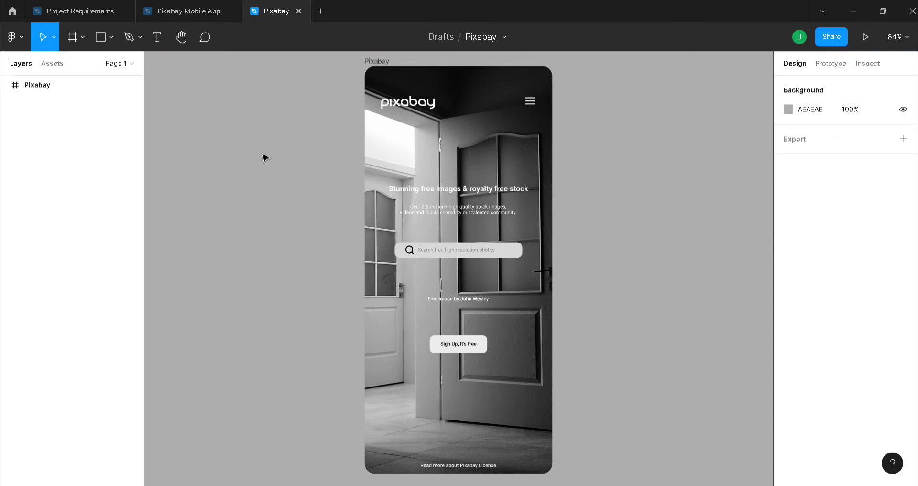
key(f)
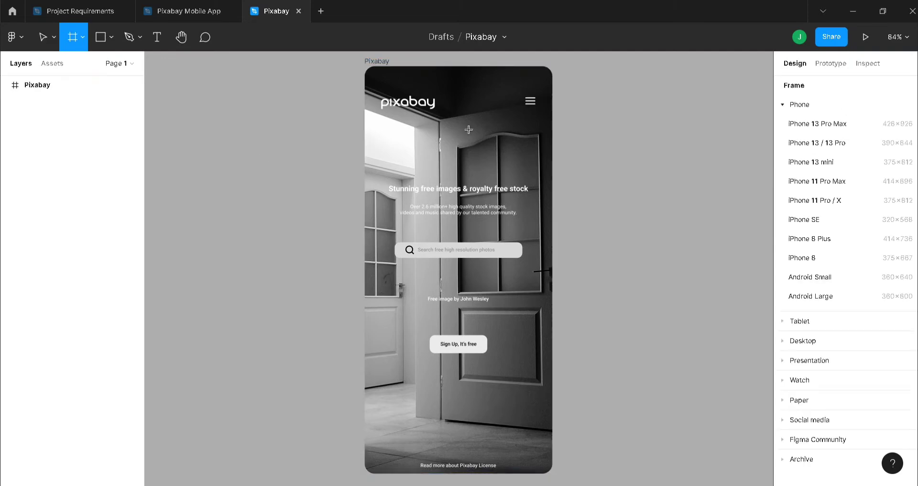
click(838, 159)
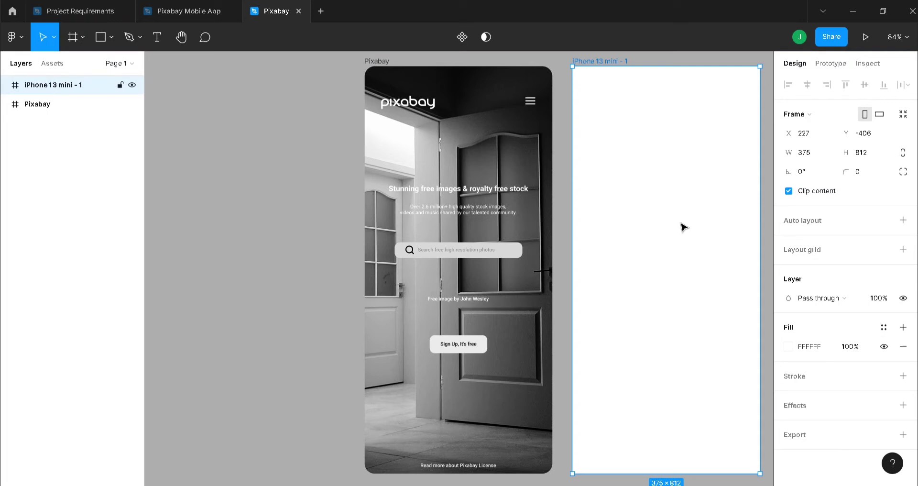
mouse_move(682, 225)
mouse_down()
mouse_move(678, 216)
mouse_move(687, 227)
mouse_move(678, 227)
mouse_up()
- Select the Pixabay and iPhone 13 mini frames and move them together slightly to the left and up
shift+click(534, 169)
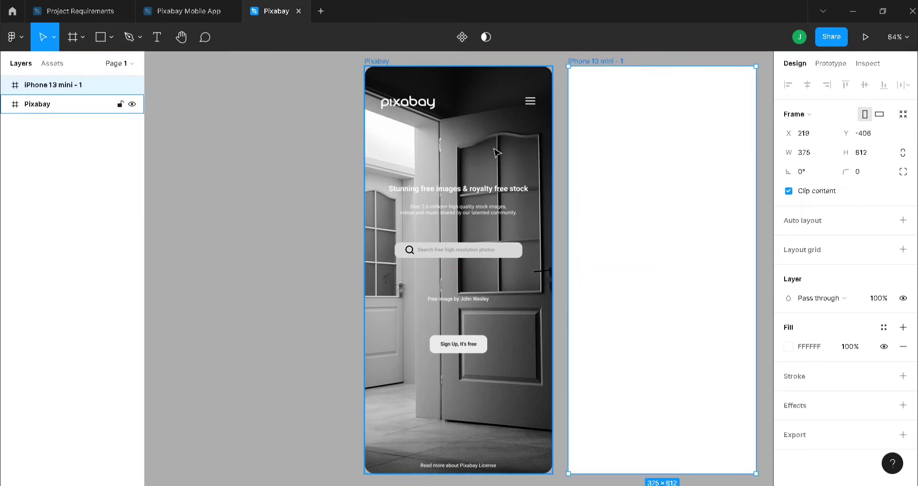
scroll(652, 174, right, 3)
drag(532, 178, 519, 172)
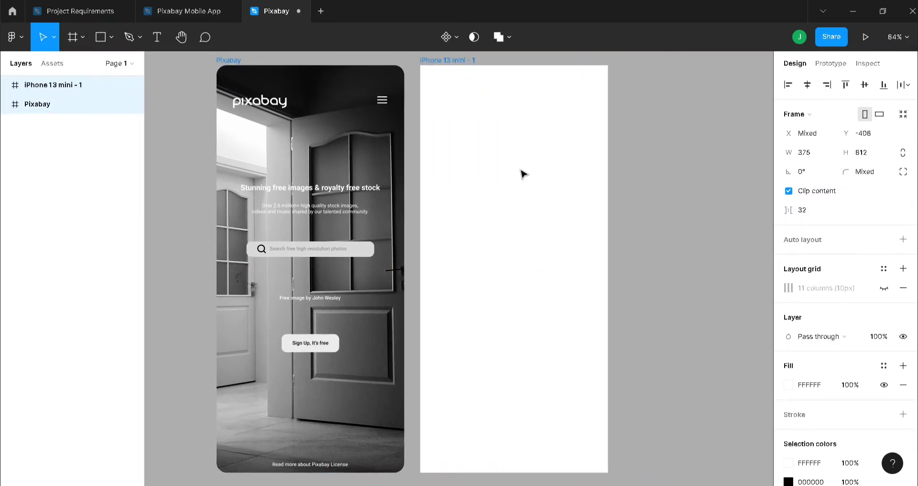
- Give the blank iPhone 13 mini frame a corner radius of 20
click(693, 189)
click(520, 206)
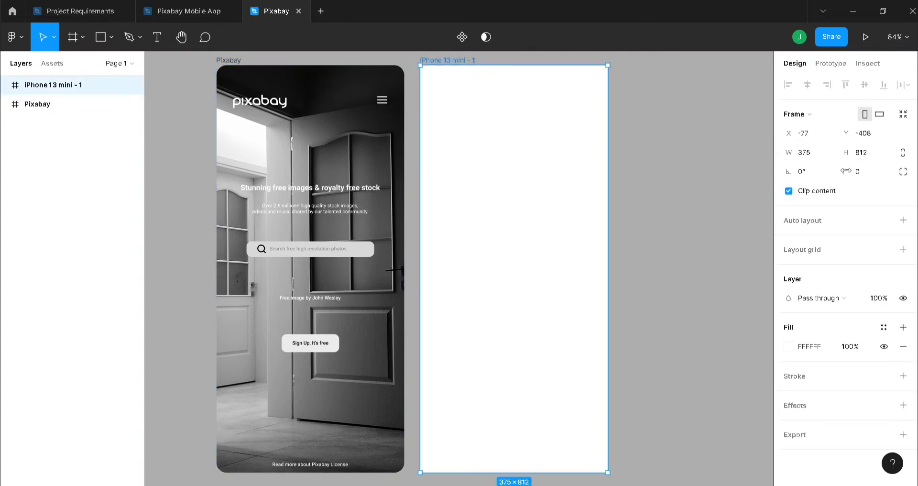
click(867, 173)
key(Return)
click(648, 205)
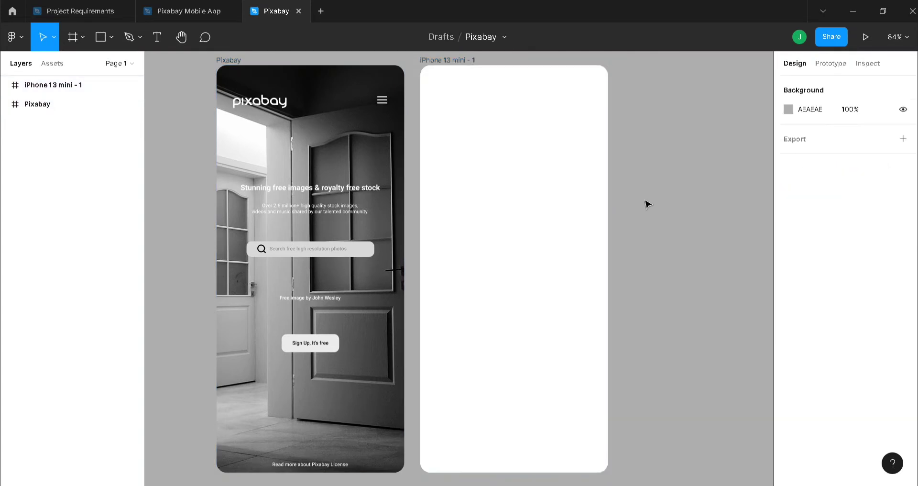
- Rename the iPhone 13 mini frame as Sign Up
double_click(455, 59)
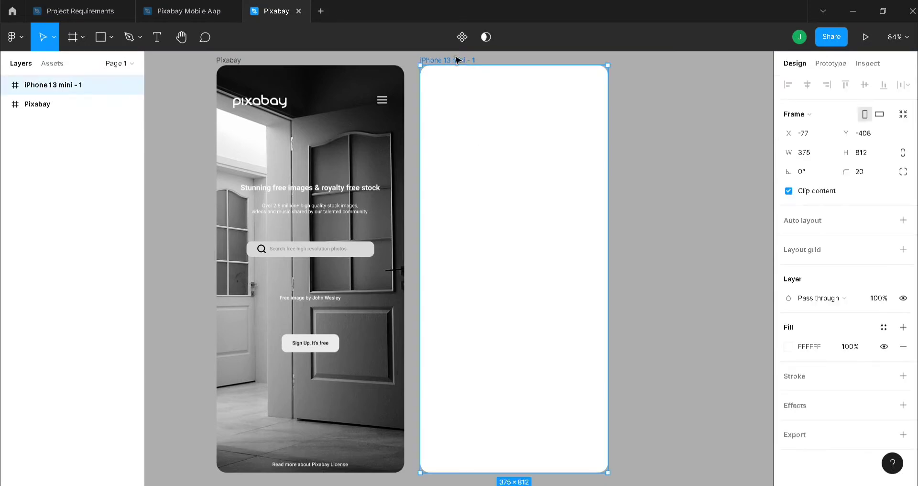
text(Sign Up)
key(Return)
- Duplicate the Pixabay logo, move the copy to the top middle of the Sign Up frame, and collapse the Pixabay frame's layers
double_click(255, 98)
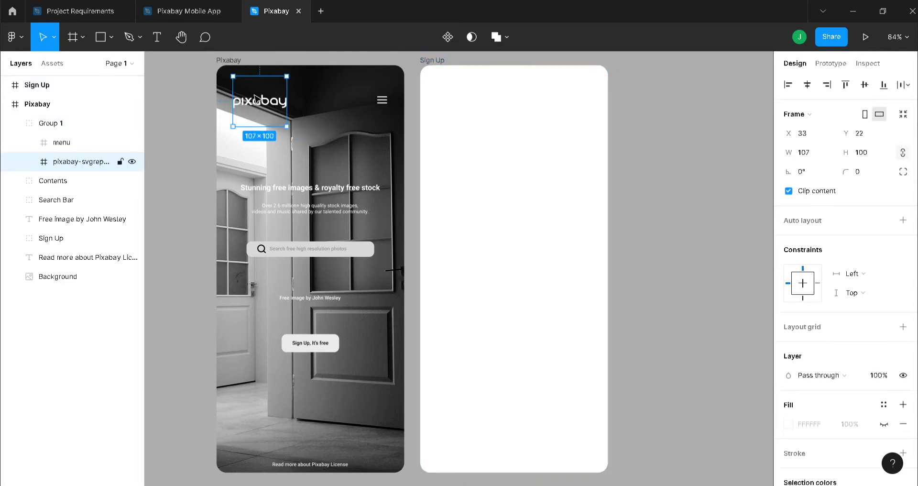
key(ctrl+d)
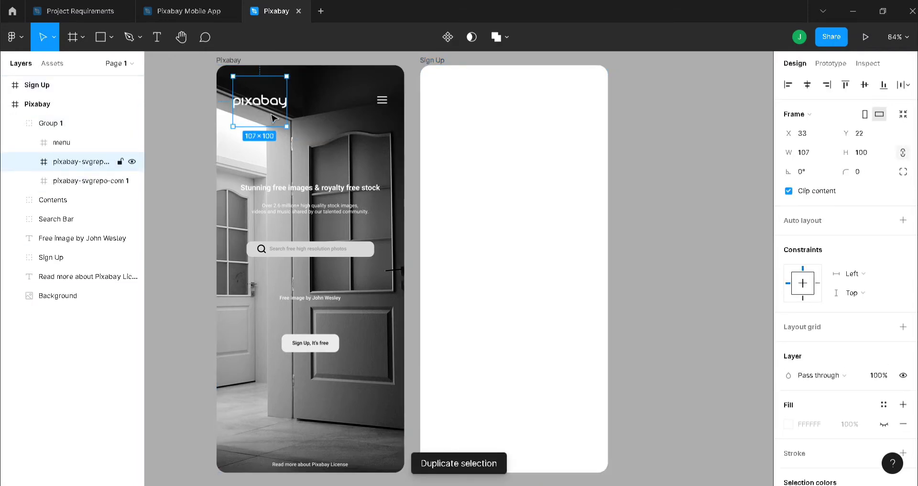
drag(259, 100, 513, 106)
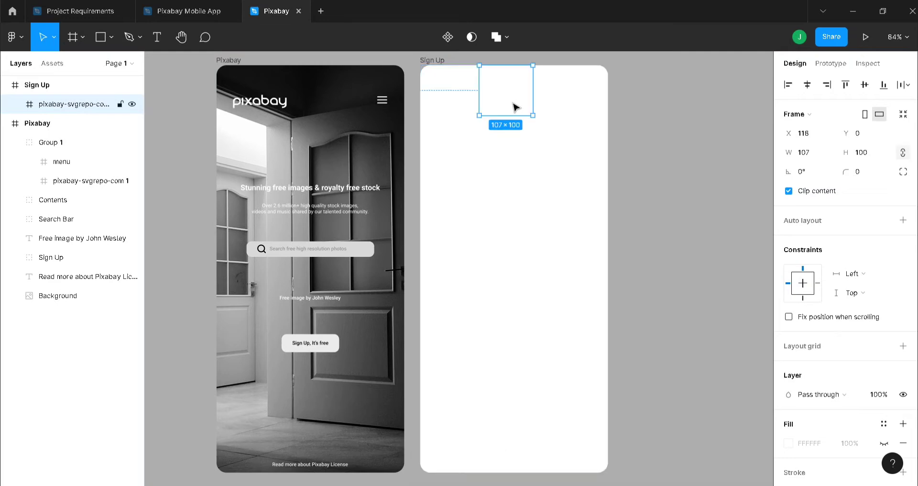
click(6, 123)
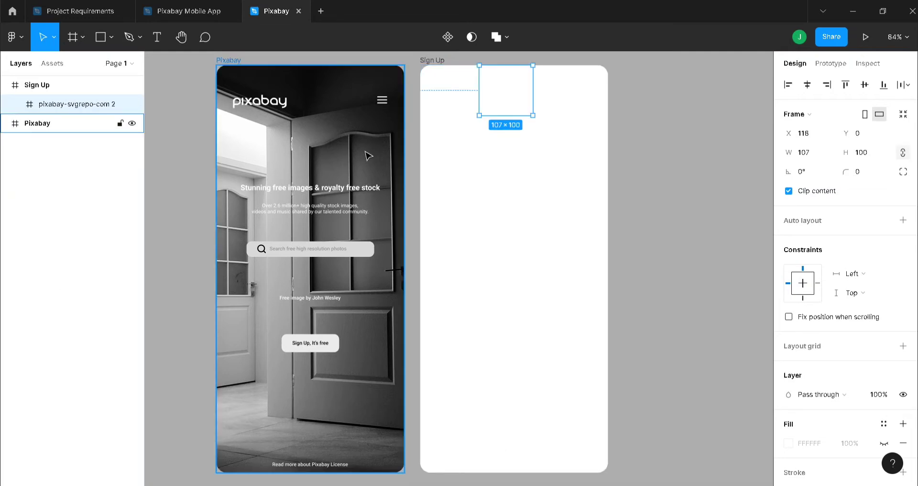
click(703, 193)
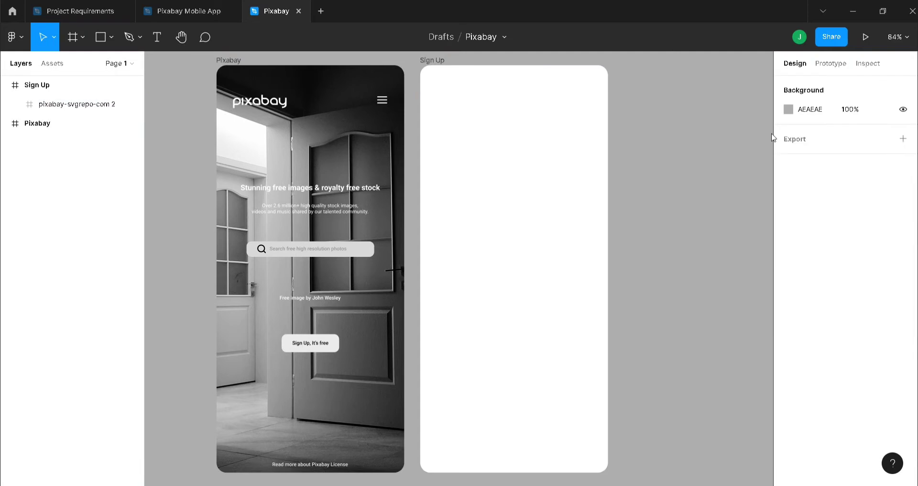
- Run the Unsplash plugin and search its photos for nature
click(431, 61)
click(672, 126)
right_click(667, 124)
mouse_move(720, 225)
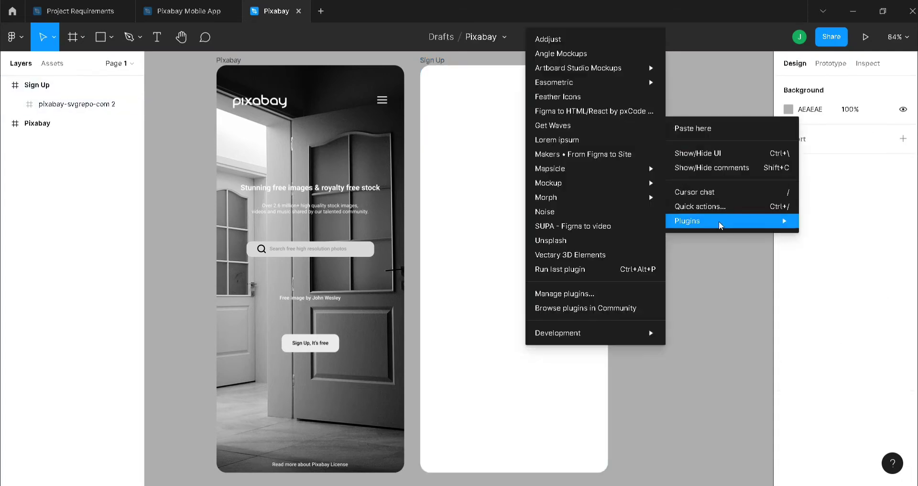
click(582, 241)
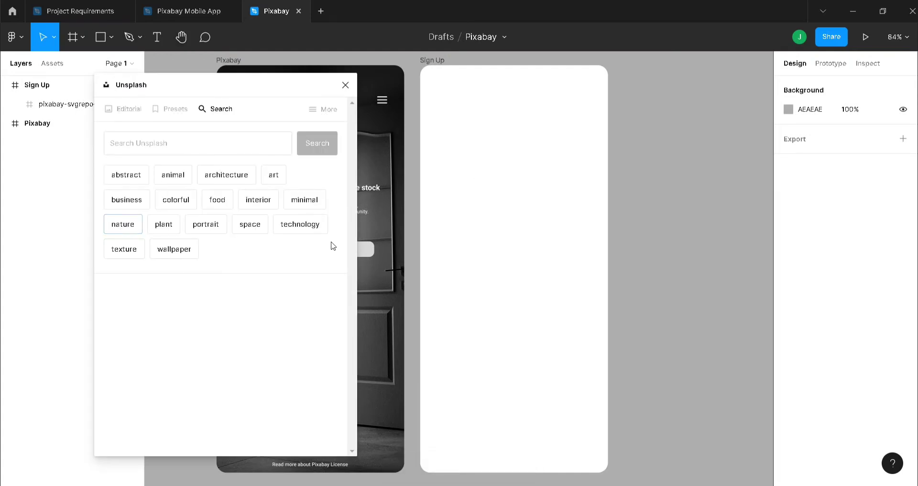
click(131, 226)
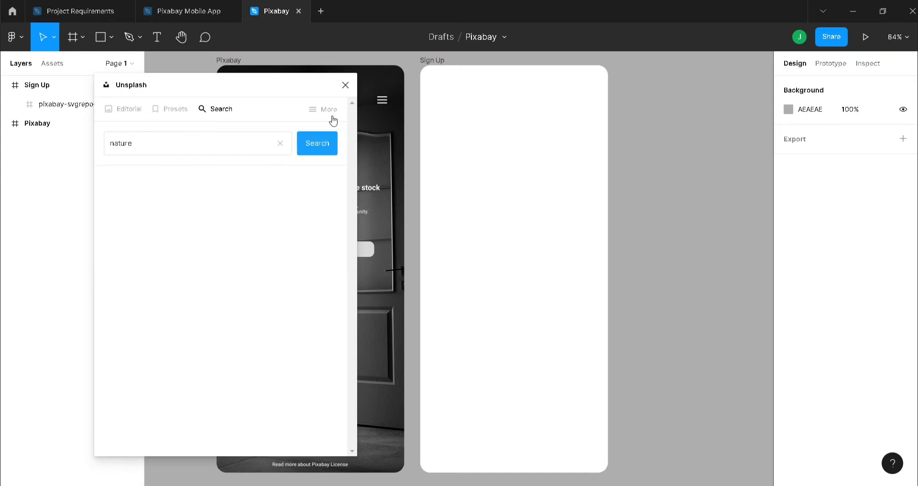
click(317, 143)
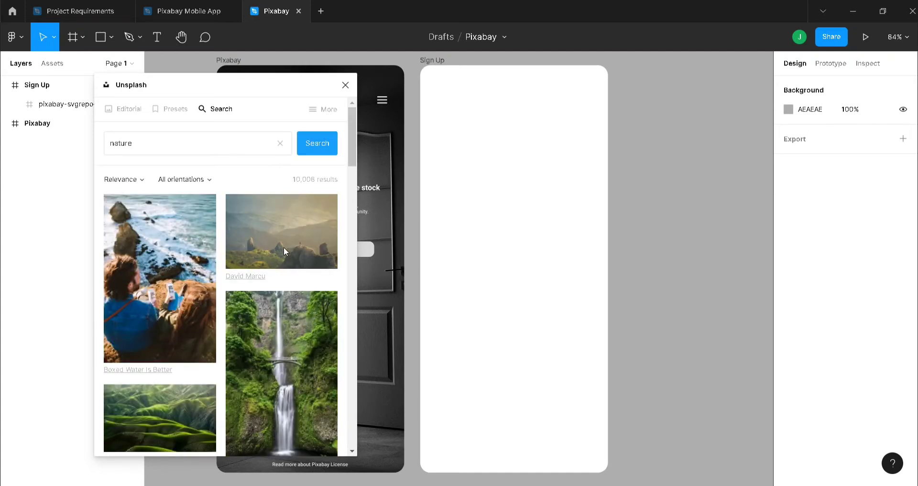
- Insert the aerial photo of ocean waves on a beach from the Unsplash results and close the plugin
scroll(283, 246, down, 5)
scroll(284, 254, down, 10)
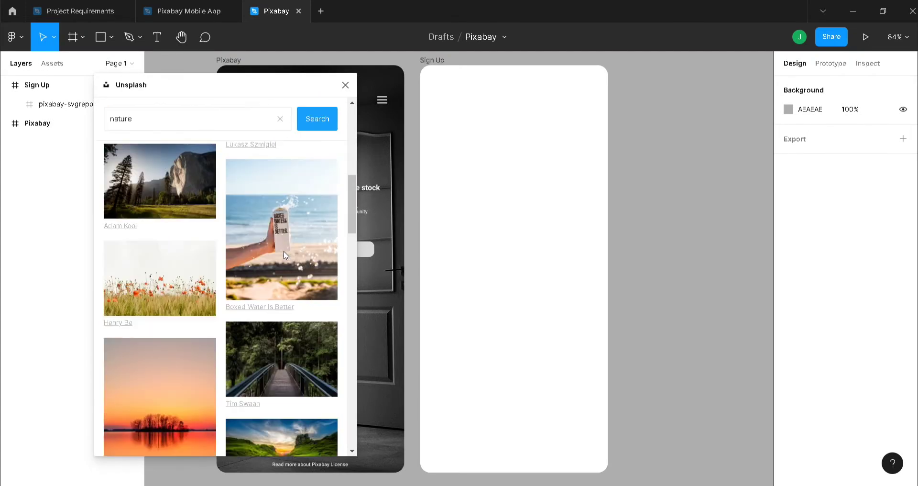
scroll(284, 254, down, 10)
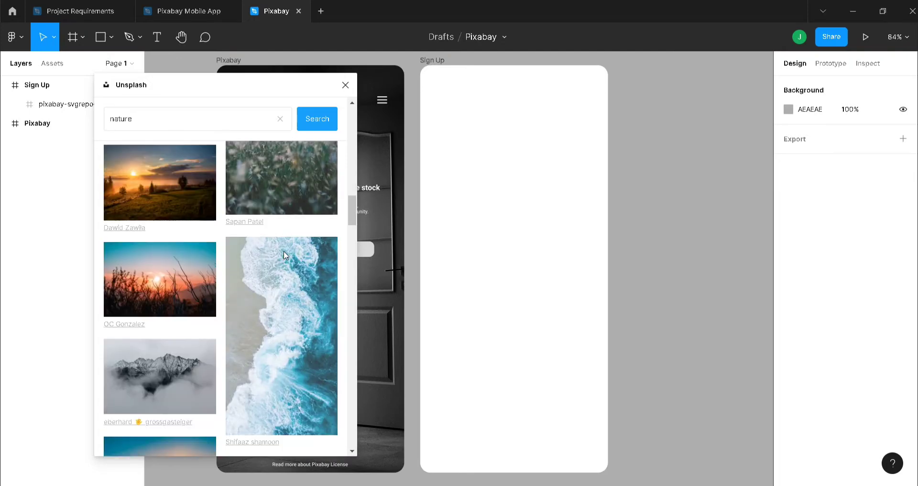
scroll(284, 254, down, 2)
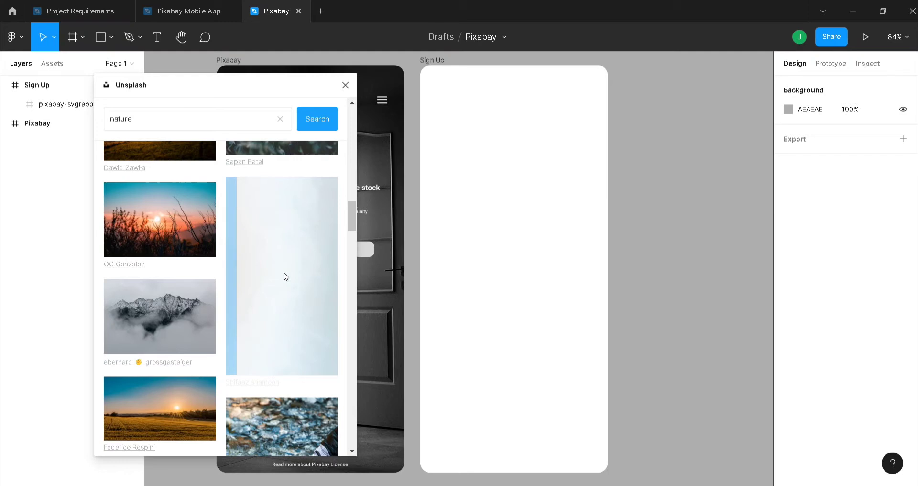
click(284, 277)
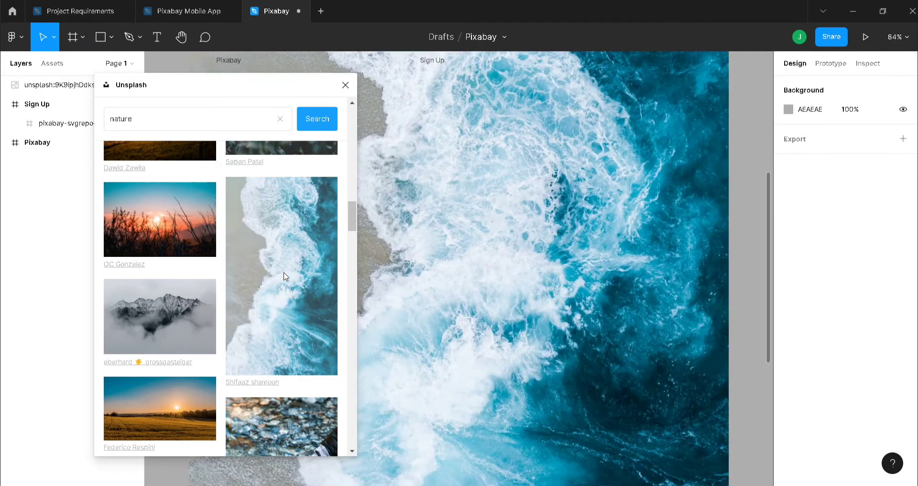
click(345, 84)
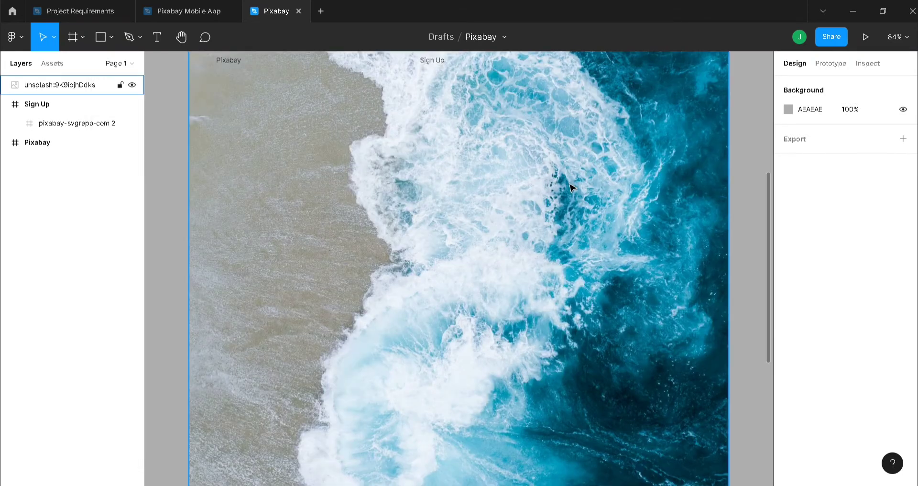
- Shrink the ocean photo to about 419 × 848 and place it inside the Sign Up frame
key(minus)
key(minus)
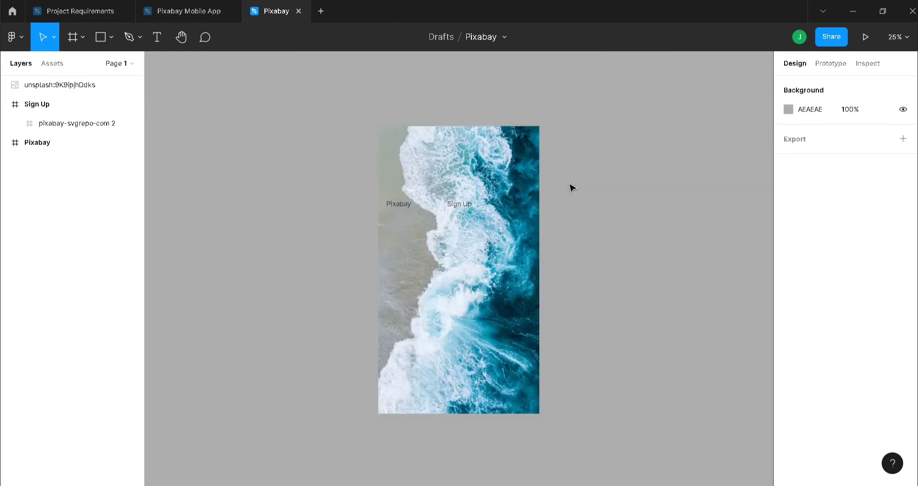
click(483, 165)
drag(439, 182, 579, 186)
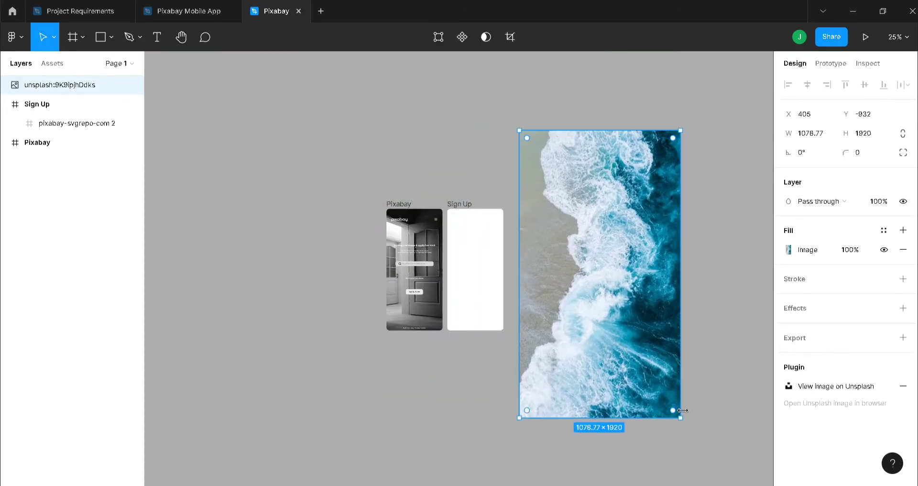
drag(681, 415, 580, 264)
drag(545, 185, 470, 253)
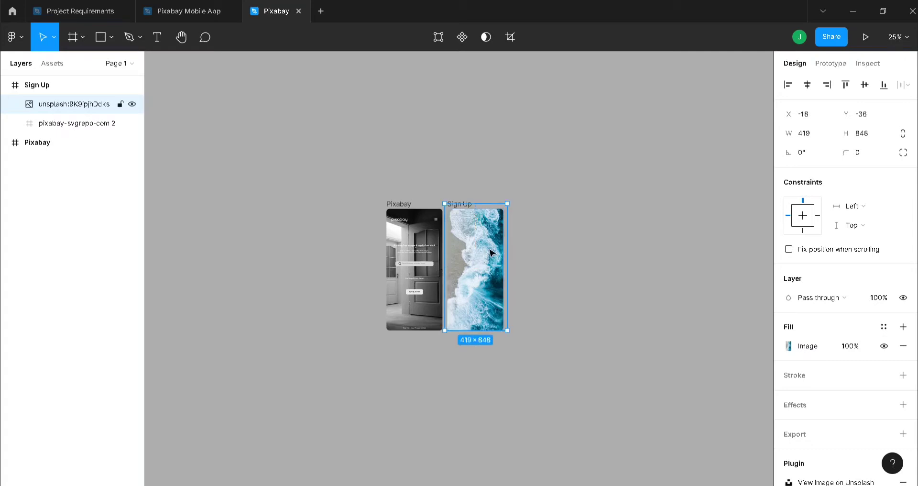
- Fit the ocean photo to the Sign Up frame's edges and move the Pixabay logo layer above it
ctrl+scroll(478, 251, up, 5)
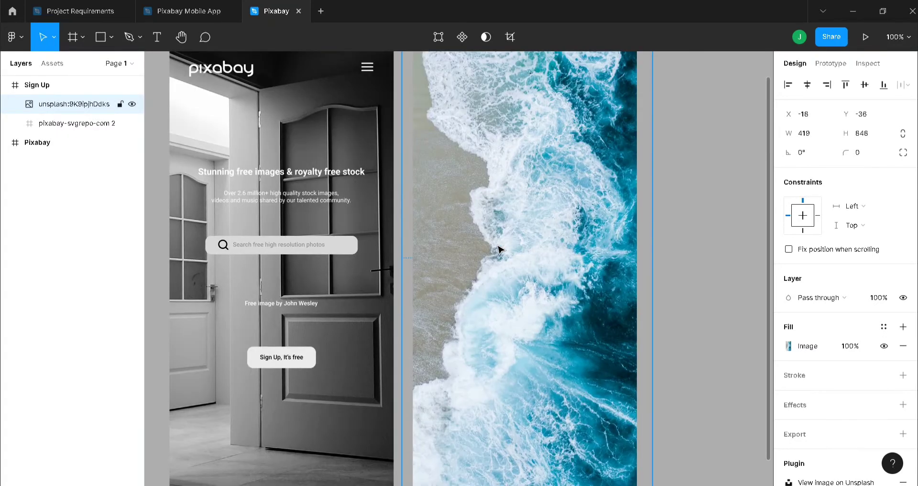
key(ctrl+minus)
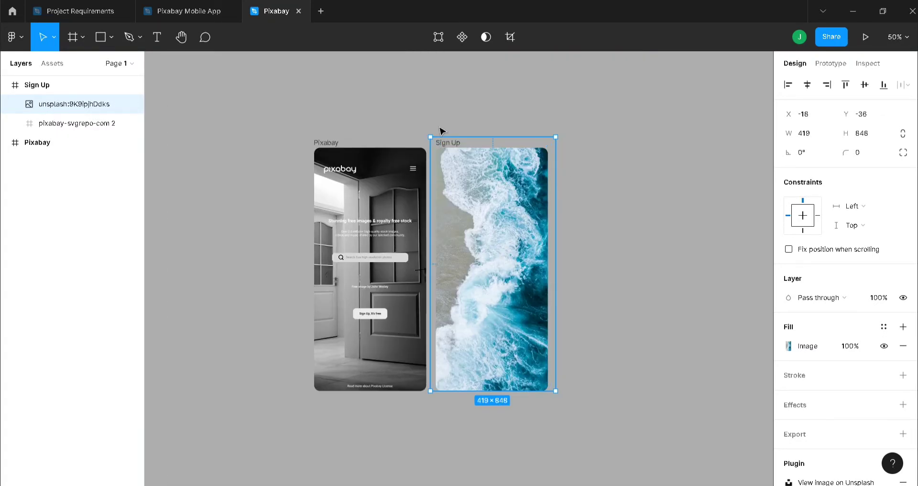
drag(430, 137, 436, 148)
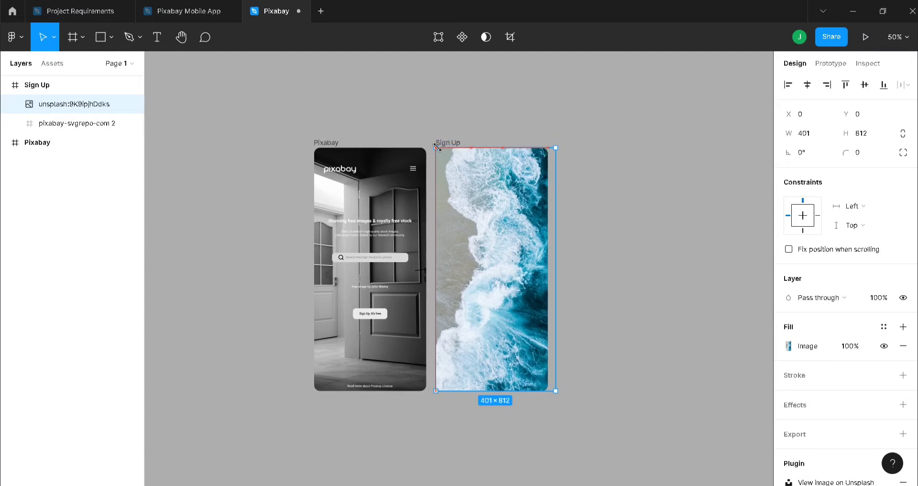
drag(554, 150, 549, 150)
click(655, 307)
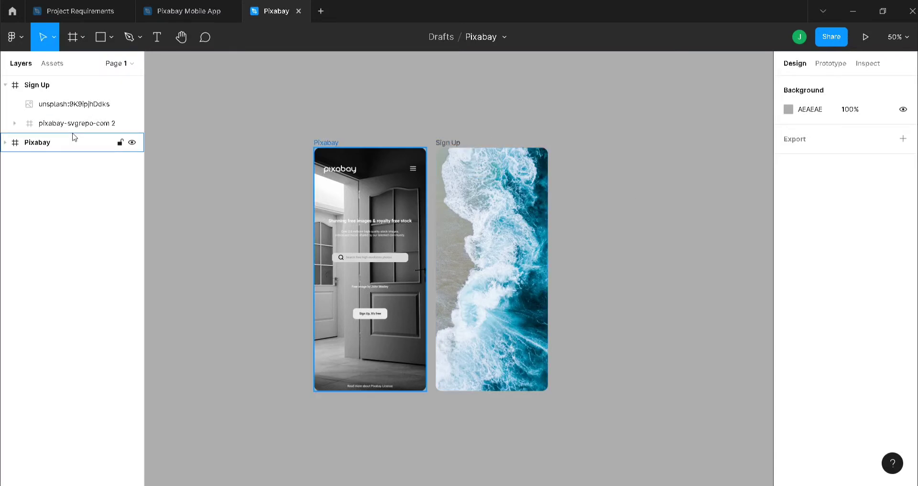
drag(70, 125, 70, 100)
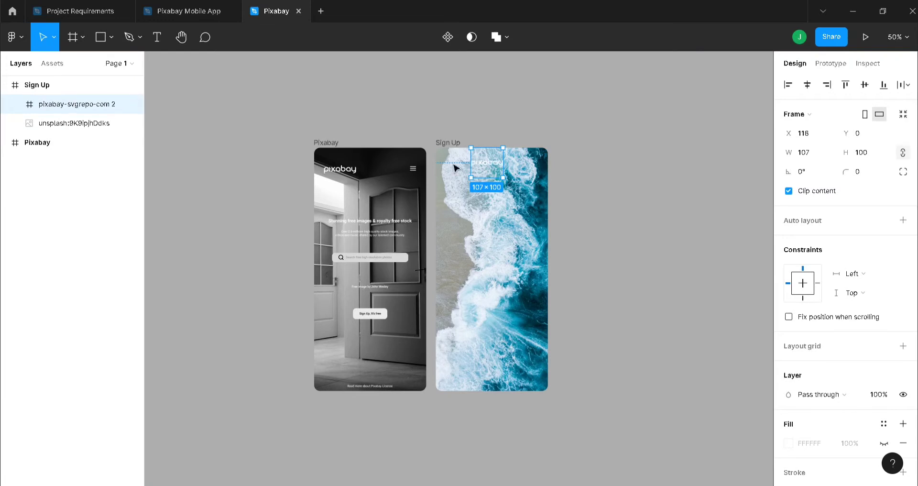
click(589, 187)
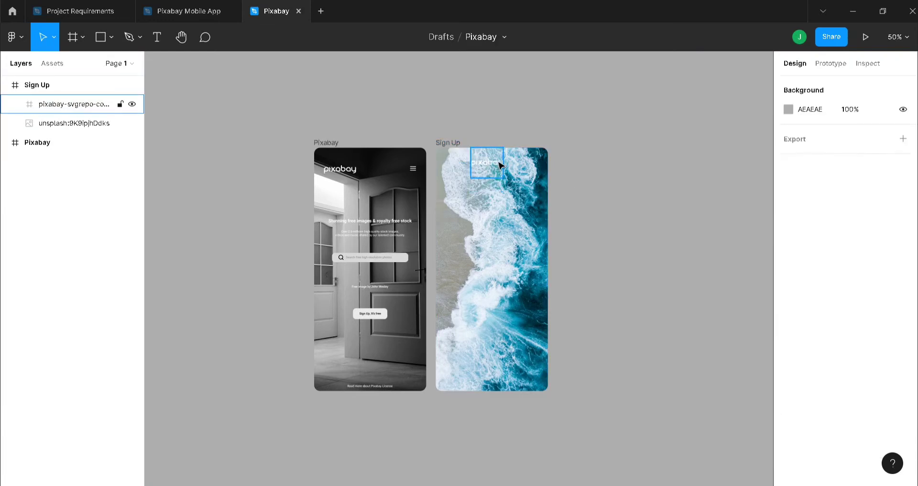
- Add the text "Join Pixabay" below the logo in the Sign Up frame and set its font size to 25
click(897, 37)
click(833, 125)
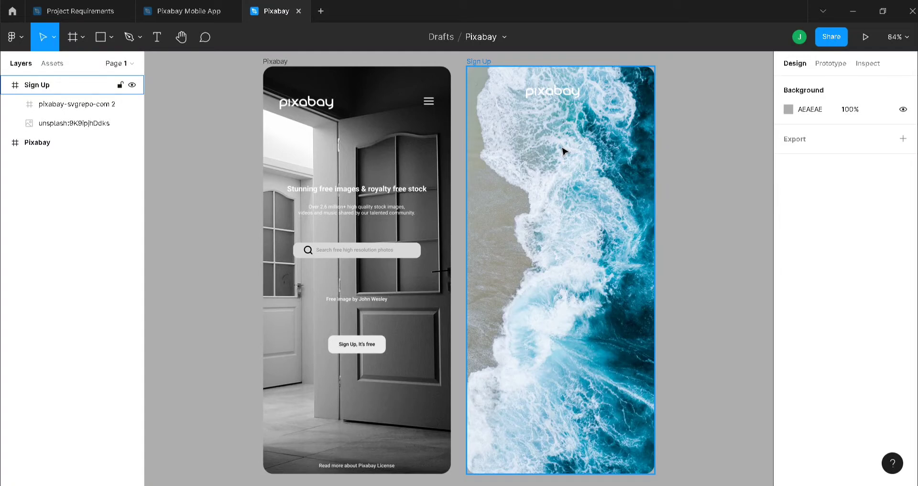
key(t)
click(523, 120)
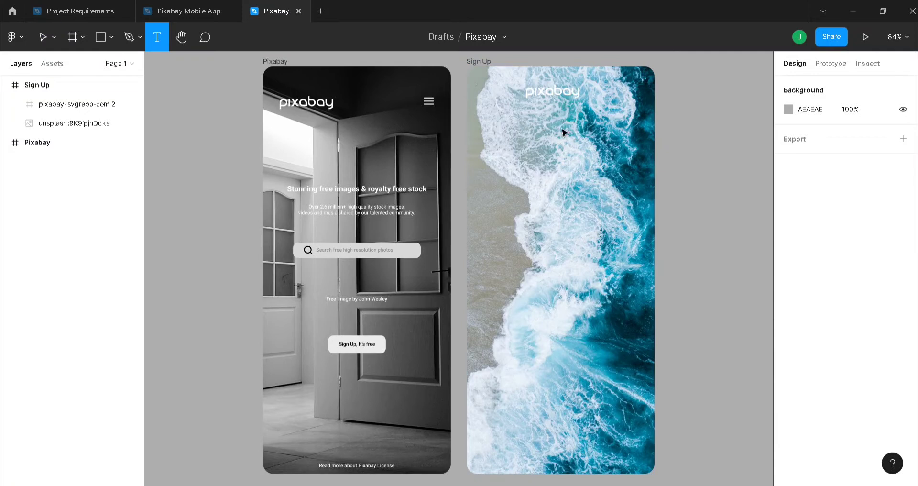
text(Join)
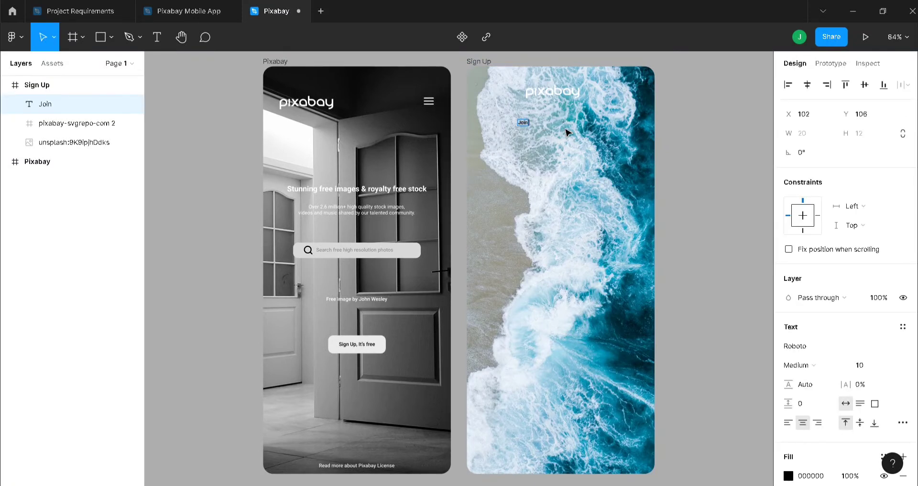
text( Pixabay)
key(Escape)
click(864, 365)
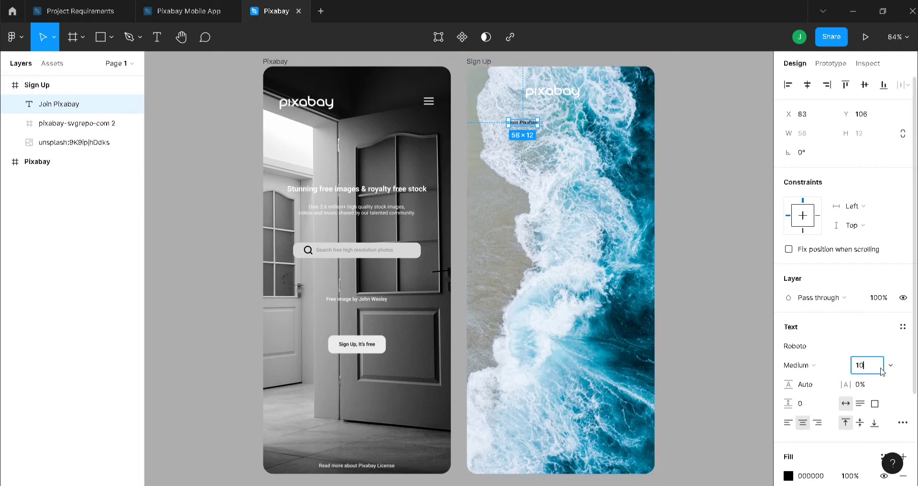
text(25)
key(Return)
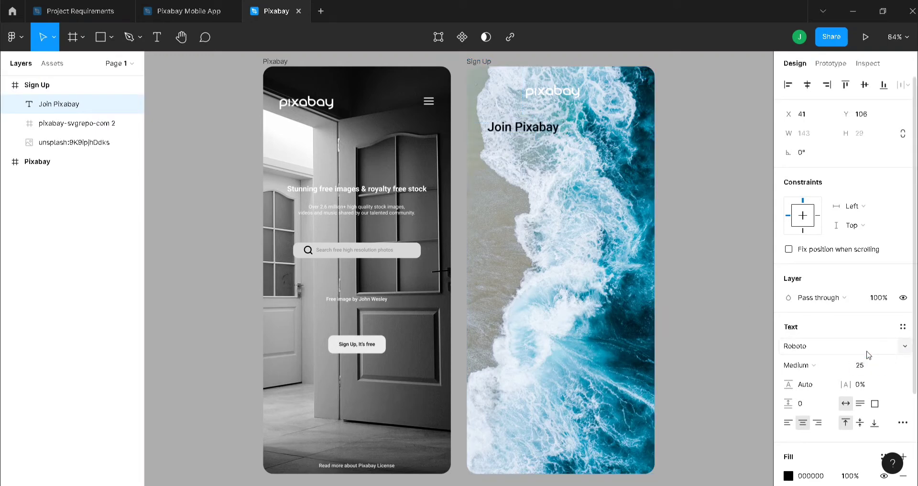
- Centre the "Join Pixabay" text horizontally in the Sign Up frame and set its fill to white (FFFFFF)
click(807, 84)
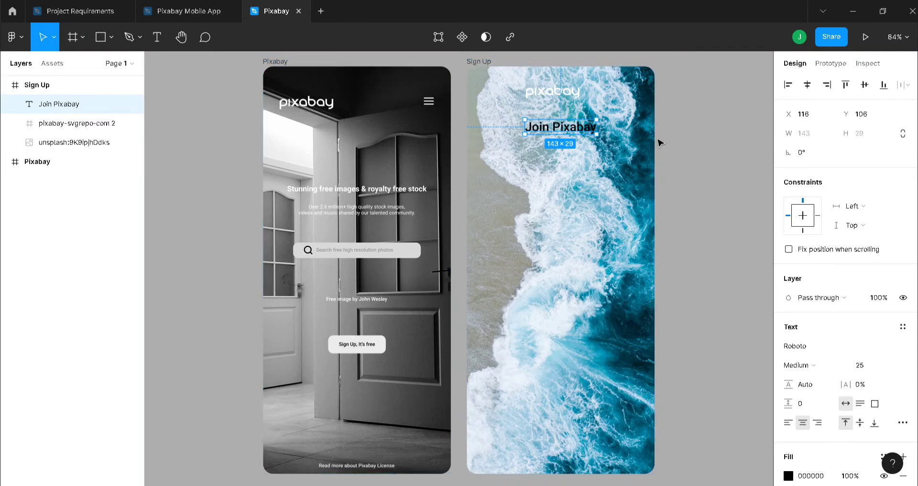
click(805, 478)
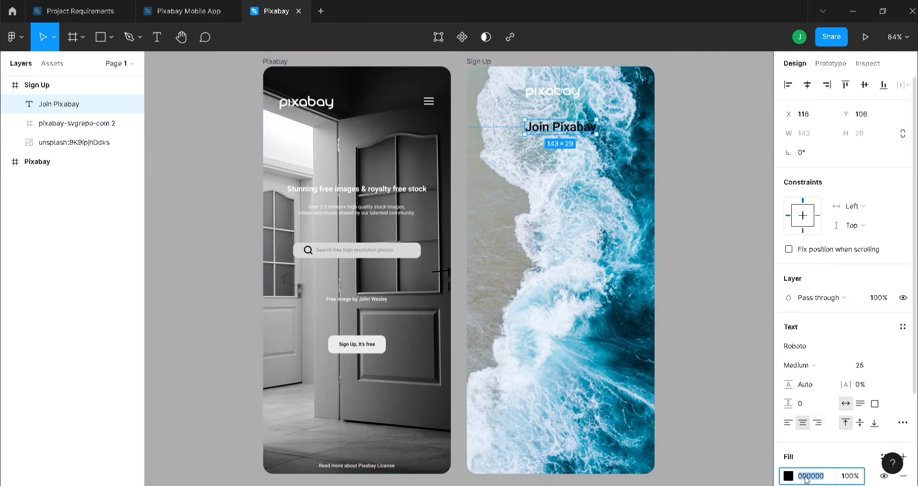
text(fff)
key(Return)
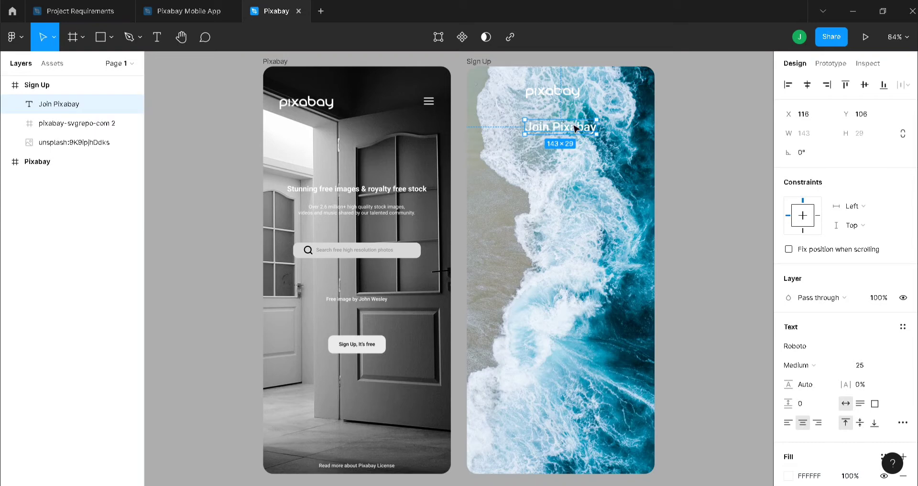
- Centre the Pixabay logo horizontally in the Sign Up frame
click(564, 84)
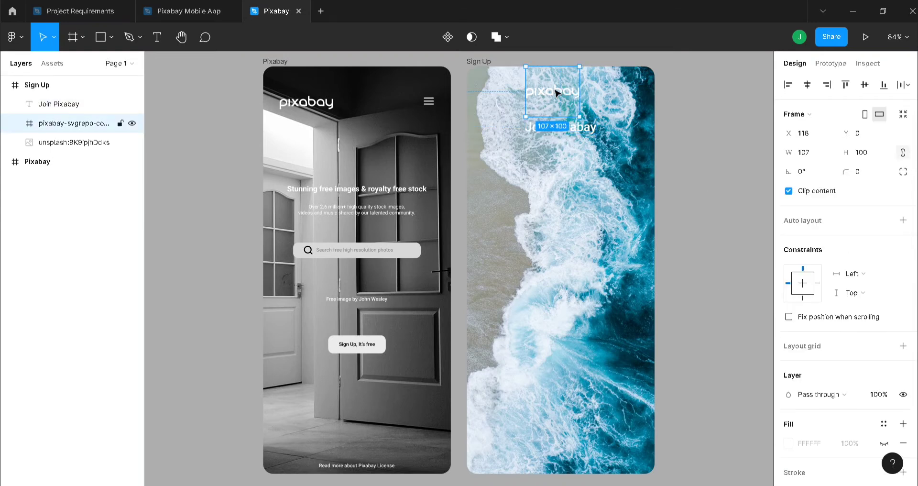
click(807, 85)
click(585, 129)
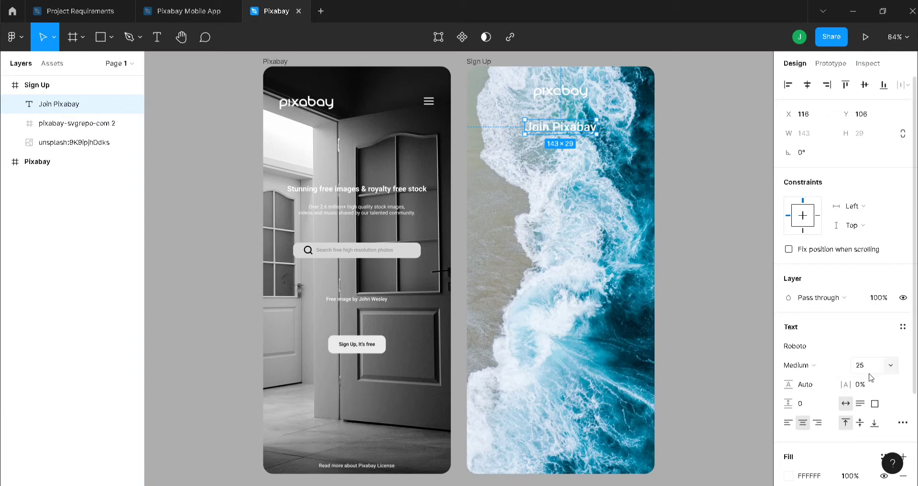
click(762, 176)
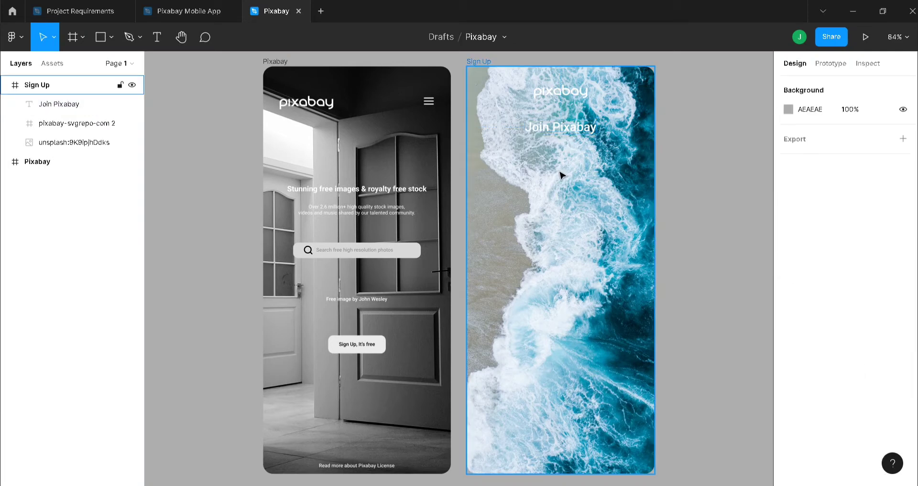
click(570, 131)
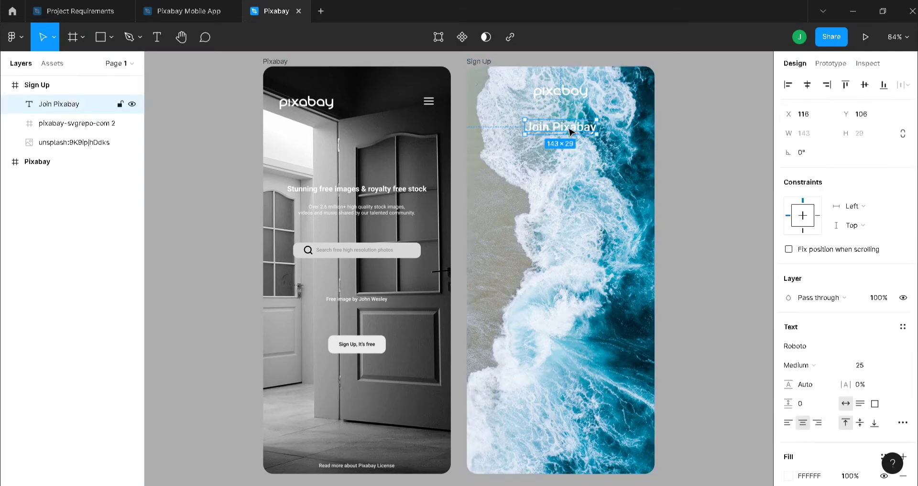
click(790, 473)
drag(637, 259, 620, 359)
key(ctrl+z)
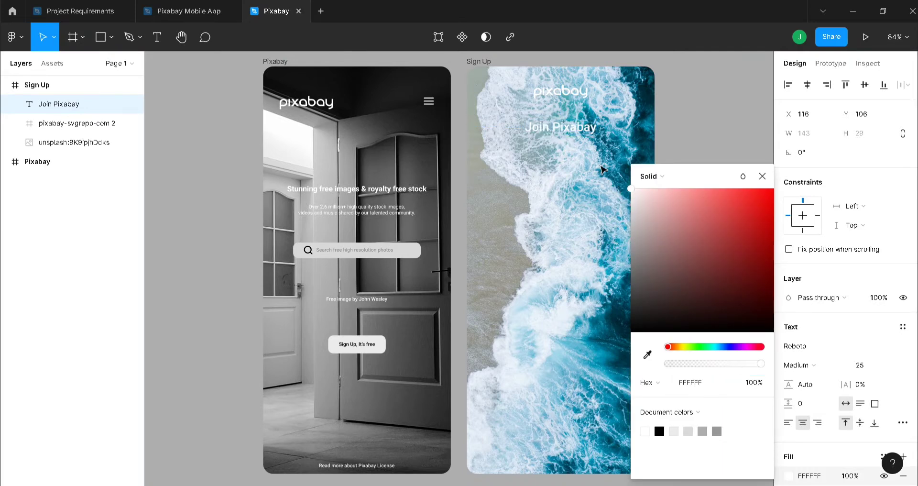
click(762, 176)
click(742, 200)
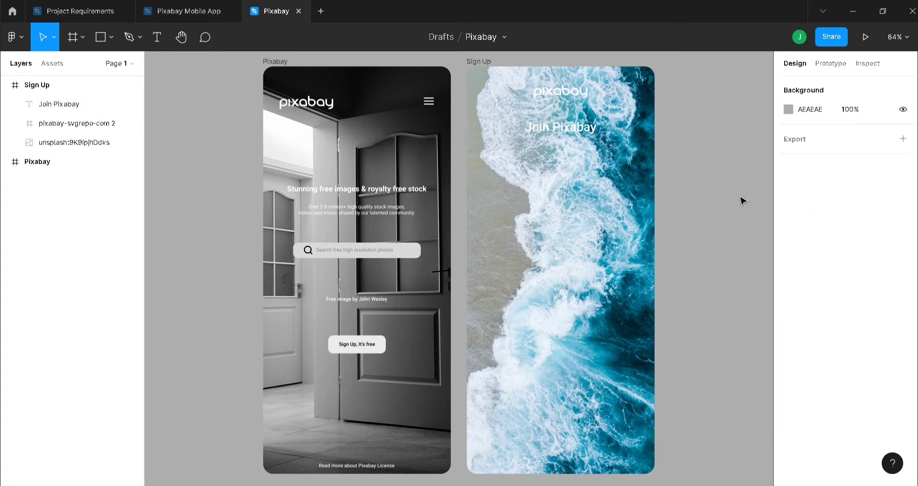
- Remove the white FFFFFF fill from the Sign Up frame
click(478, 61)
click(859, 345)
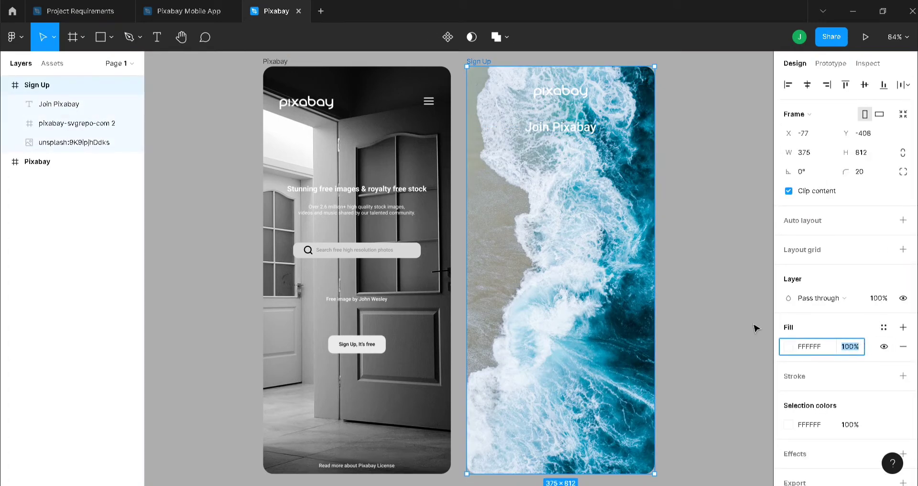
click(744, 328)
click(486, 62)
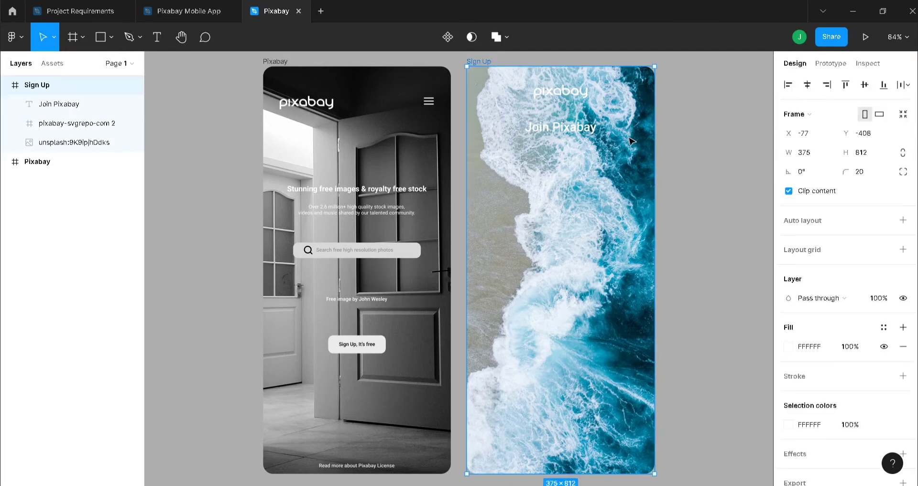
scroll(911, 359, down, 1)
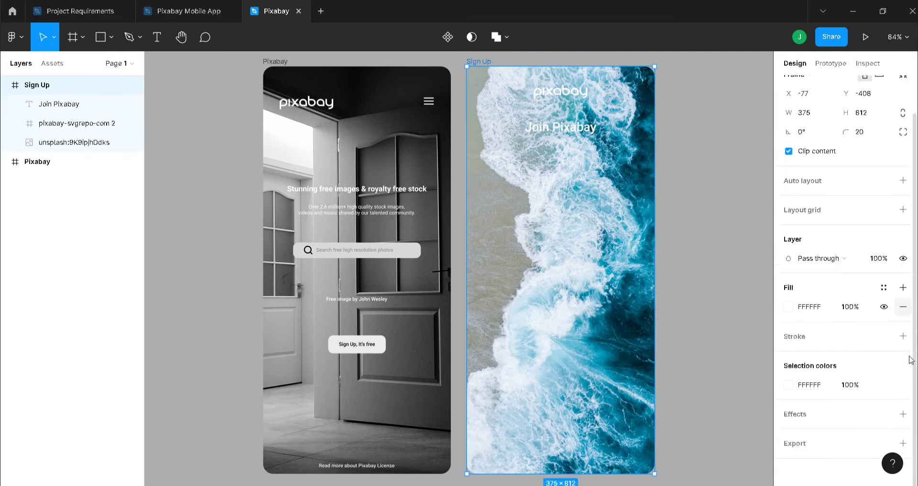
click(903, 307)
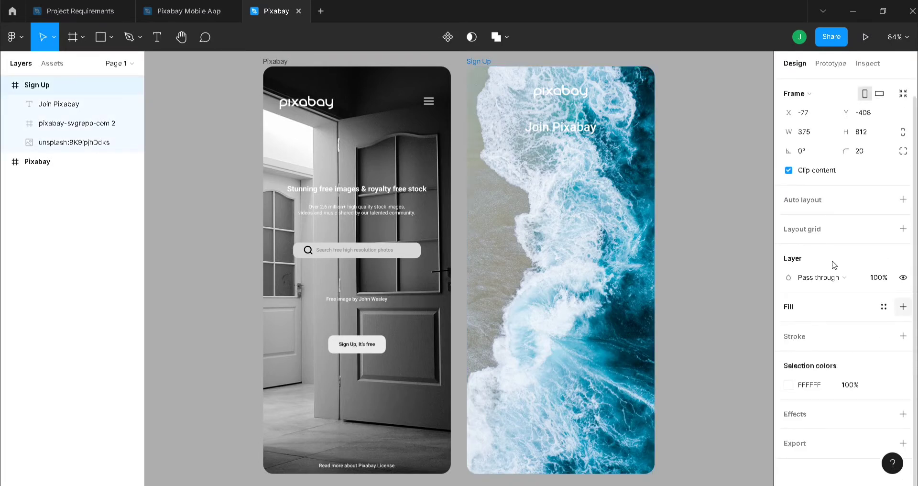
- Set the image fill opacity of the ocean photo in the Sign Up frame to 90%
click(72, 142)
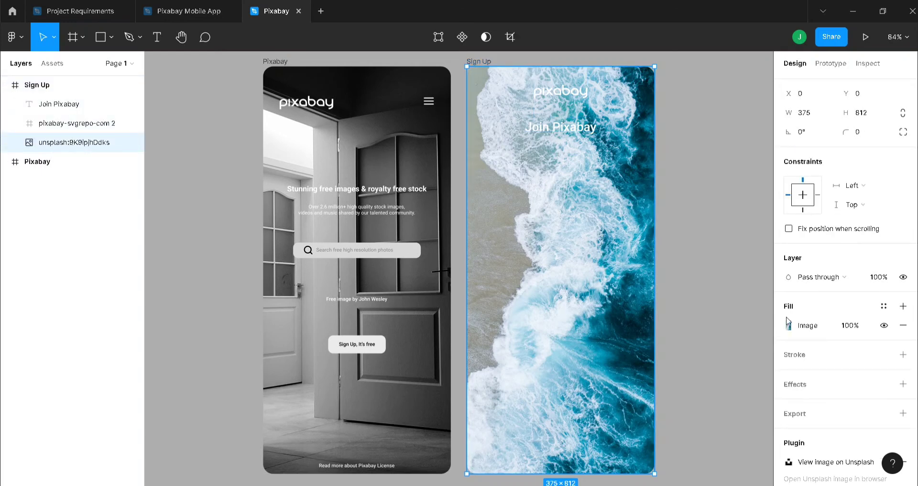
click(848, 327)
text(90)
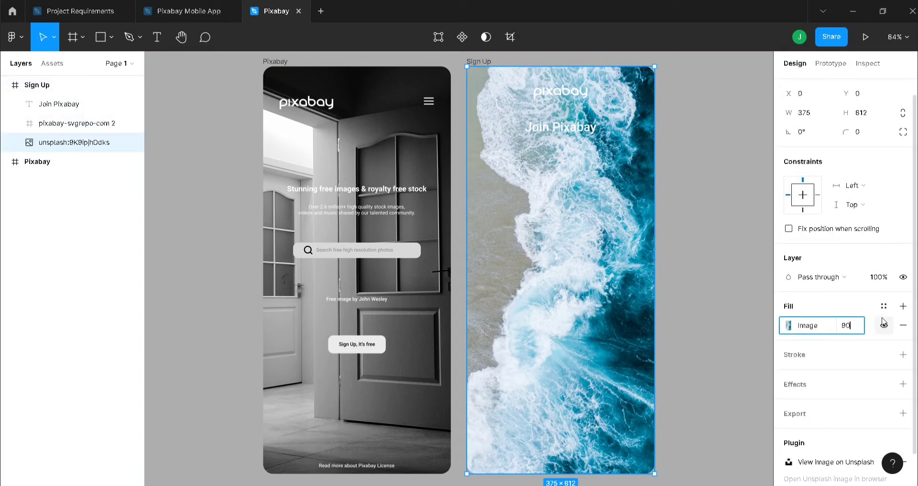
key(Return)
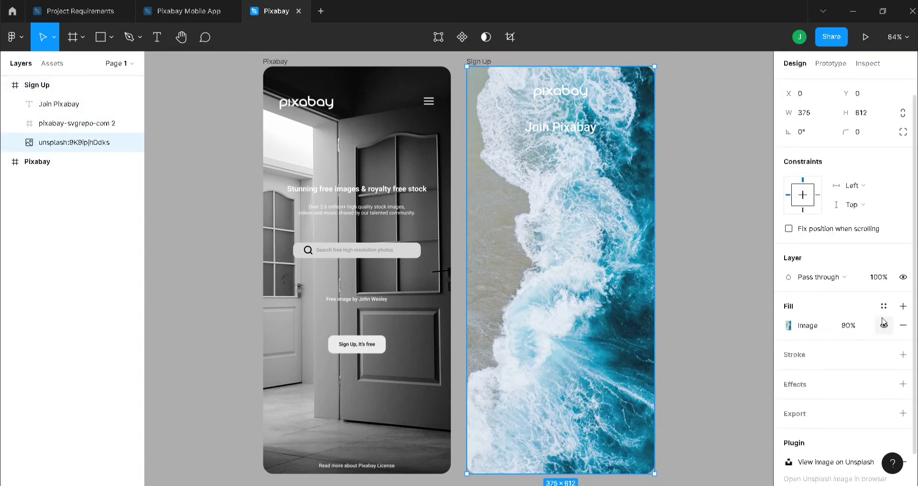
click(706, 210)
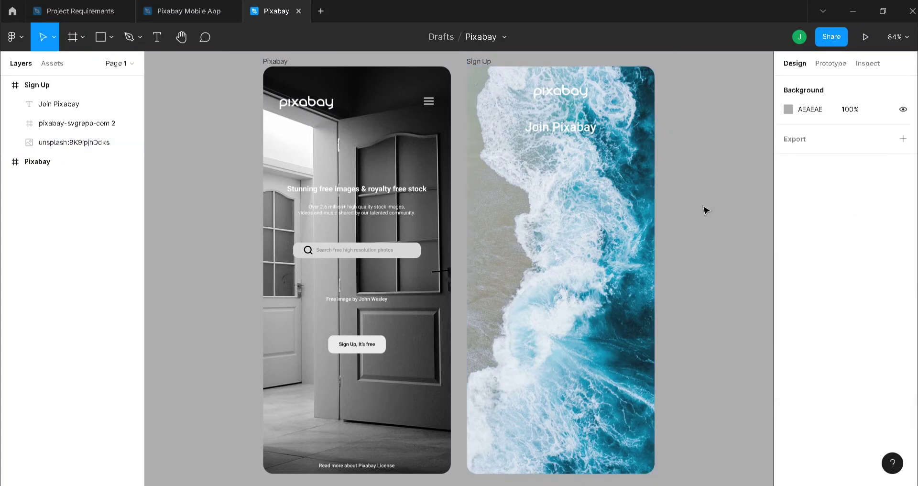
- Add the text "Already have an account? Login" below the "Join Pixabay" heading and centre it horizontally in the Sign Up frame
click(477, 63)
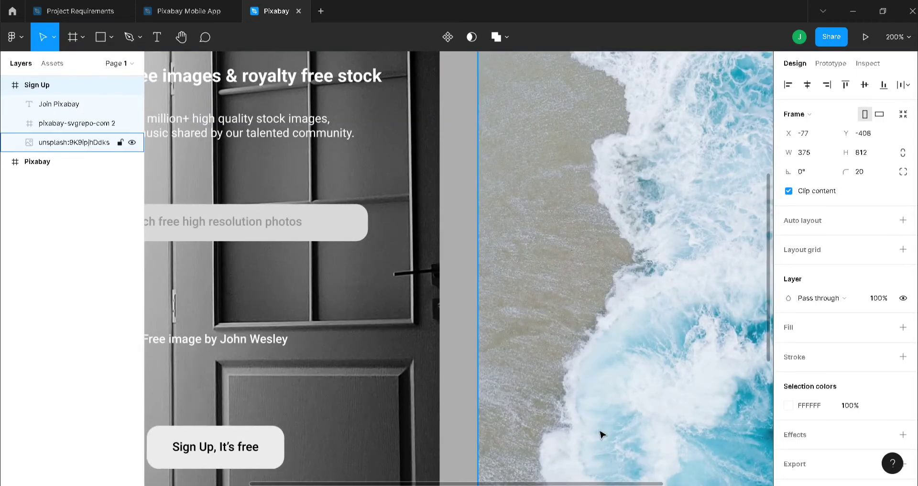
drag(647, 482, 784, 477)
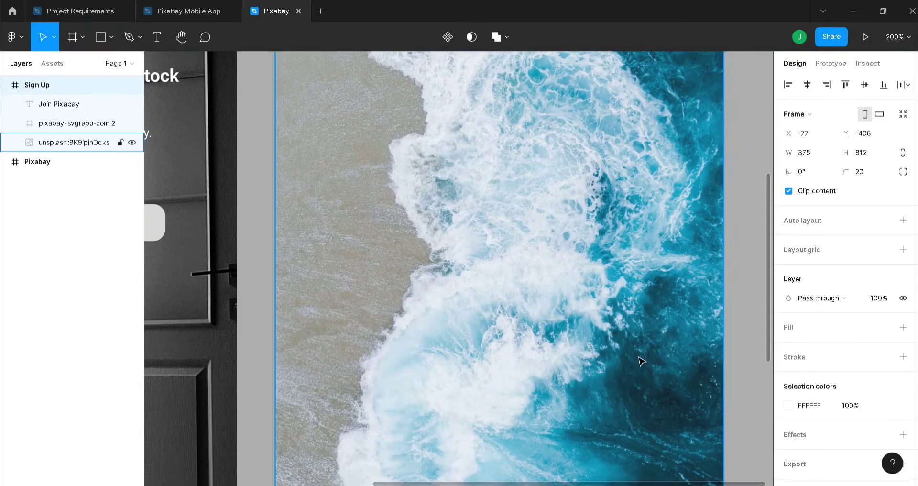
scroll(641, 359, up, 5)
key(t)
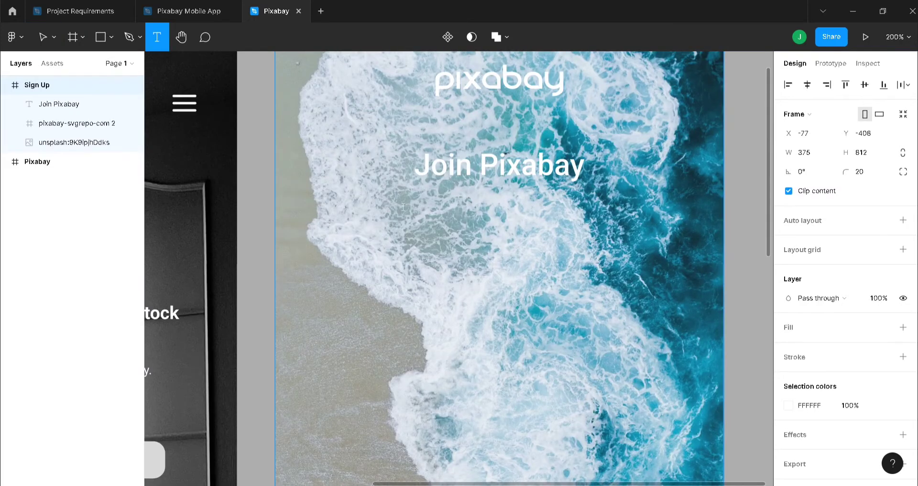
click(386, 204)
text(A;)
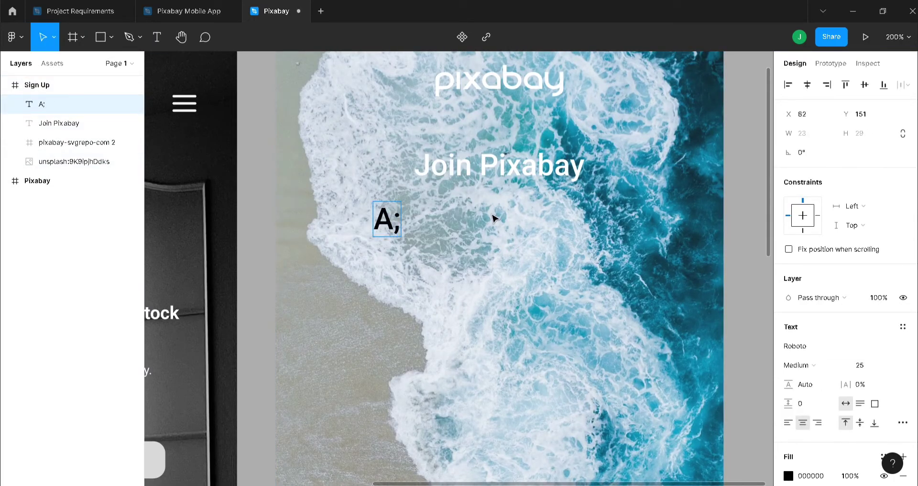
key(BackSpace)
text(lready)
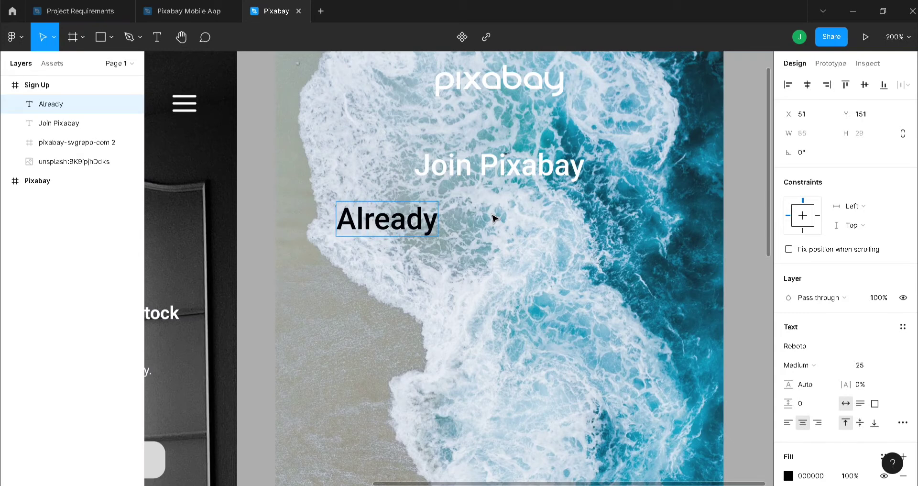
text( have an a)
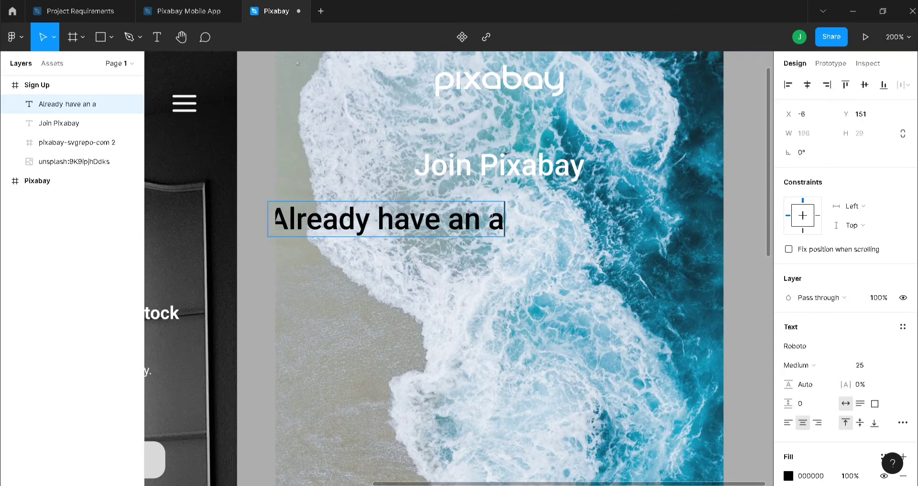
text(ccount?)
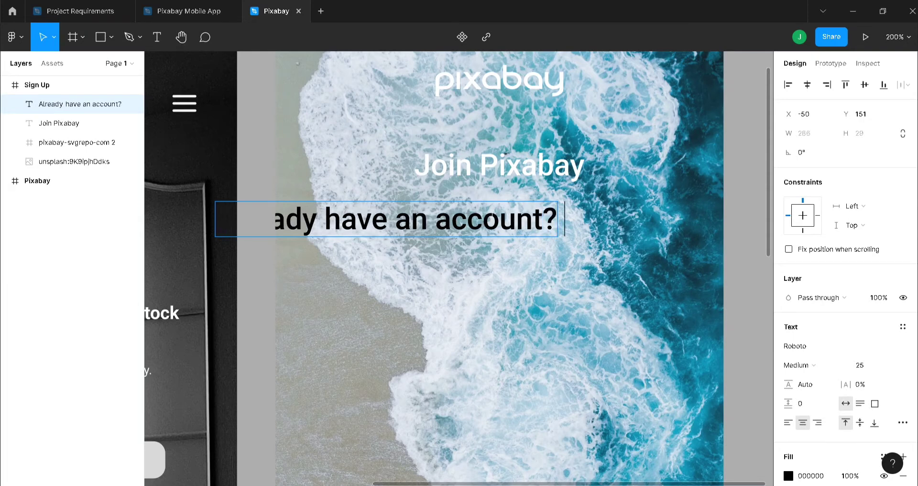
text( Login)
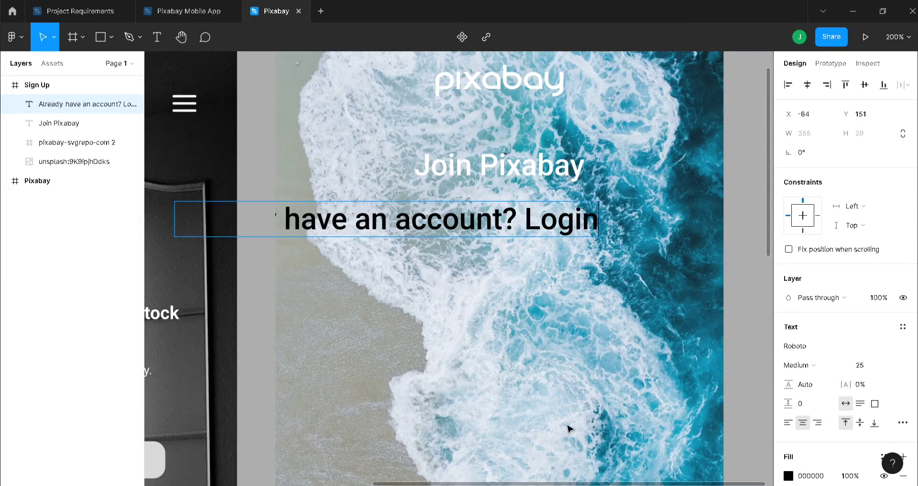
key(Escape)
click(807, 84)
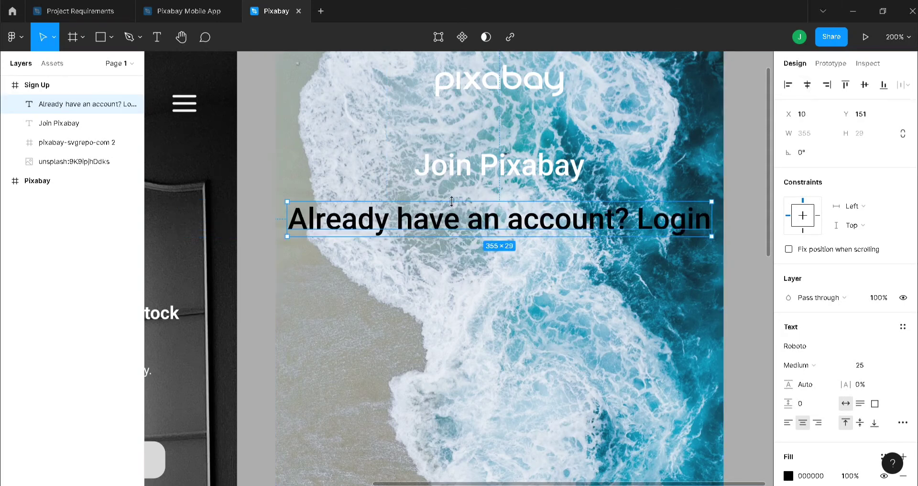
- Set the "Already have an account? Login" text to font size 15 and move it up to Y 135, directly under the heading
click(878, 366)
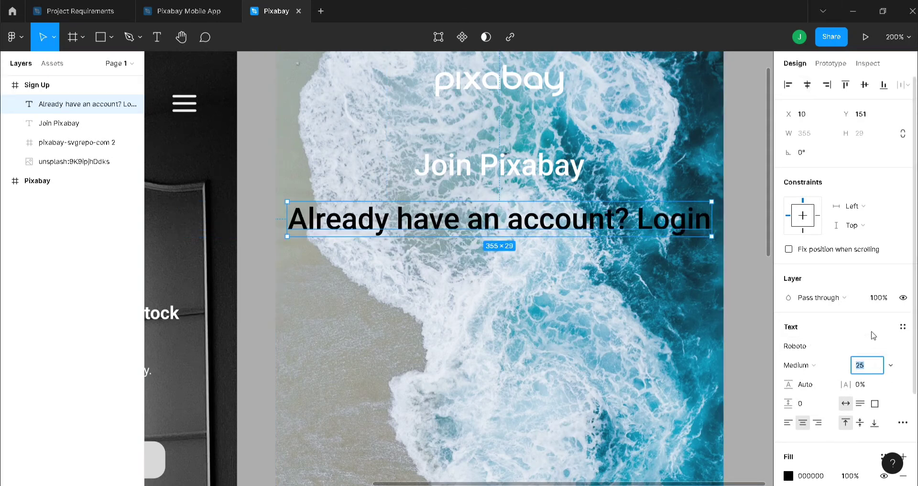
key(Return)
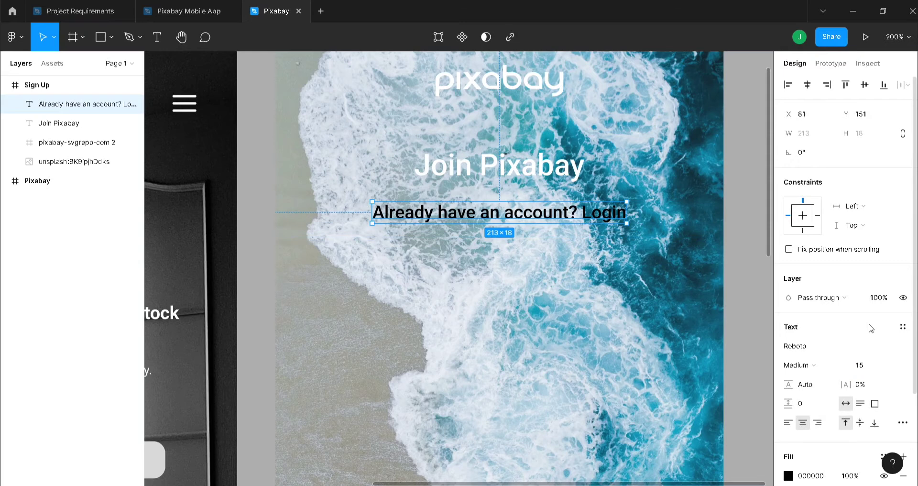
drag(523, 223, 522, 205)
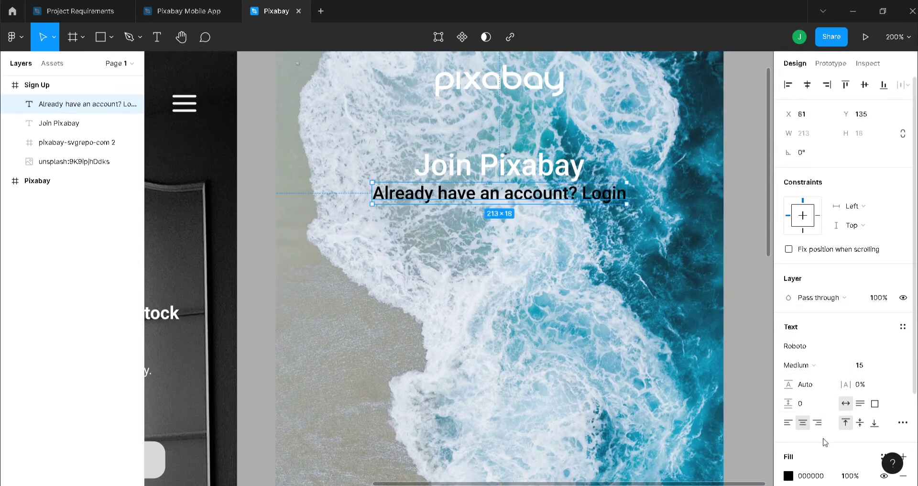
- Set the fill of the "Already have an account? Login" text to white (FFFFFF)
scroll(821, 445, down, 2)
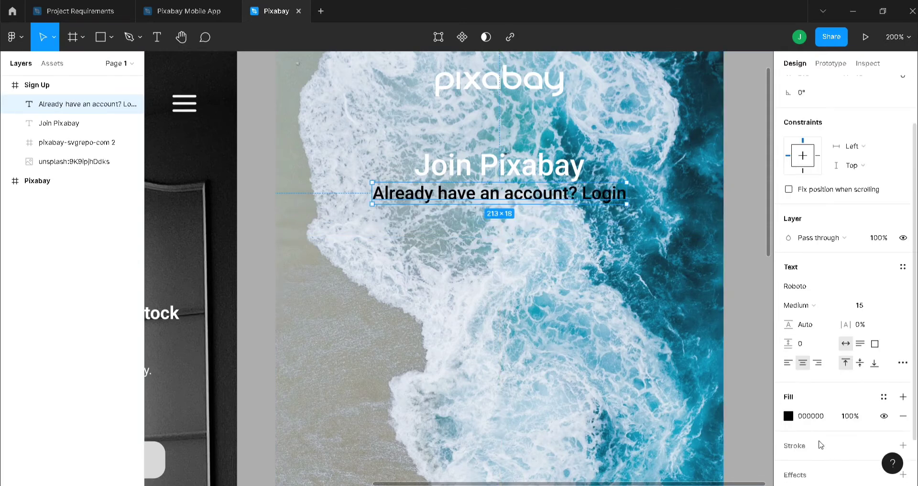
click(804, 418)
text(ff)
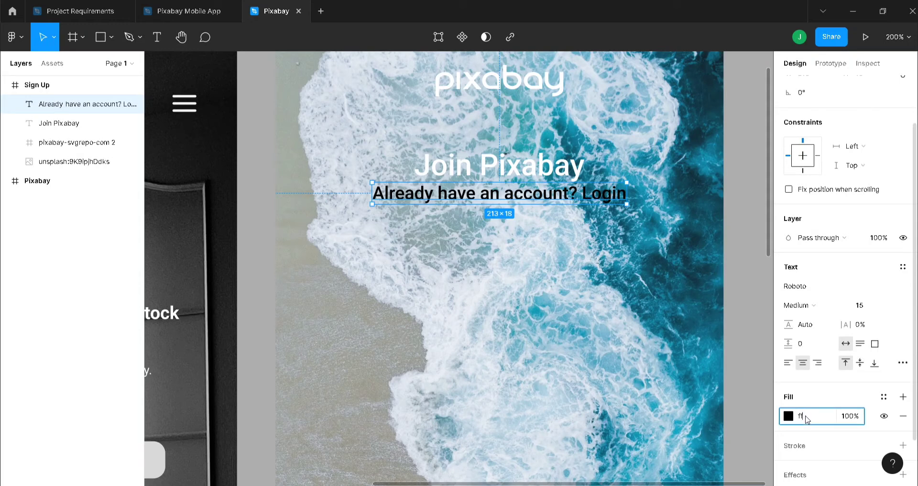
text(ffff)
key(Return)
key(Escape)
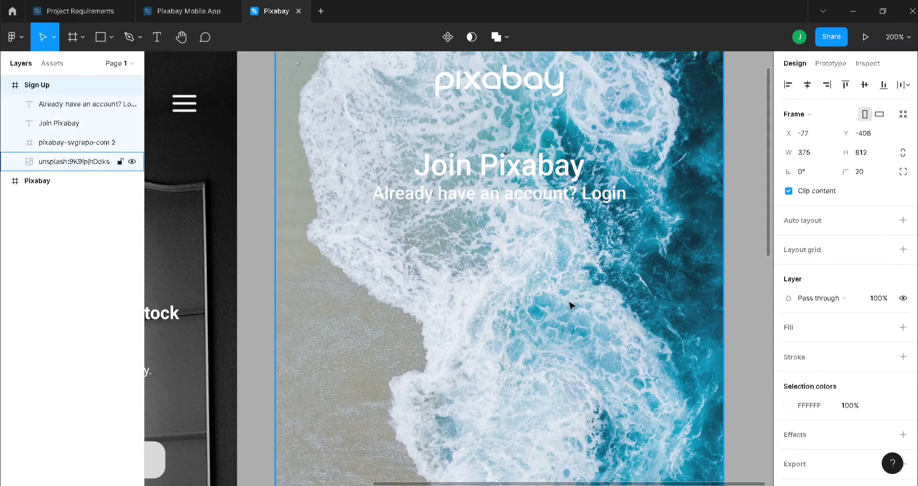
click(541, 200)
double_click(541, 197)
click(541, 238)
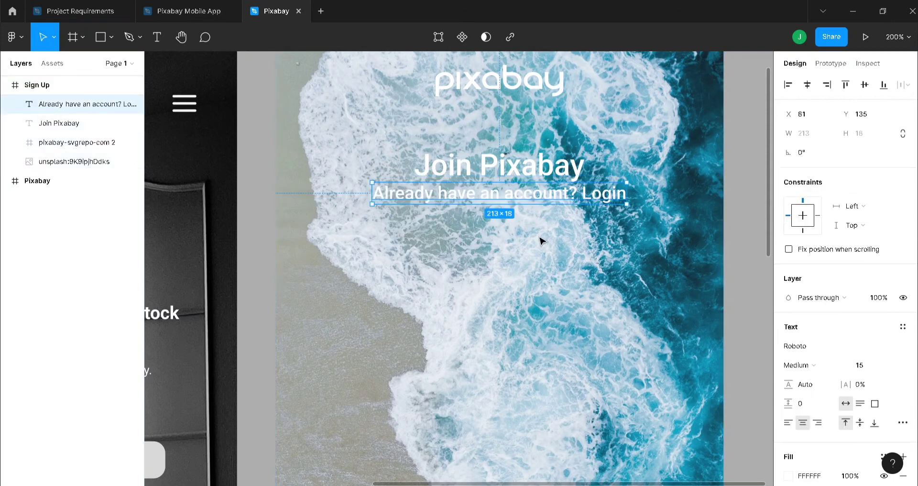
drag(541, 200, 543, 200)
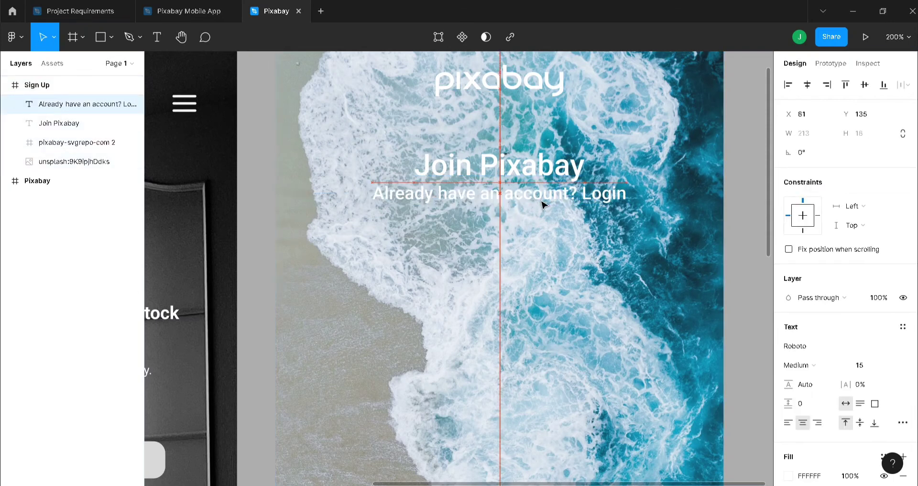
click(550, 261)
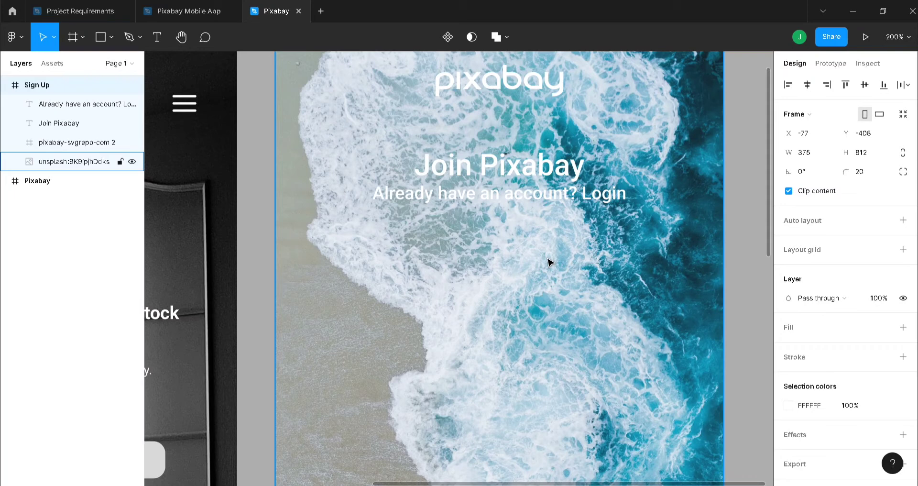
- Widen the ocean photo past the Sign Up frame's left edge to about 663 px, keeping its height at 812
key(shift+0)
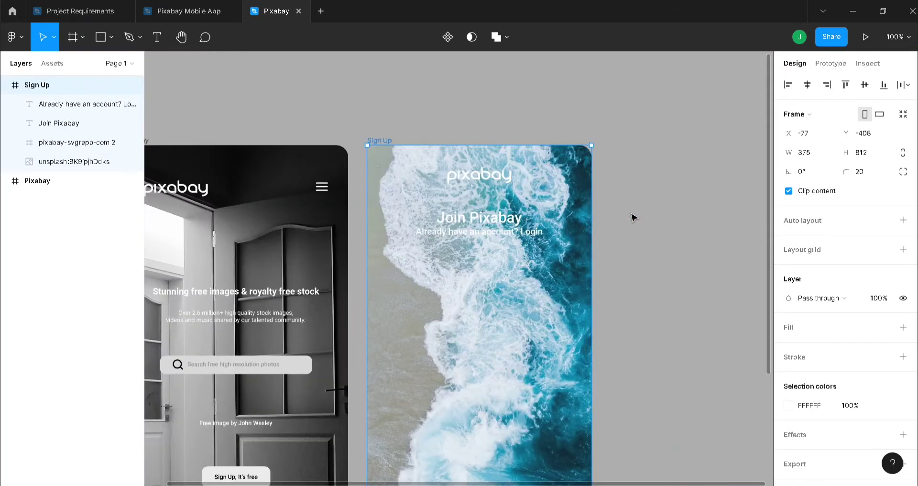
click(390, 321)
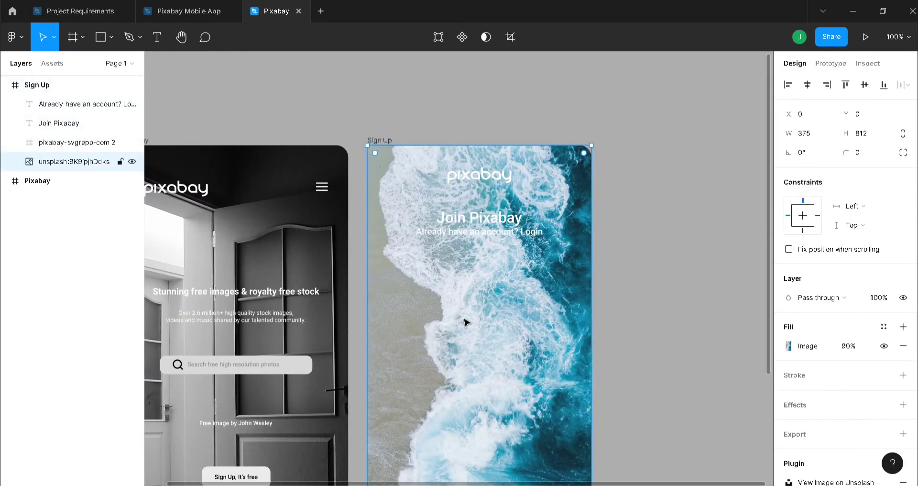
scroll(670, 345, down, 1)
drag(365, 316, 195, 260)
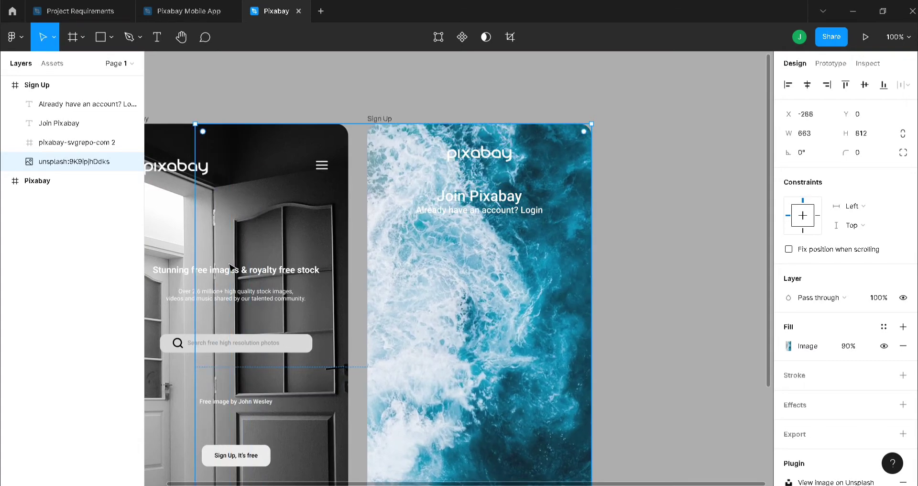
- Widen the ocean photo past the Sign Up frame's left edge to about 667 px and lock its layer
scroll(711, 297, down, 1)
scroll(711, 297, down, 1)
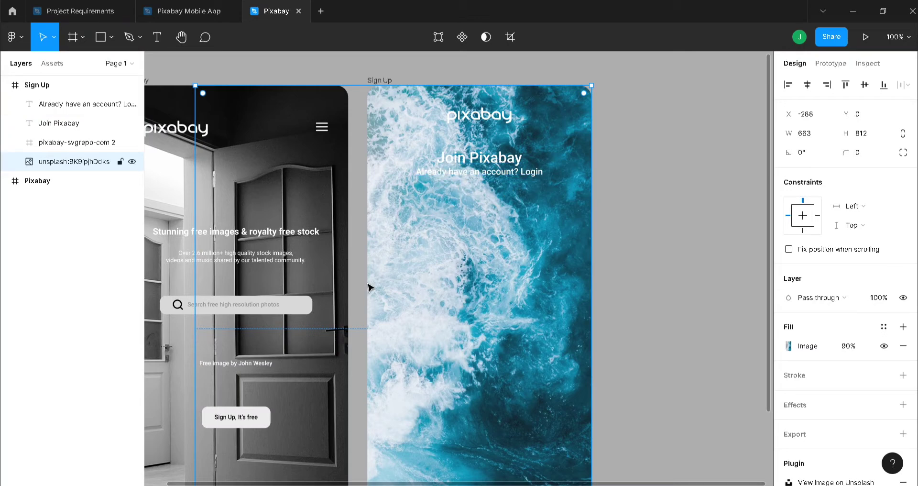
mouse_move(195, 213)
mouse_down()
mouse_move(368, 216)
mouse_move(193, 203)
mouse_up()
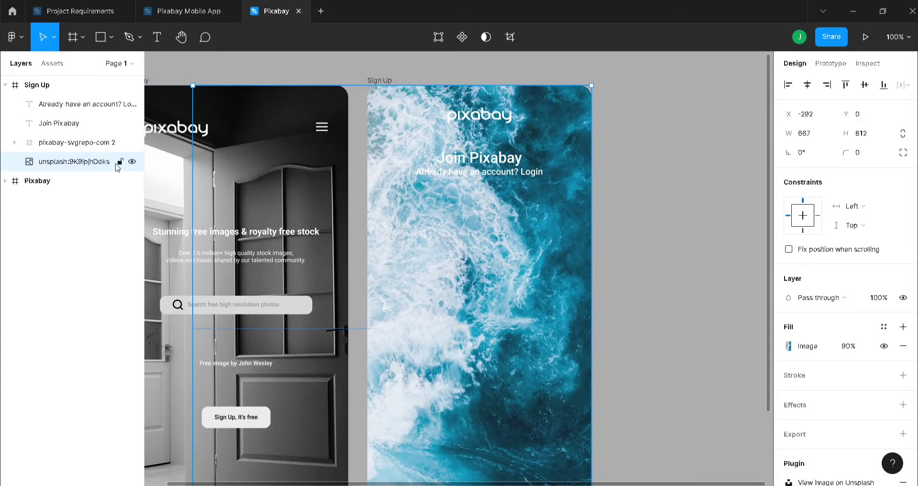
click(650, 138)
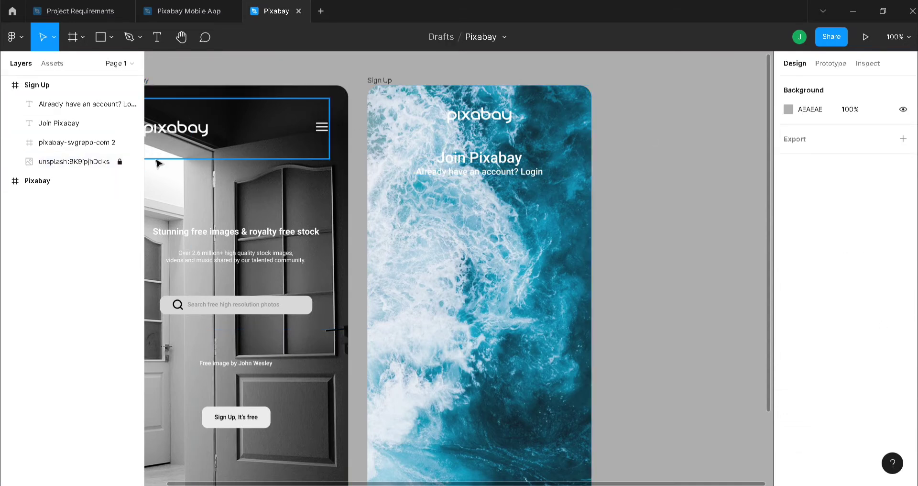
click(120, 162)
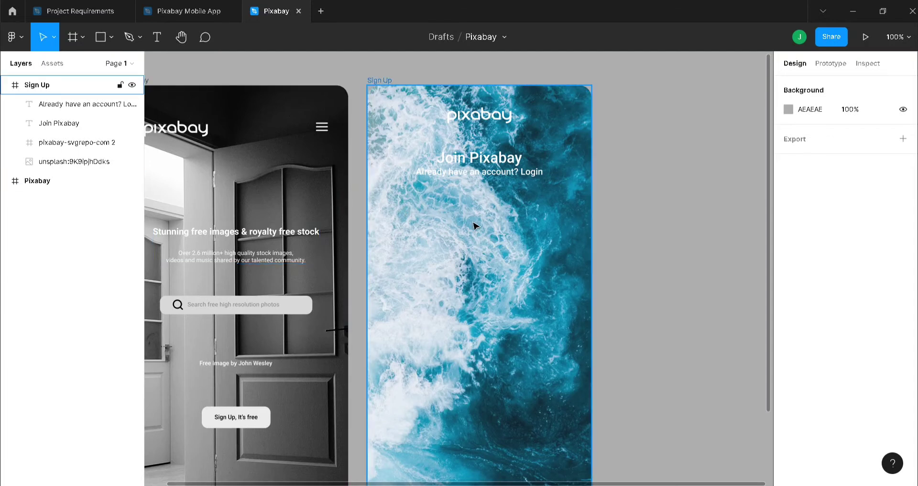
click(120, 163)
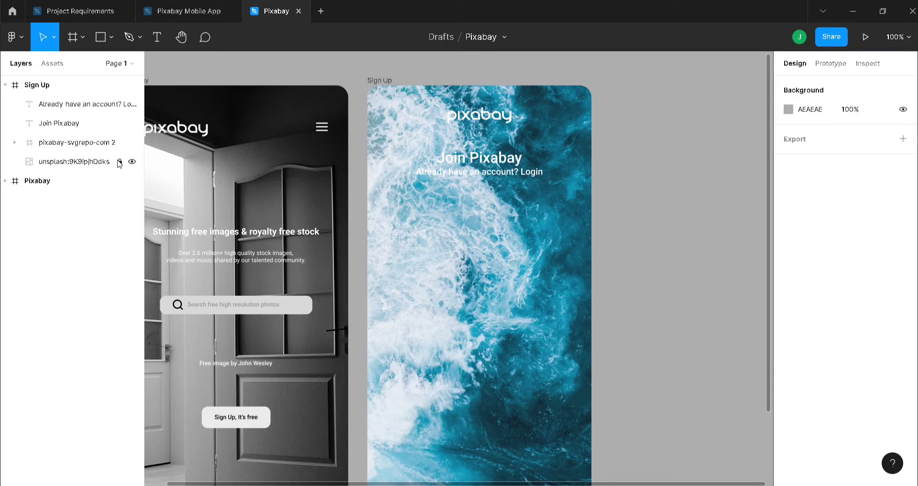
- Draw a rectangle about 235 × 34 px below the login prompt and centre it horizontally in the Sign Up frame
key(ctrl+plus)
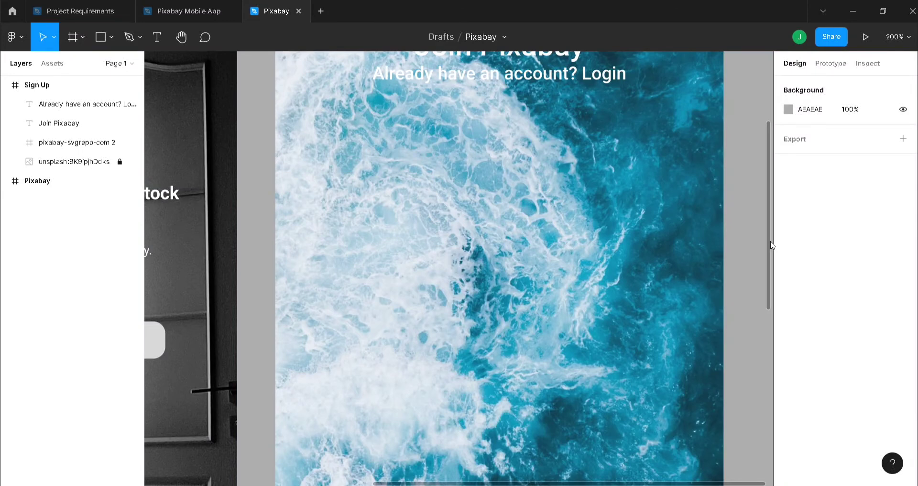
scroll(424, 314, up, 3)
key(r)
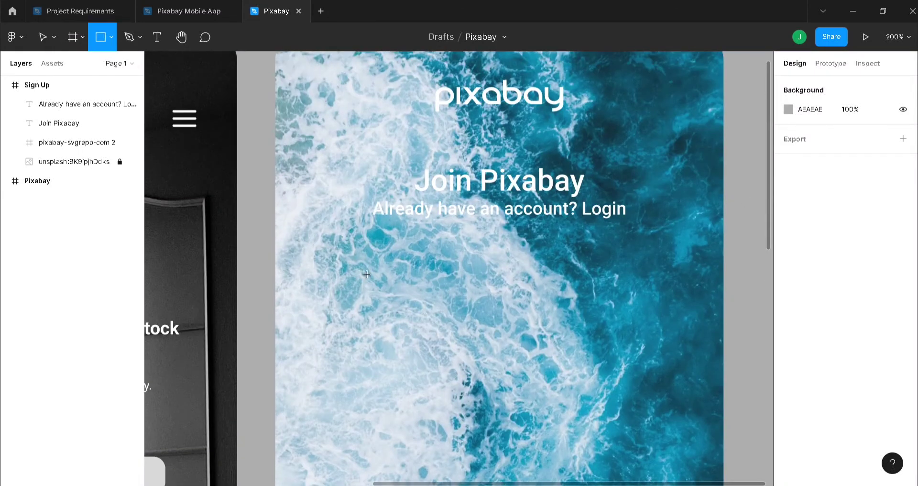
drag(365, 272, 482, 301)
mouse_move(534, 311)
mouse_down()
mouse_move(681, 311)
mouse_move(647, 312)
mouse_up()
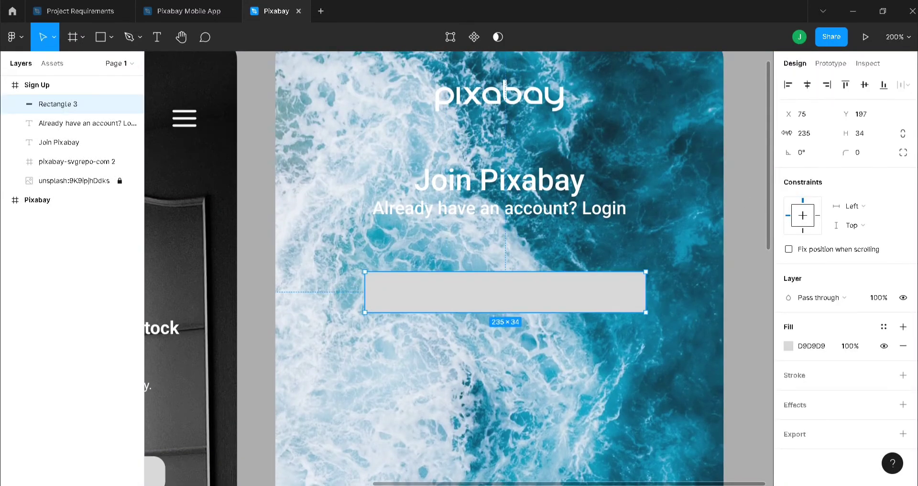
click(814, 89)
- Set the new rectangle's corner radius to 10
click(860, 149)
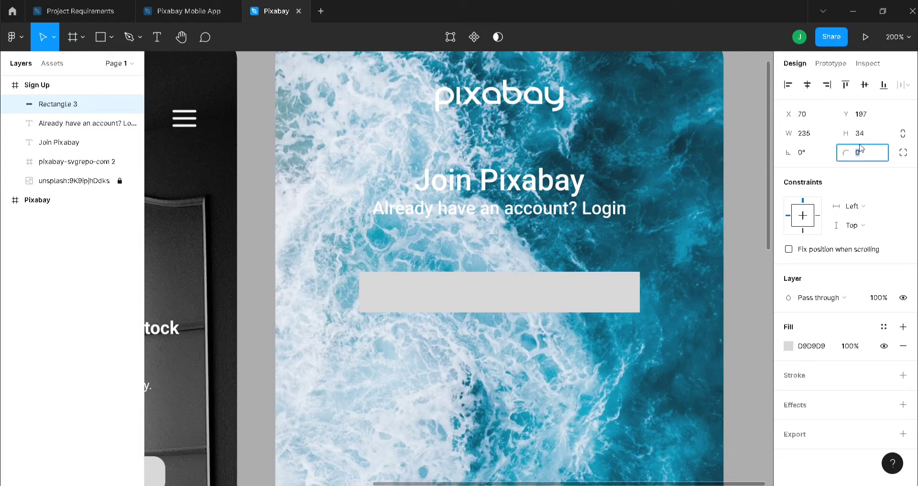
text(10)
key(Return)
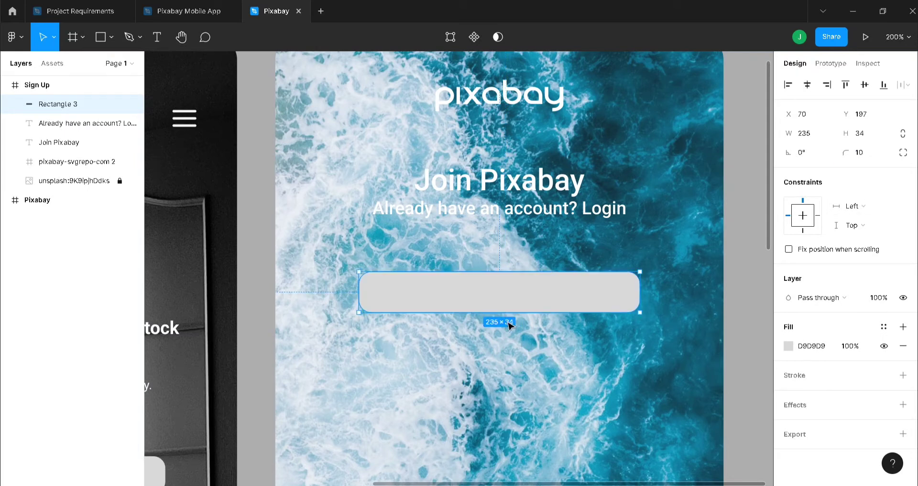
- Change the rounded rectangle's fill to a solid dark blue
click(788, 346)
click(731, 346)
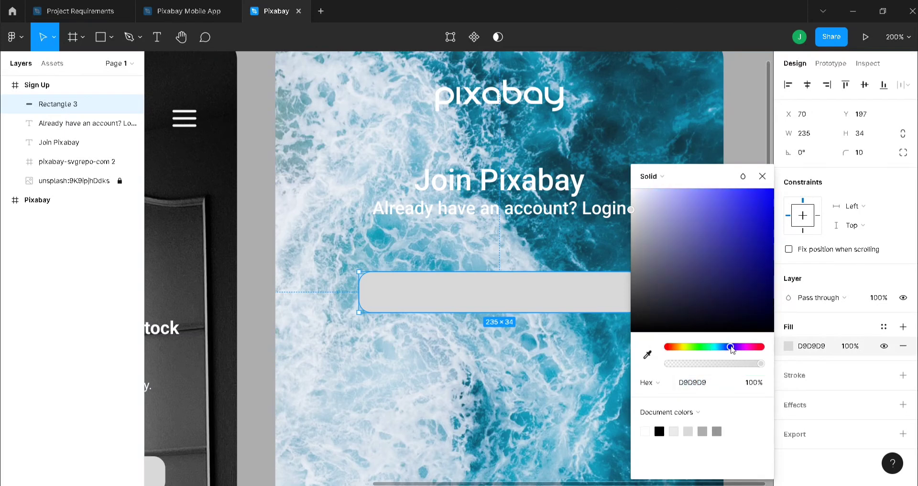
drag(731, 349, 726, 350)
drag(733, 236, 745, 262)
click(763, 178)
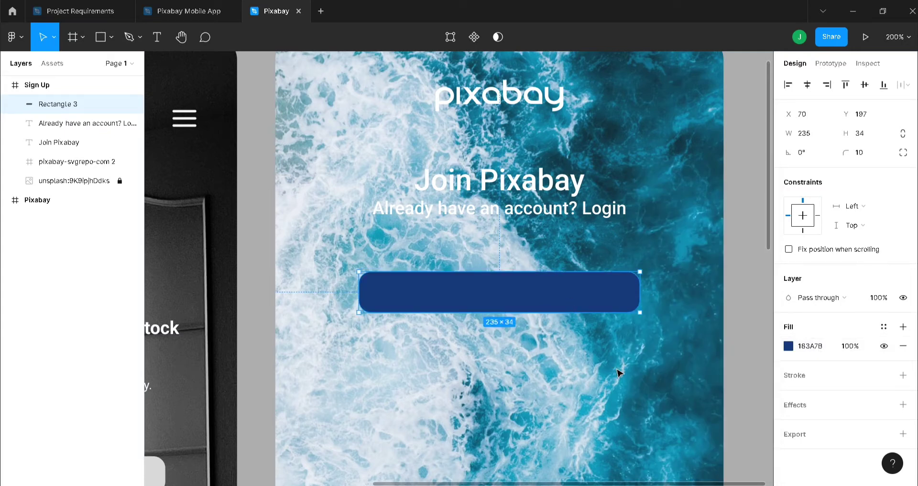
- Copy the white Facebook icon from the Project Requirements file and paste it into the Sign Up frame of the Pixabay file
click(79, 11)
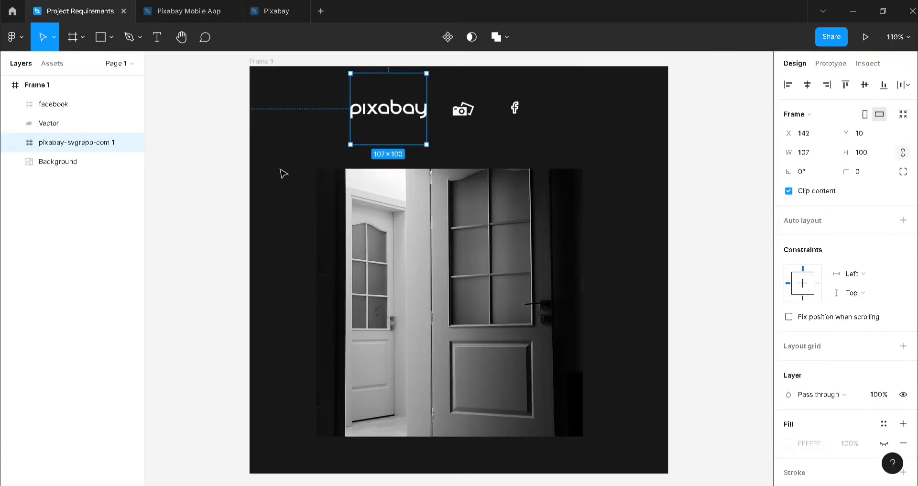
click(515, 110)
key(ctrl+c)
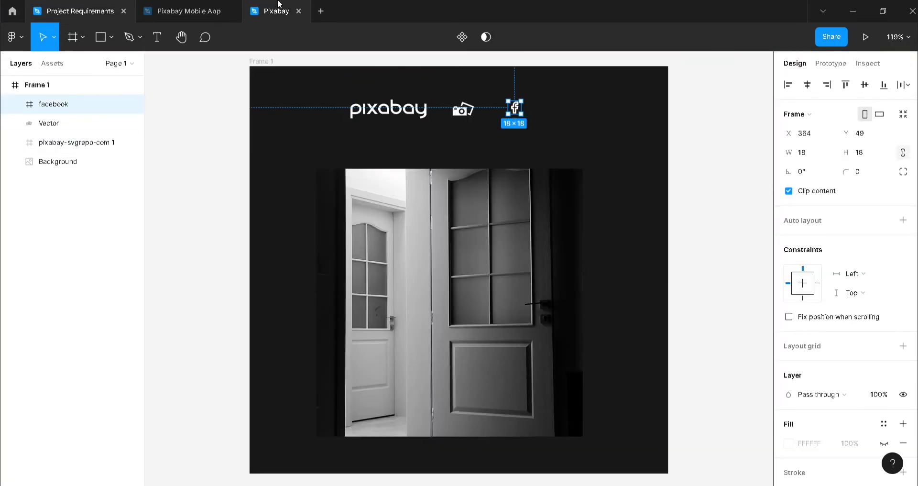
click(276, 10)
key(ctrl+v)
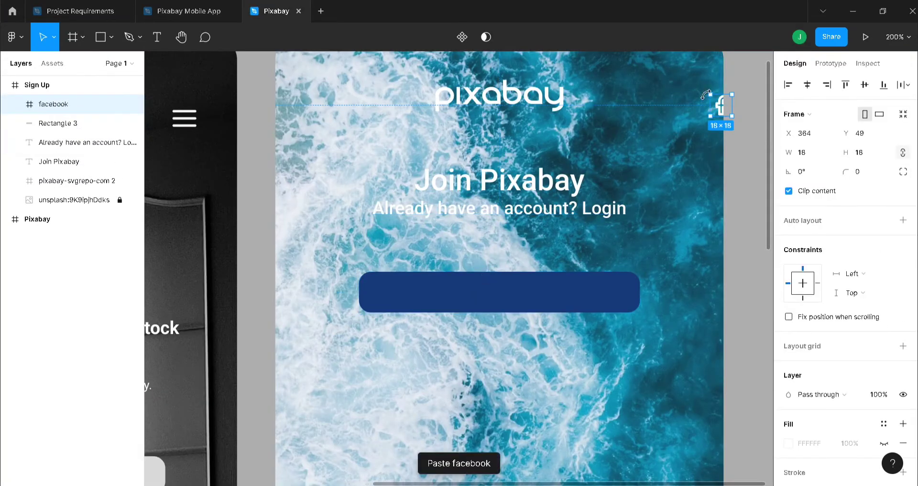
- Move the Facebook icon, at its 18 × 18 size, into the left end of the blue rectangle, centred vertically at X 81, Y 205
drag(711, 108, 455, 307)
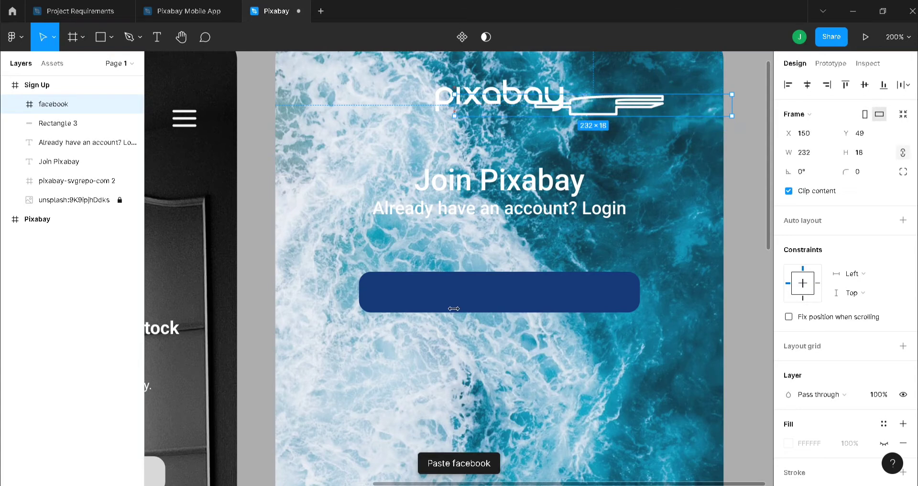
key(ctrl+z)
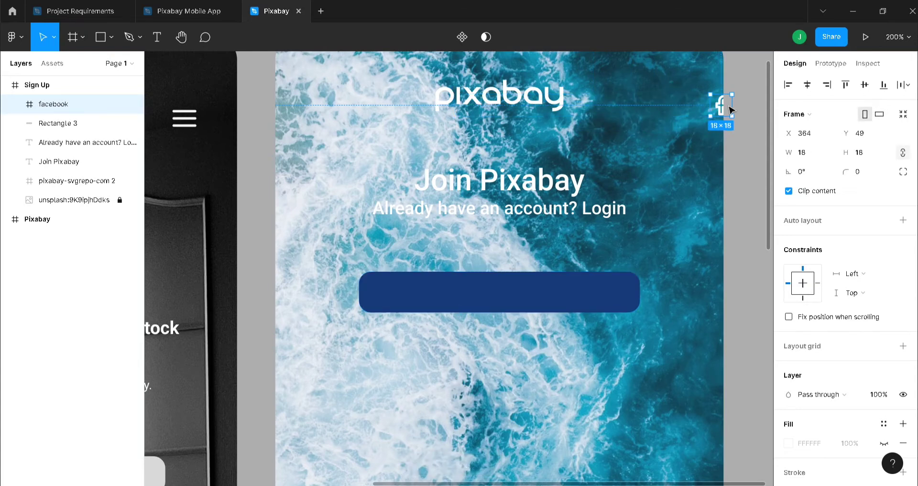
drag(730, 109, 393, 296)
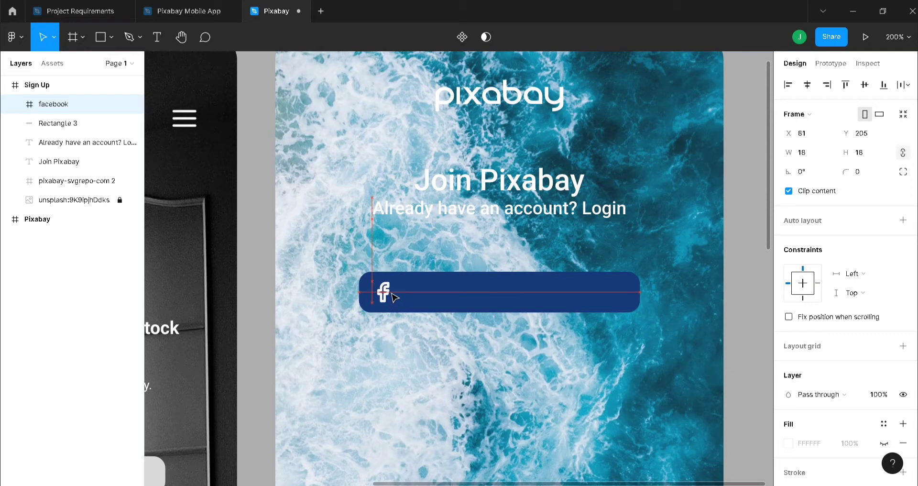
key(Escape)
- Add the text "Login using Facebook" and place it inside the blue rectangle beside the icon, at Y 205
key(t)
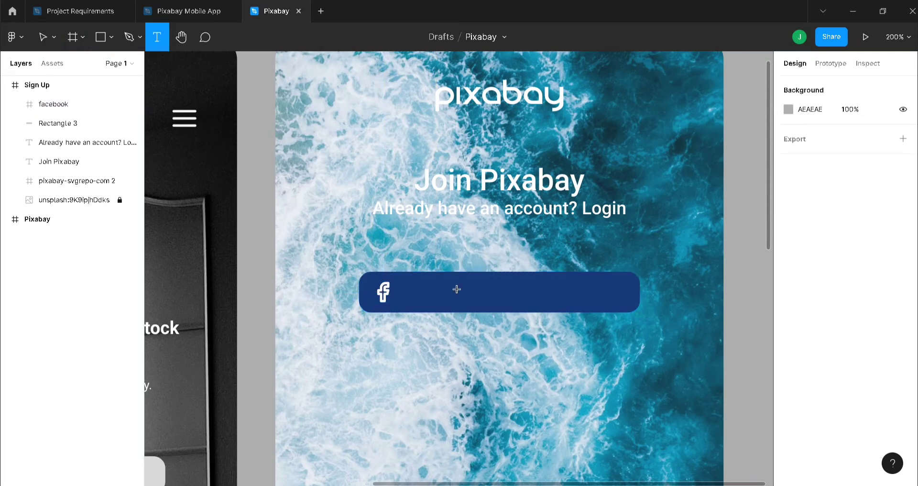
click(420, 293)
text(Lo)
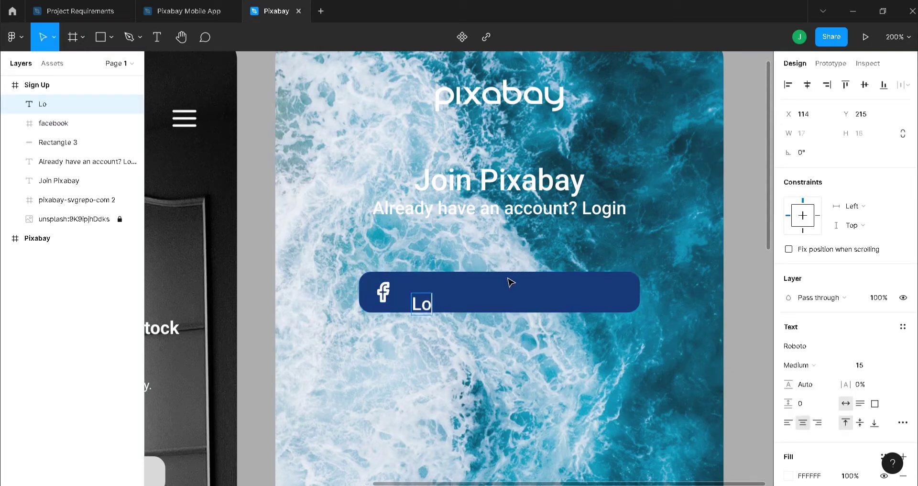
text(gin using FaceBook)
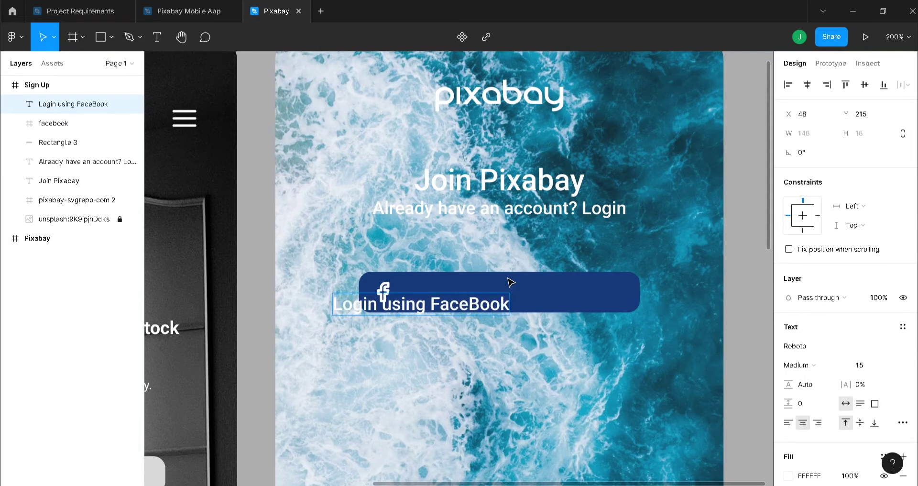
click(483, 309)
key(BackSpace)
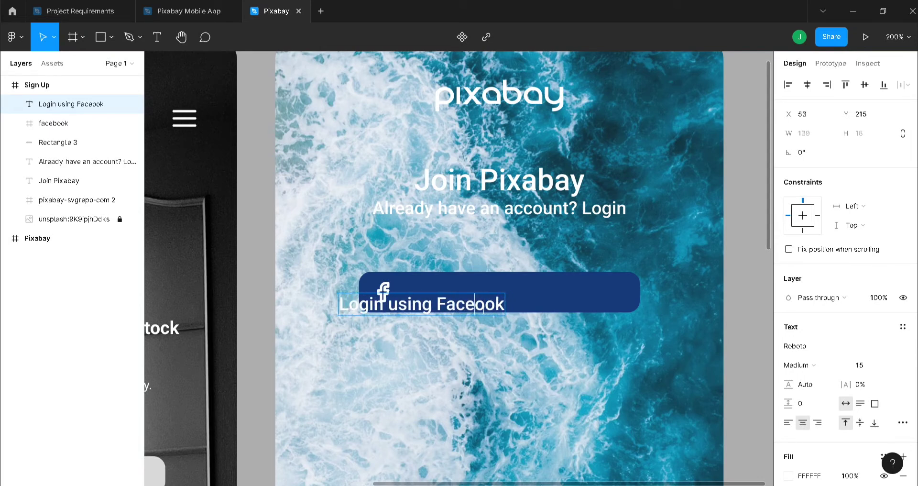
text(b)
drag(474, 310, 540, 297)
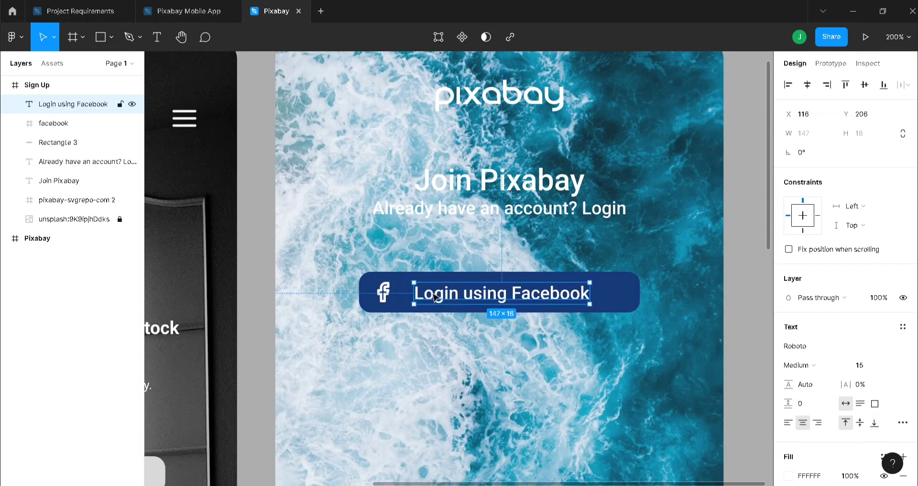
drag(483, 295, 483, 294)
- Group the "Login using Facebook" text, the icon and the blue rectangle, and name the group "Facebook"
shift+click(53, 122)
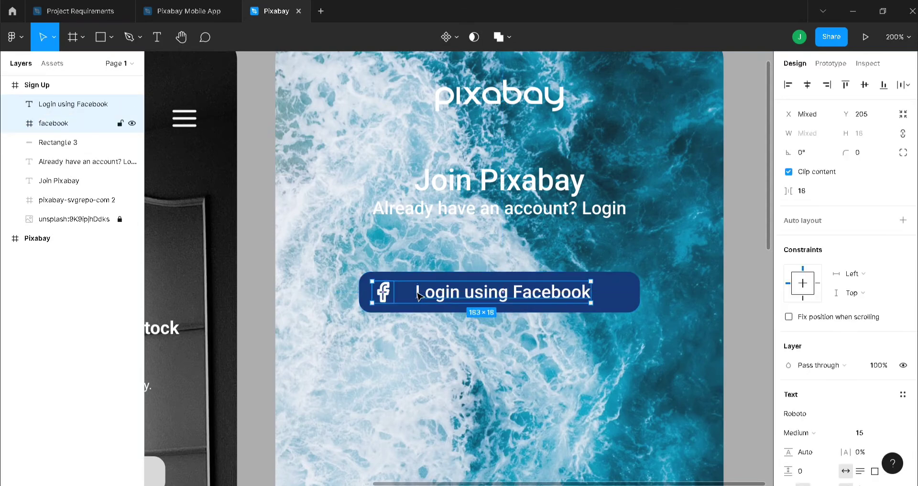
shift+click(52, 142)
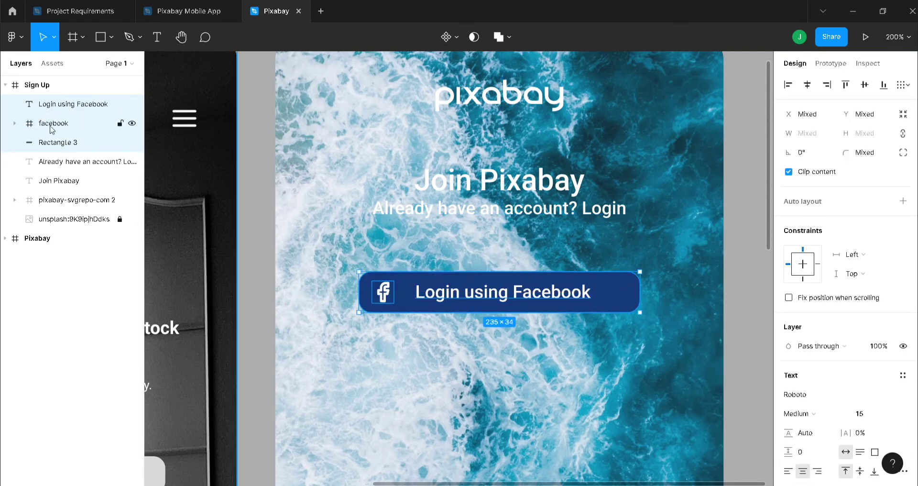
key(ctrl+g)
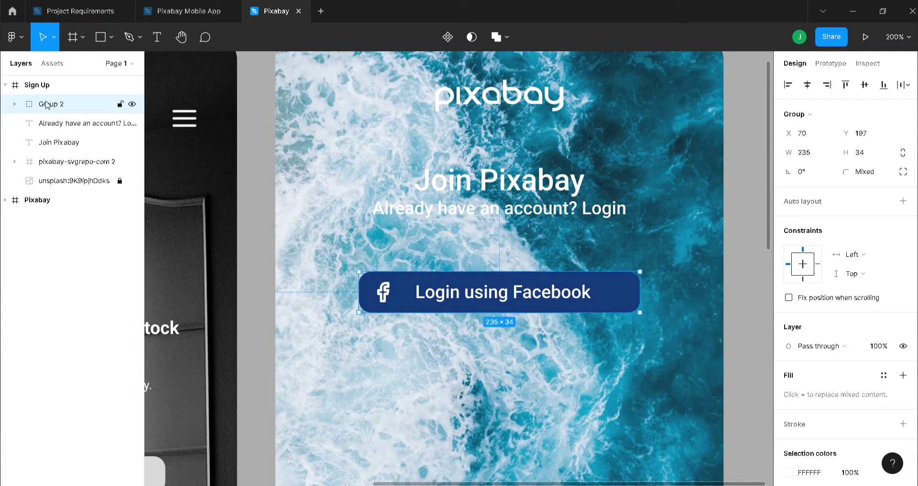
double_click(46, 104)
text(Facebook)
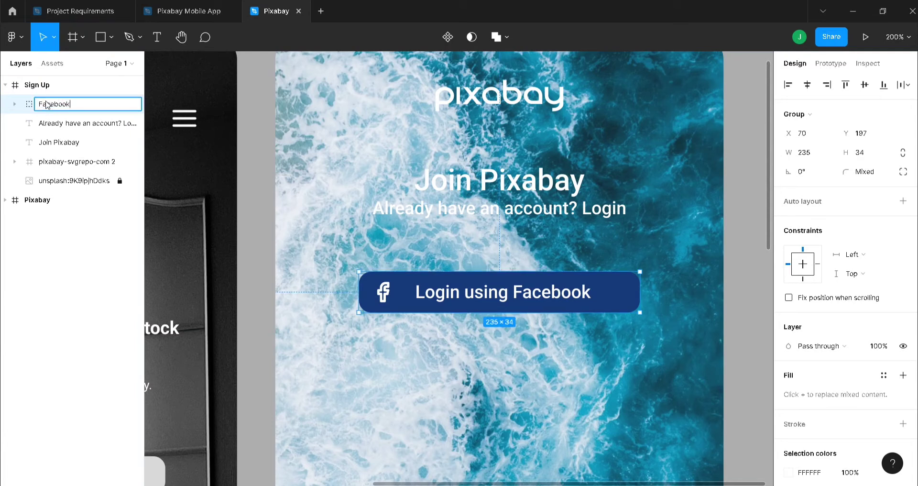
key(Return)
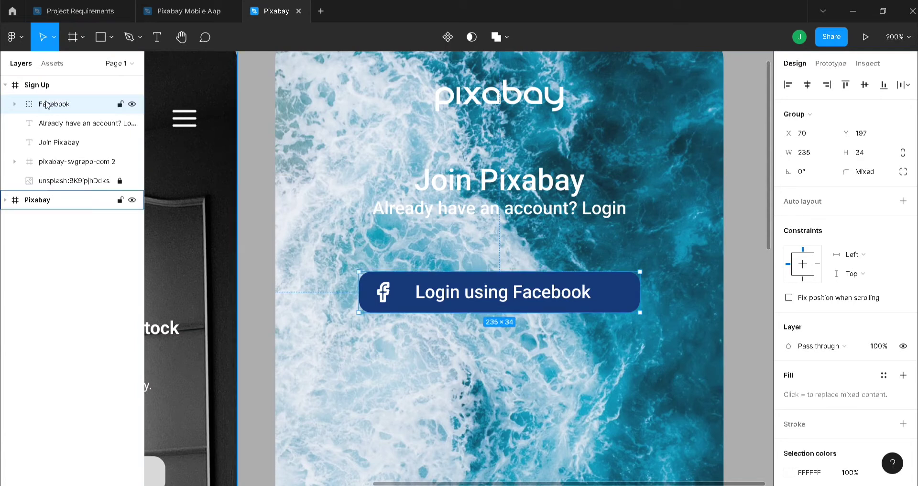
- Rename the ocean photo layer to "Background"
double_click(77, 182)
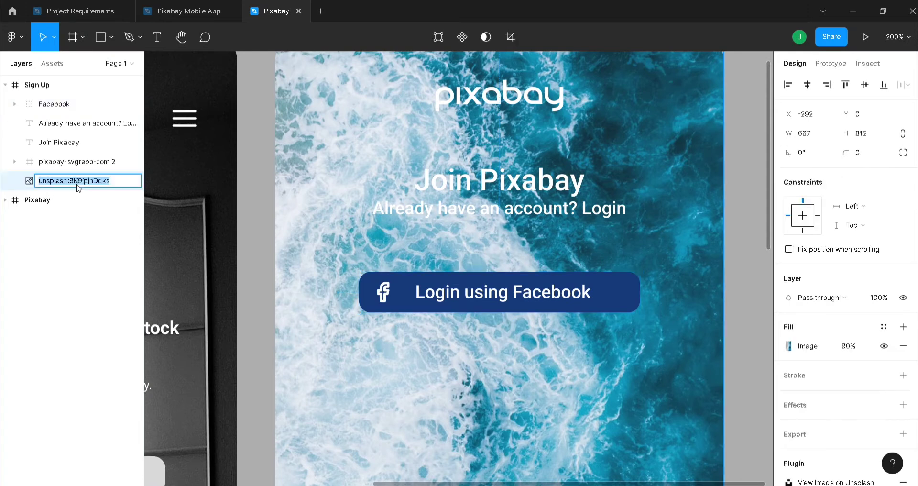
text(Background)
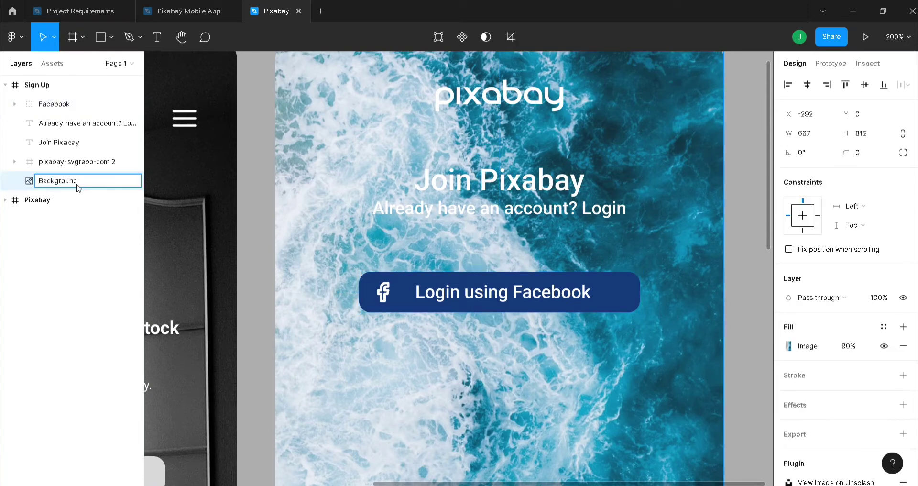
key(Return)
key(ctrl+shift+l)
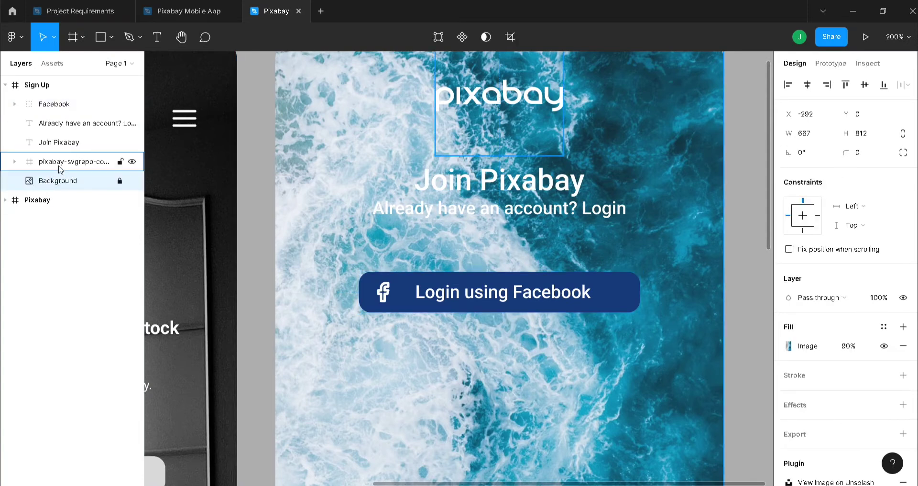
- Group the pixabay logo, "Join Pixabay" heading and login prompt, and move the group above the Facebook group in the layer order
click(60, 162)
shift+click(68, 142)
shift+click(69, 123)
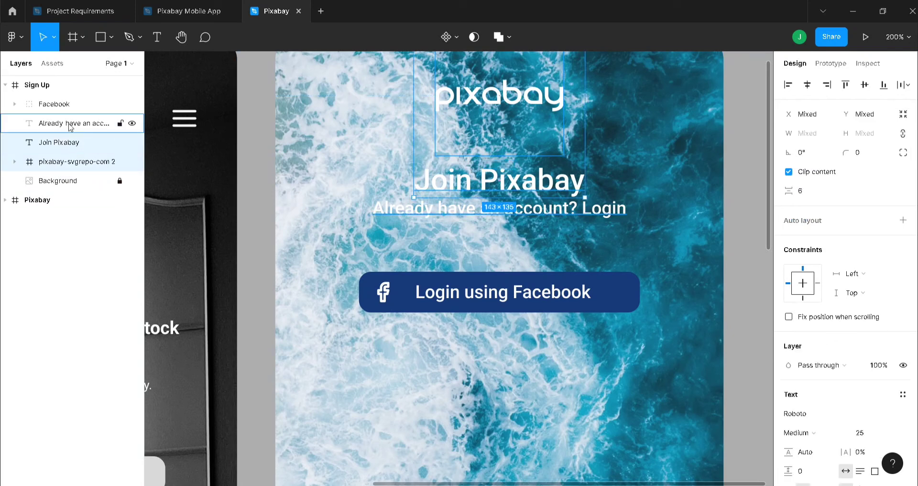
key(ctrl+g)
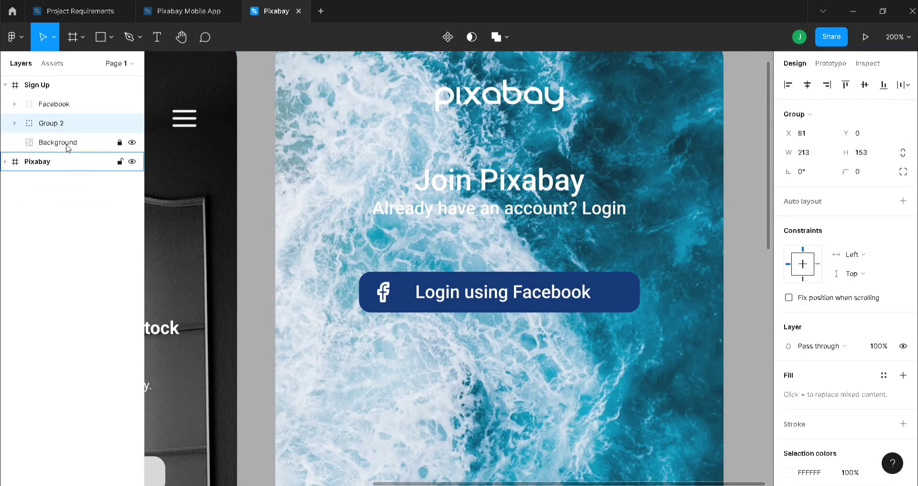
drag(53, 125, 54, 99)
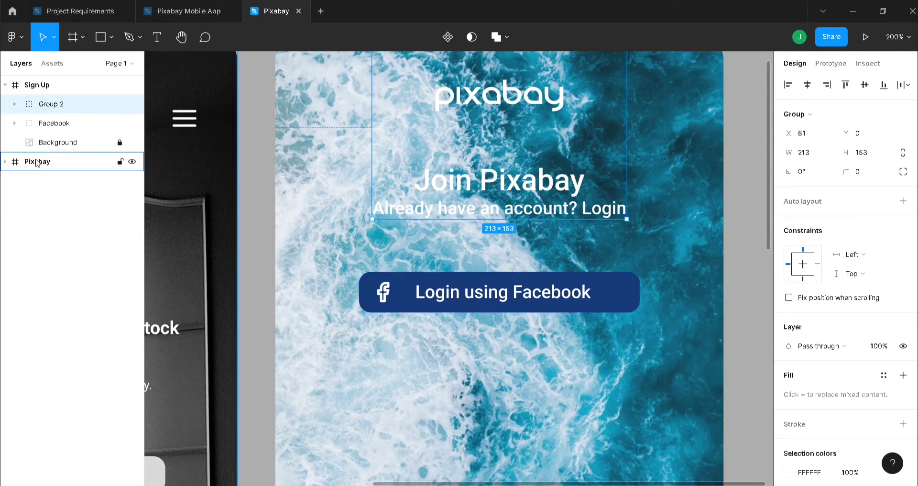
scroll(498, 268, down, 5)
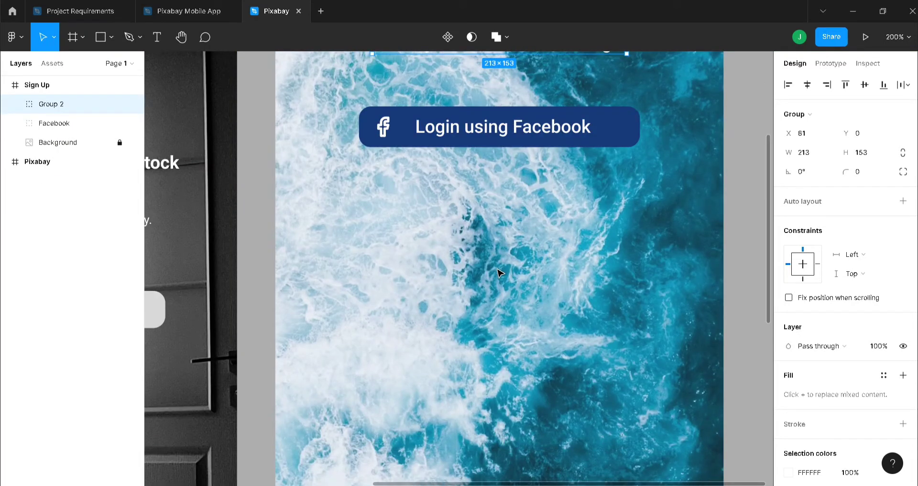
- Add the text "OR" below the Facebook login button
key(t)
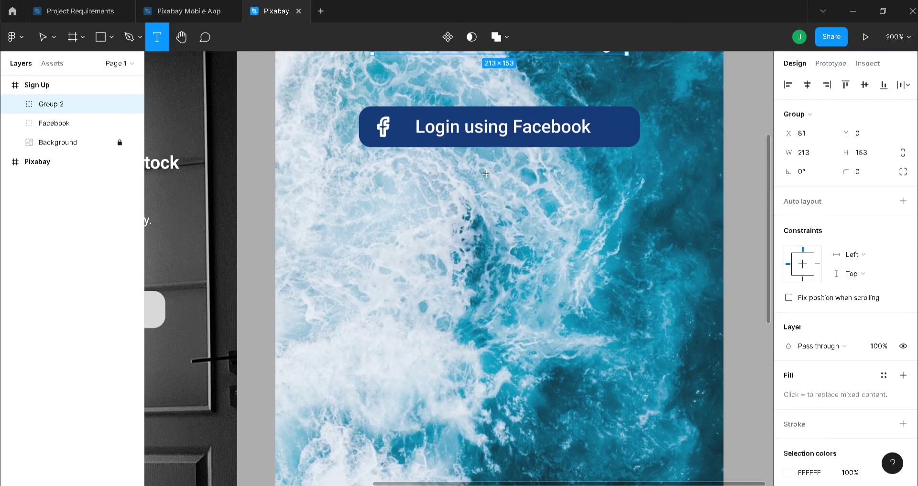
click(485, 174)
text(OR)
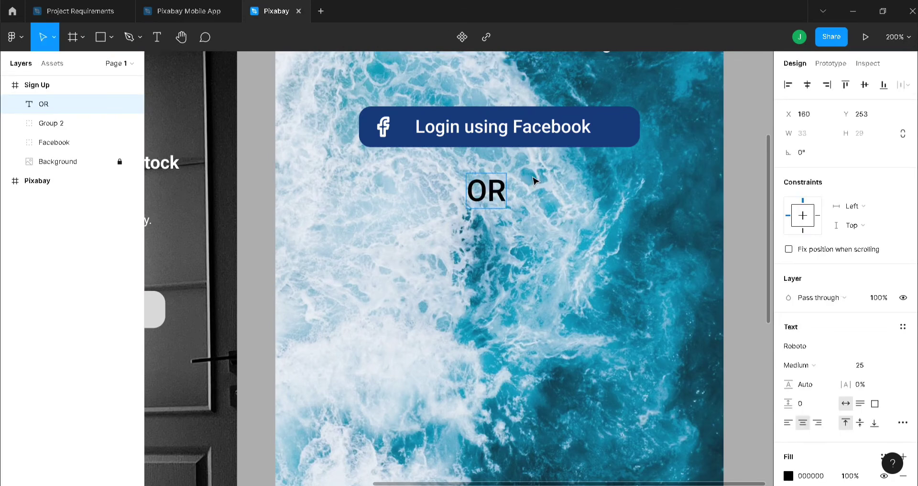
key(Escape)
- Set the "OR" text's fill to FFFFFF and centre it horizontally in the Sign Up frame
click(822, 478)
text(F)
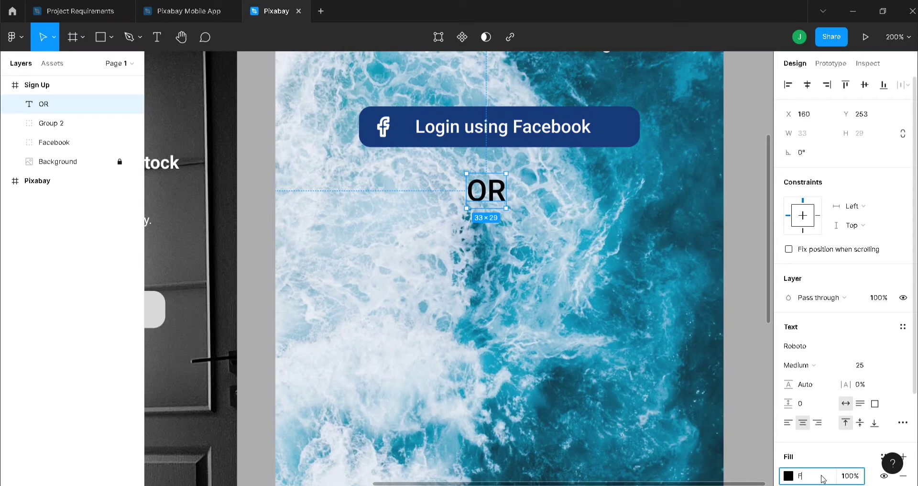
text(FFFFF)
key(Return)
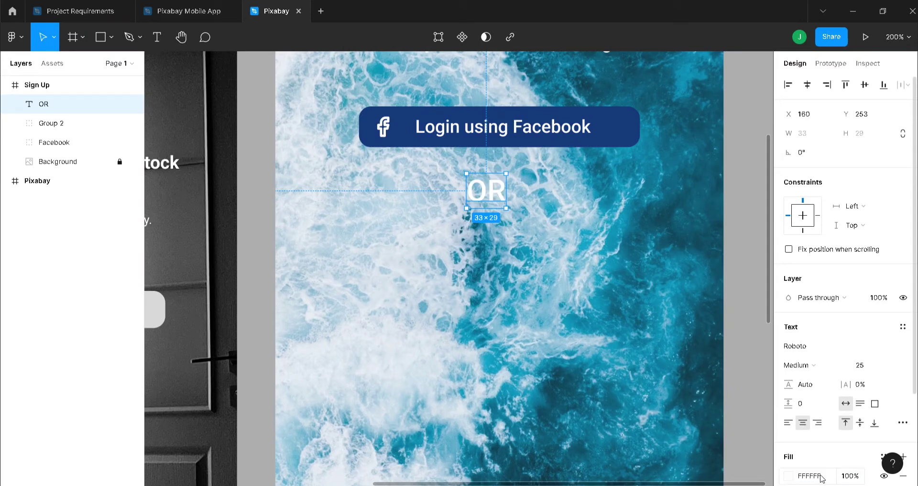
click(807, 85)
click(505, 255)
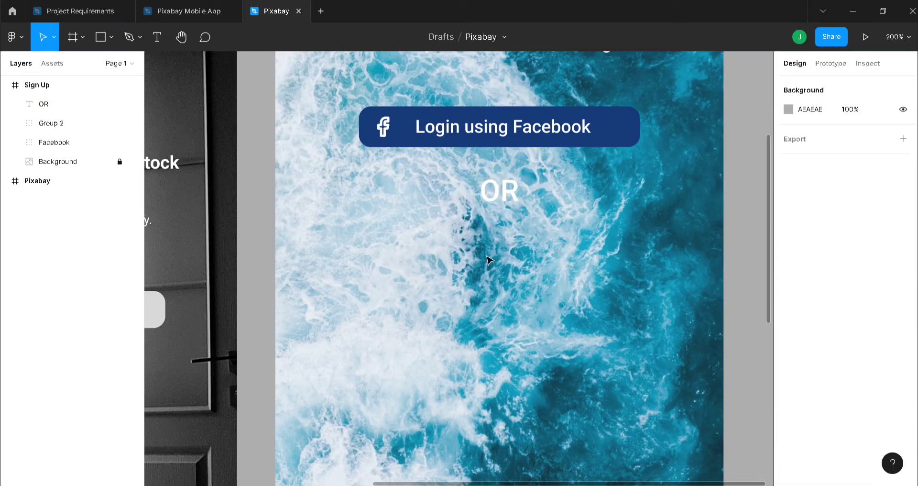
- Draw a rectangle about 117 by 23 below the "OR" text
key(r)
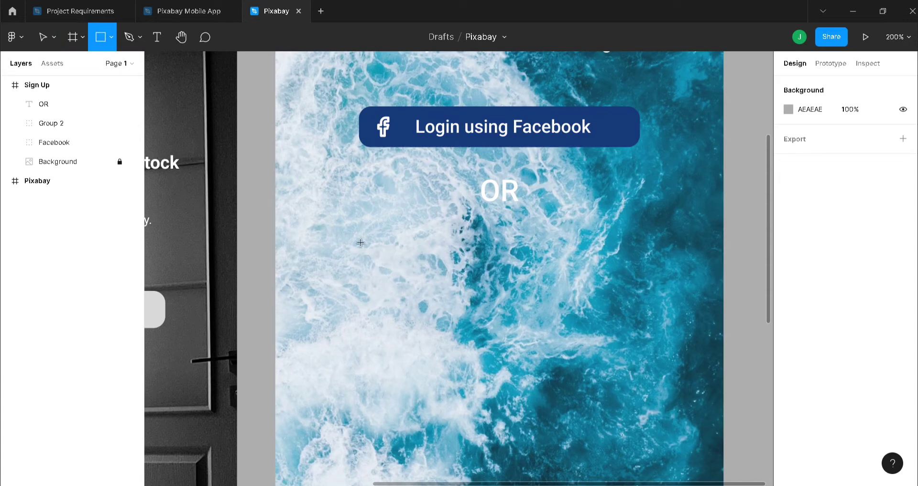
mouse_move(360, 242)
mouse_down()
mouse_move(422, 263)
mouse_move(499, 270)
mouse_up()
key(v)
- Add a layout grid to the Sign Up frame and change its type to columns
scroll(576, 267, up, 5)
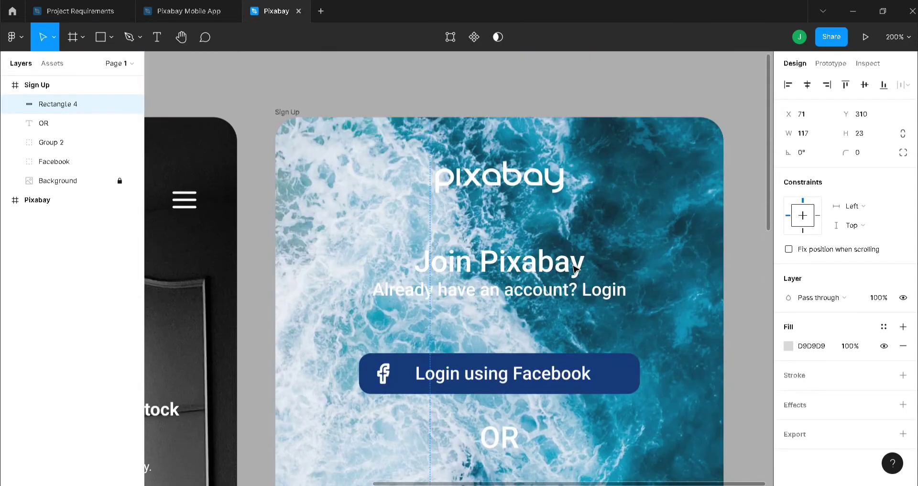
click(289, 112)
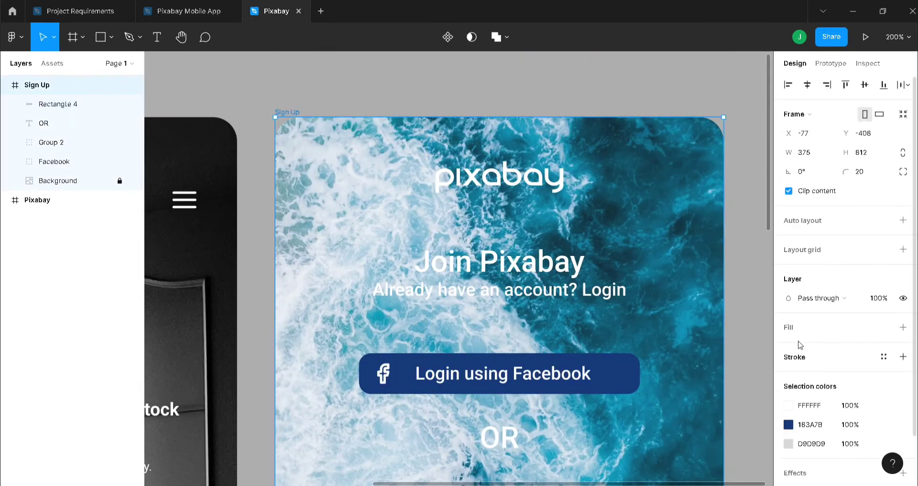
click(802, 249)
click(788, 269)
click(657, 271)
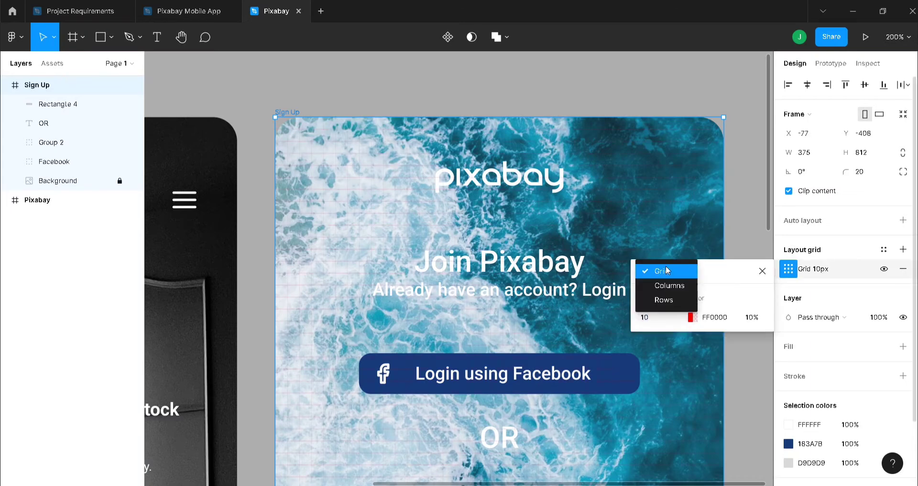
click(669, 285)
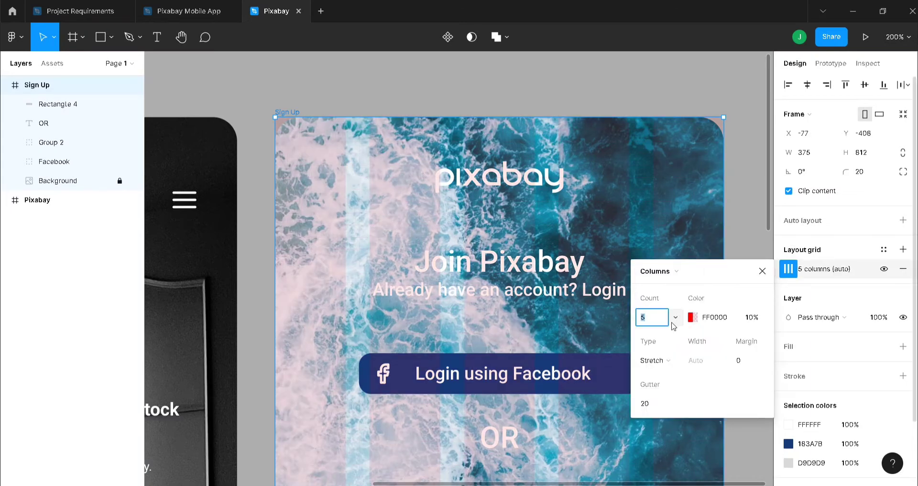
- Set the Sign Up frame's column grid to 11 columns with the Center type
text(111)
key(BackSpace)
click(665, 361)
click(665, 345)
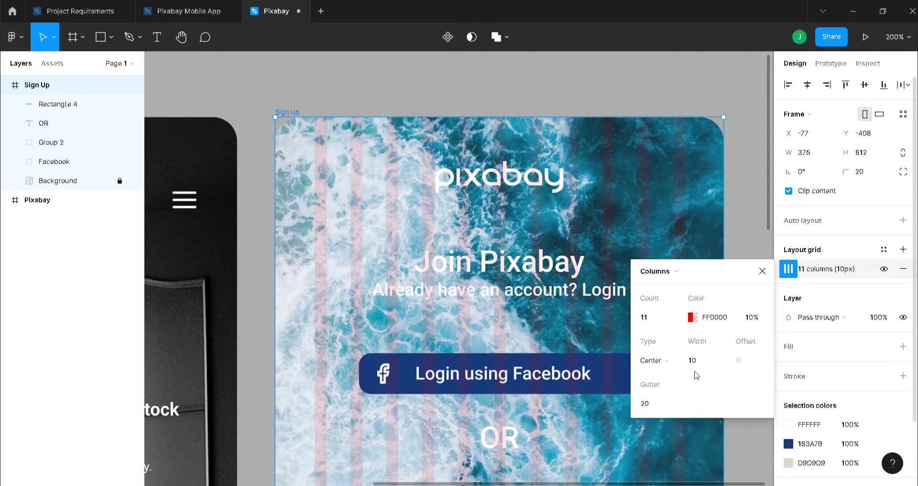
click(700, 362)
- Recolor the column grid to black, 000000, at 34% opacity
click(695, 317)
drag(611, 287, 448, 364)
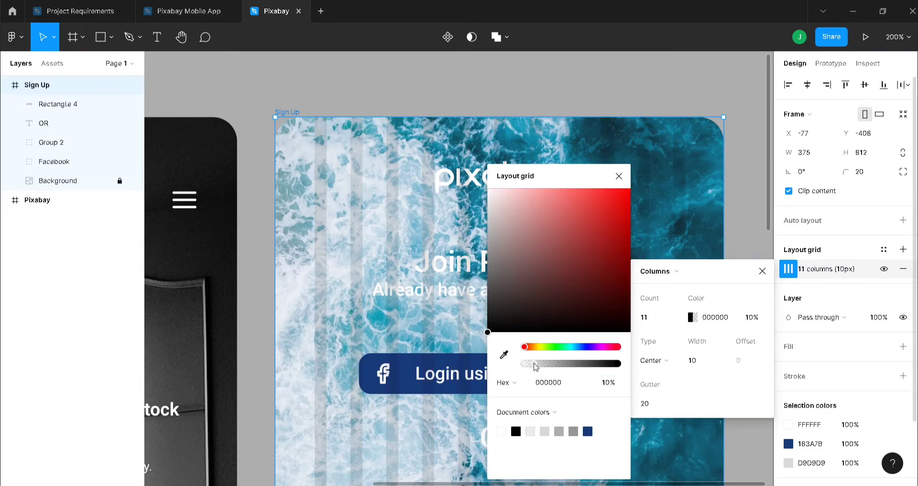
drag(536, 366, 556, 364)
click(619, 176)
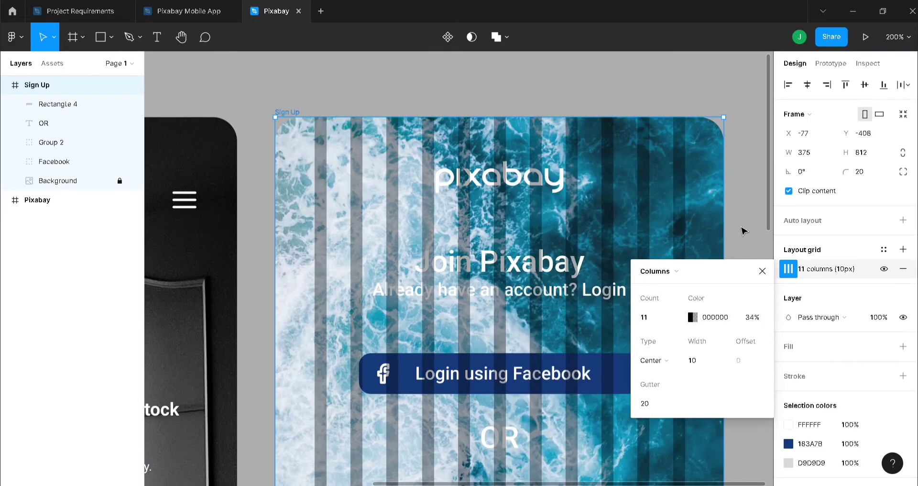
click(762, 270)
- Align the grey rectangle to the column grid at X 33, Y 315, and resize it to 130 by 25
scroll(750, 269, down, 5)
scroll(749, 270, up, 2)
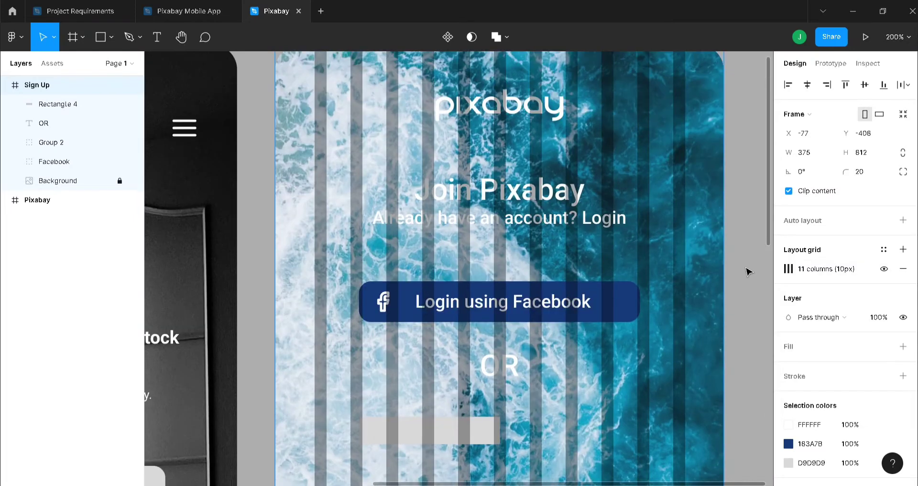
scroll(748, 270, down, 7)
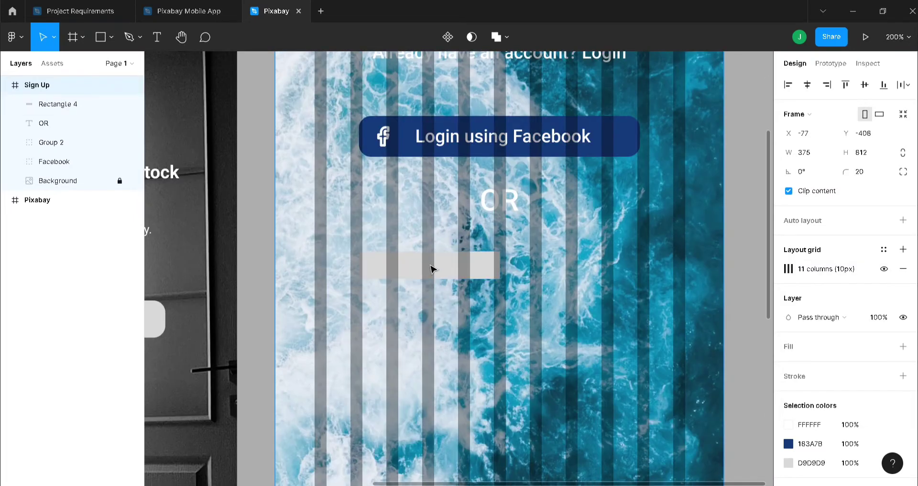
mouse_move(431, 269)
mouse_down()
mouse_move(441, 268)
mouse_move(411, 276)
mouse_move(470, 271)
mouse_move(430, 286)
mouse_up()
- Give the rectangle below "OR" a corner radius of 10 and a white FFFFFF fill
click(870, 152)
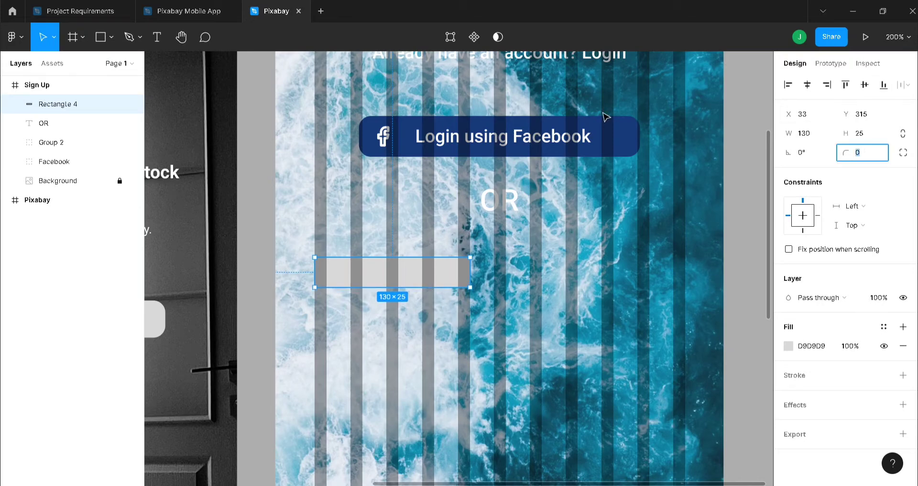
text(10)
key(Return)
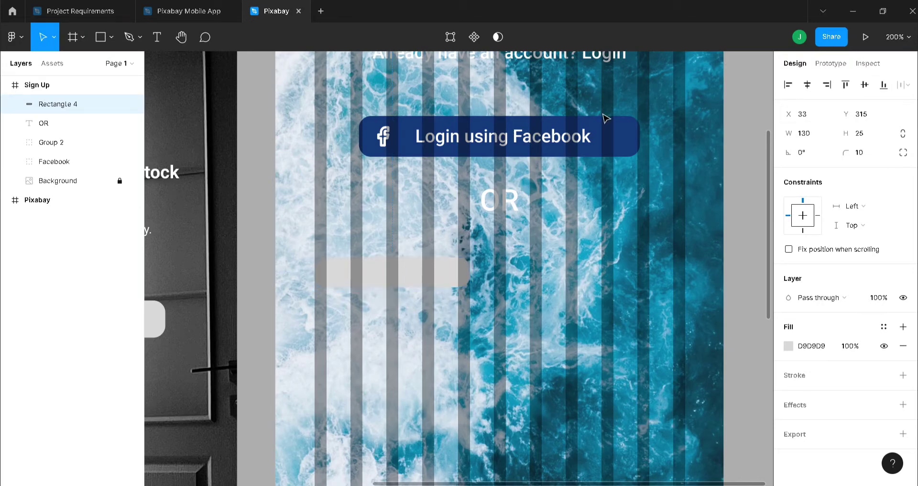
click(795, 349)
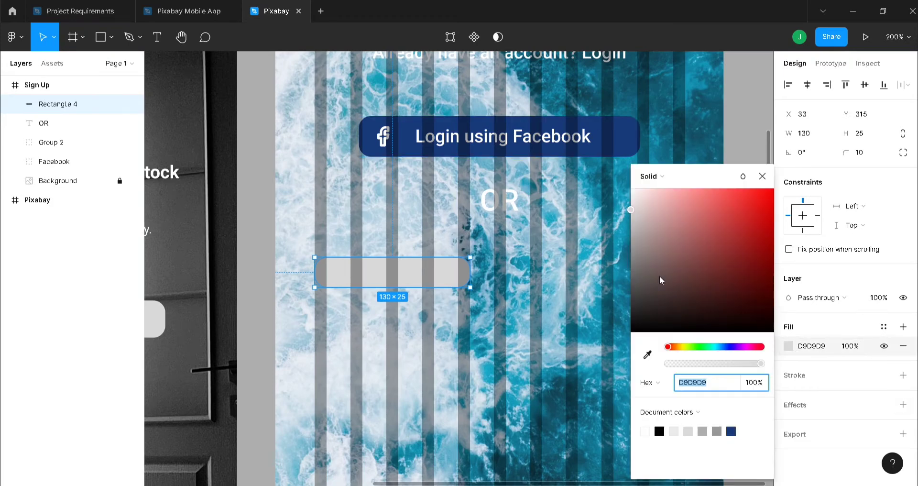
drag(638, 214, 631, 189)
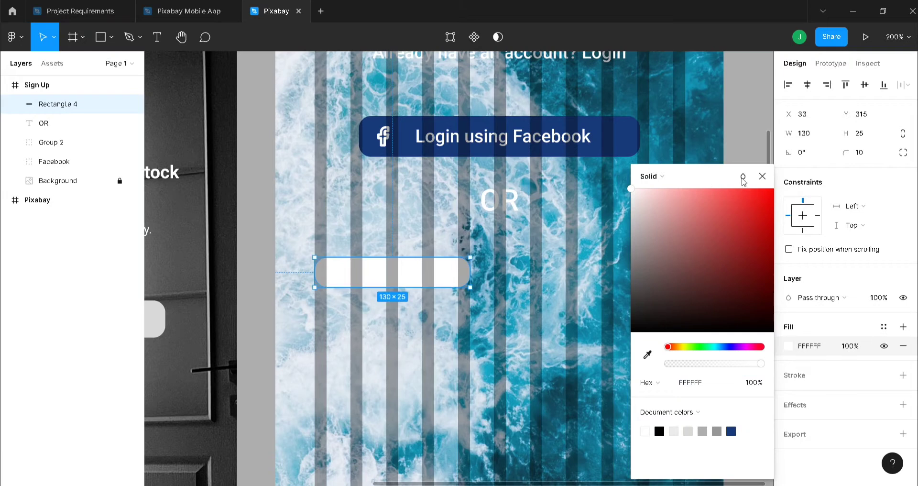
click(762, 176)
- Duplicate the white rounded rectangle twice, placing one copy beside it at X 213, Y 315 and the other below it at X 43, Y 381
key(ctrl+d)
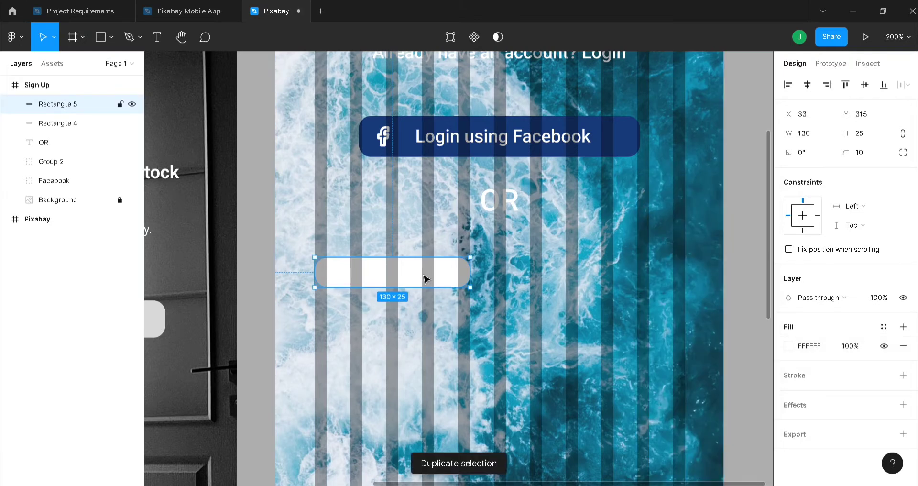
drag(425, 279, 641, 280)
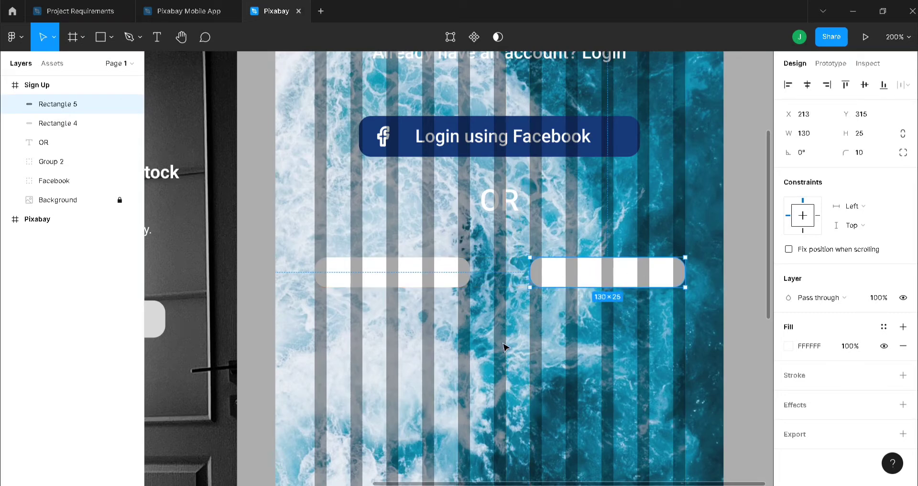
key(ctrl+d)
scroll(571, 309, right, 3)
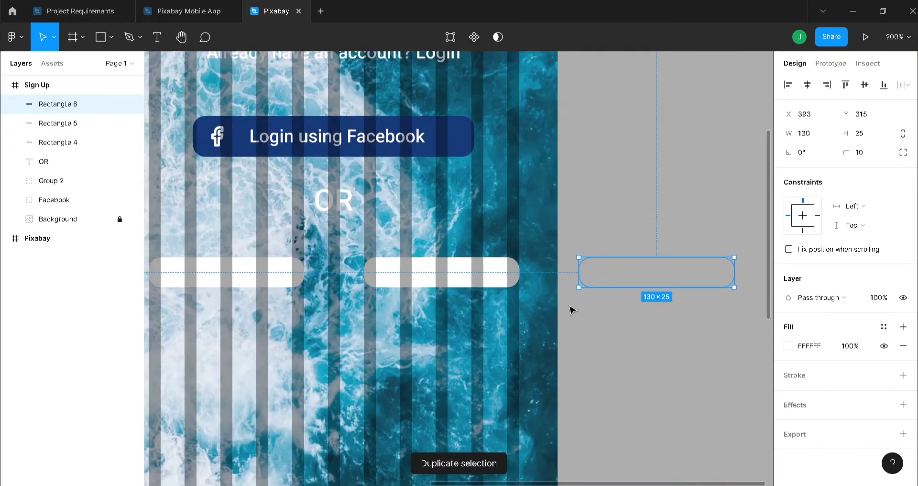
drag(658, 273, 247, 352)
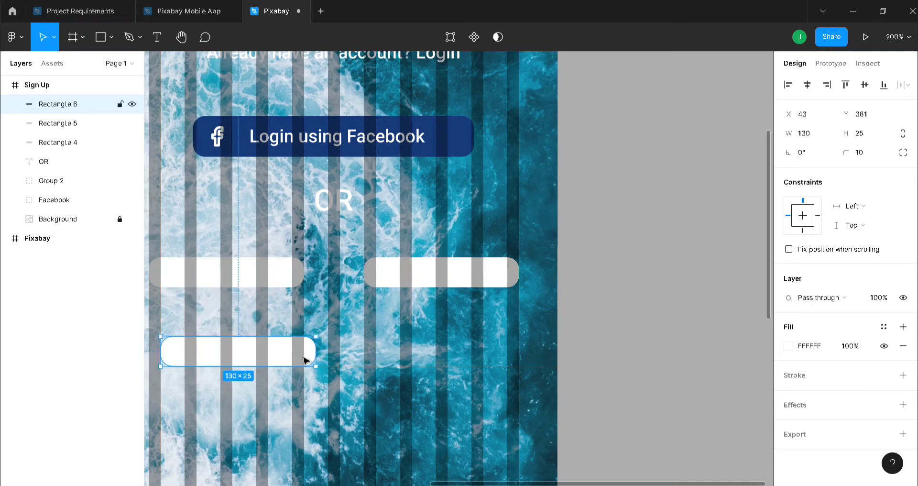
- Resize the selected white rectangle to 290 × 34 and place a duplicate aligned directly below it
drag(315, 352, 508, 348)
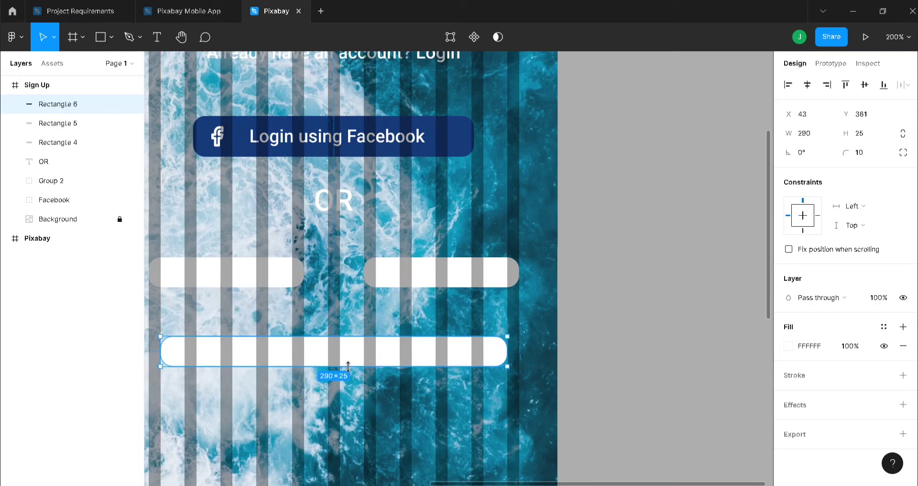
drag(348, 366, 348, 377)
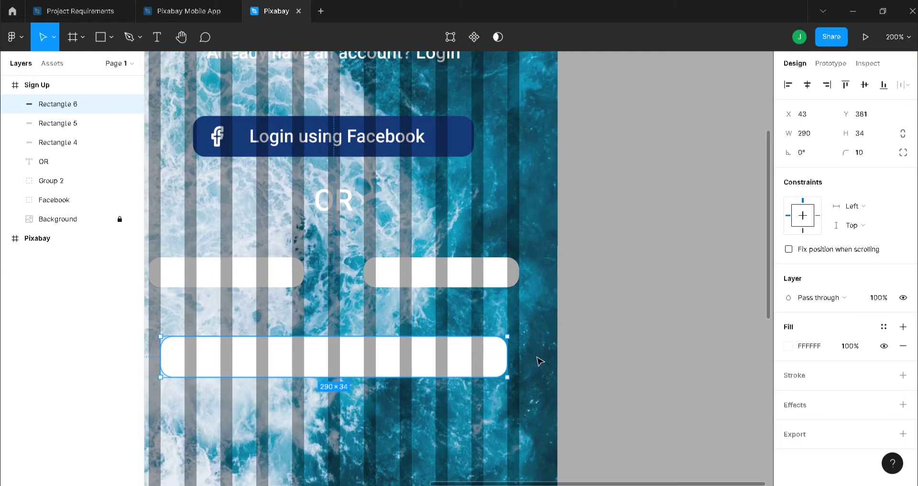
key(ctrl+d)
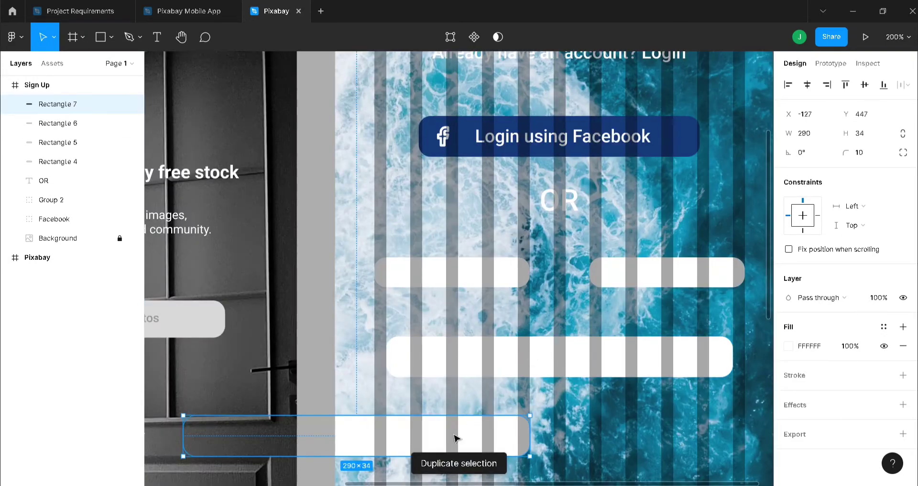
drag(459, 434, 661, 434)
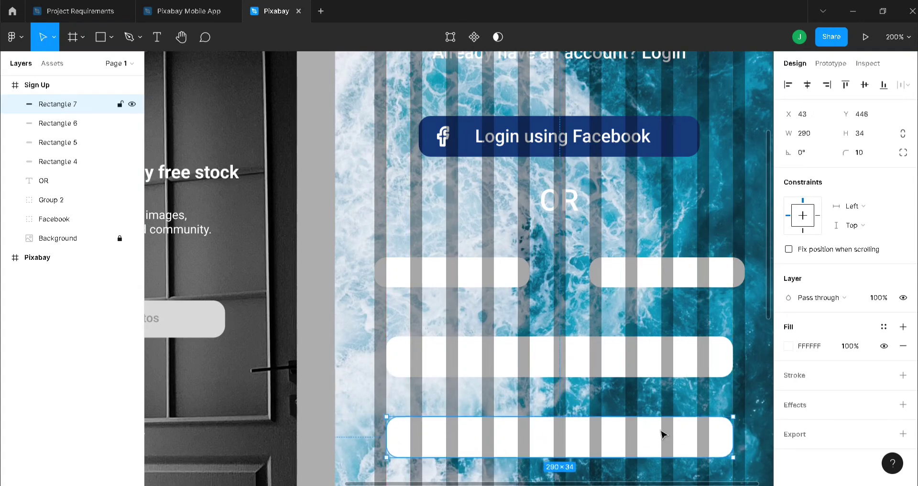
- Add a third 290 × 34 rectangle below with the same spacing, removing the surplus fourth copy
key(ctrl+d)
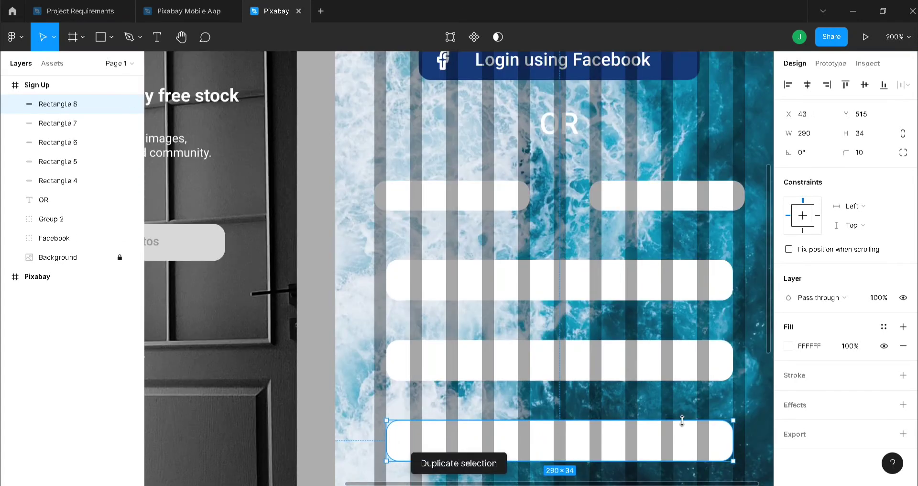
scroll(658, 412, down, 4)
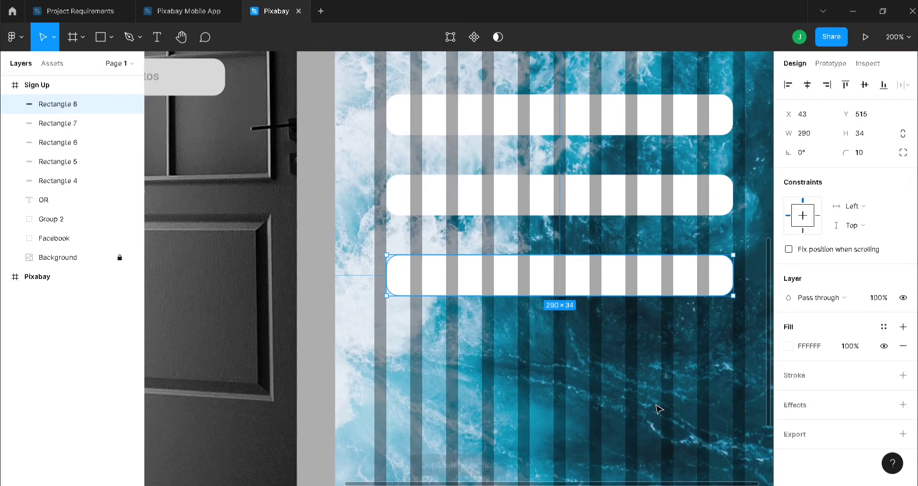
key(ctrl+d)
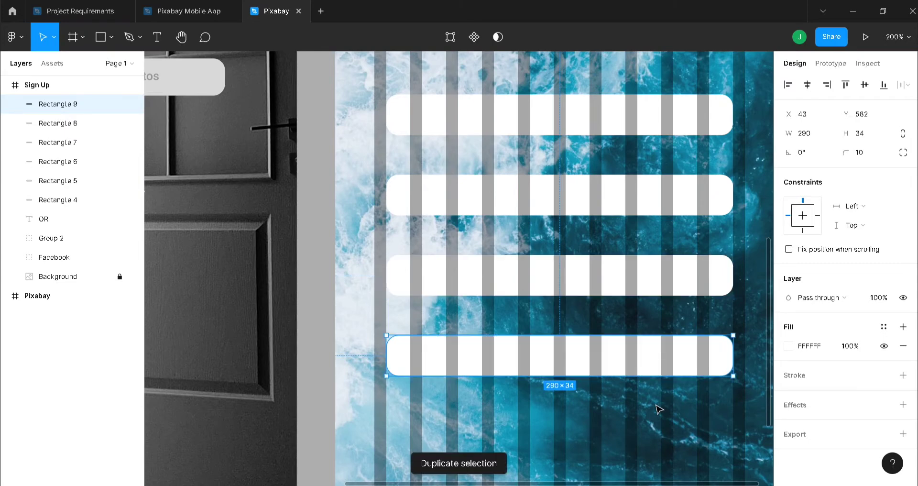
key(Delete)
scroll(621, 360, up, 3)
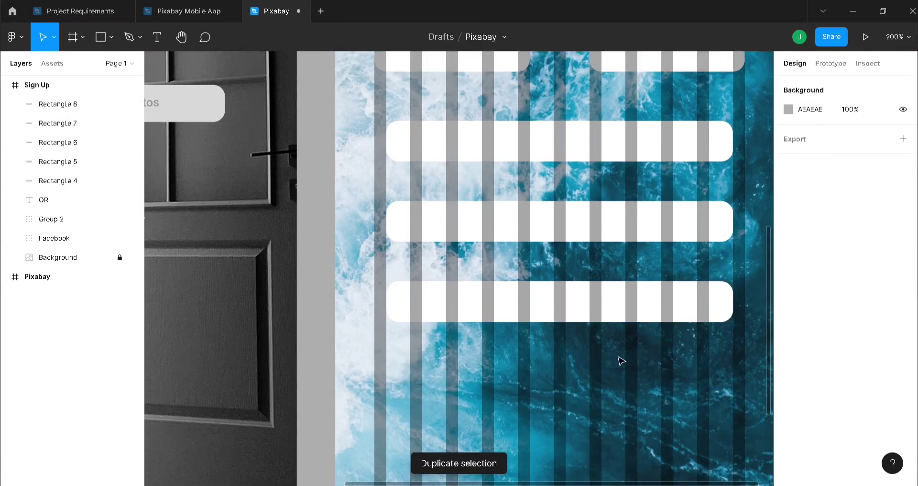
- Duplicate the small upper-left rectangle, centre the copy horizontally 41 px below the last wide field, and make it 29 high
click(472, 188)
key(ctrl+d)
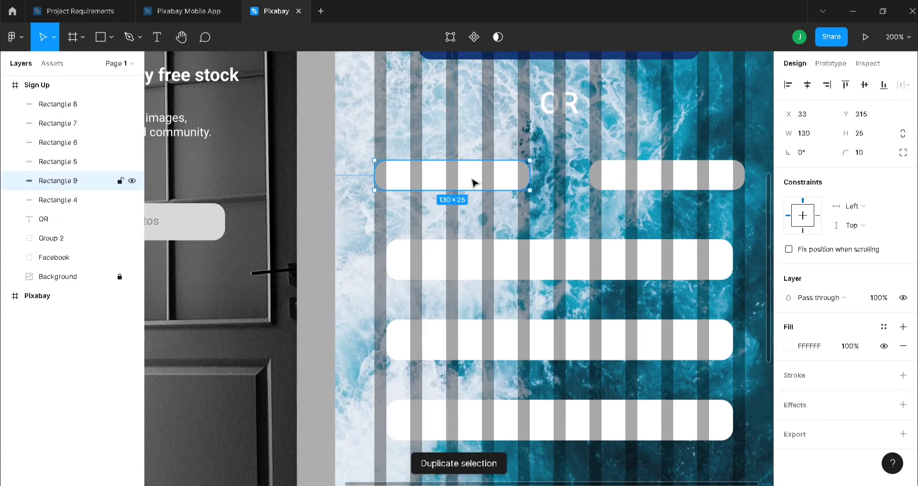
drag(473, 184, 587, 391)
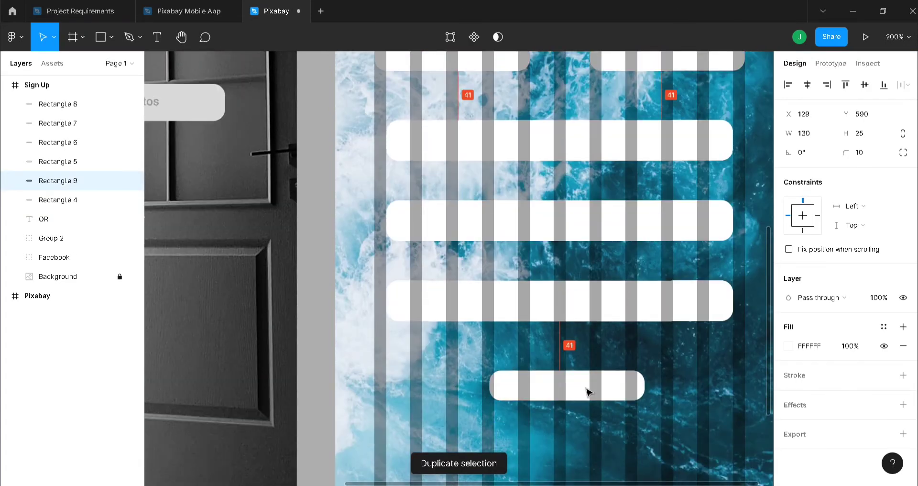
click(807, 85)
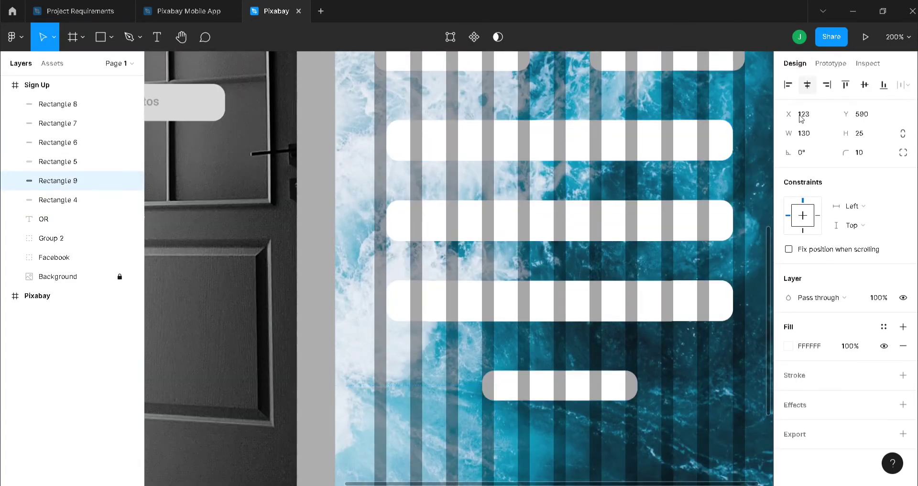
drag(579, 399, 581, 405)
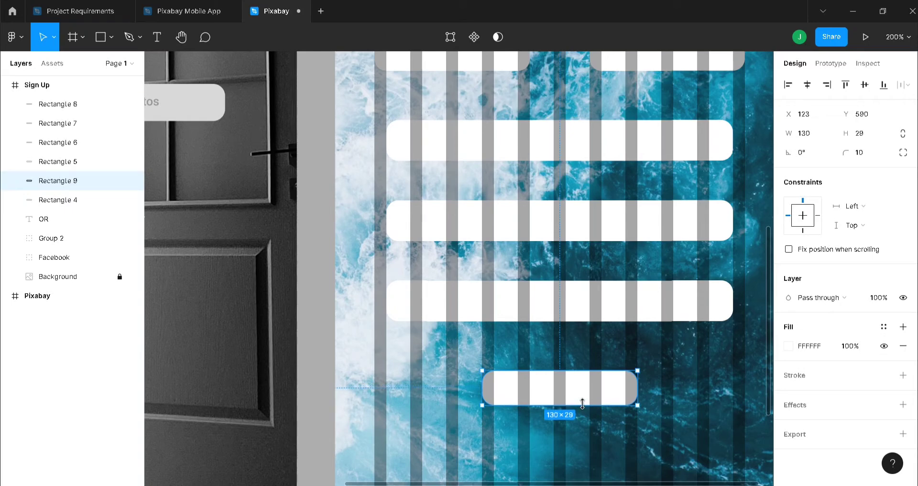
click(726, 388)
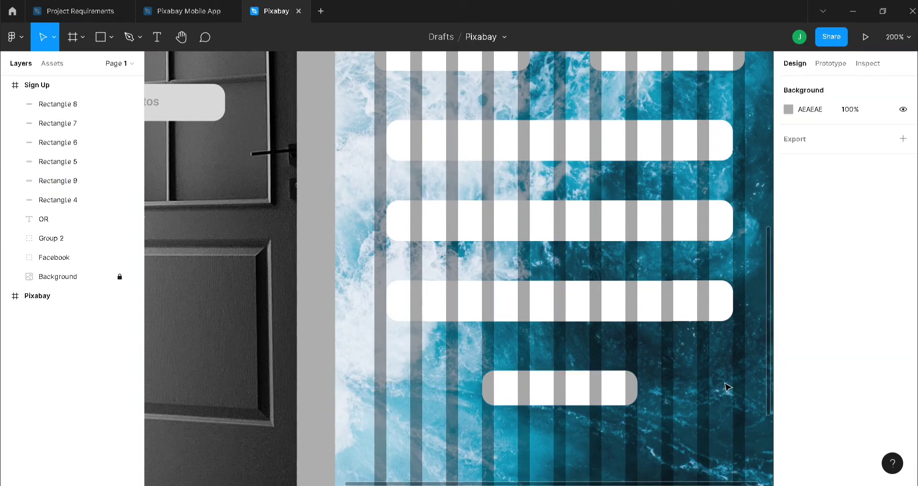
- Hide the 11-column layout grid of the Sign Up frame
click(40, 86)
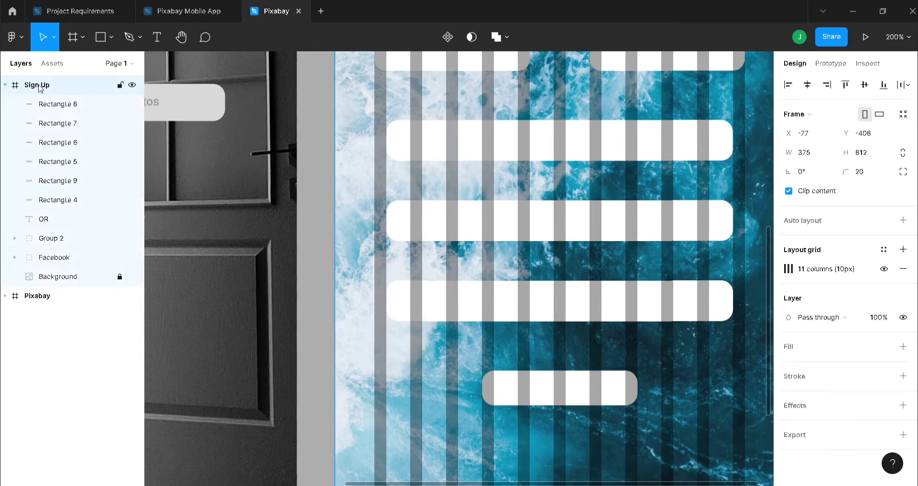
click(883, 269)
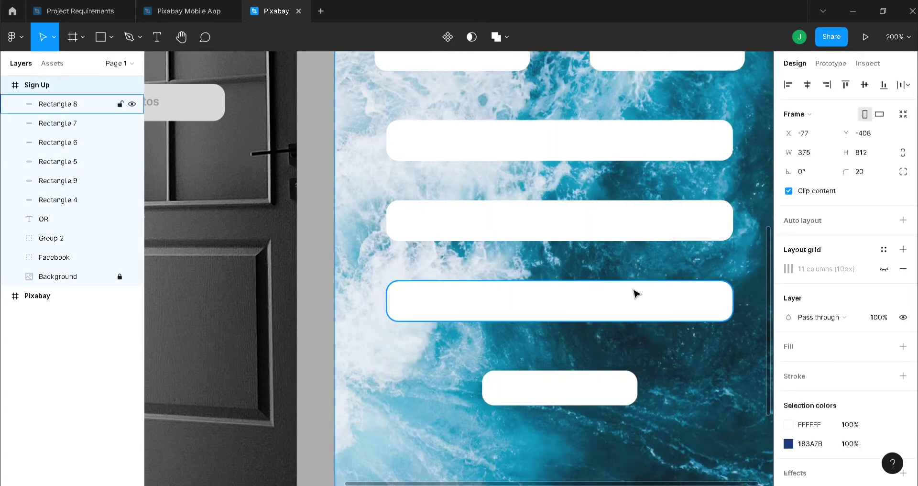
scroll(635, 293, up, 4)
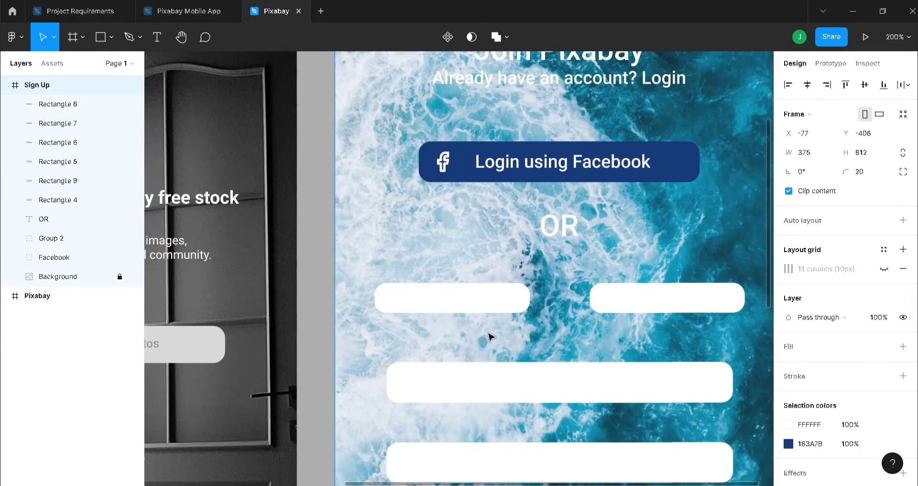
- Increase the height of both small rectangles under OR to 34 to match the wide fields
scroll(489, 336, down, 3)
click(478, 194)
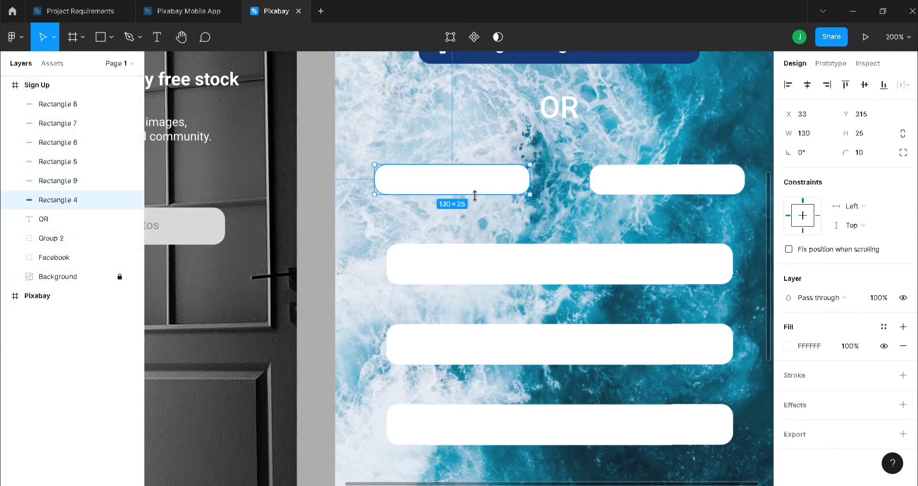
click(476, 265)
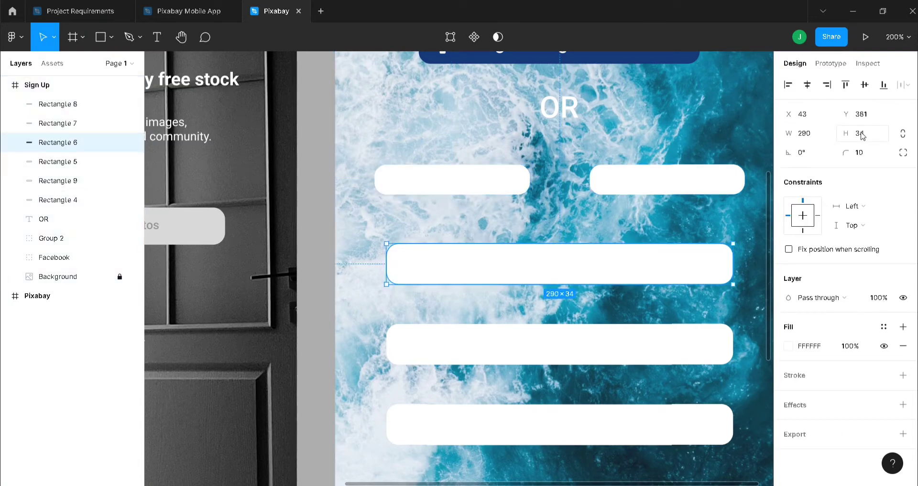
click(500, 180)
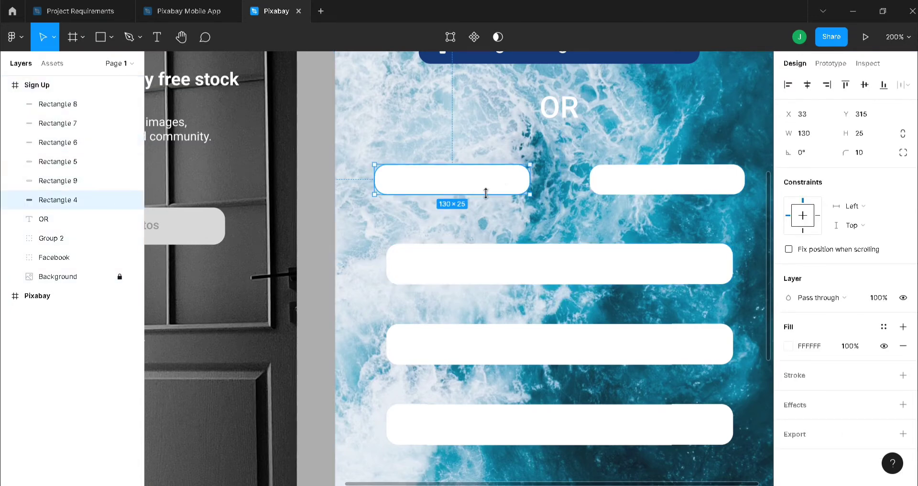
drag(486, 197, 485, 206)
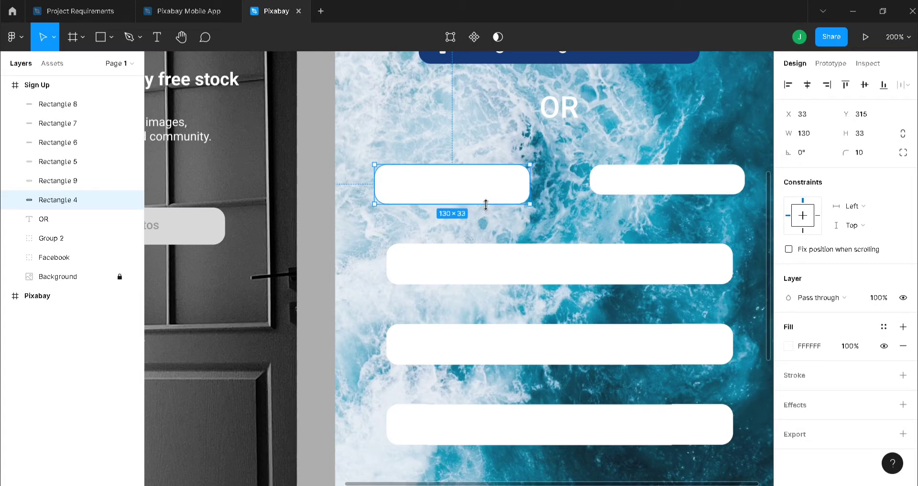
click(632, 182)
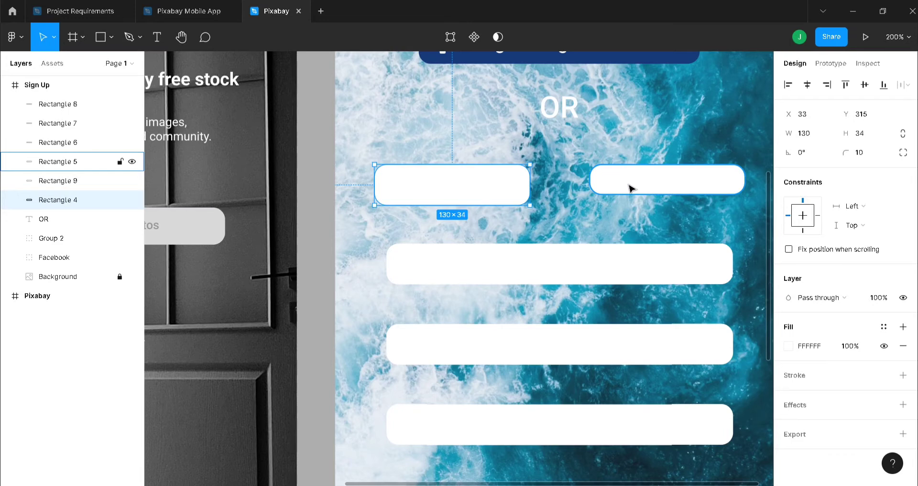
drag(656, 194, 655, 204)
click(610, 234)
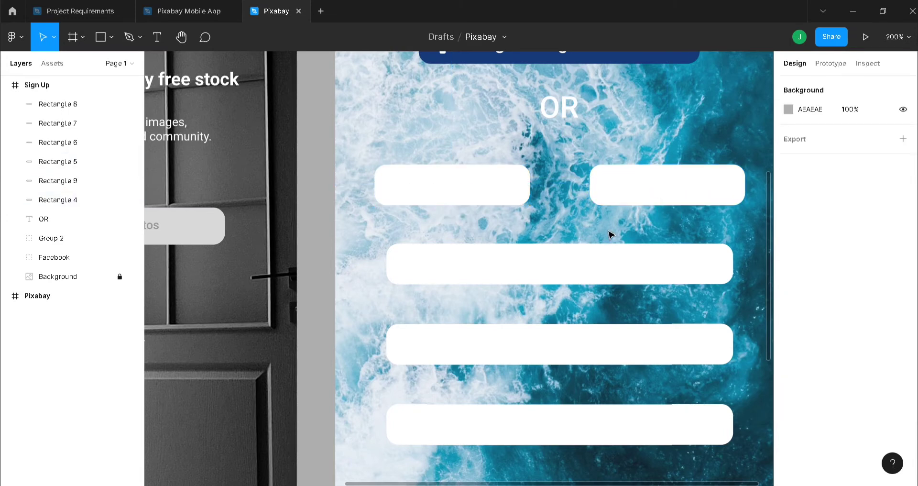
- Shift both small rectangles to Y 314 and align the right one with the wide fields' right edge at X 203
click(473, 189)
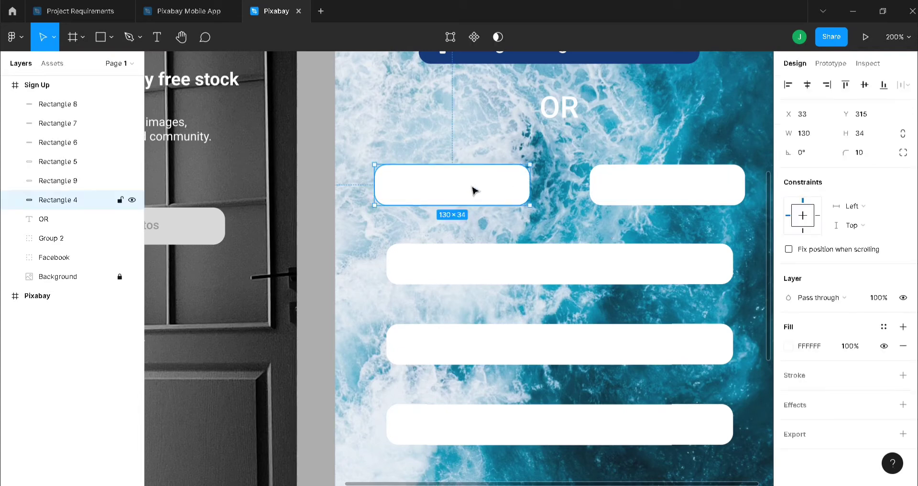
shift+click(653, 188)
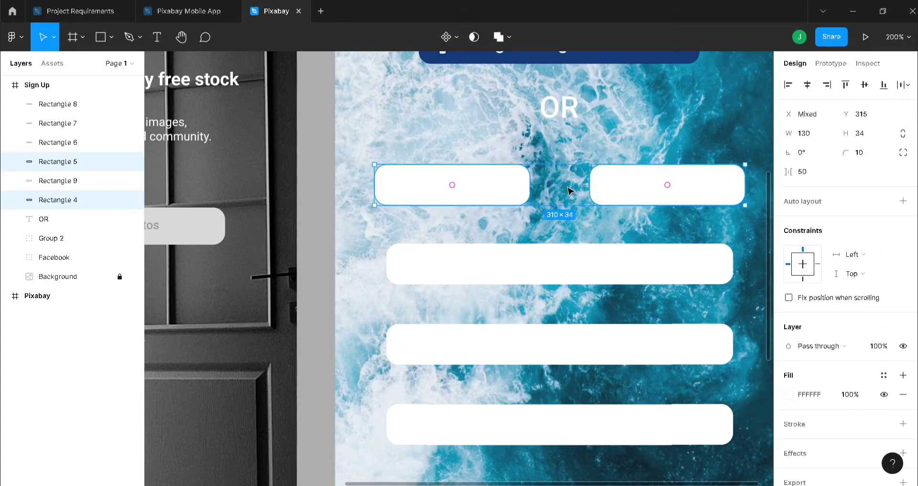
drag(568, 188, 573, 188)
click(725, 187)
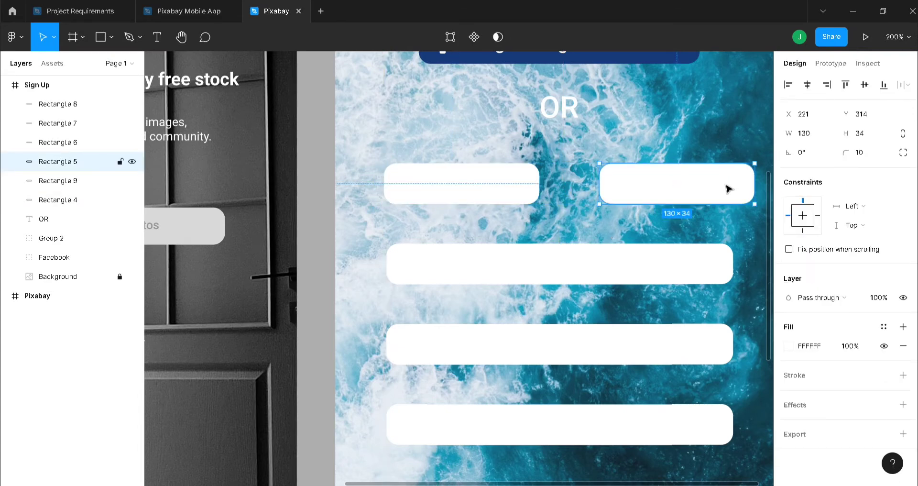
drag(726, 186, 703, 188)
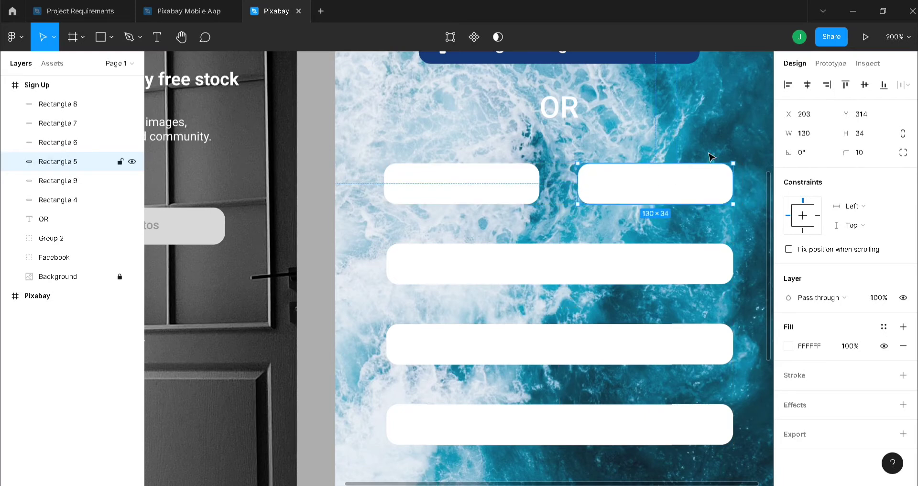
click(724, 123)
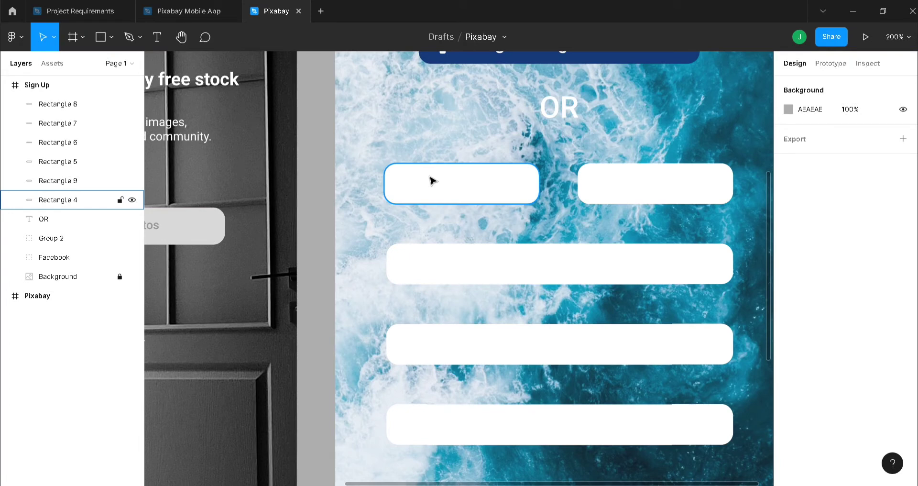
- Add the text "First Name" at the left small field
key(t)
click(404, 182)
text(f)
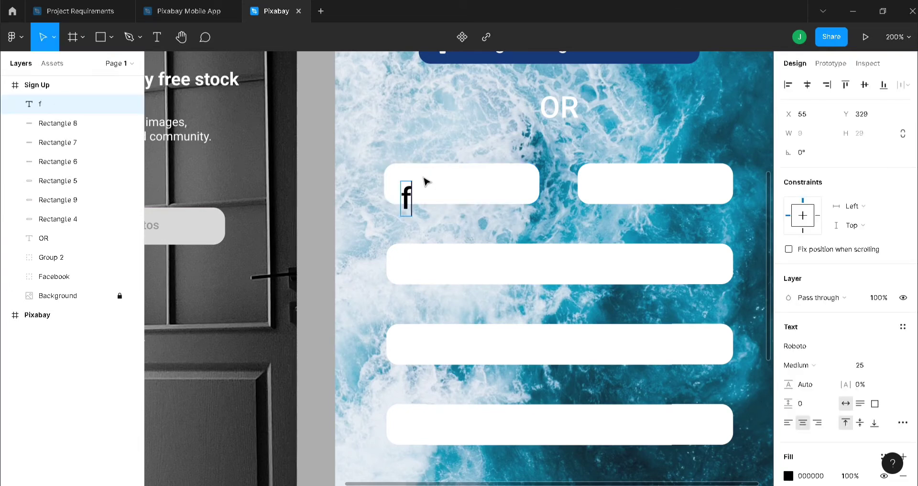
text(IRST)
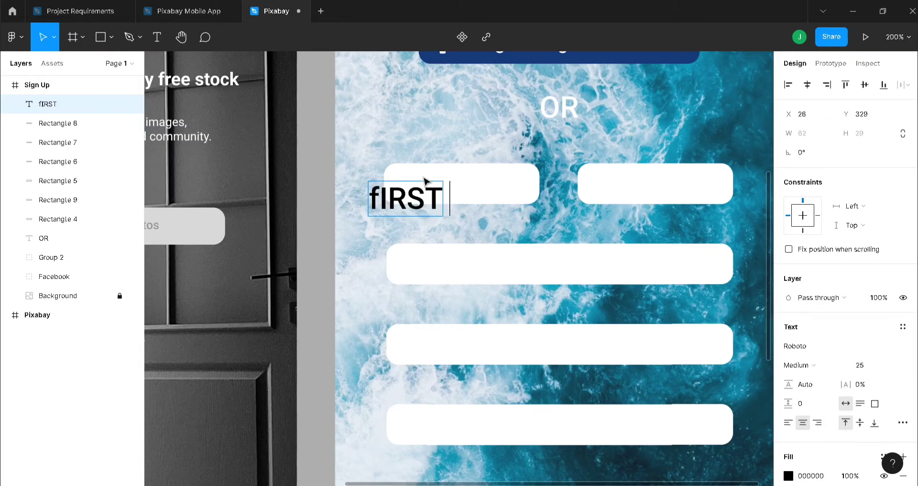
key(BackSpace)
key(BackSpace)
key(BackSpace)
key(BackSpace)
key(BackSpace)
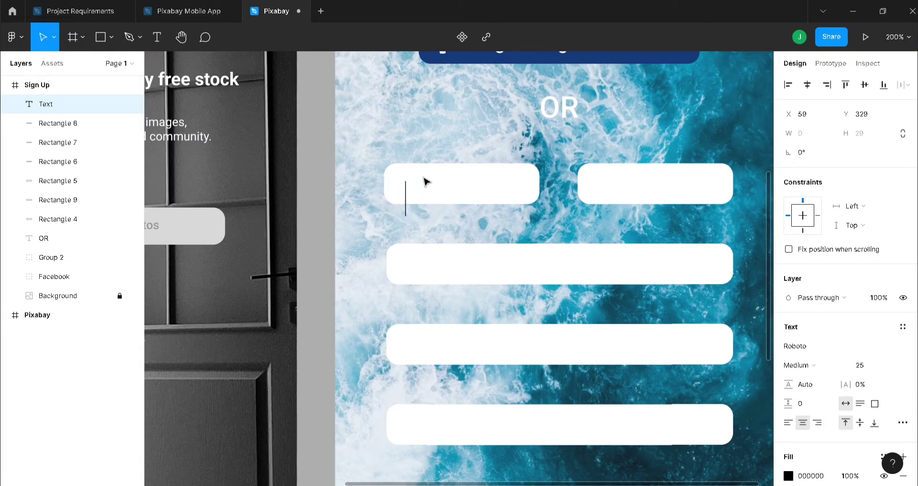
text(Fi)
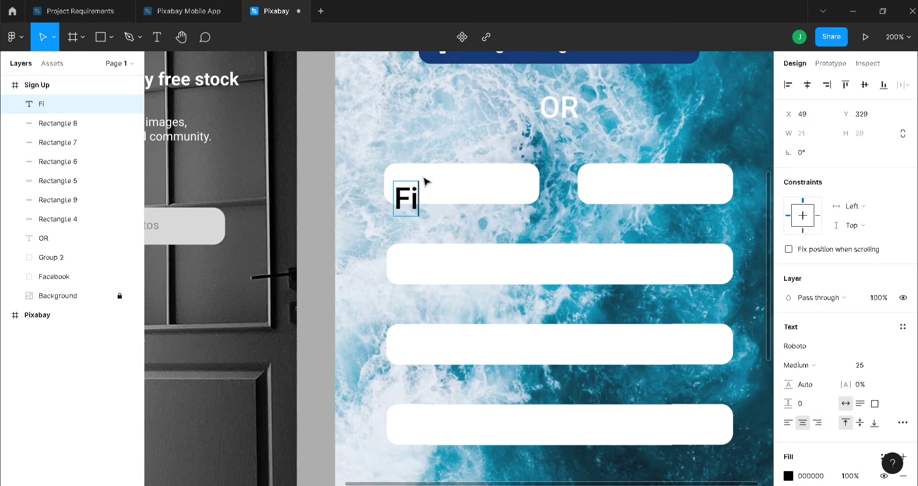
text(rst Name)
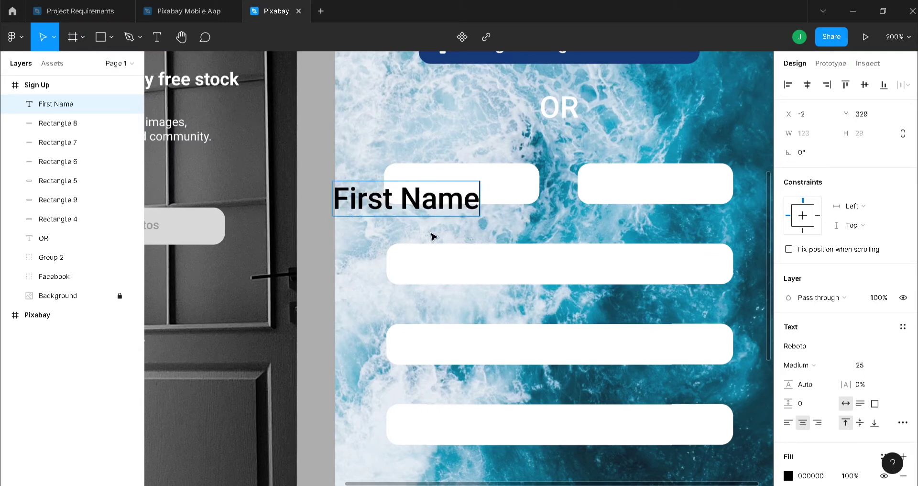
key(Escape)
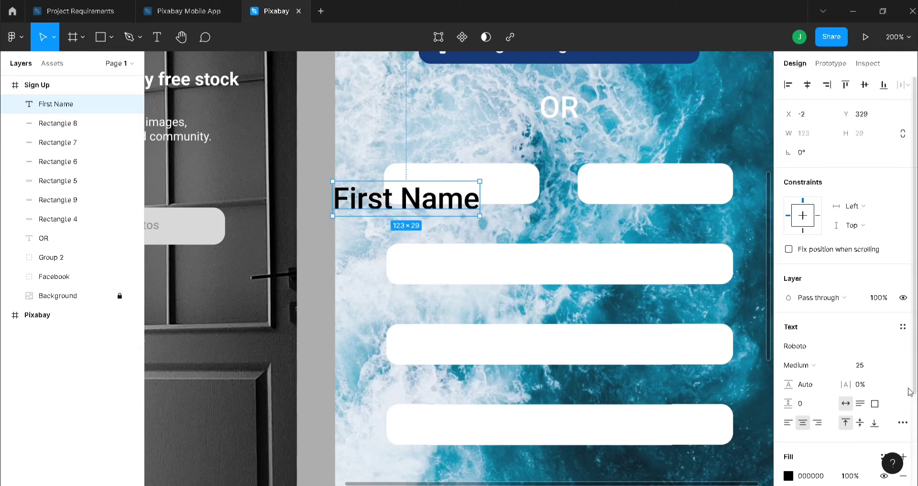
- Set the First Name text's font size to 15 and place it inside the left small field at X 49, Y 322
click(882, 371)
text(15)
key(Return)
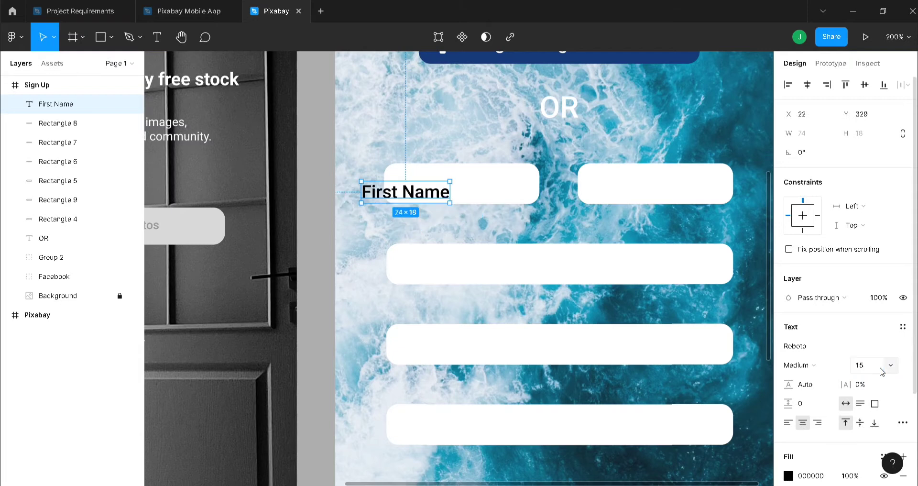
drag(423, 193, 456, 189)
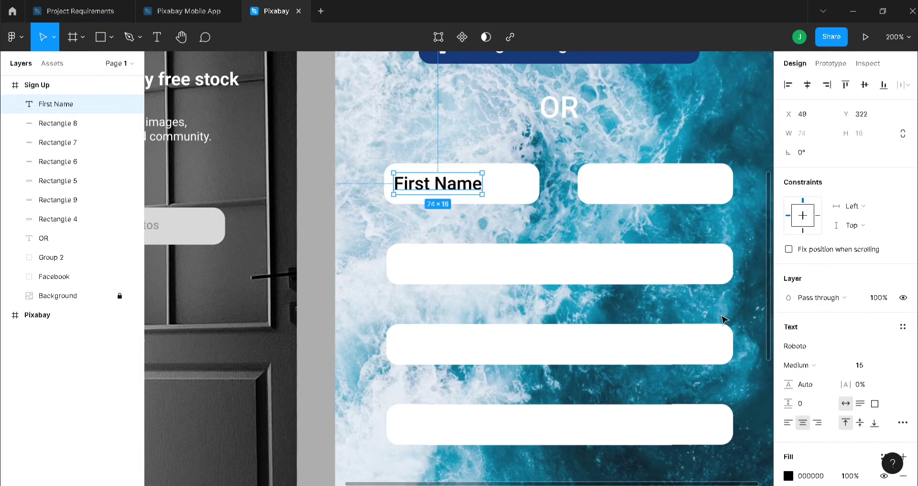
- Change the First Name text's fill colour to light grey DBDBDB and its font weight to Regular
click(787, 475)
drag(658, 314, 624, 216)
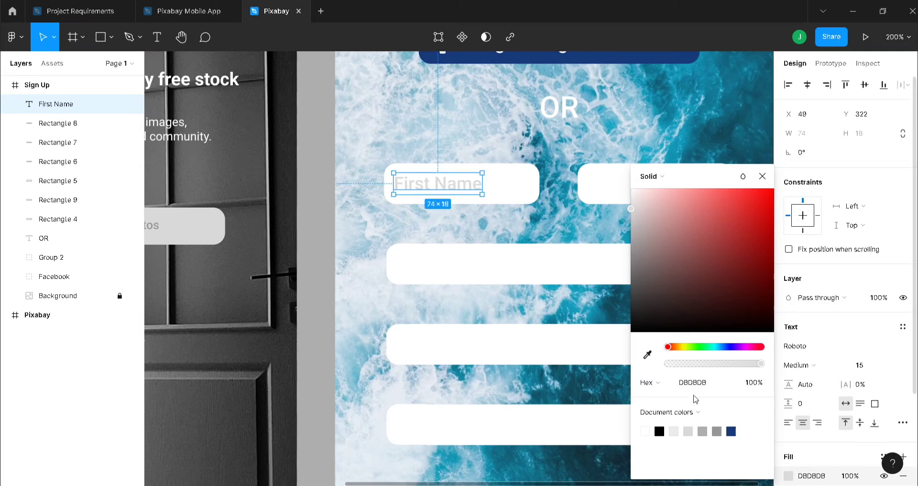
click(762, 176)
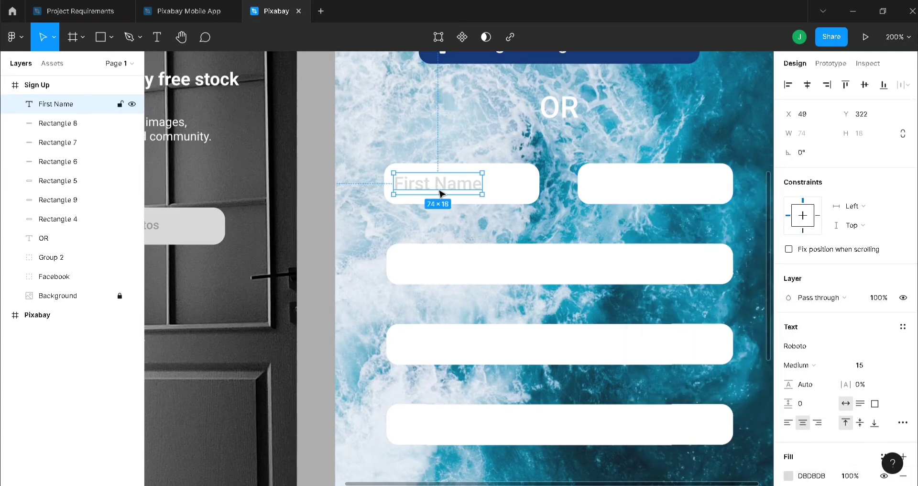
click(808, 366)
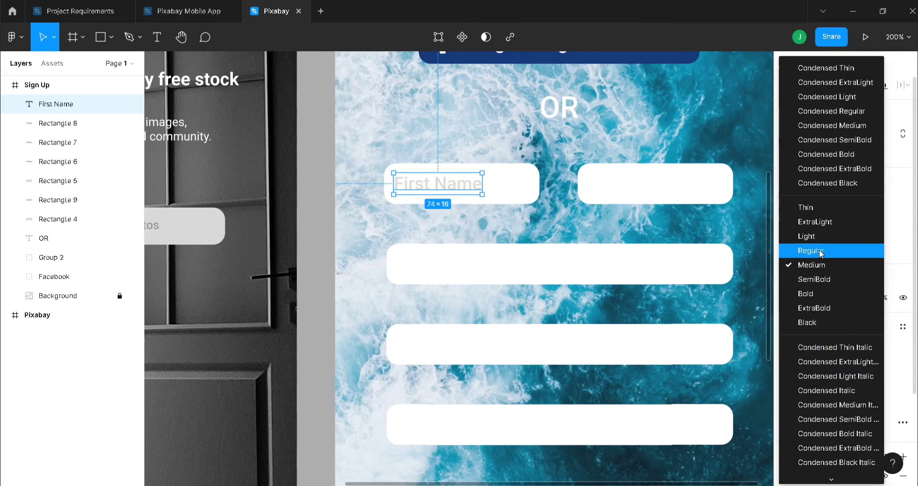
click(826, 245)
- Duplicate the First Name label into the right small field at Y 322 and change the copy's text to "Last Name"
key(ctrl+d)
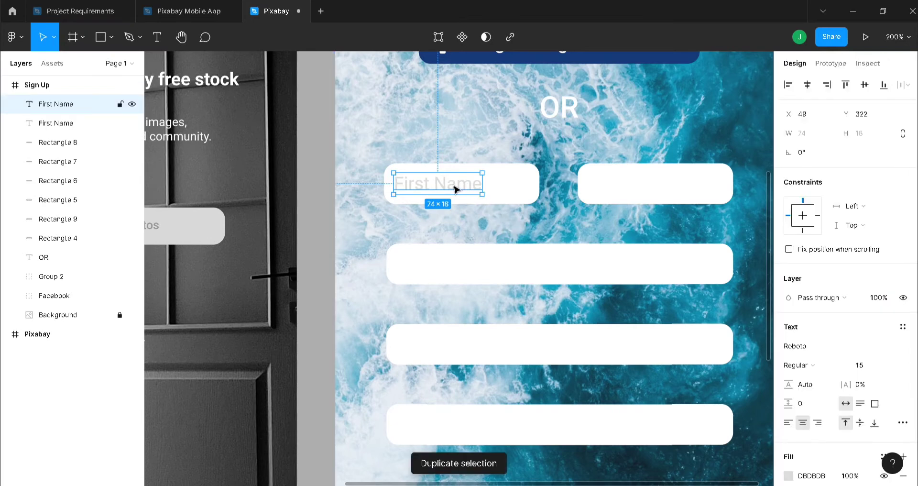
drag(454, 188, 650, 179)
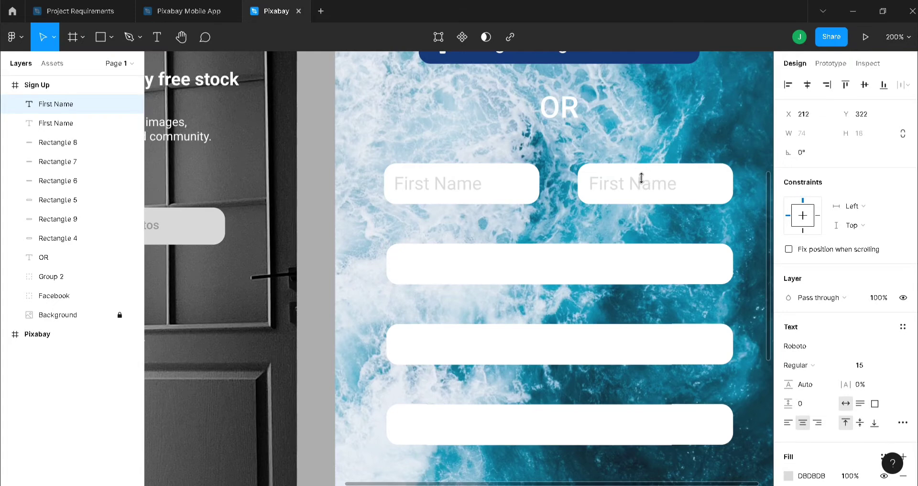
double_click(620, 191)
drag(621, 185, 588, 185)
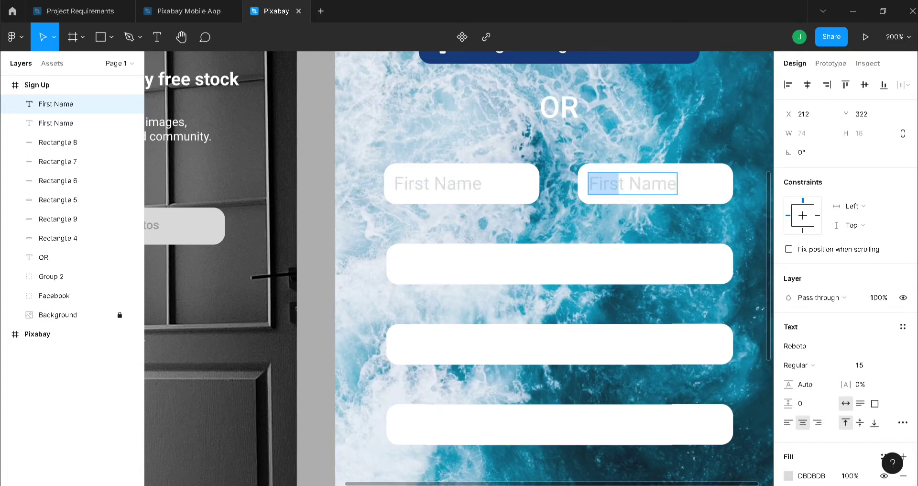
text(Las)
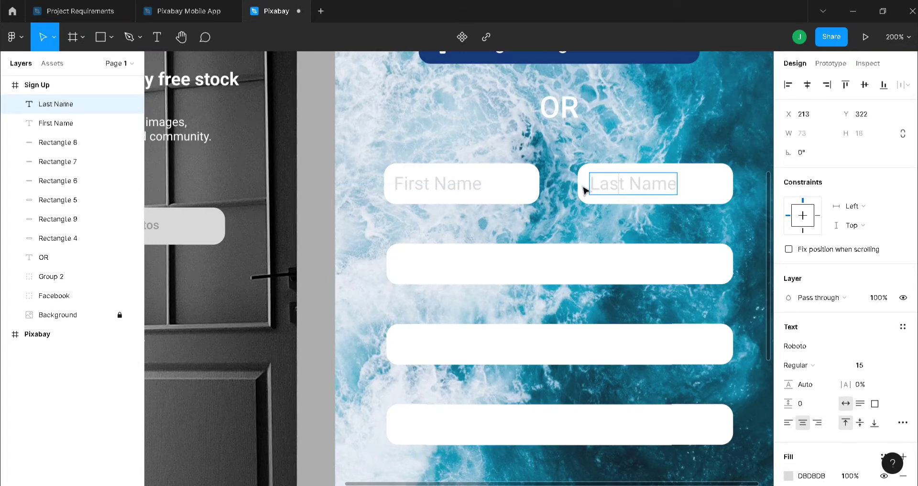
key(Escape)
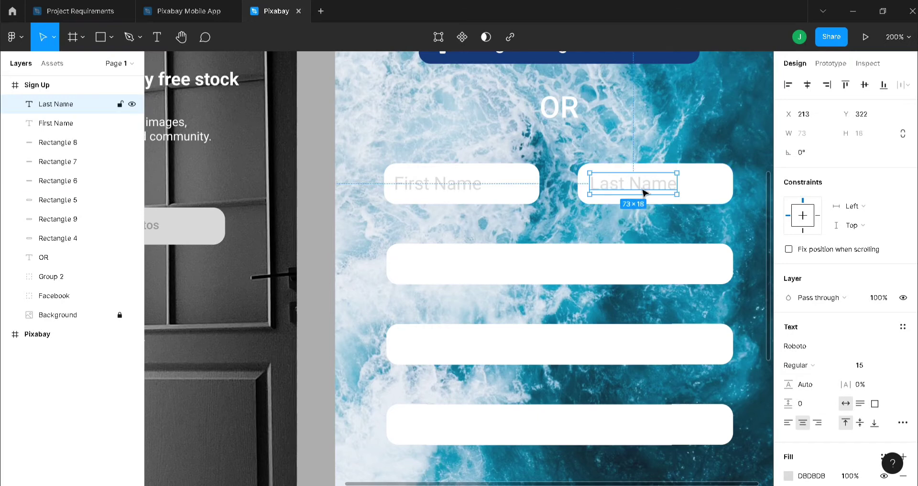
- Duplicate the Last Name label into the first wide field at X 49, Y 388 and change the copy's text to "Email"
key(ctrl+d)
drag(643, 193, 436, 267)
double_click(438, 263)
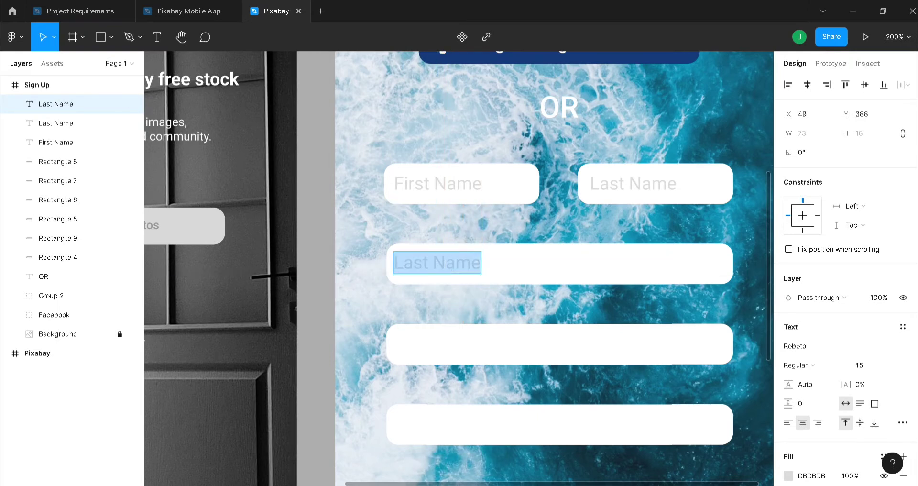
text(Email)
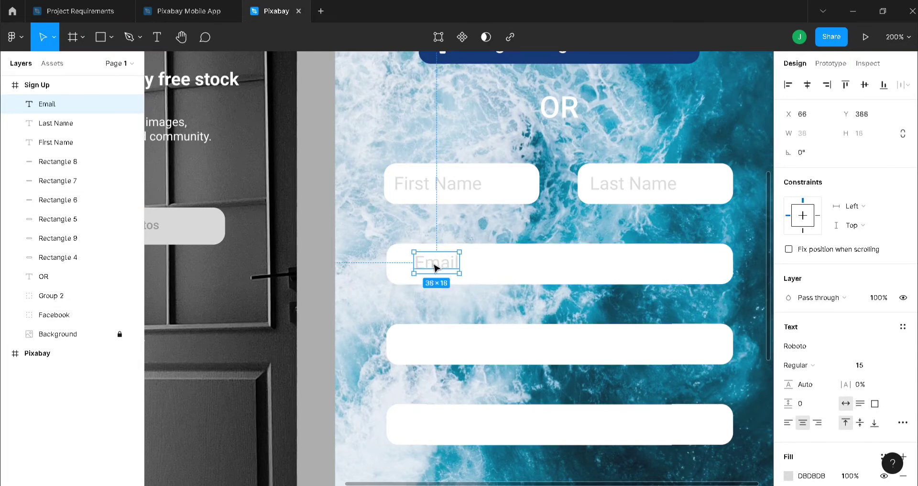
- Left-align the Email label with First Name, then duplicate it into the second wide field at X 49, Y 456 and rewrite it as "Password"
drag(435, 266, 417, 351)
key(ctrl+d)
double_click(415, 351)
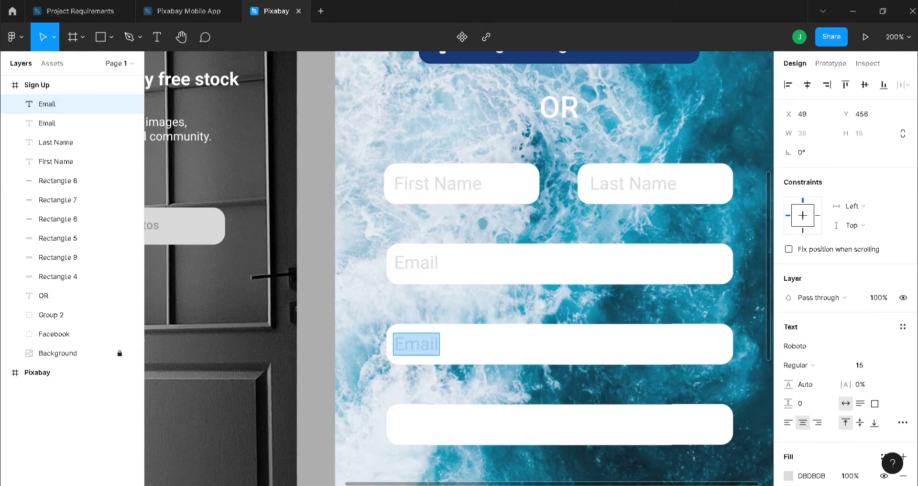
text(Password)
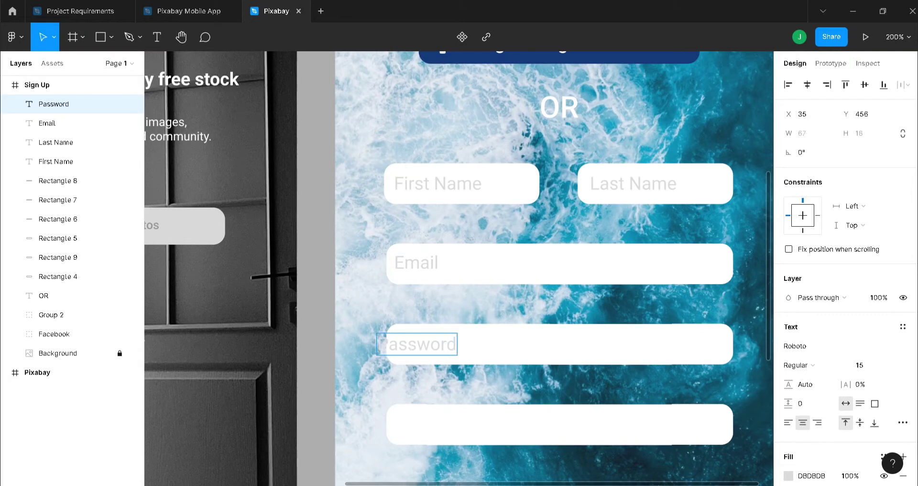
key(Escape)
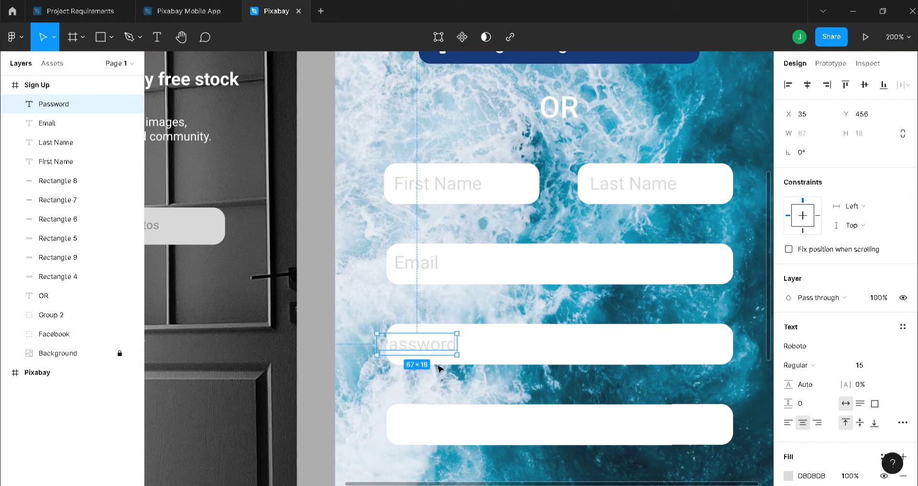
- Duplicate the left-aligned Password label into the third wide field, change the copy's text to "Re-type Password" and place it at X 49, Y 524
drag(434, 351, 450, 426)
key(ctrl+d)
double_click(445, 427)
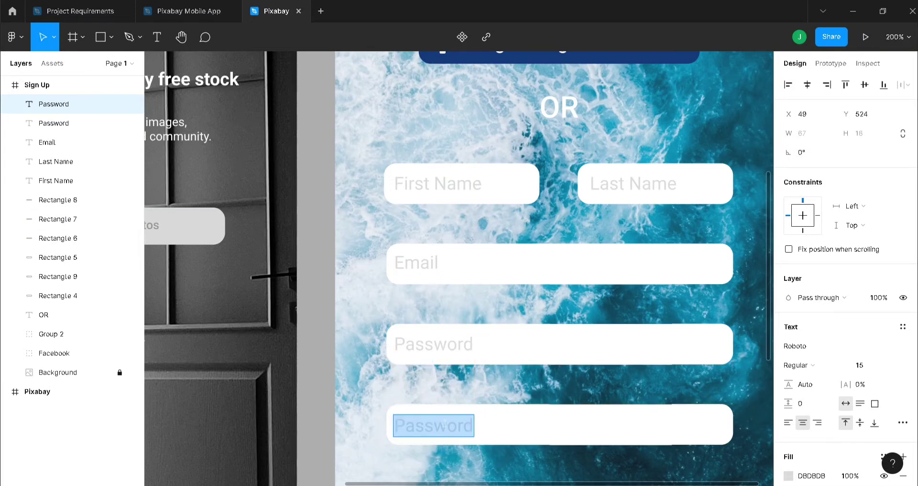
text(Re-)
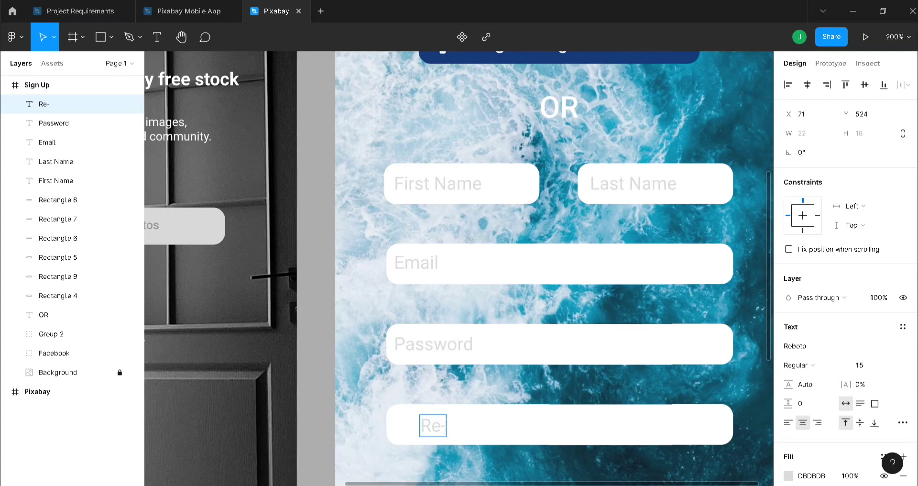
text(type Passwp)
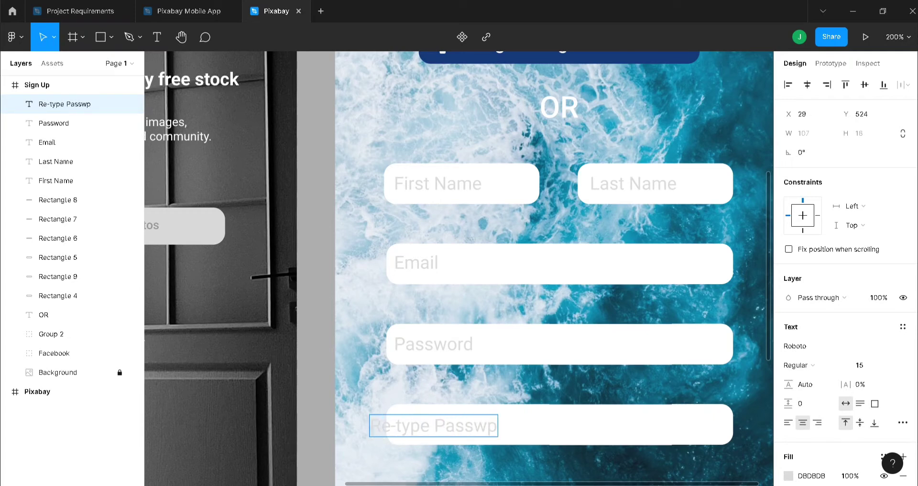
key(BackSpace)
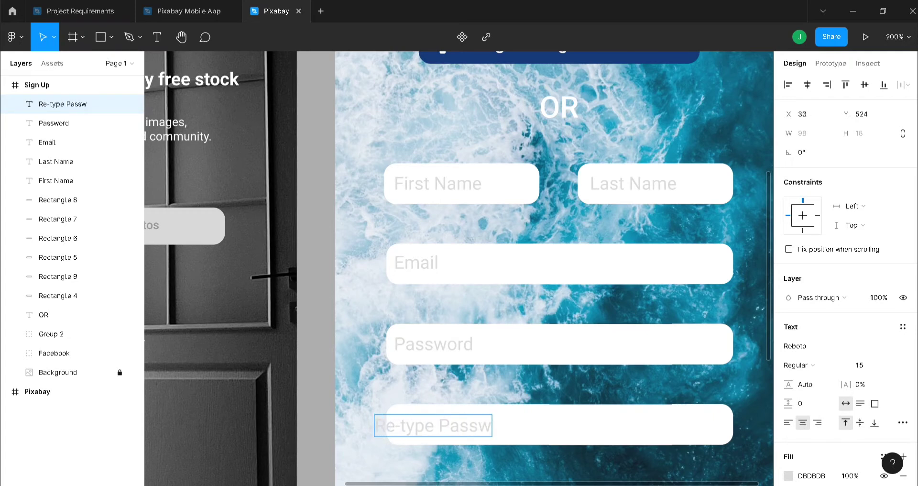
text(ord)
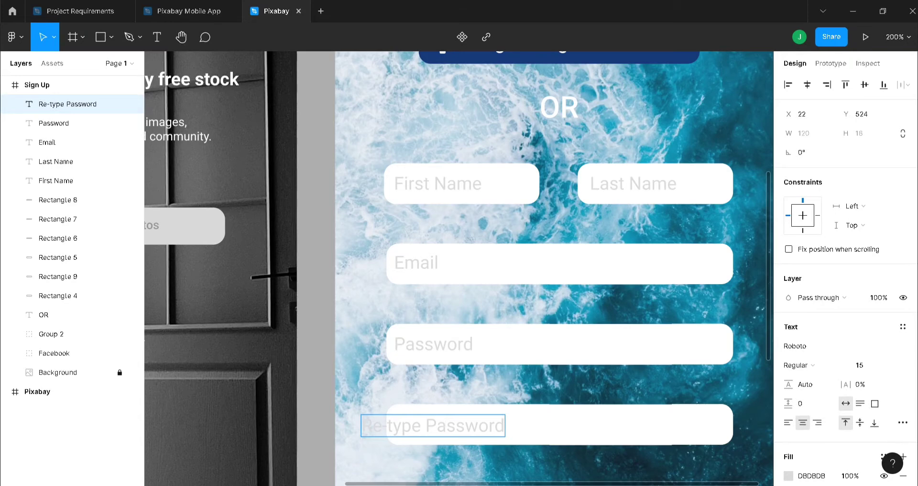
key(Escape)
drag(491, 433, 494, 432)
- Add the text "Join Now" on the small button rectangle below the fields and centre it there at X 156, Y 596
scroll(495, 473, down, 2)
scroll(494, 474, down, 3)
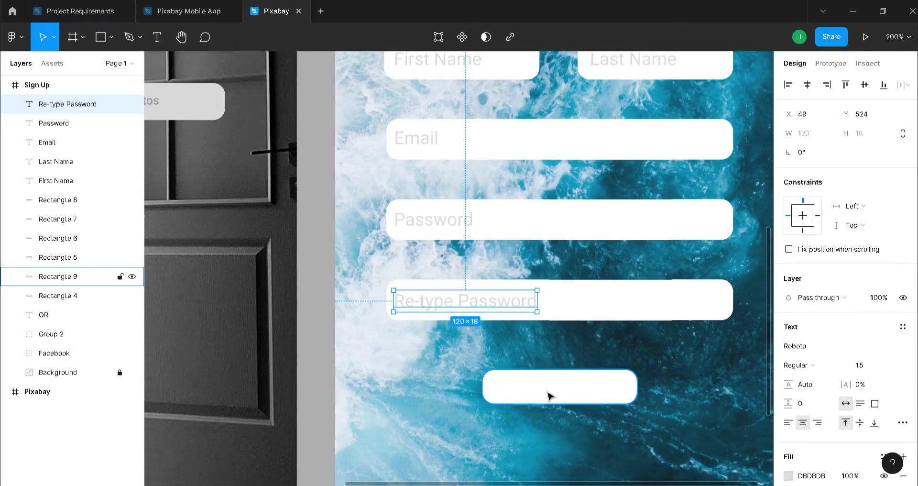
click(550, 393)
key(t)
click(522, 394)
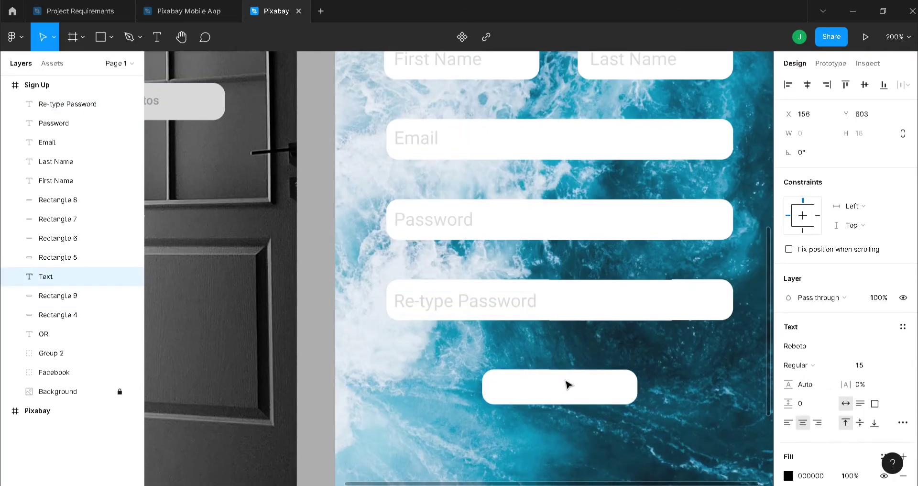
text(Join Now)
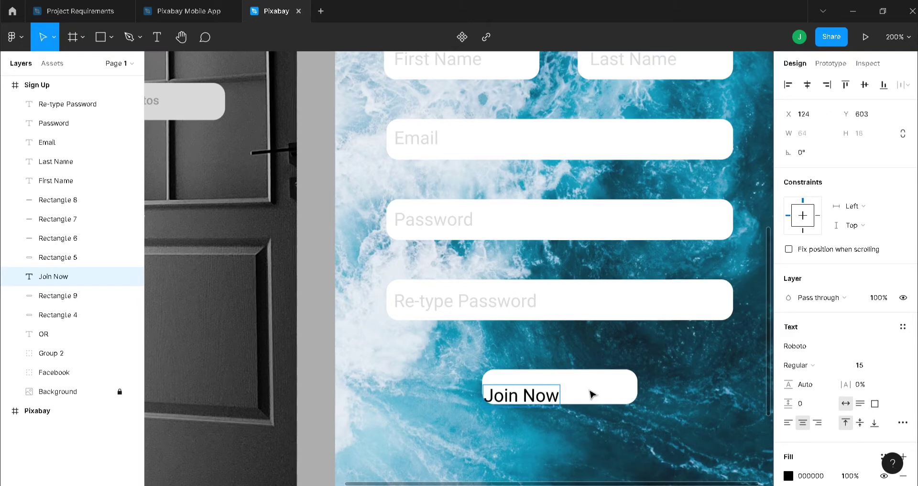
key(Escape)
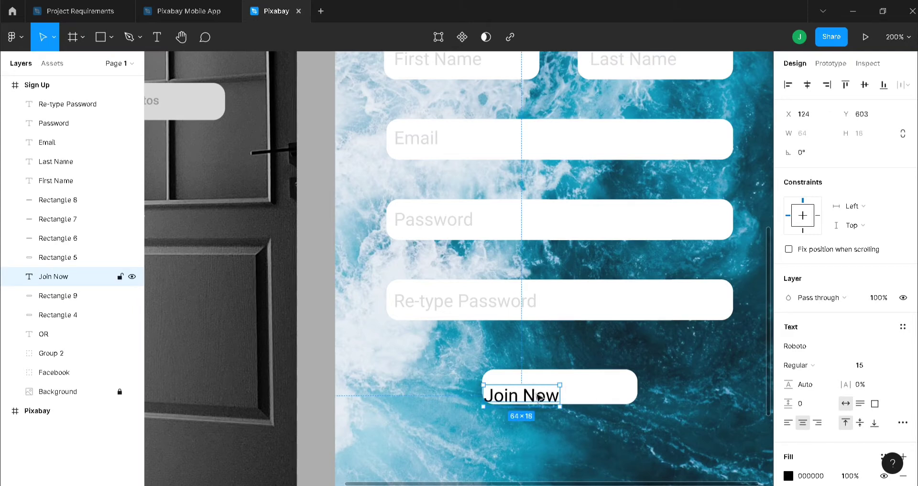
drag(538, 396, 578, 390)
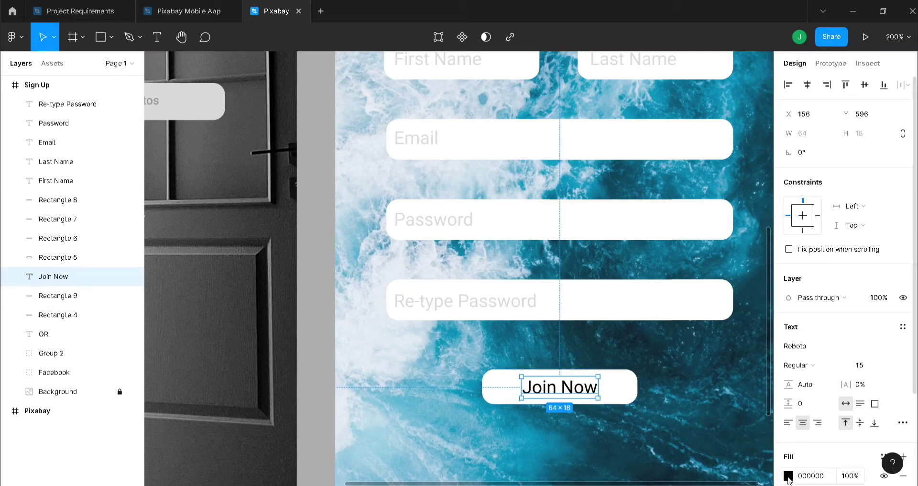
- Set the Join Now text's font weight to Medium
click(810, 365)
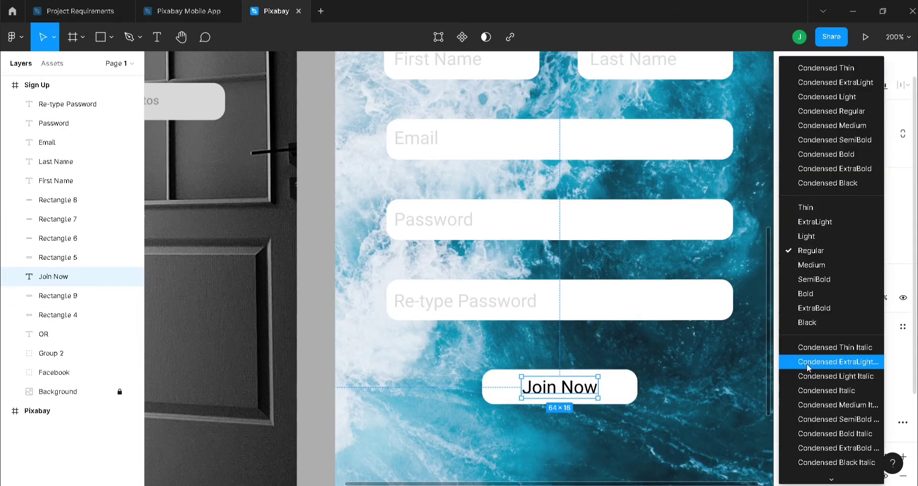
click(811, 265)
click(721, 350)
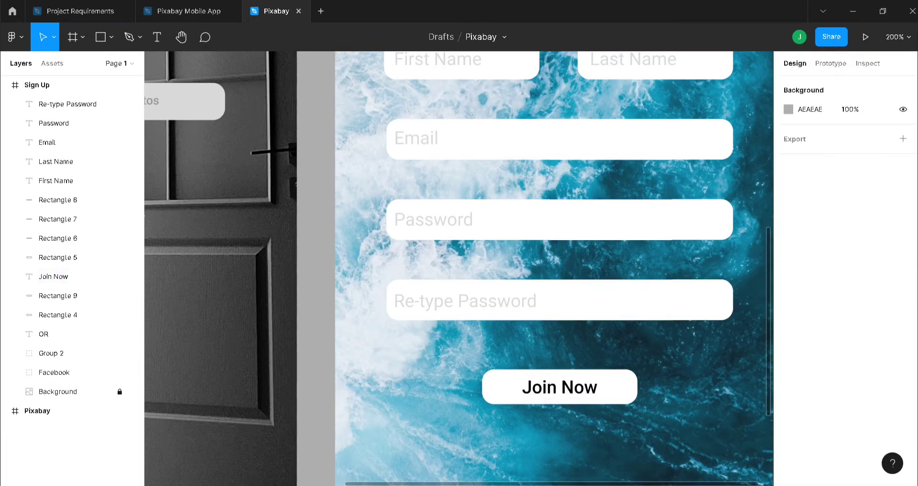
- Group the OR text, all field rectangles and labels, and the Join Now button and text, and move the group directly above the Background layer
click(895, 36)
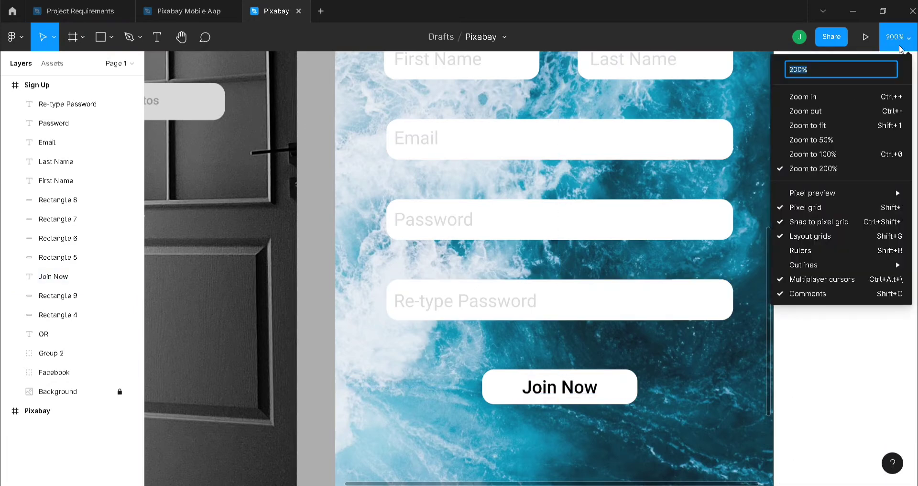
click(845, 126)
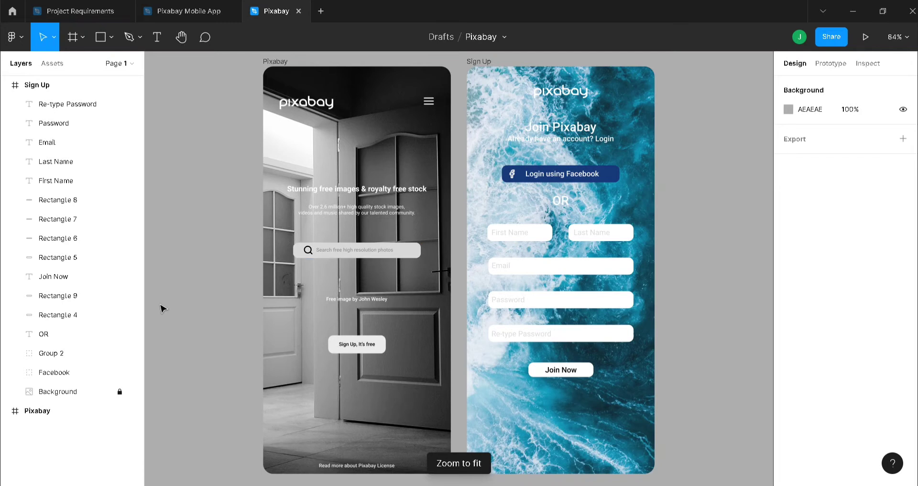
click(58, 316)
shift+click(64, 298)
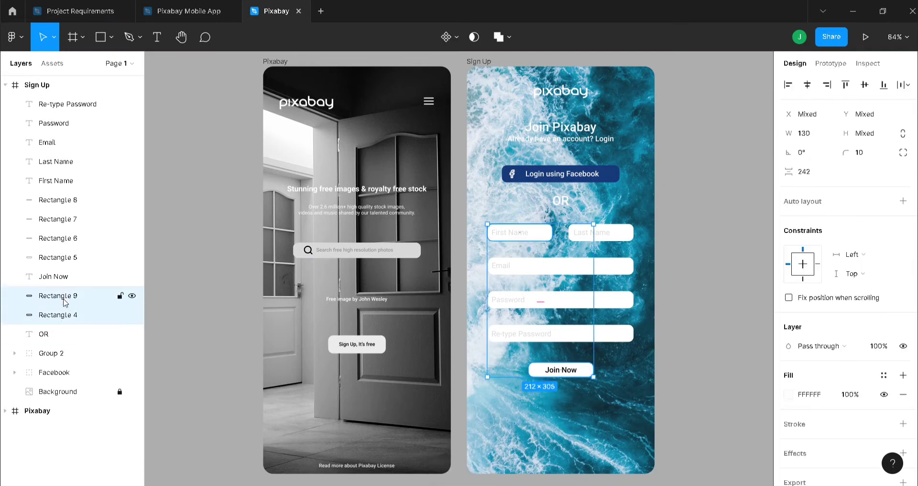
shift+click(67, 282)
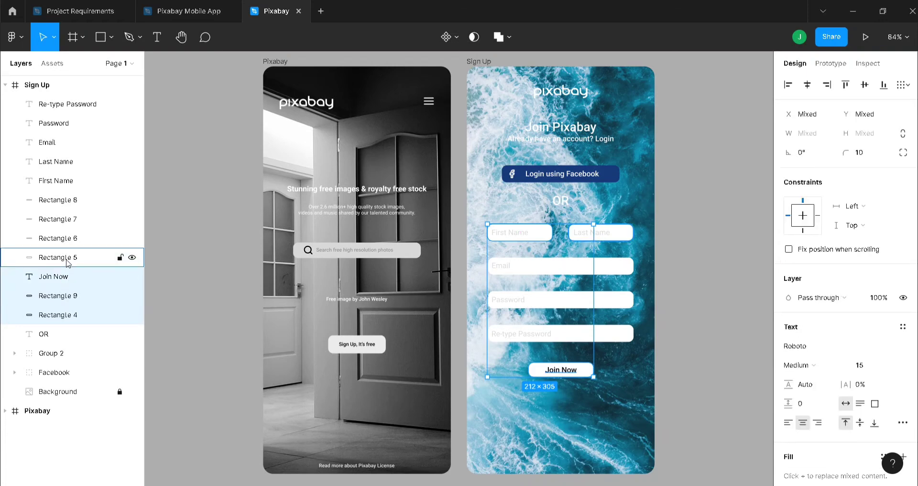
shift+click(66, 259)
shift+click(66, 238)
shift+click(66, 218)
shift+click(66, 200)
shift+click(64, 181)
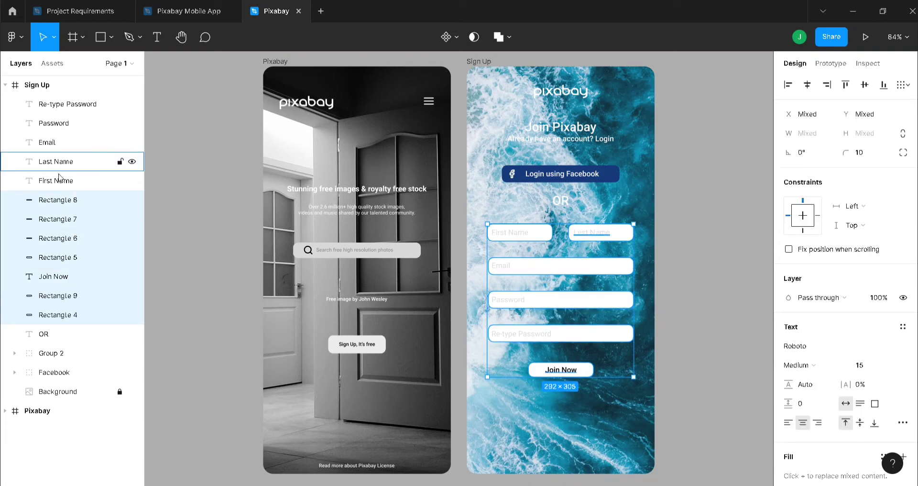
shift+click(61, 163)
shift+click(60, 144)
shift+click(61, 124)
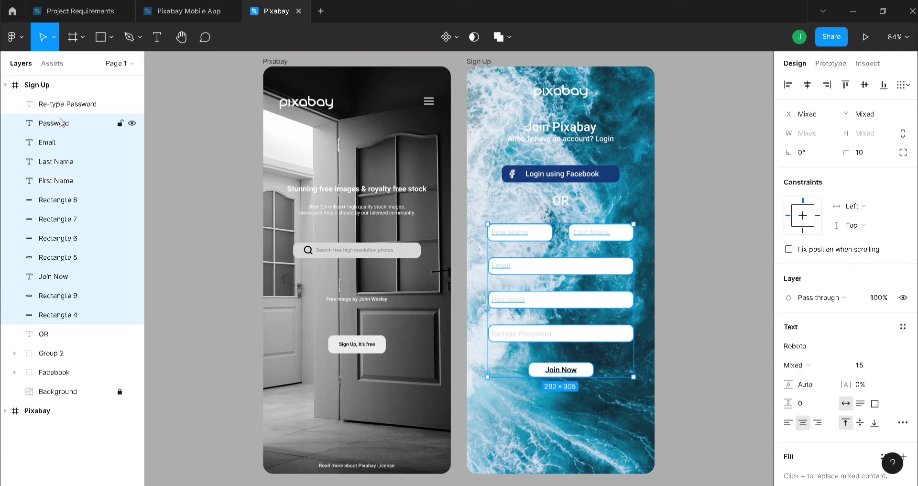
shift+click(64, 105)
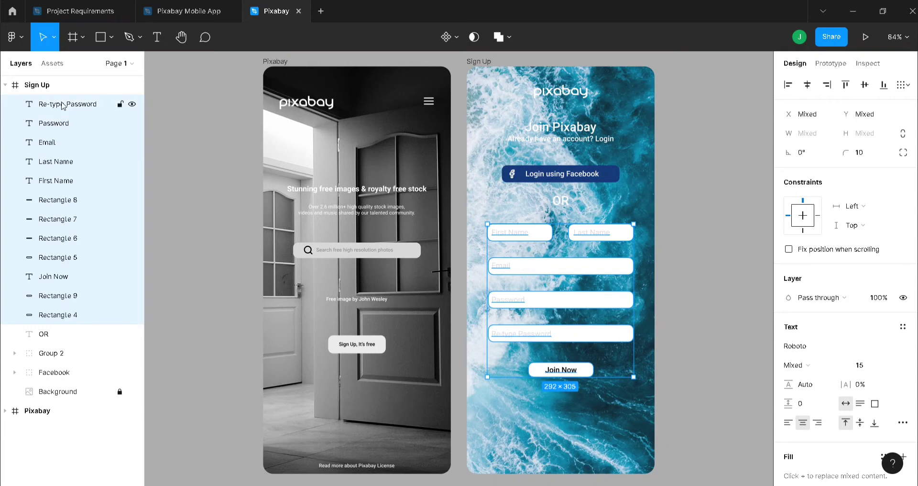
shift+click(46, 333)
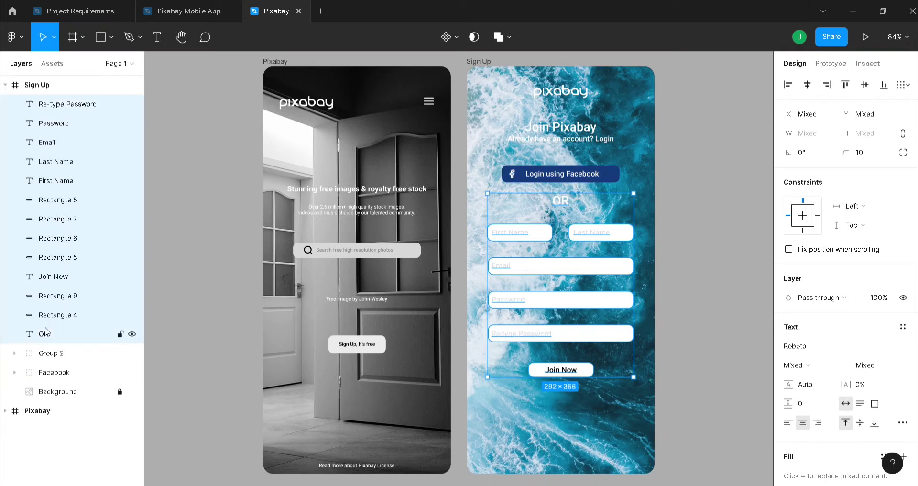
key(ctrl+g)
drag(67, 106, 69, 152)
click(189, 235)
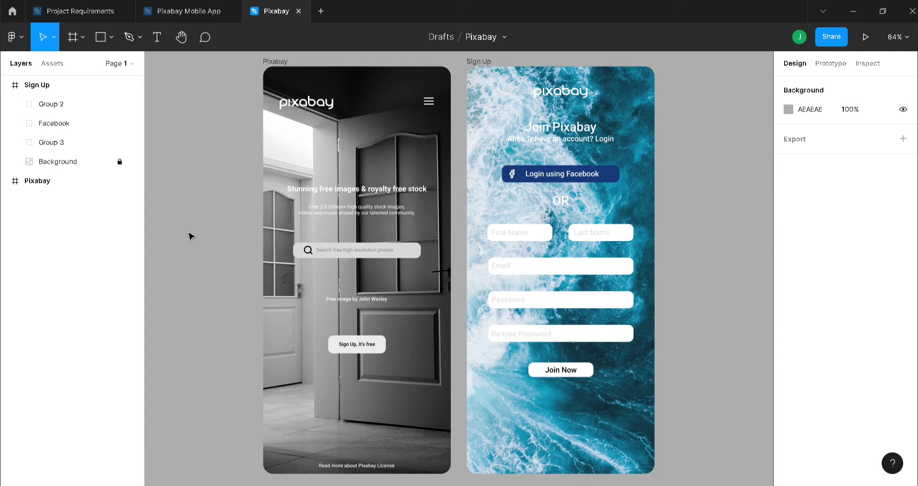
- Move the Sign Up frame below the Pixabay frame in the layer order and duplicate it beside the original
click(482, 62)
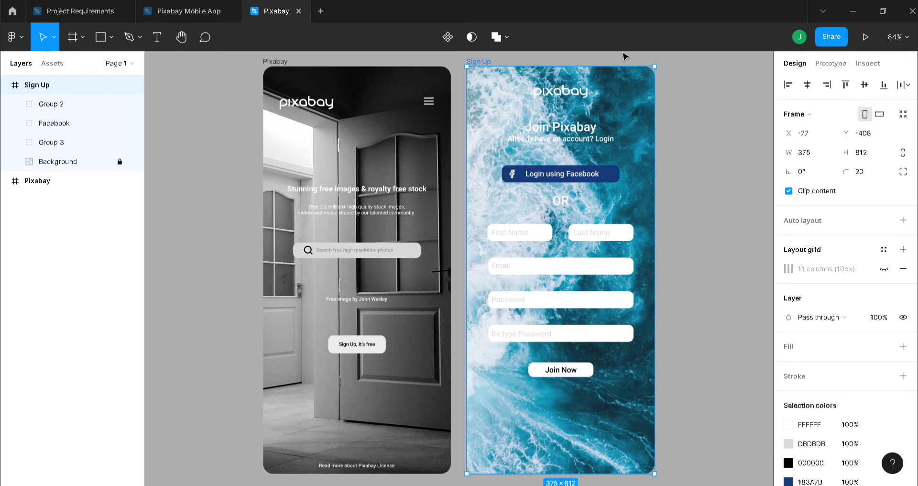
drag(36, 90, 37, 185)
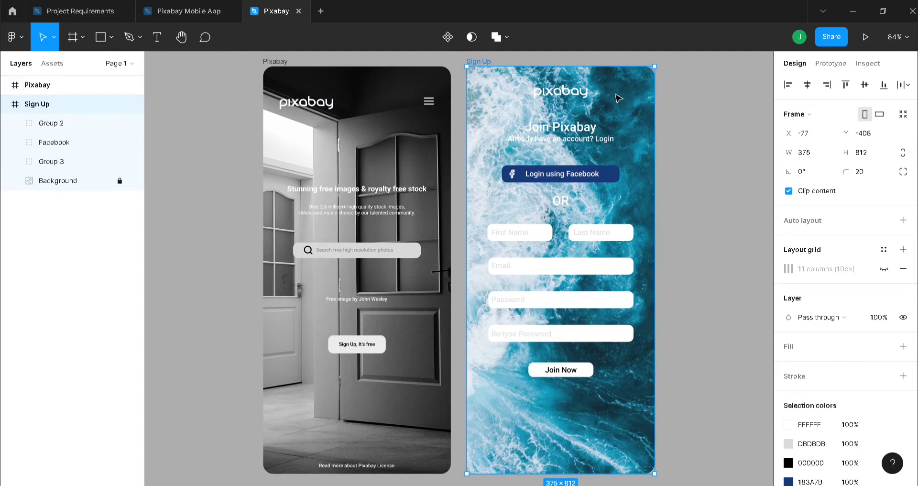
key(ctrl+d)
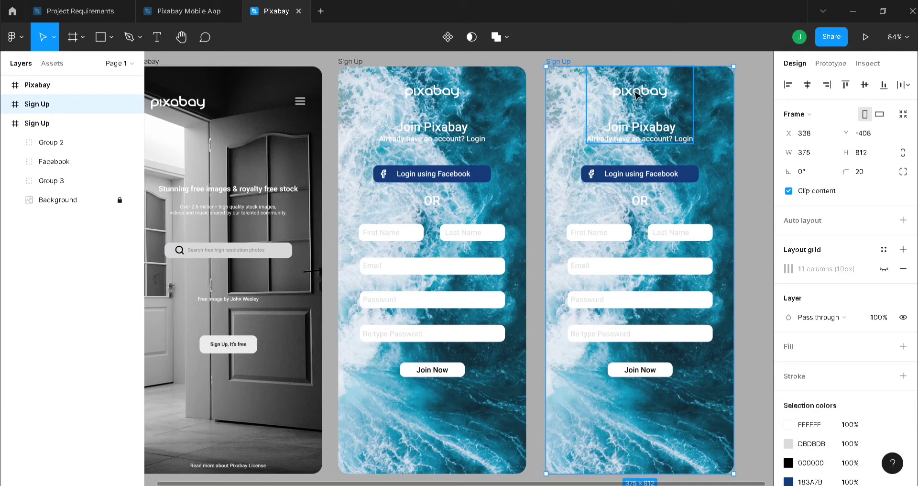
- Change the "Join Pixabay" heading on the duplicated frame to "Login"
double_click(635, 128)
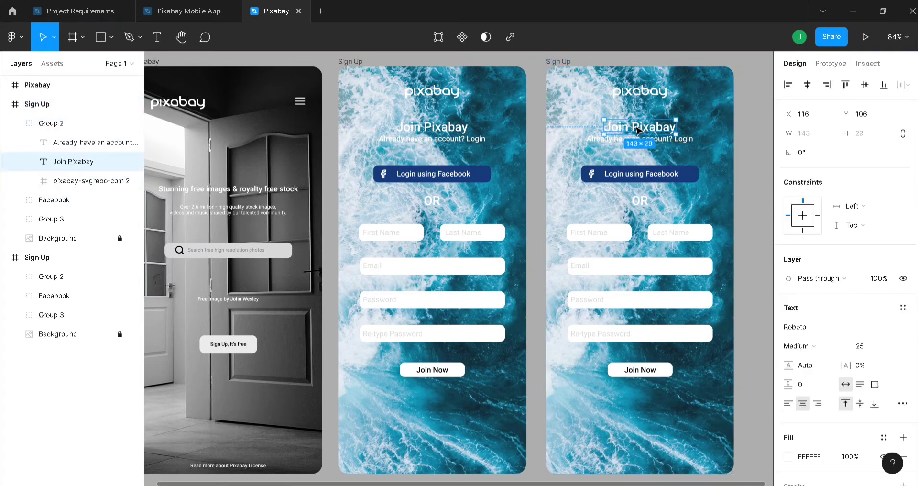
double_click(637, 128)
text(Login)
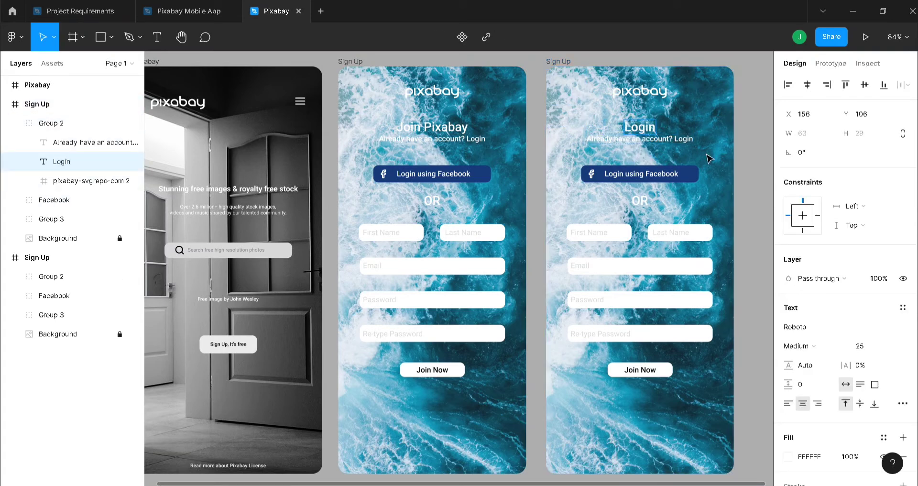
key(Escape)
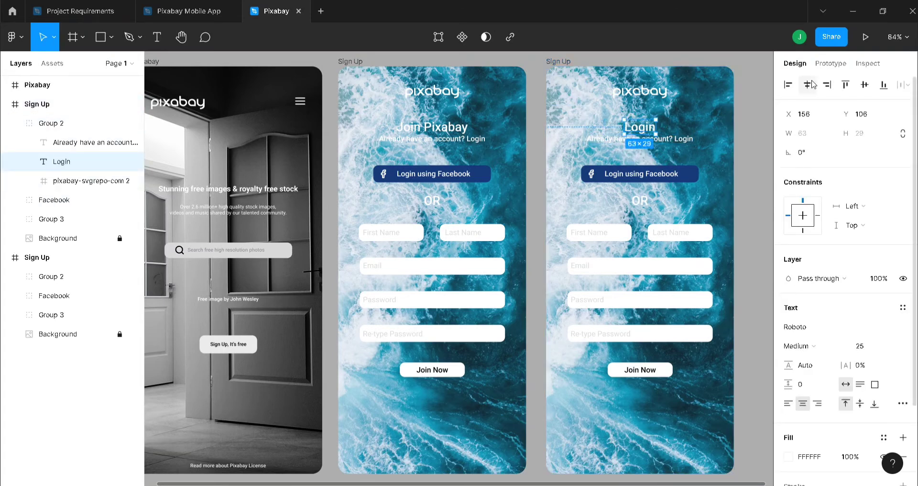
- Replace the "Already have an account? Login" line on the duplicated frame with "Welcome Back"
click(680, 139)
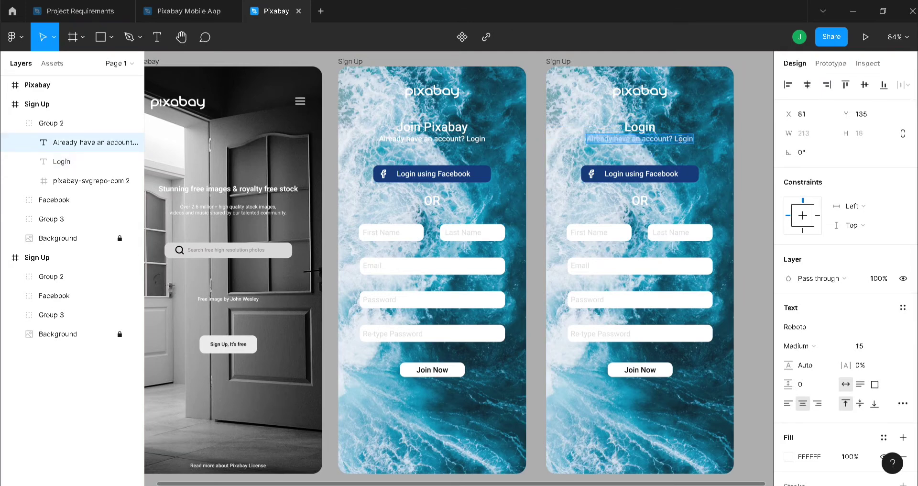
text(Wel)
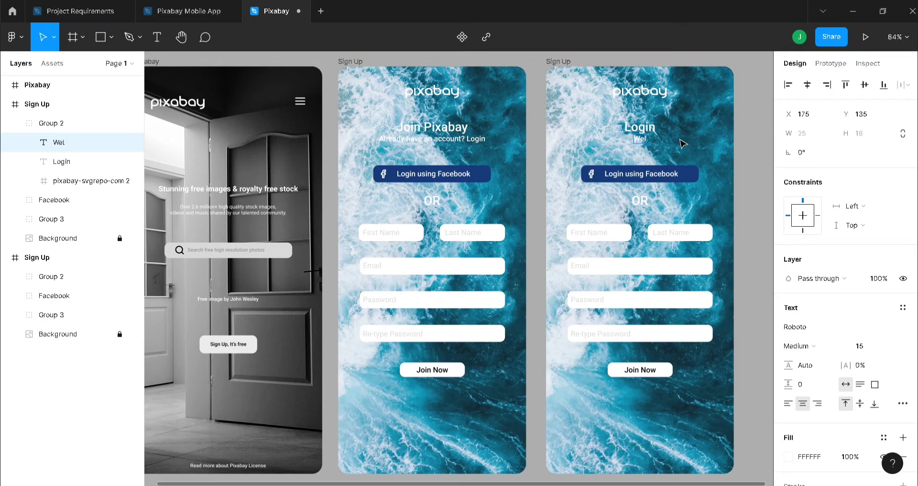
text(come Back)
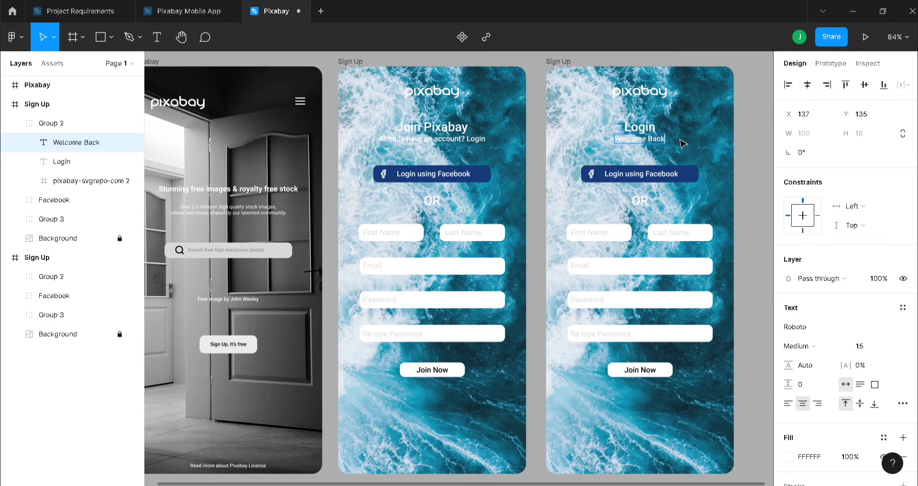
key(Escape)
click(750, 164)
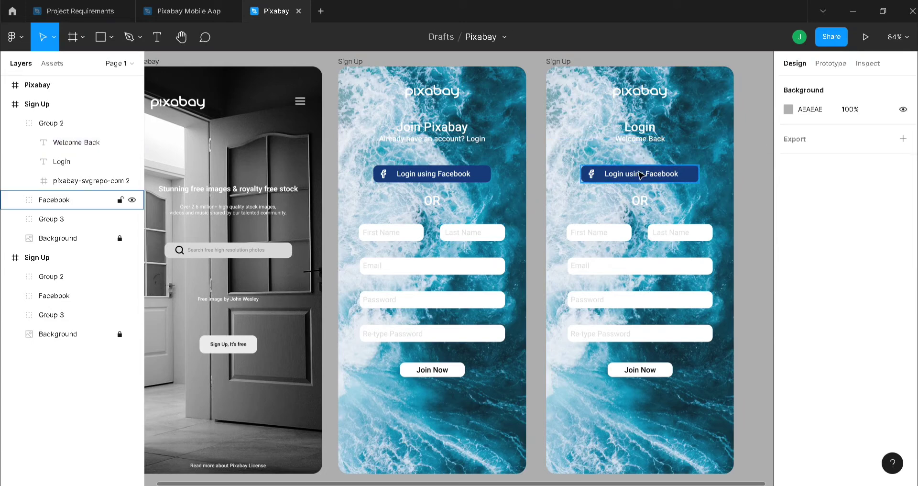
- Delete the First Name, Last Name and Re-type Password fields with their labels from the duplicated frame
double_click(643, 203)
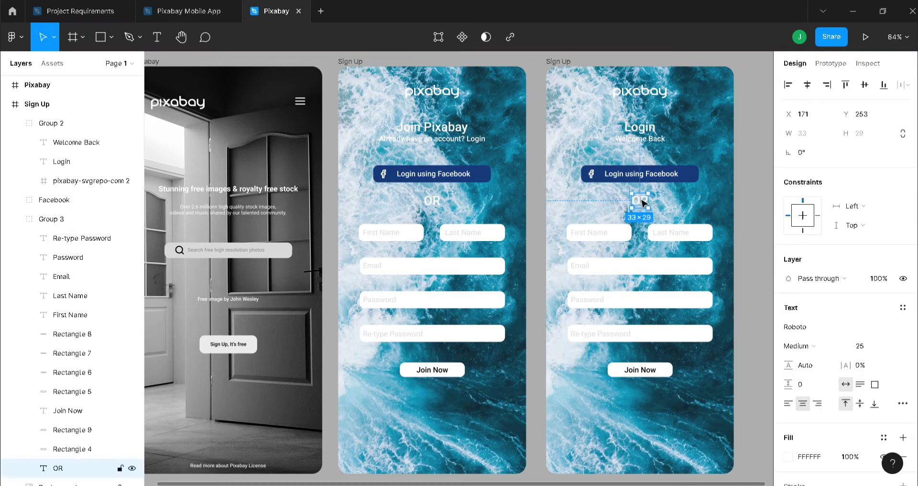
click(591, 234)
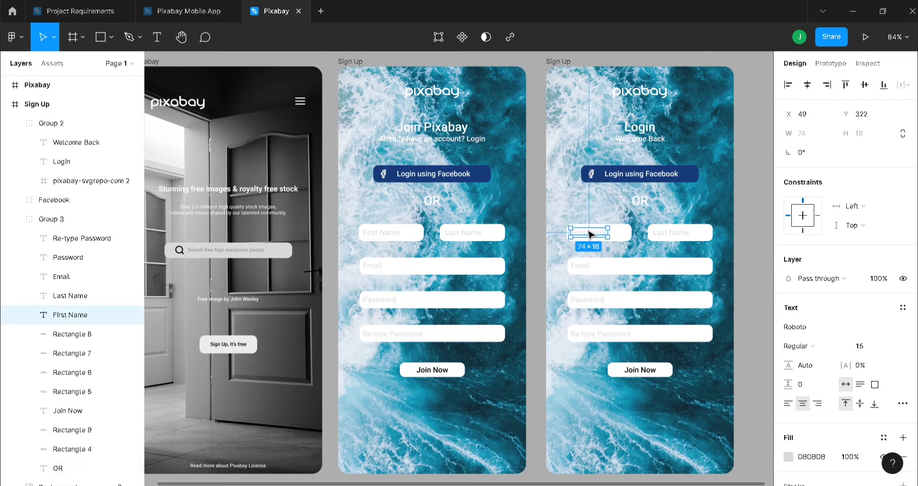
shift+click(628, 239)
shift+click(671, 238)
shift+click(707, 235)
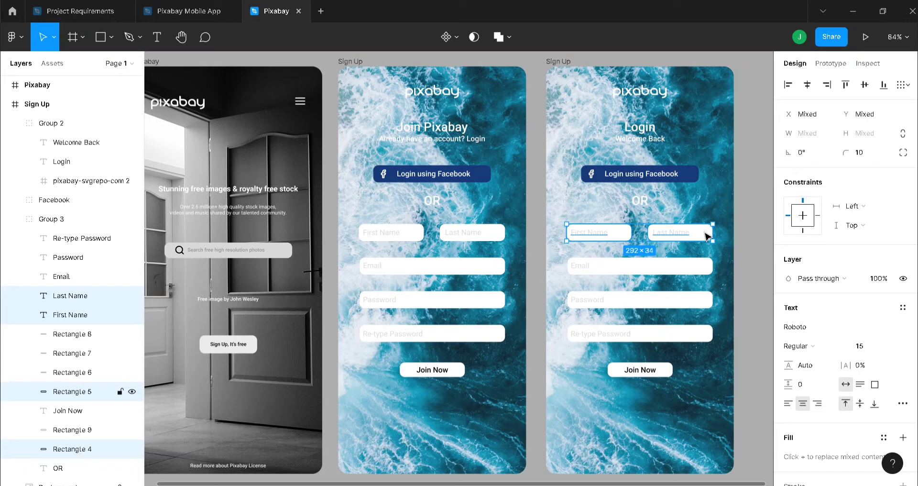
shift+click(621, 334)
shift+click(672, 333)
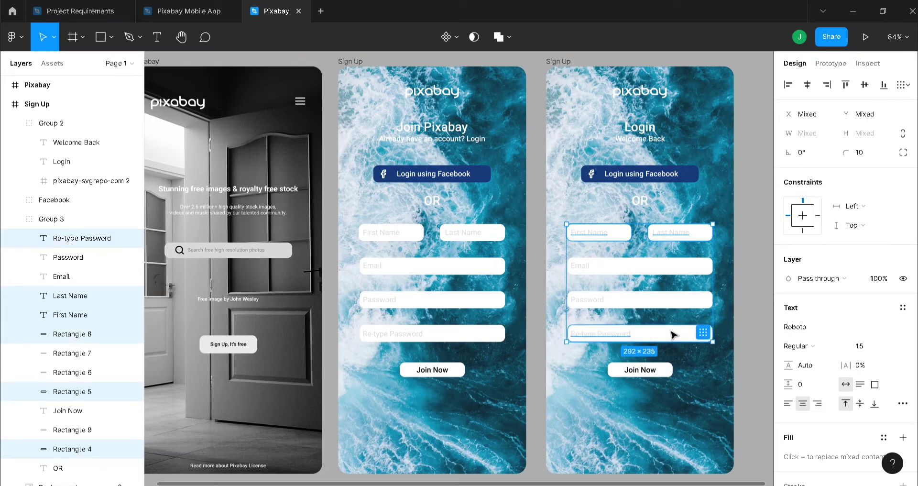
key(Delete)
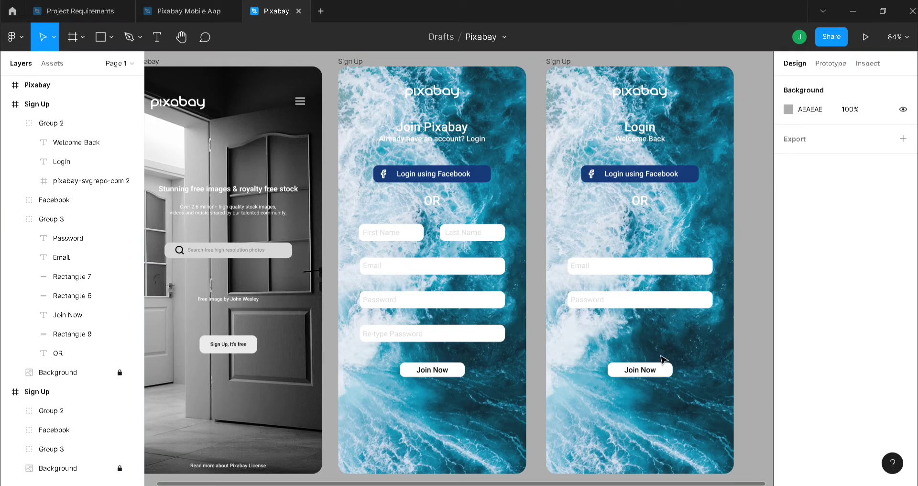
- Move the duplicated frame's Join Now text and button rectangle up to just below the Password field
double_click(644, 375)
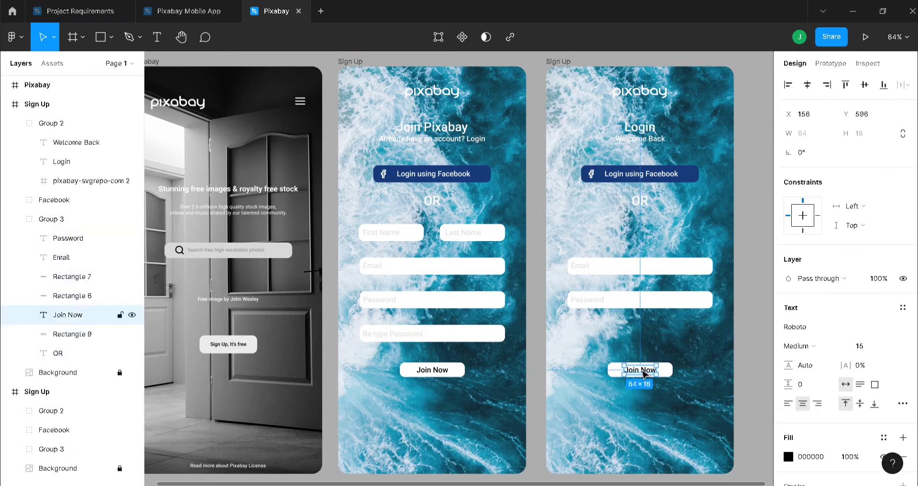
shift+click(668, 375)
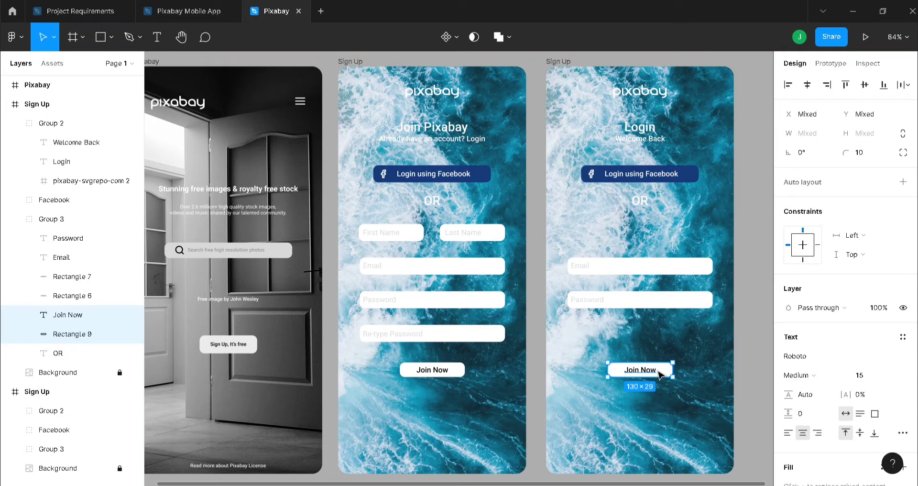
drag(658, 371, 660, 338)
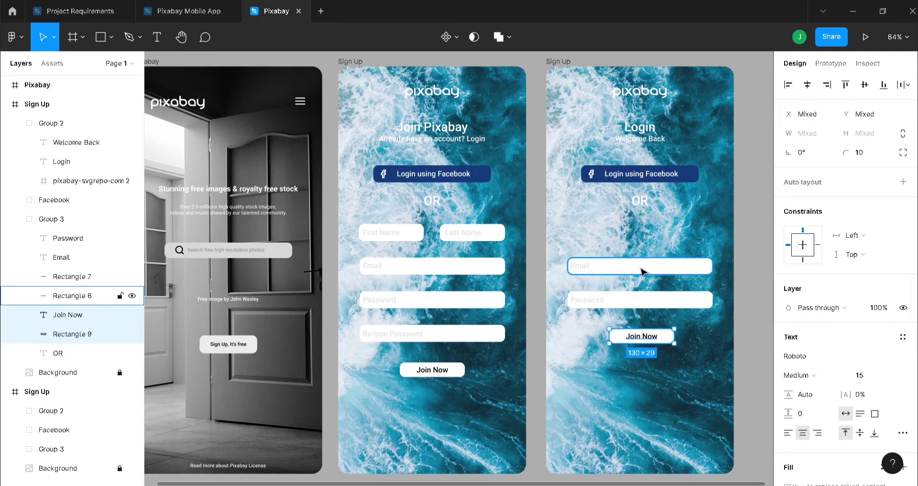
- Add the Email and Password fields and labels to the button selection and move everything up closer to the OR text
shift+click(586, 268)
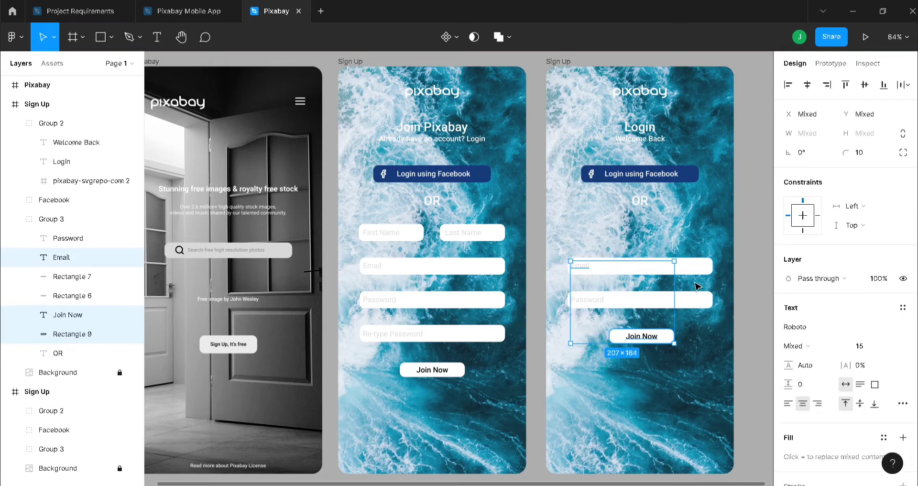
shift+click(584, 266)
shift+click(584, 307)
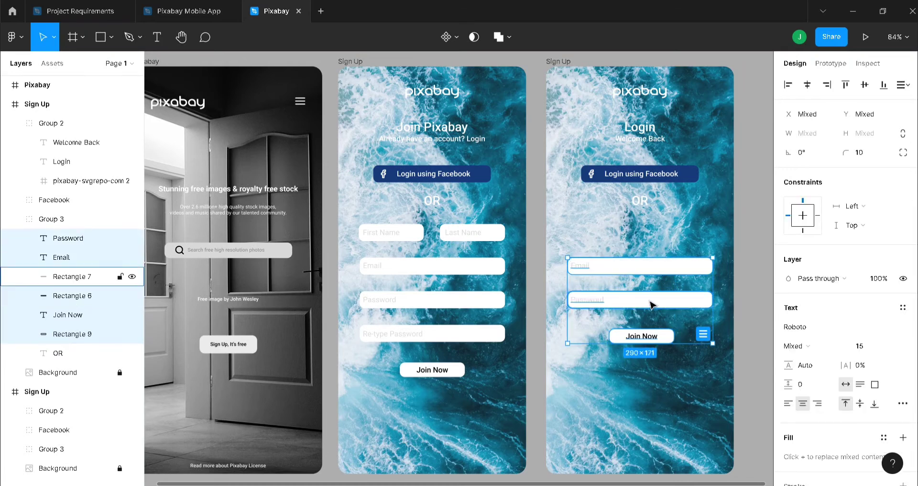
shift+click(652, 306)
drag(679, 326, 679, 308)
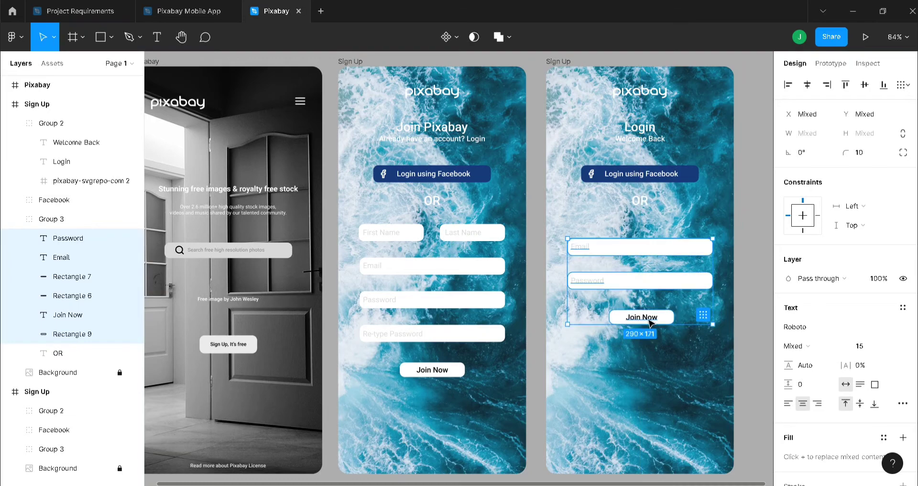
- Change the duplicated frame's button text to "Login Now" and centre it horizontally
key(ctrl+plus)
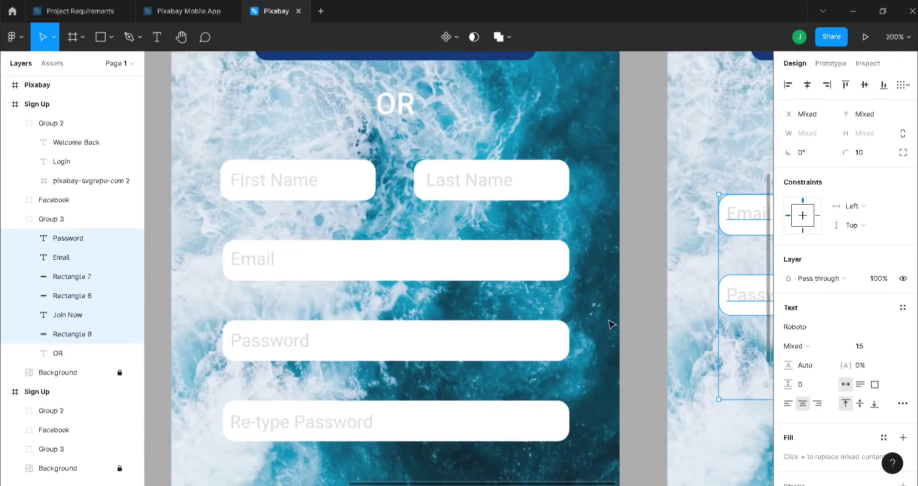
drag(555, 484, 708, 484)
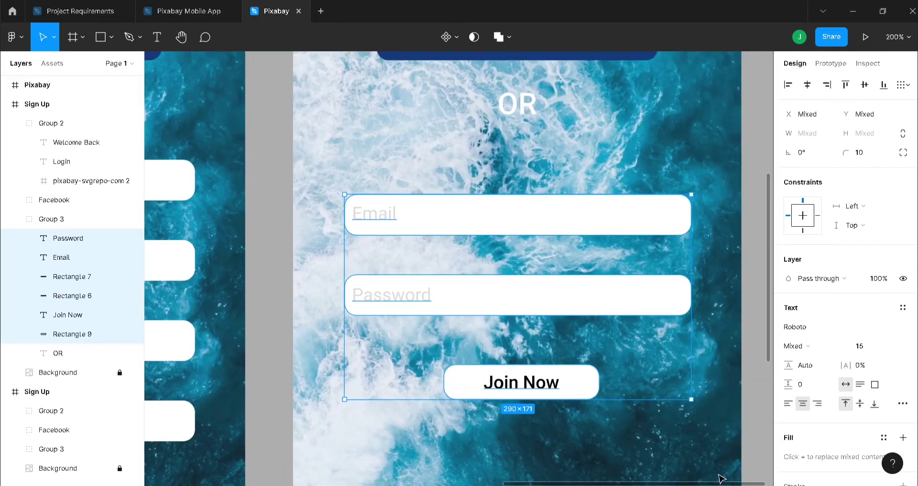
double_click(529, 384)
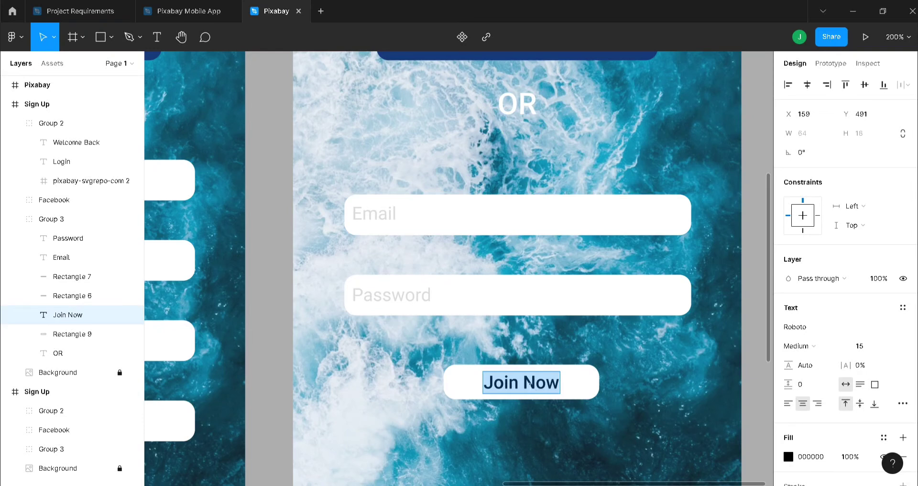
text(Login No)
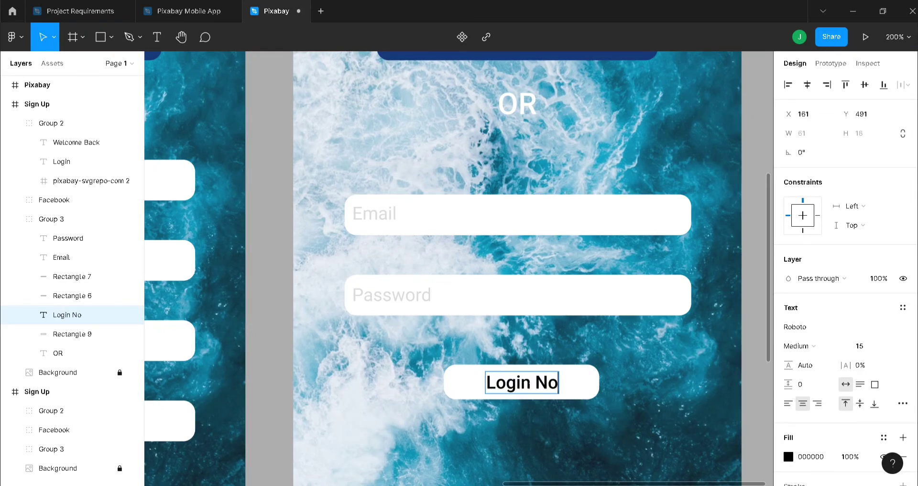
text(w)
key(Escape)
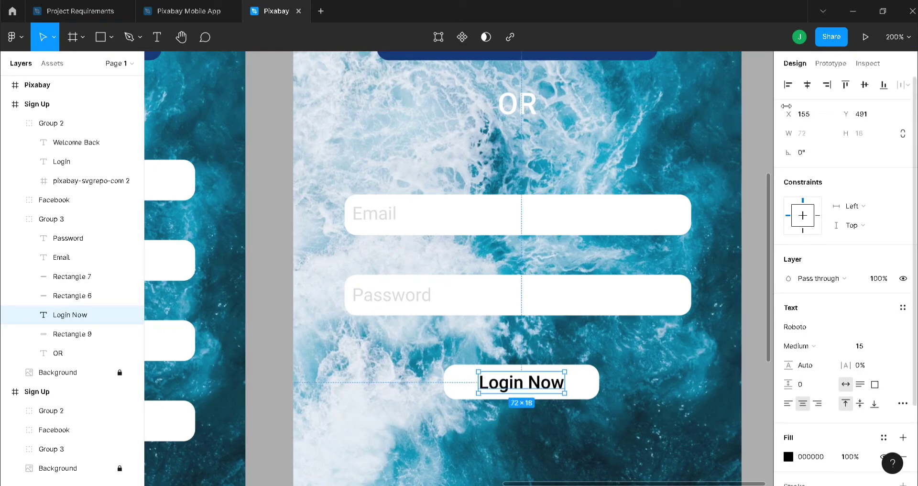
click(722, 349)
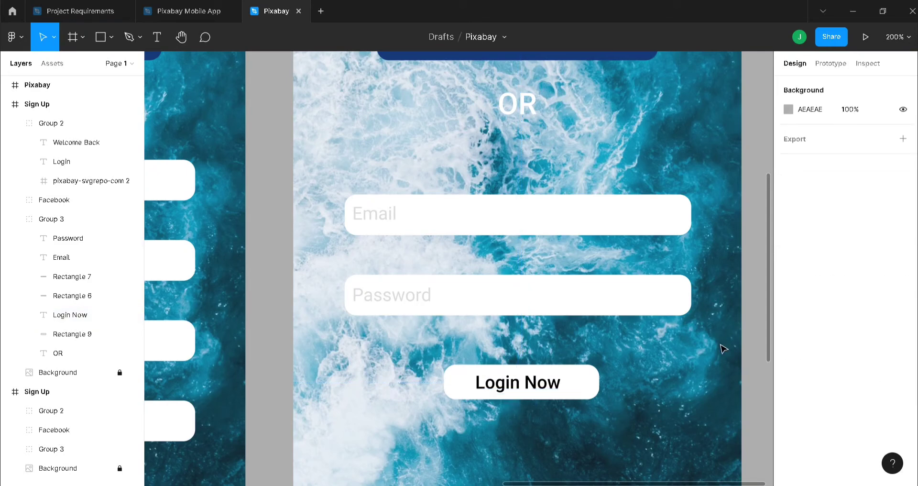
- Draw a rectangle about 216 × 56 below the Login Now button, centre it horizontally and set its corner radius to 5
scroll(723, 348, down, 5)
key(r)
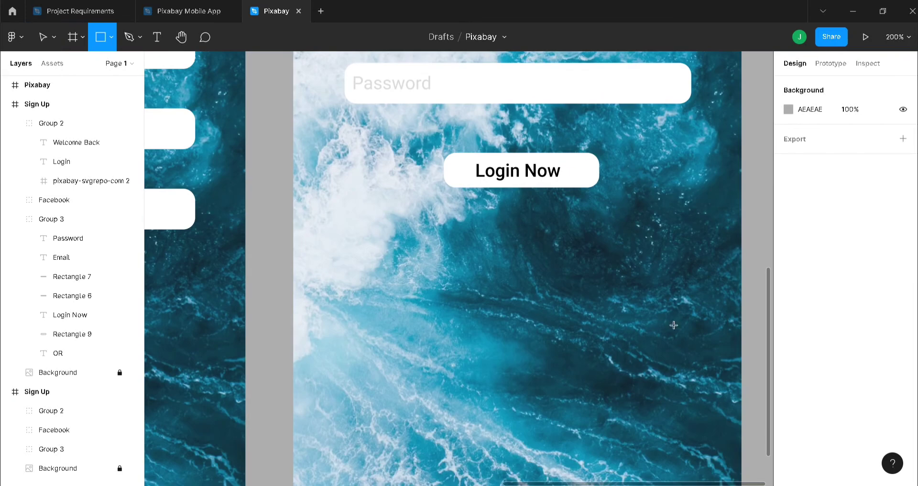
mouse_move(393, 268)
mouse_down()
mouse_move(517, 314)
mouse_move(630, 340)
mouse_move(651, 335)
mouse_up()
drag(535, 307, 533, 312)
click(807, 85)
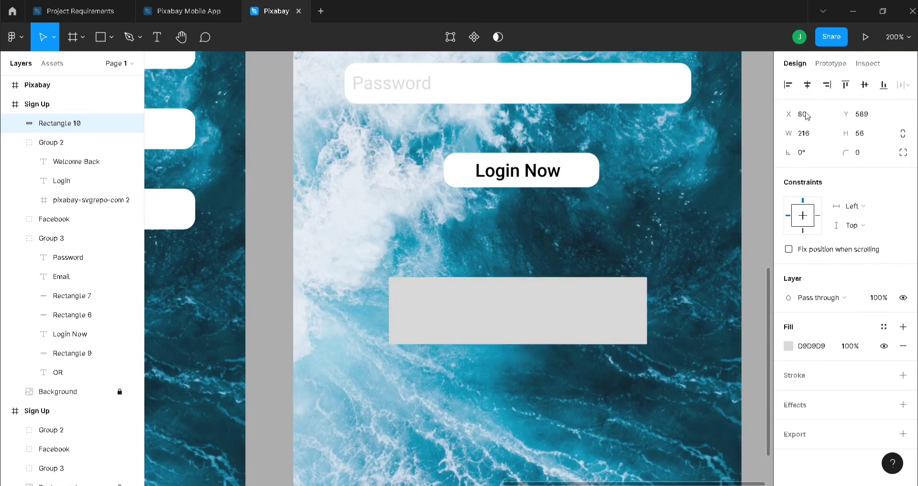
click(872, 160)
text(5)
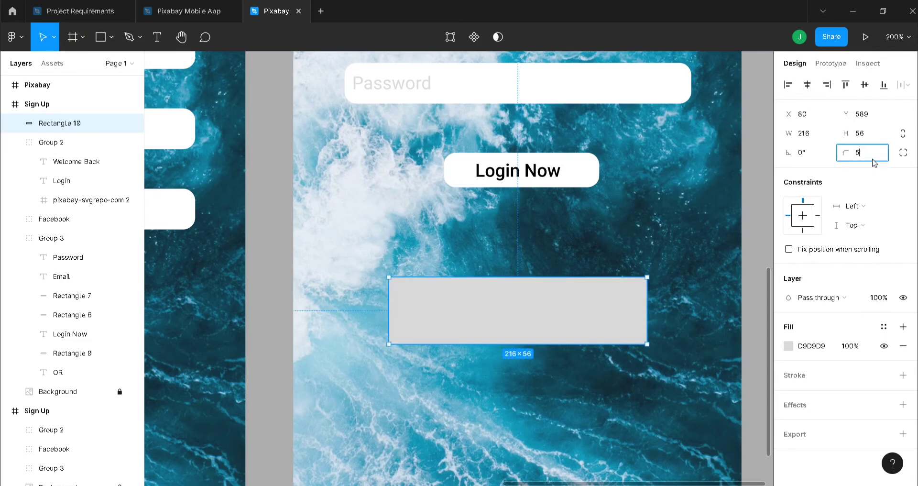
key(Return)
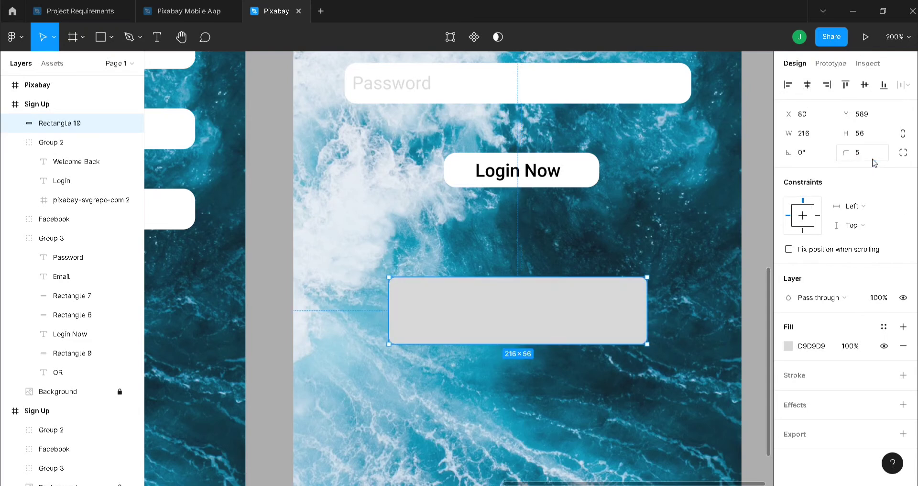
- Give the new rectangle a white FFFFFF inside stroke of width 1 and remove its fill
click(798, 380)
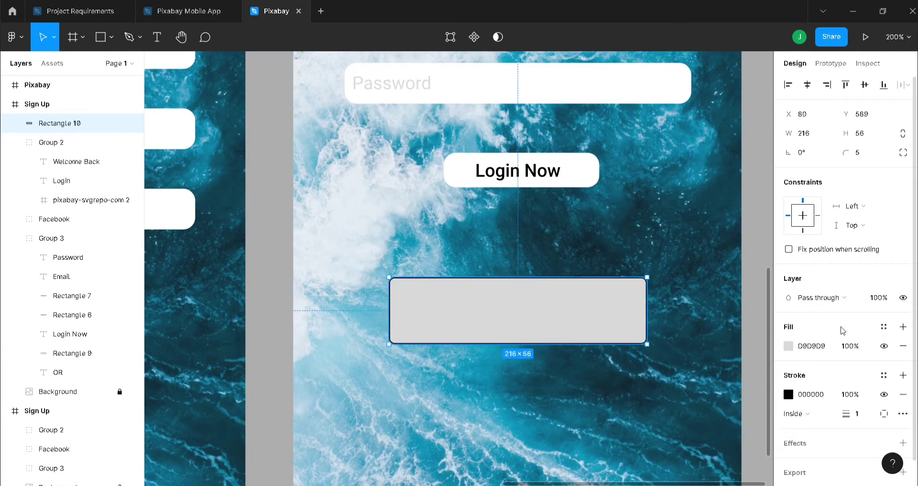
click(903, 346)
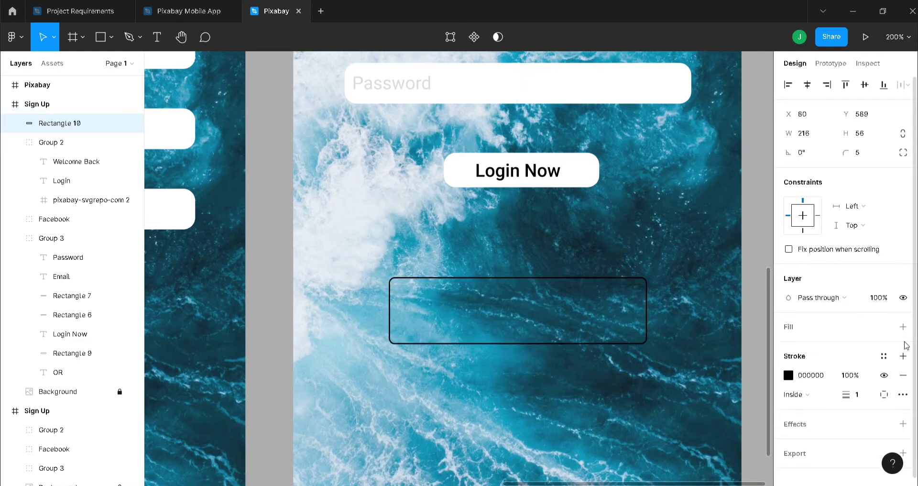
click(789, 376)
drag(662, 300, 622, 171)
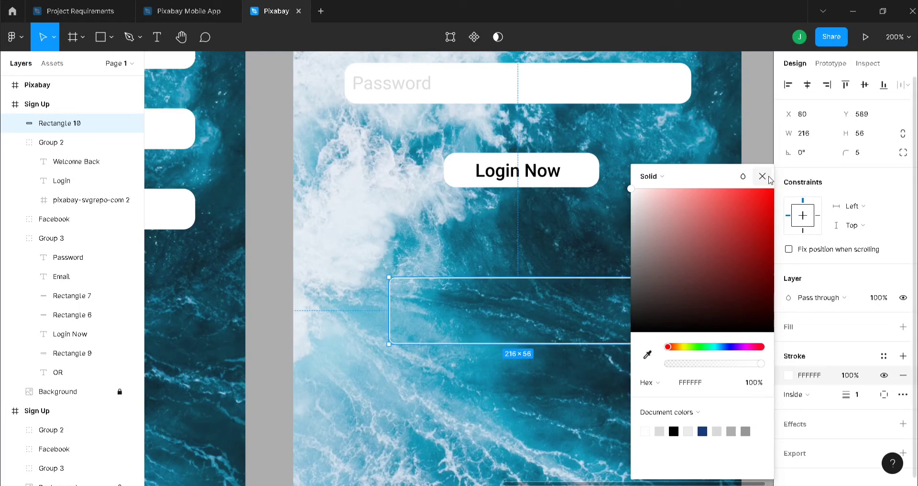
click(767, 177)
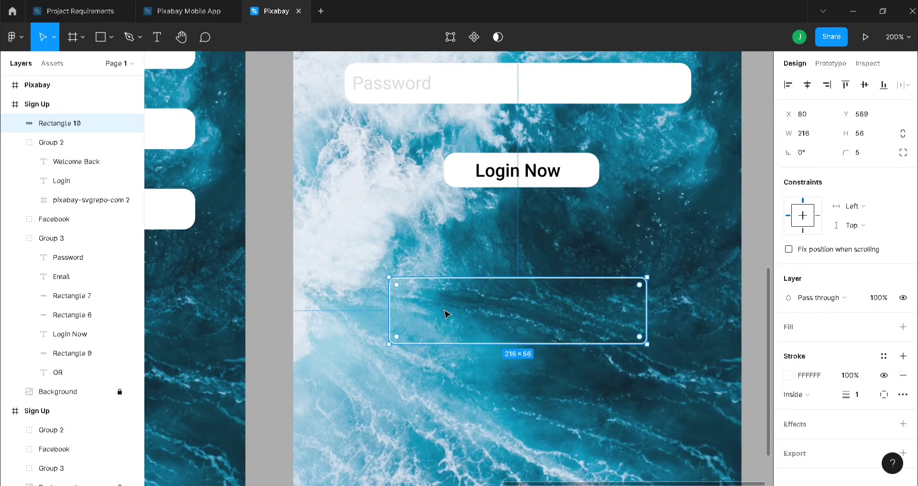
- Add the text "Don't have an account? Join Pixabay" at the outlined box below the Login Now button
key(t)
click(414, 306)
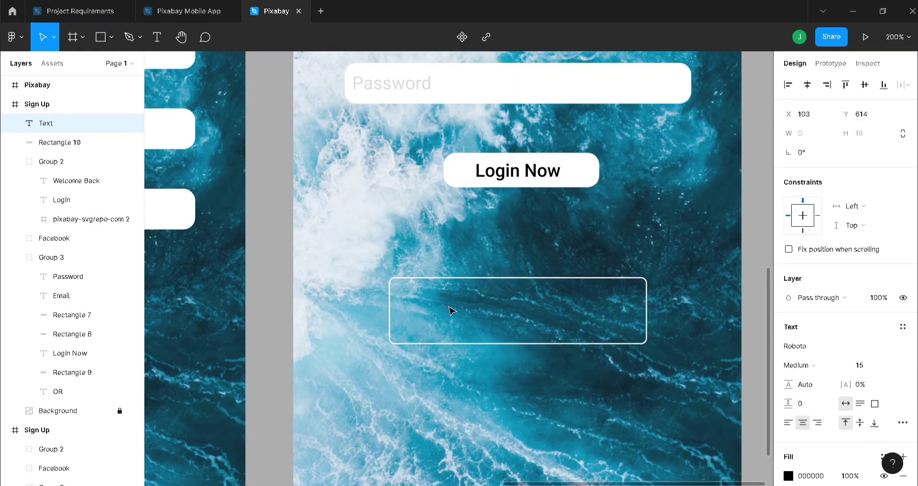
text(Don)
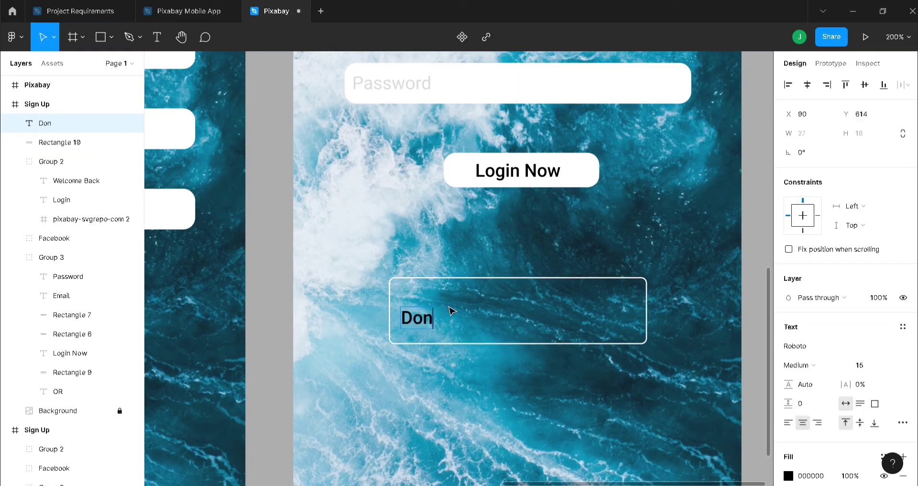
text('t have)
text(an)
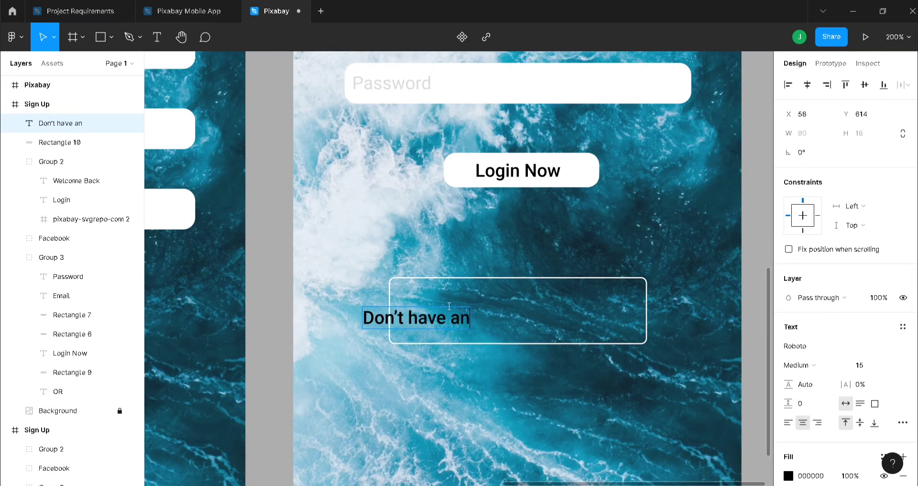
text( acc)
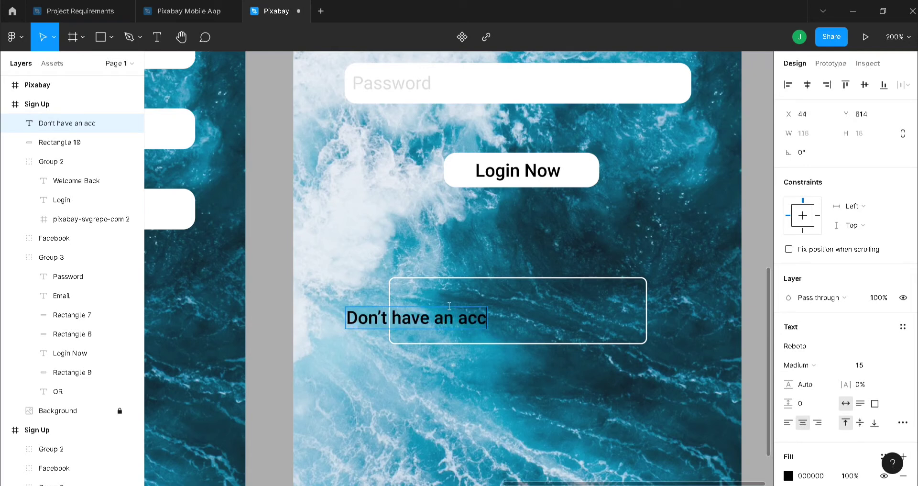
text(ount?)
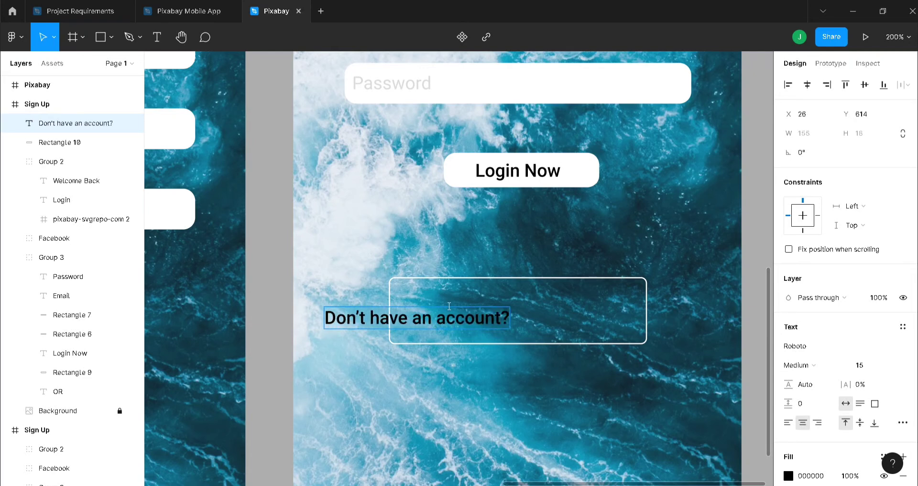
text( Joi)
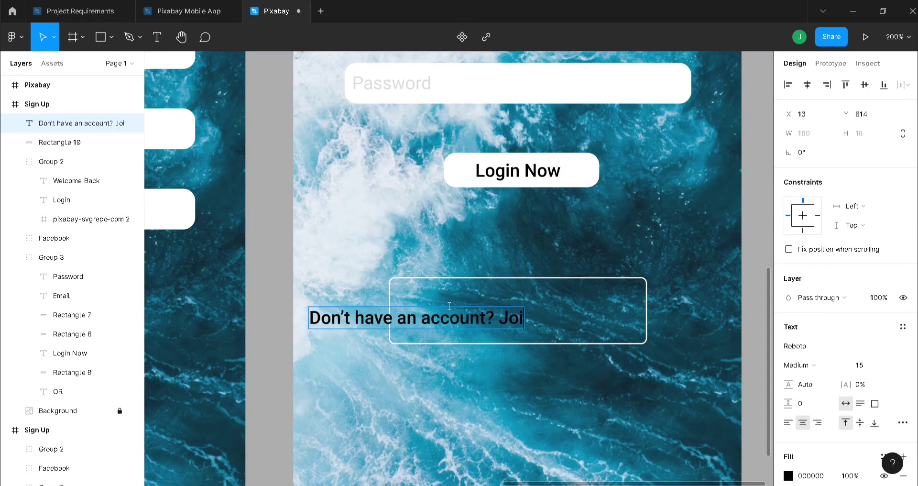
text(n Pixabay)
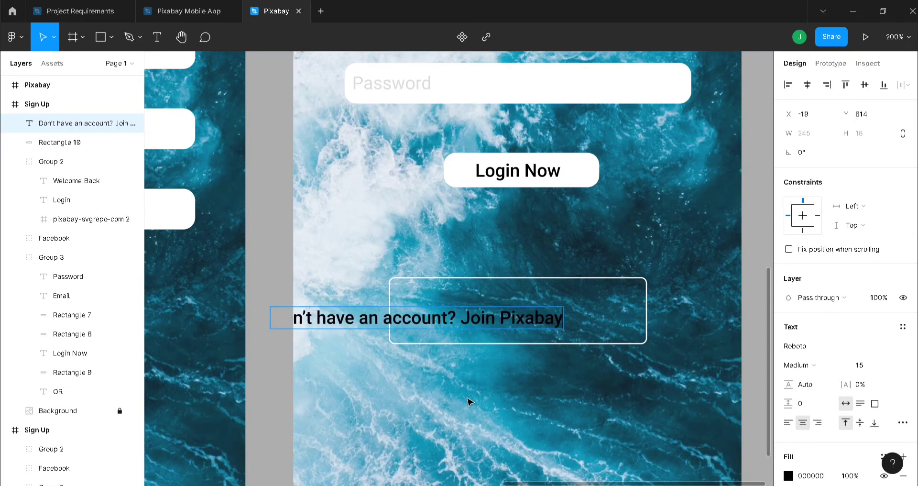
key(Escape)
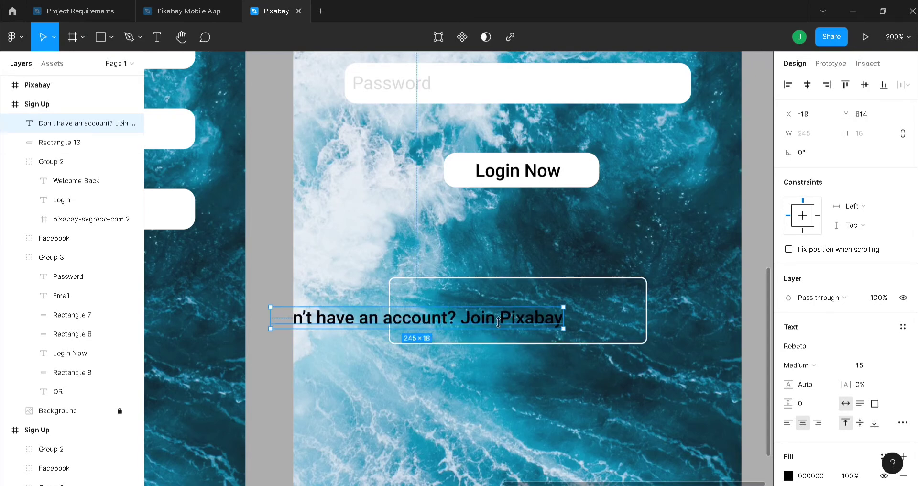
- Set the "Don't have an account? Join Pixabay" text to size 10 and centre it inside the outlined box
click(882, 367)
text(10)
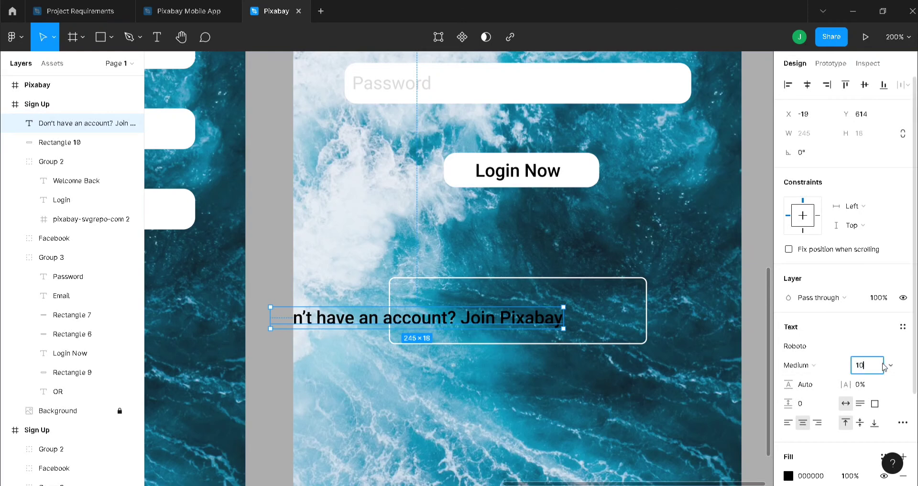
key(Return)
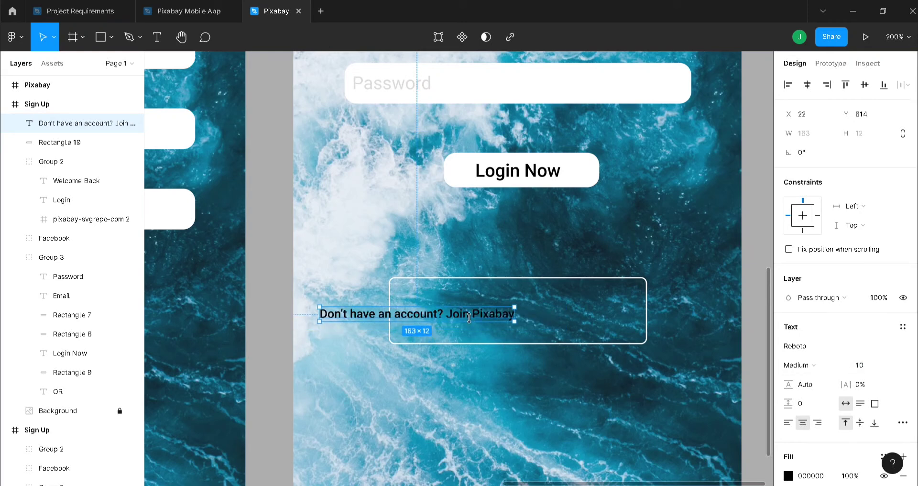
drag(480, 316, 583, 315)
- Change the fill of the text in the outlined box to white FFFFFF
click(803, 479)
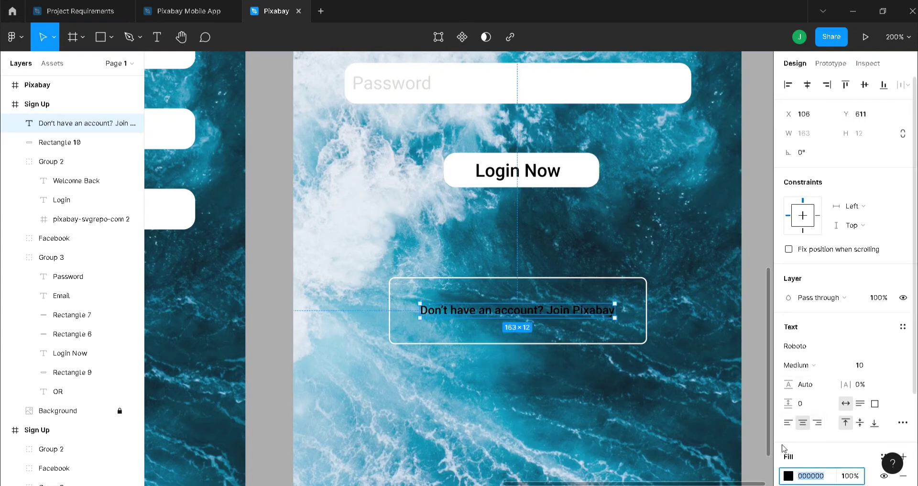
text(ffffff)
key(Return)
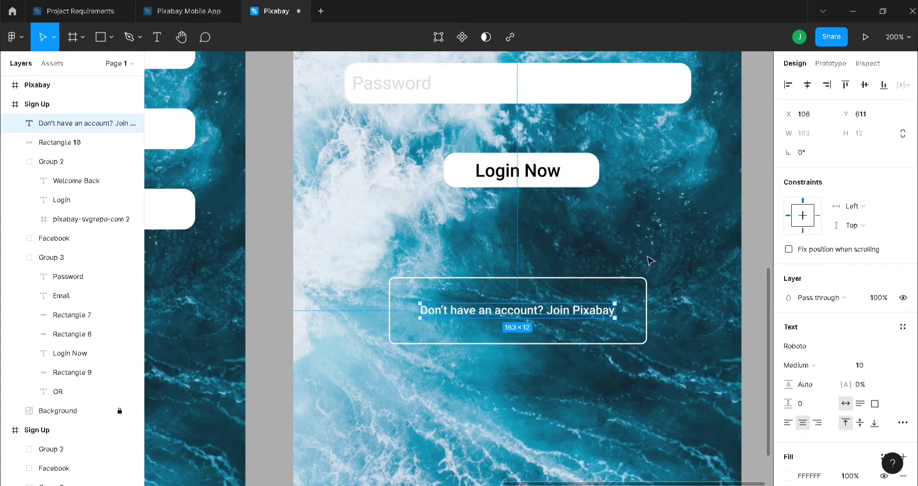
click(650, 261)
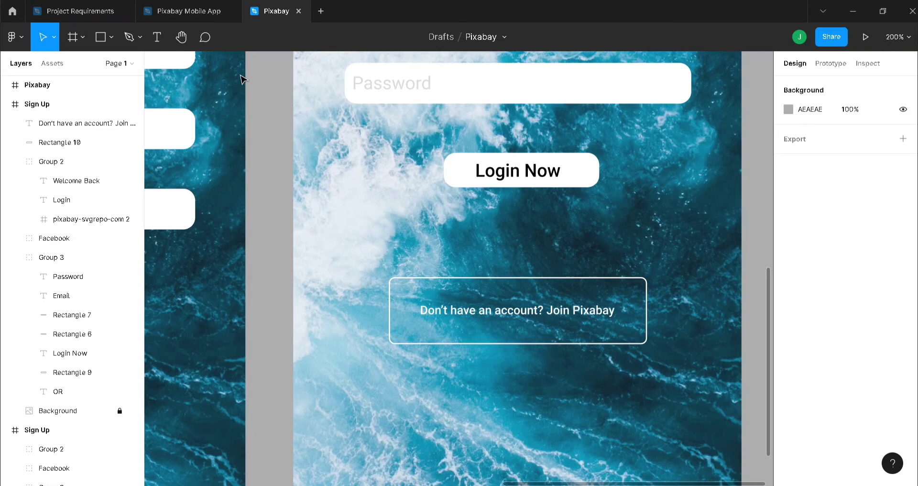
- Add the text "By joining you agree to the terms and Privacy policy" near the bottom edge of the login frame
scroll(242, 78, down, 5)
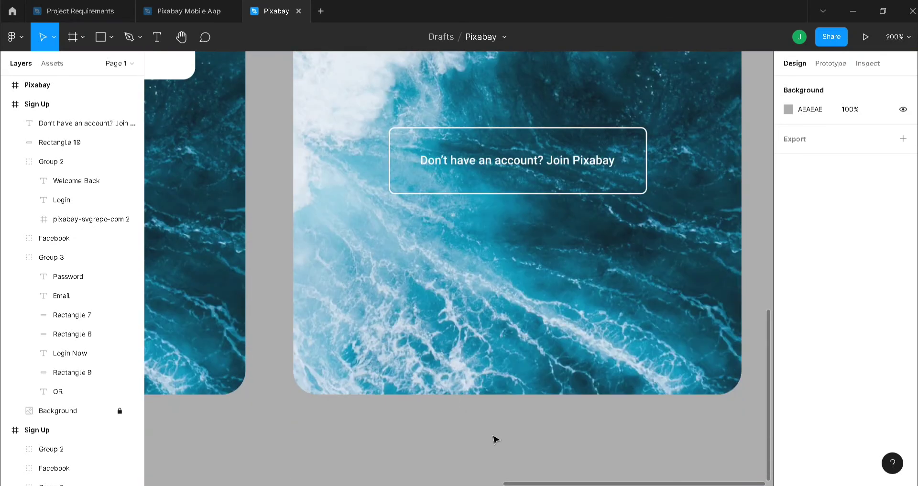
key(t)
click(396, 373)
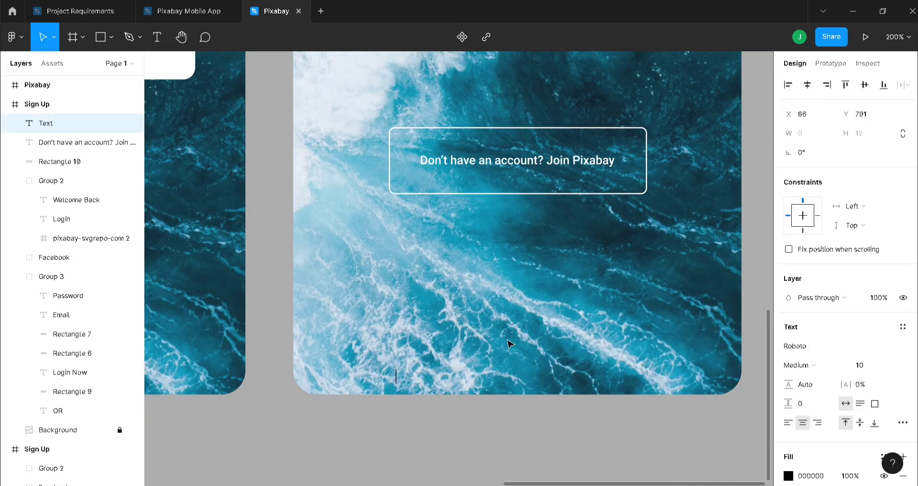
text(By joinijmng)
key(BackSpace)
key(BackSpace)
key(BackSpace)
key(BackSpace)
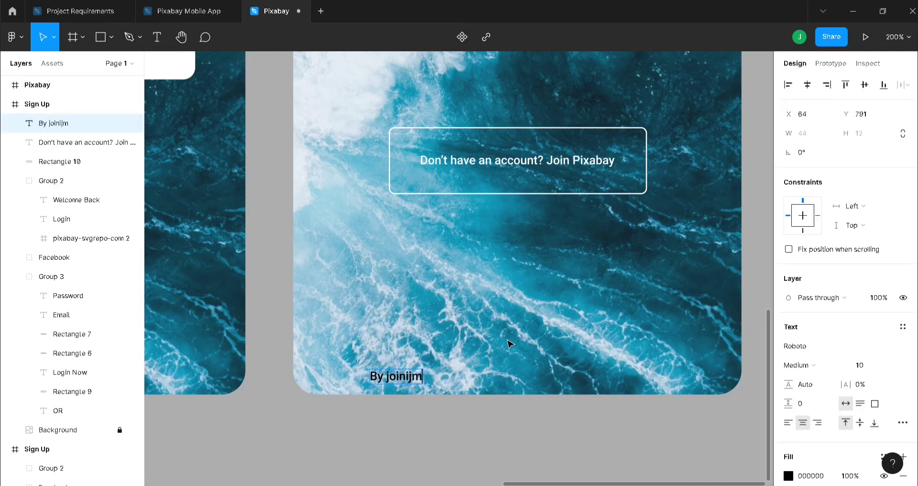
text(ng you )
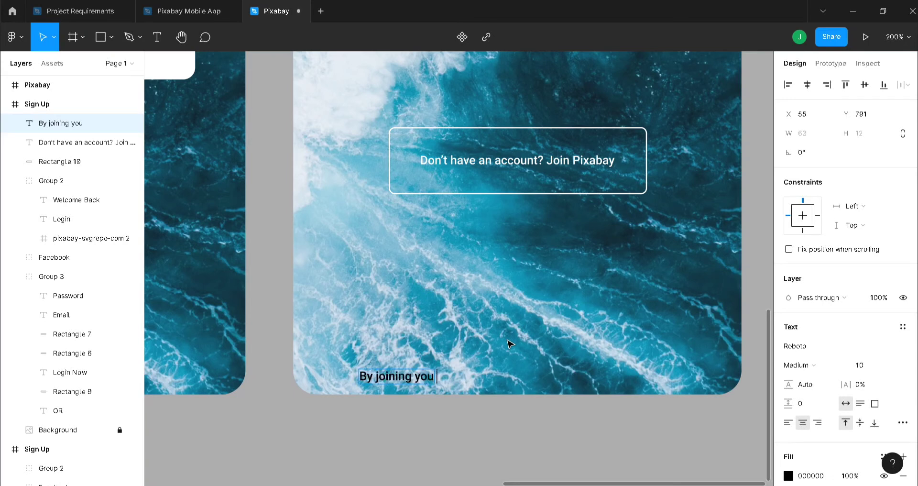
text(agree to)
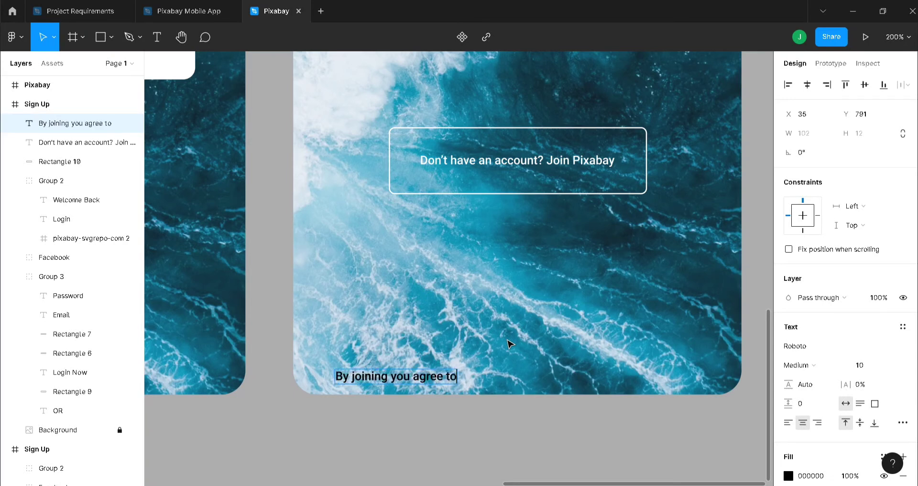
text( the terms)
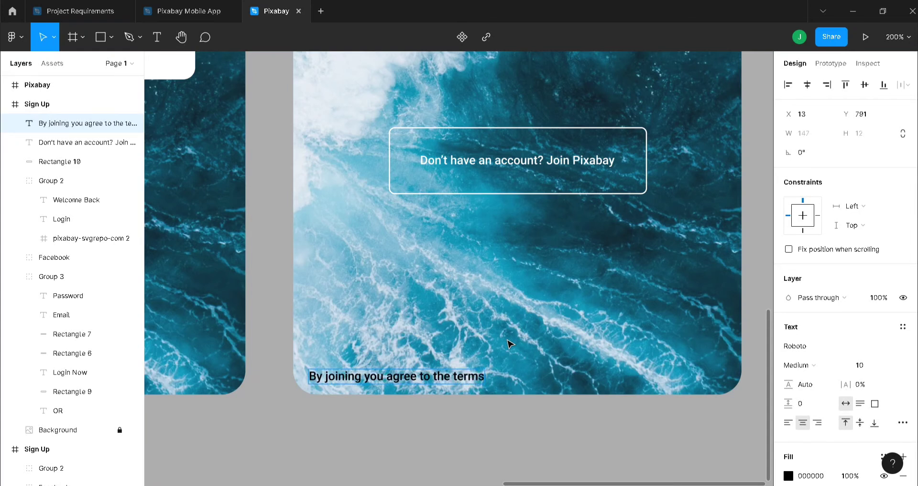
text( and)
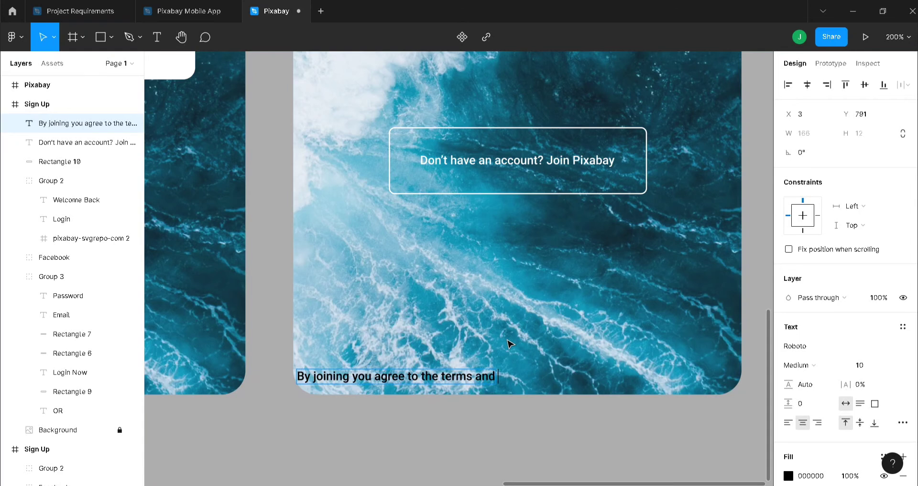
text( Privayc)
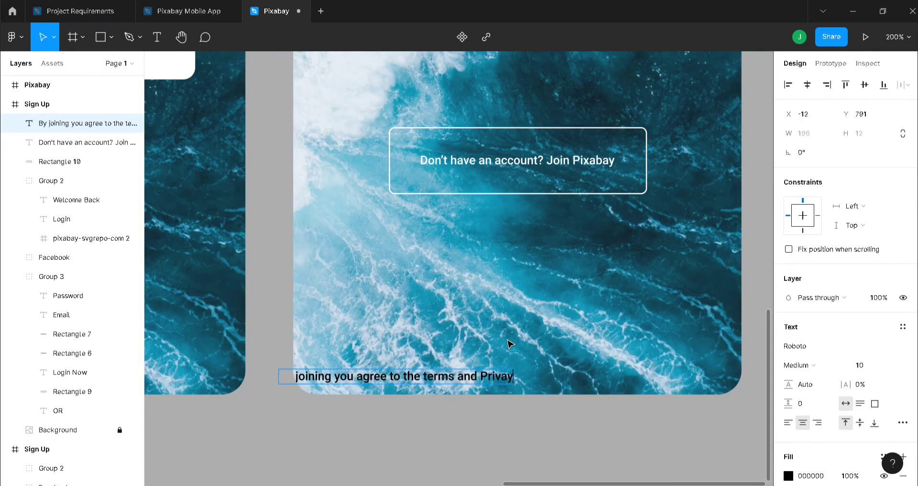
key(BackSpace)
key(BackSpace)
text(cy)
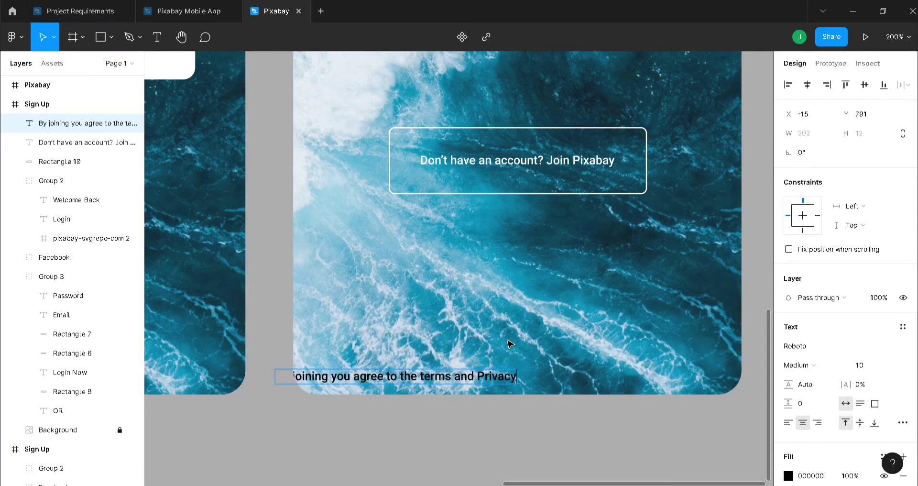
text( policy)
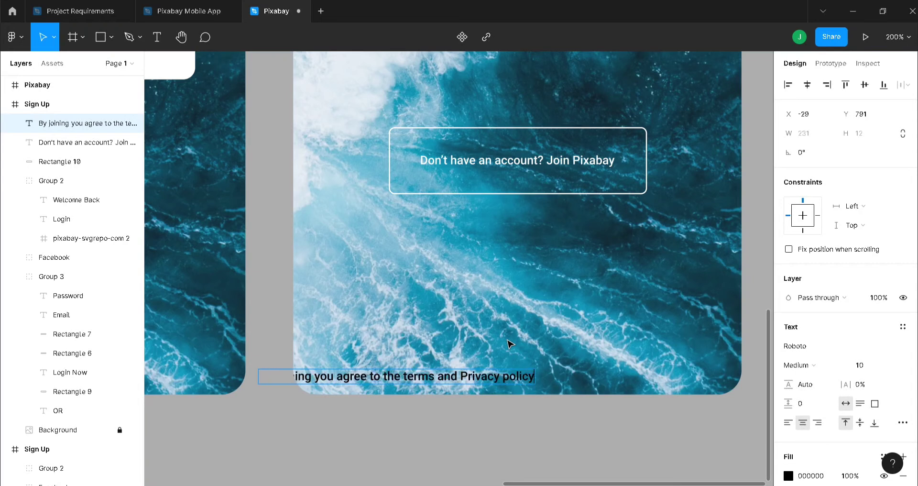
key(Escape)
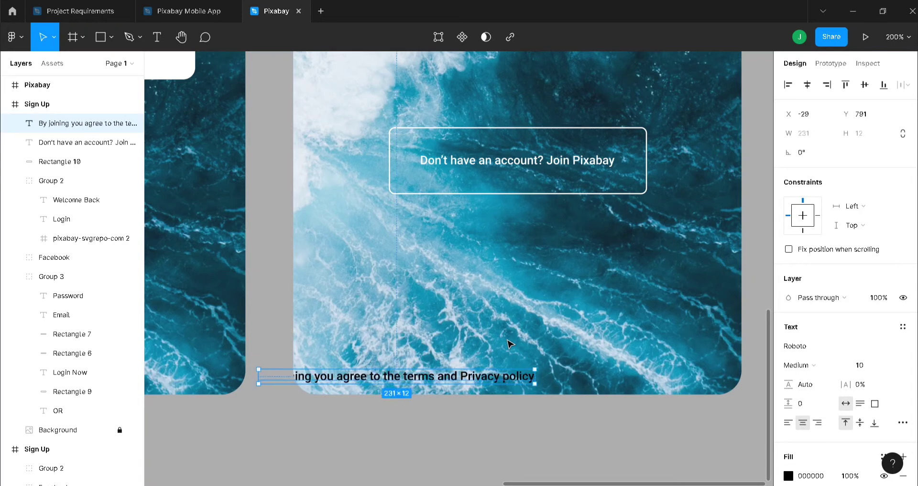
- Centre the terms and privacy text horizontally in the frame and give it a white fill
click(807, 86)
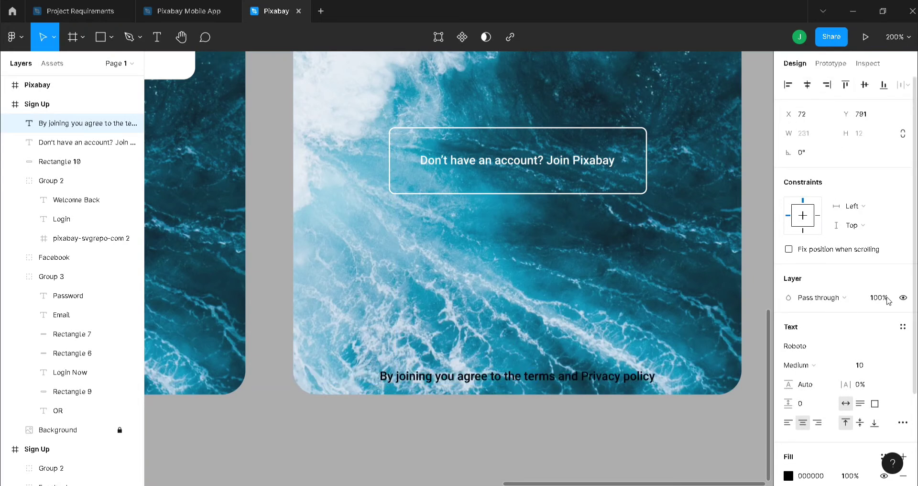
click(809, 476)
text(ffff)
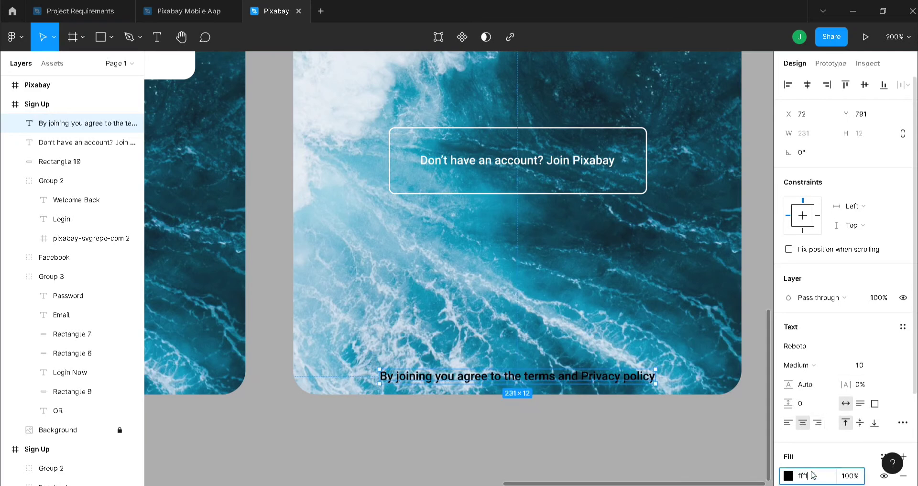
key(Return)
click(735, 466)
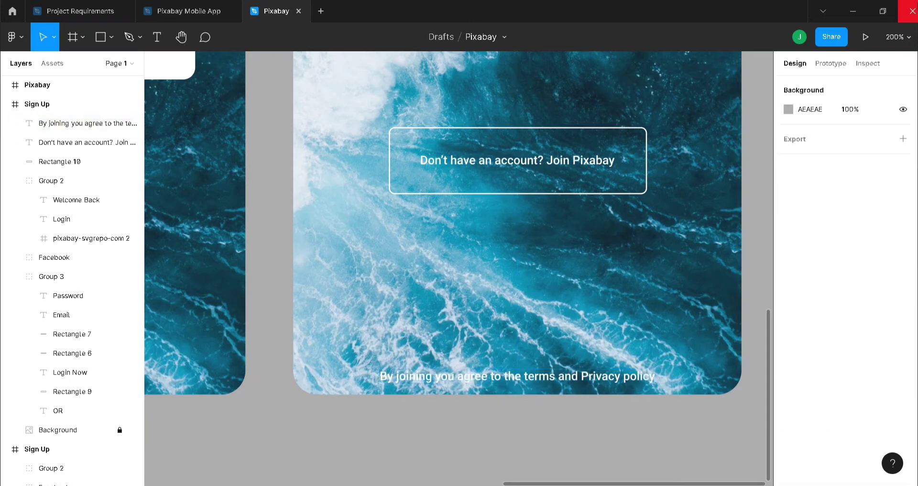
- Fit all three screens in the view and collapse the layers of both Sign Up frames
click(896, 37)
click(833, 125)
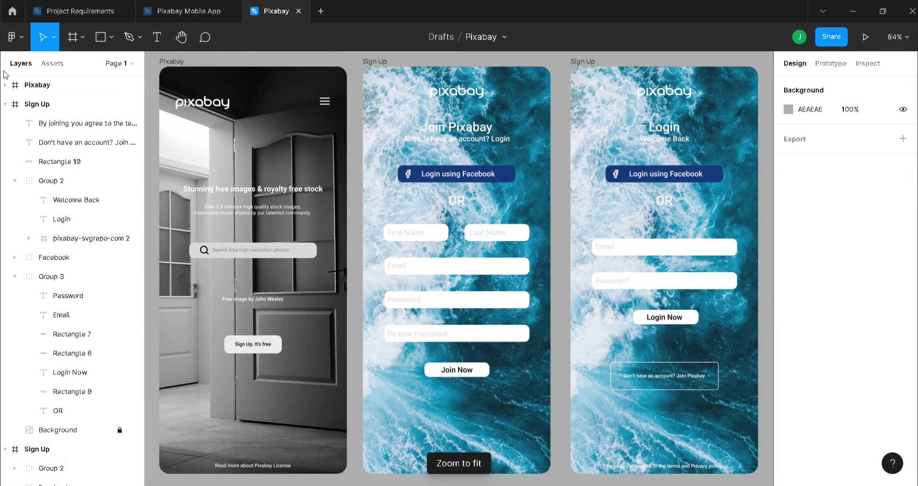
click(5, 104)
click(5, 124)
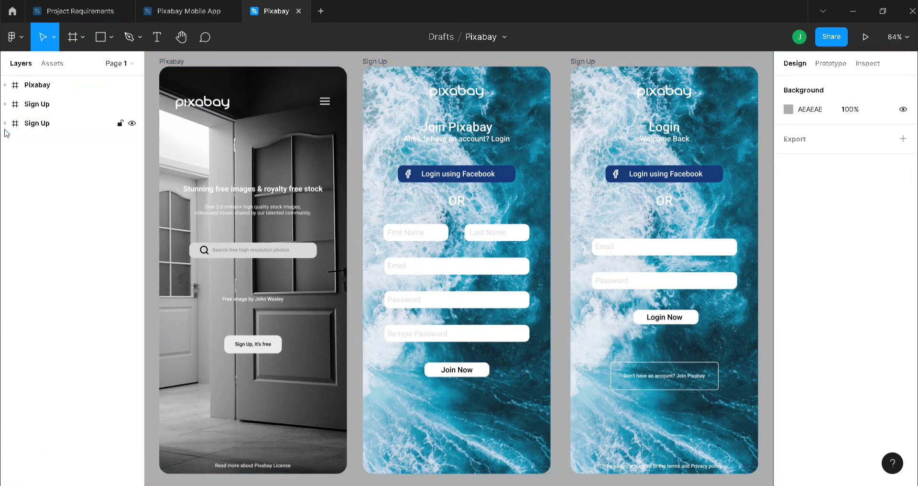
double_click(44, 124)
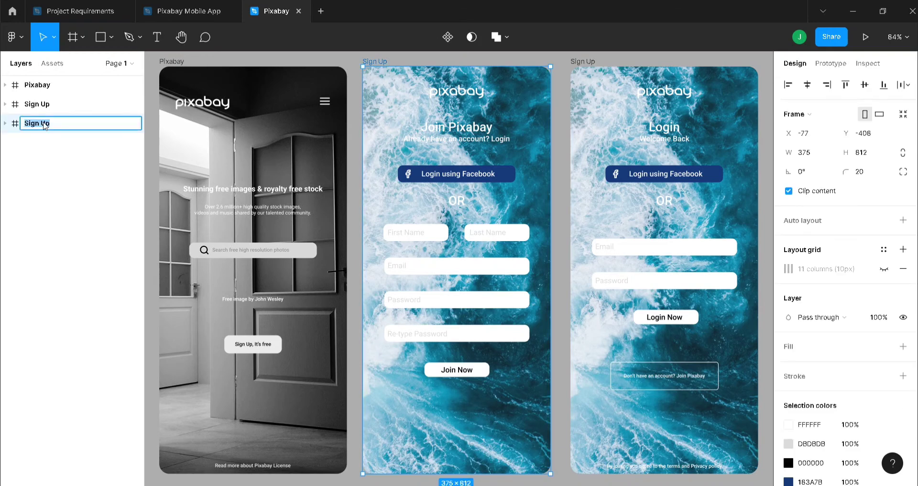
text(Lo)
key(BackSpace)
key(BackSpace)
click(31, 184)
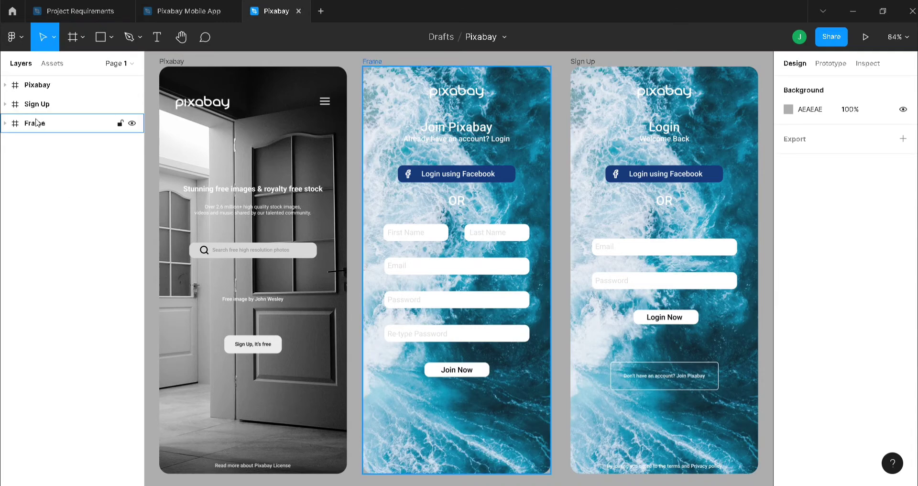
- Move the login screen's frame to the end of the layer order and rename it "Login"
drag(37, 104, 41, 133)
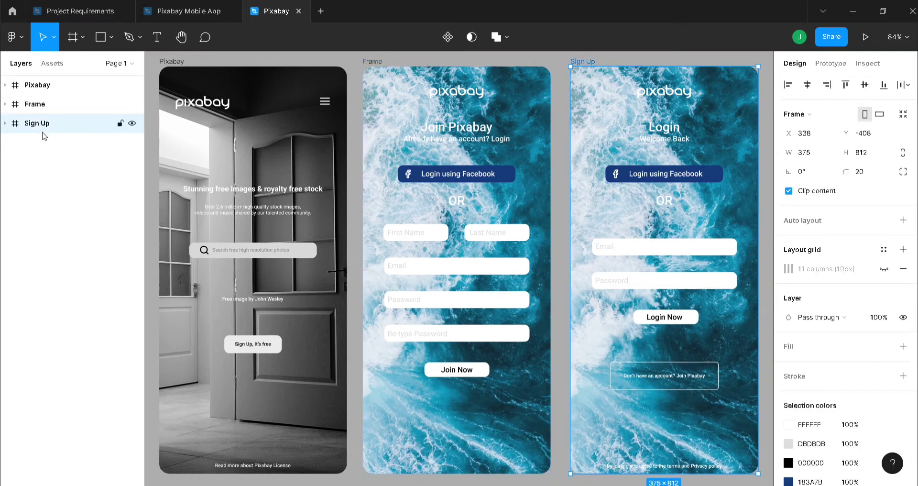
double_click(41, 124)
key(BackSpace)
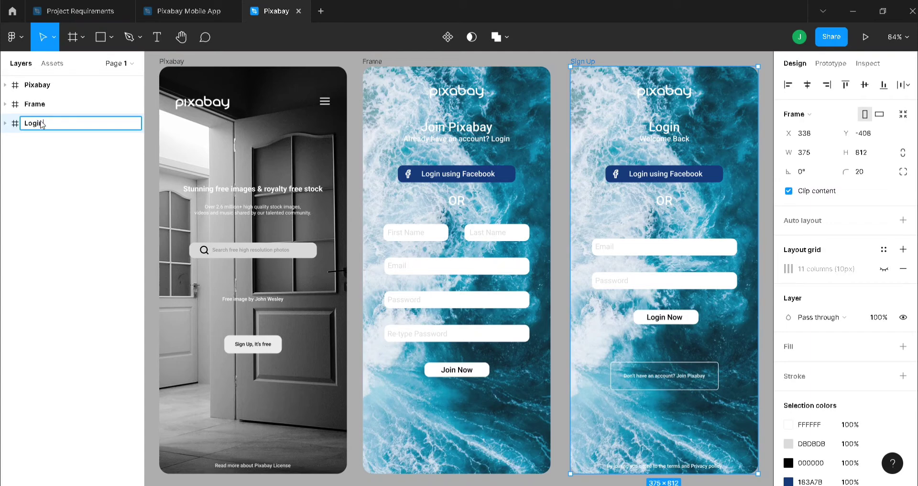
text(Login)
- Rename the frame of the Join Pixabay screen as "Sign Up"
click(36, 105)
double_click(36, 105)
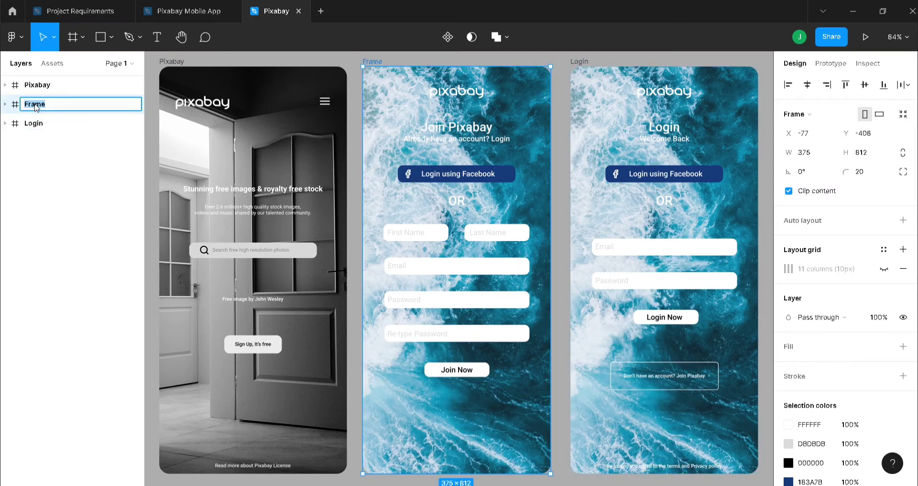
text(Sign Up)
click(83, 198)
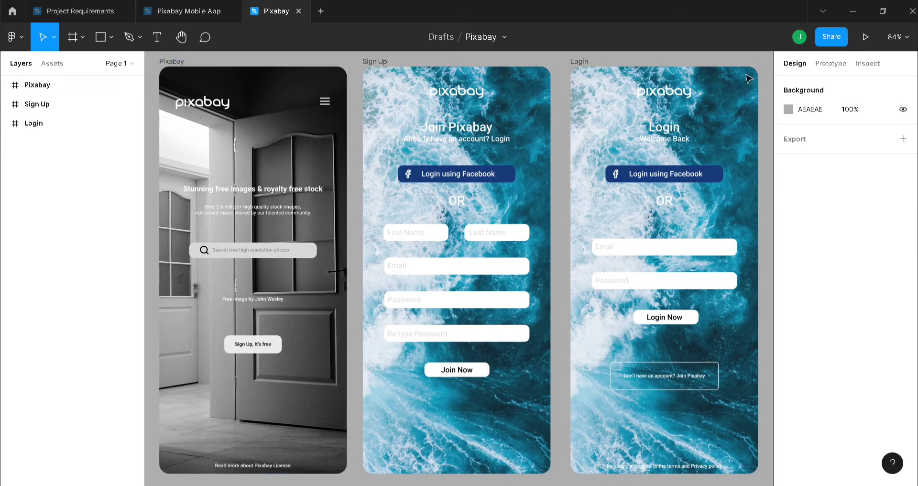
- Add an iPhone 13 mini frame beside the Login screen and set its corner radius to 20
key(f)
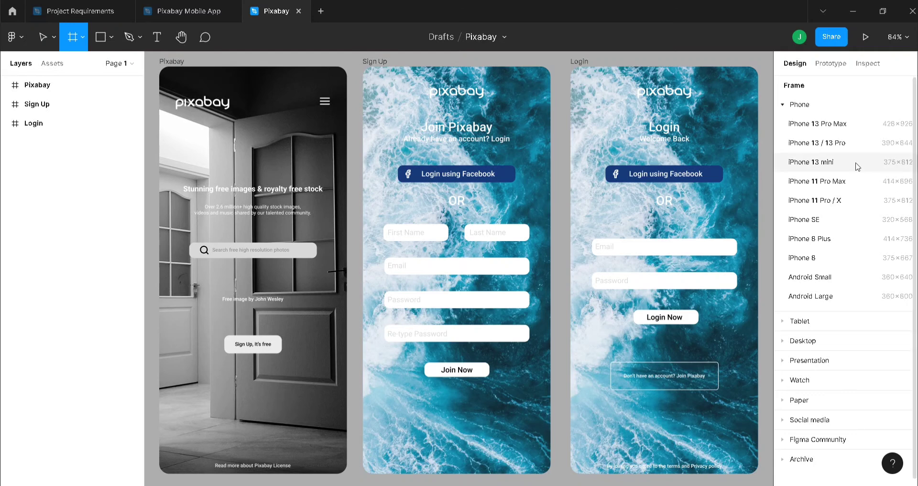
click(827, 162)
click(866, 174)
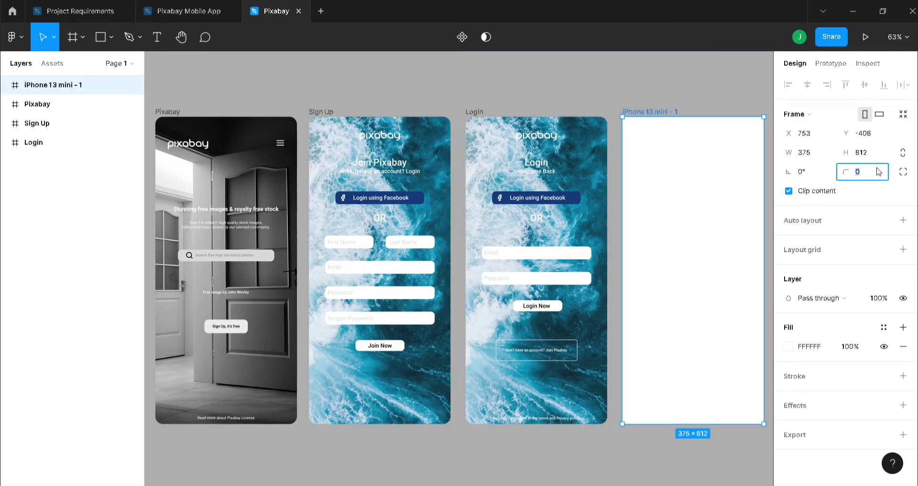
text(20)
key(Return)
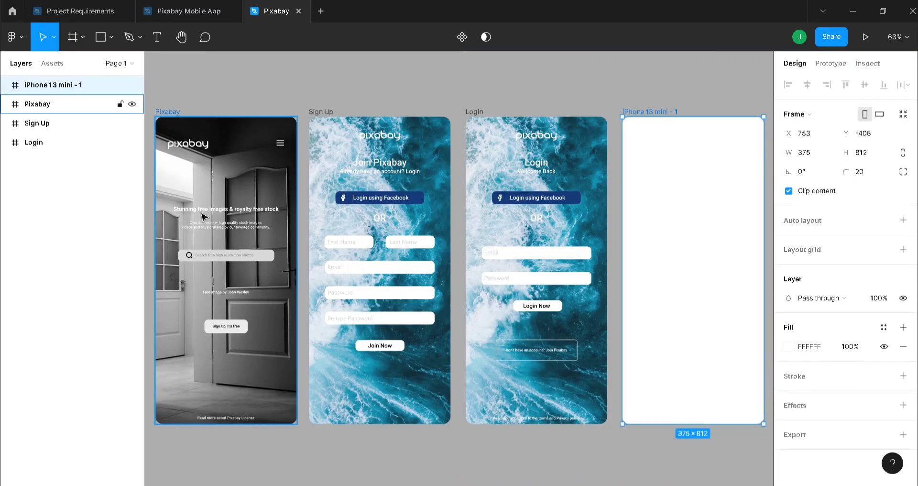
- Move the search bar from the Pixabay screen to the upper part of the empty iPhone 13 mini frame
click(240, 255)
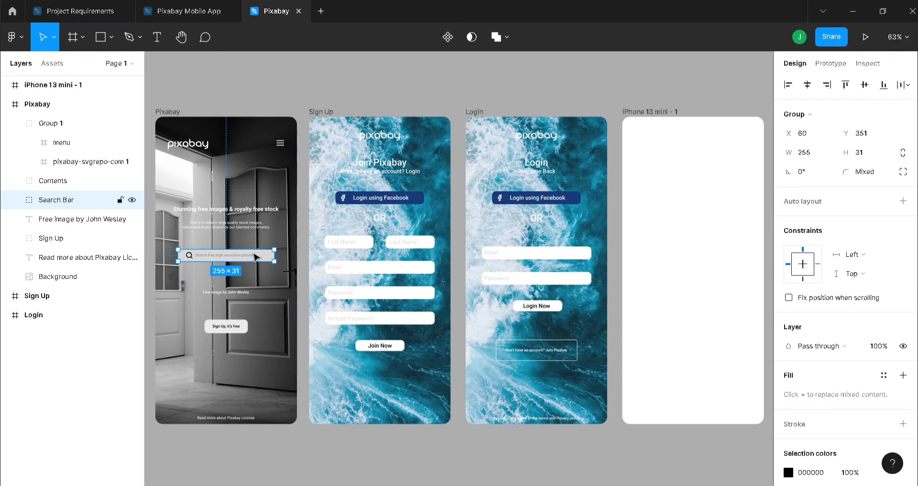
drag(256, 257, 726, 135)
click(687, 91)
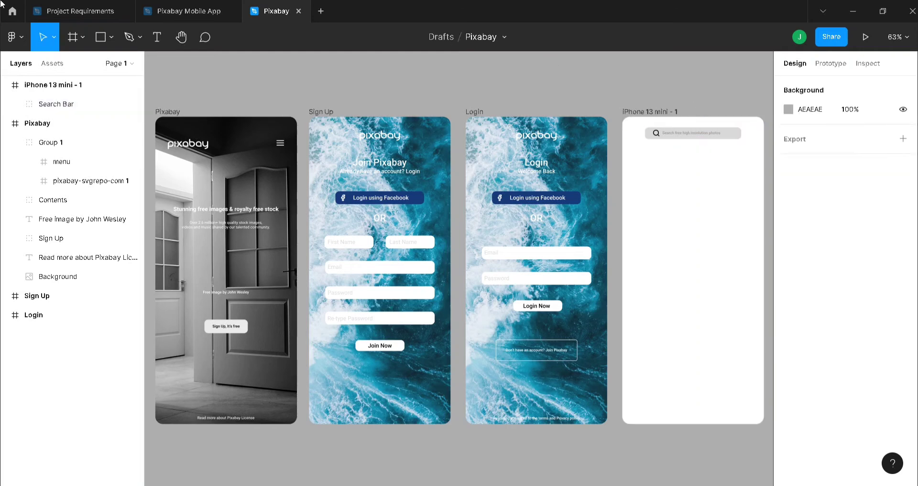
- Copy the camera icon from the Project Requirements file into the iPhone 13 mini frame, just left of the search bar
click(58, 6)
click(459, 110)
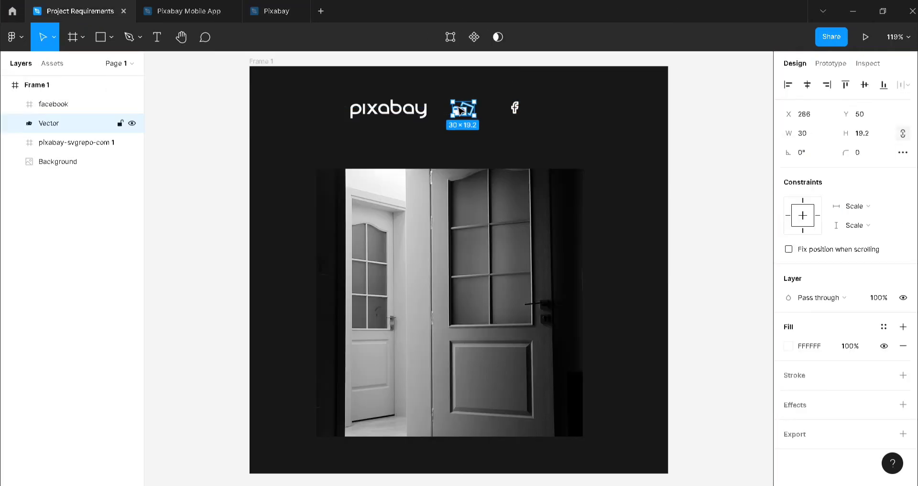
click(287, 10)
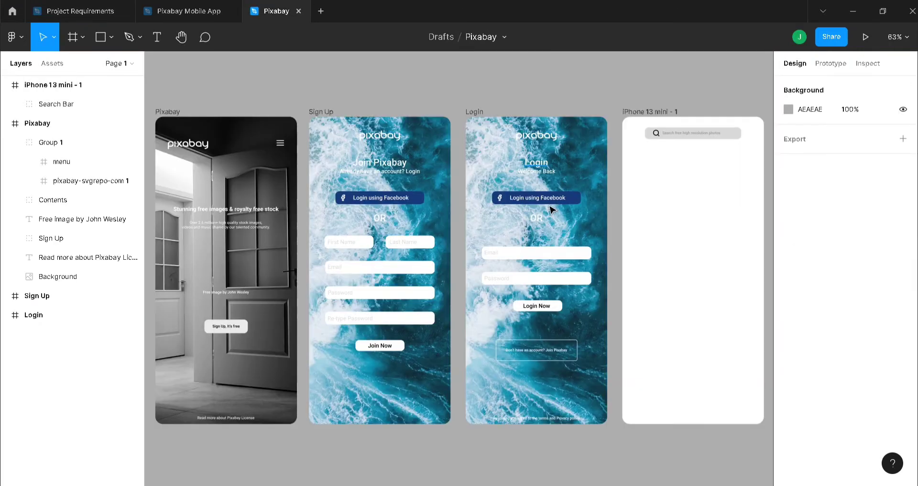
key(ctrl+v)
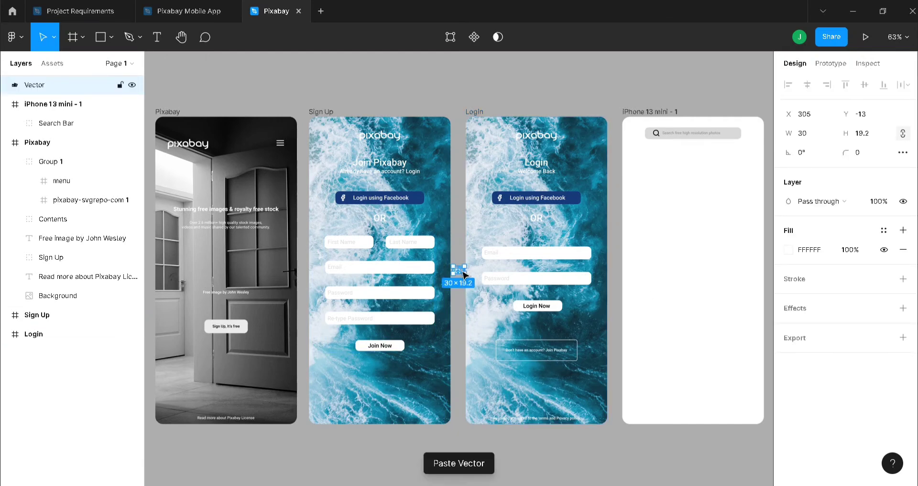
drag(466, 276, 638, 139)
- Set the camera icon's fill to 000000
click(808, 345)
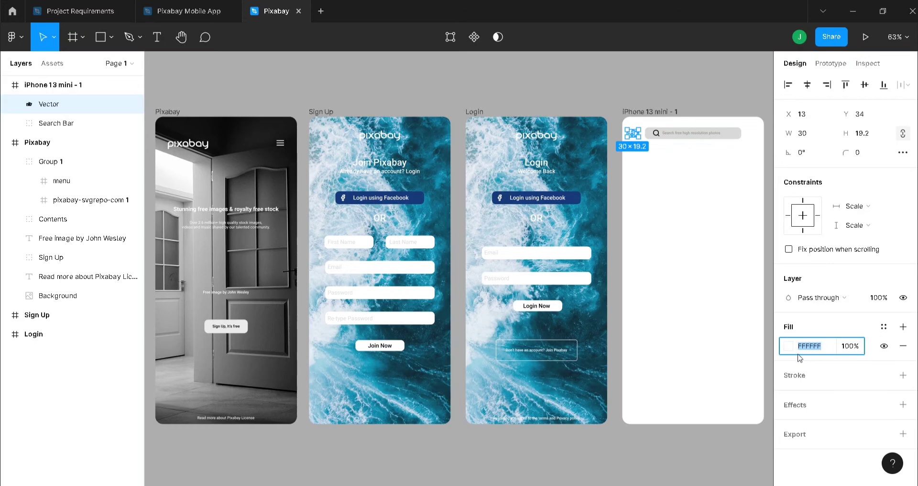
text(0000)
key(Return)
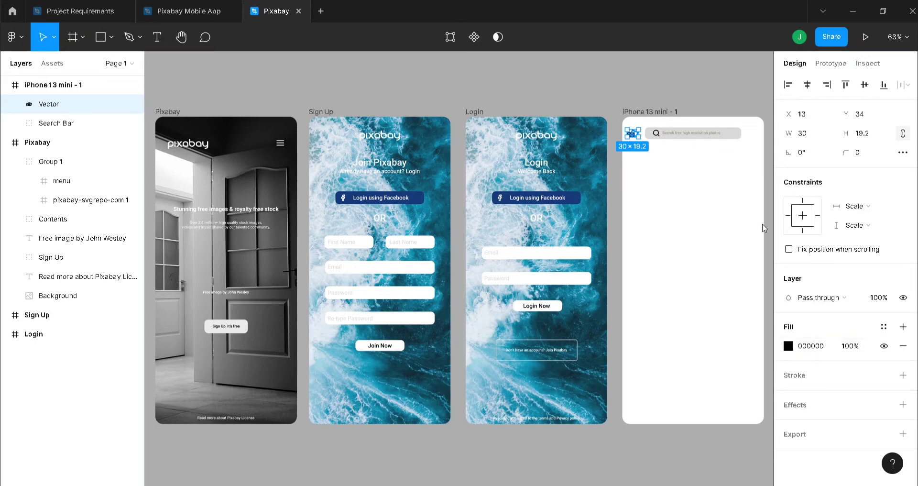
- Add a layout grid to the iPhone 13 mini frame, switch it to columns and set the count to 11
click(650, 112)
click(797, 268)
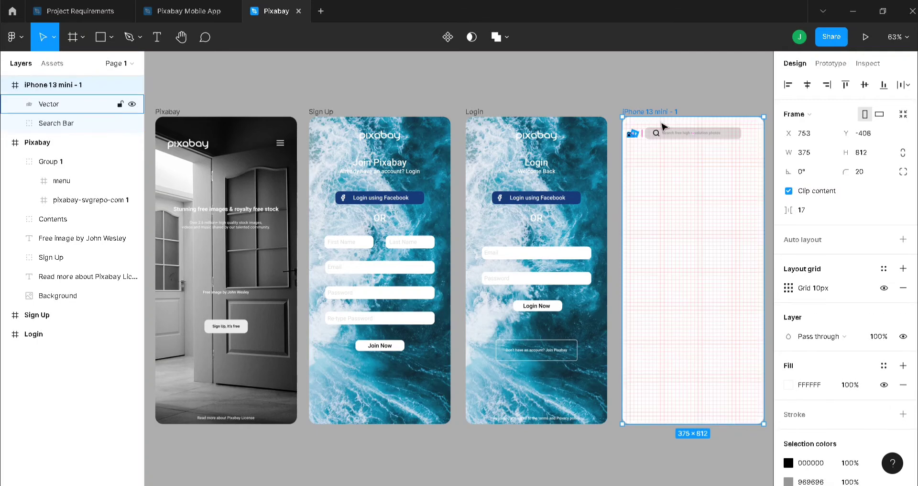
click(788, 287)
click(651, 289)
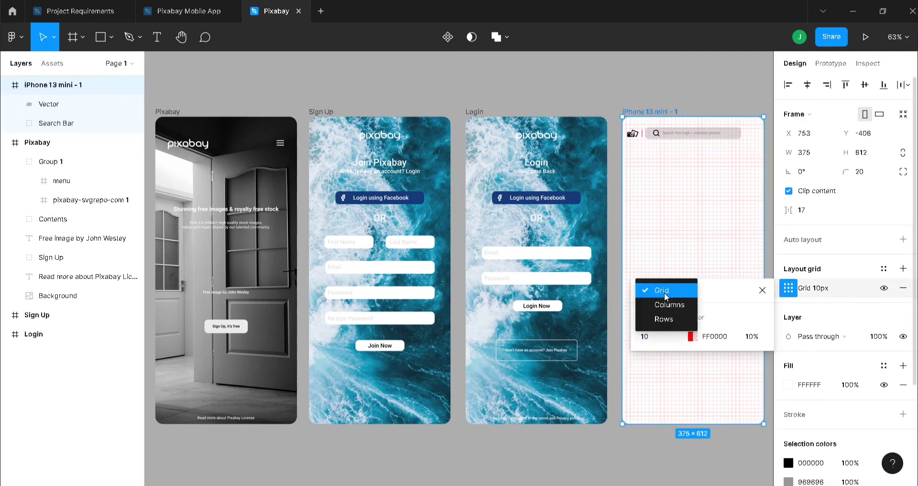
click(669, 304)
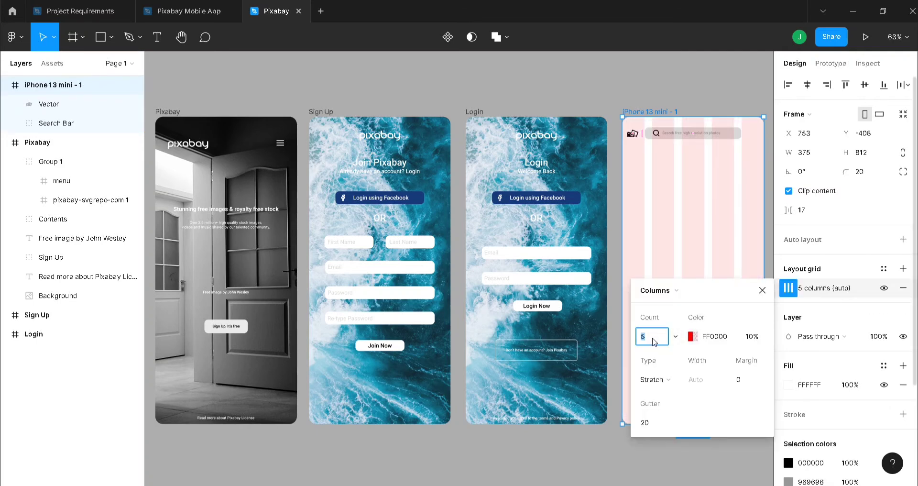
text(11)
key(Return)
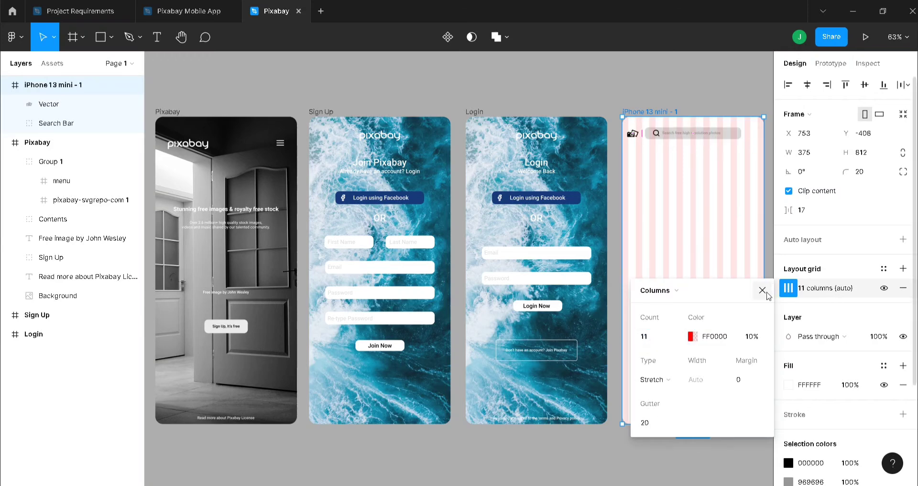
- Set the layout grid's column count to 10 and close its settings
click(662, 340)
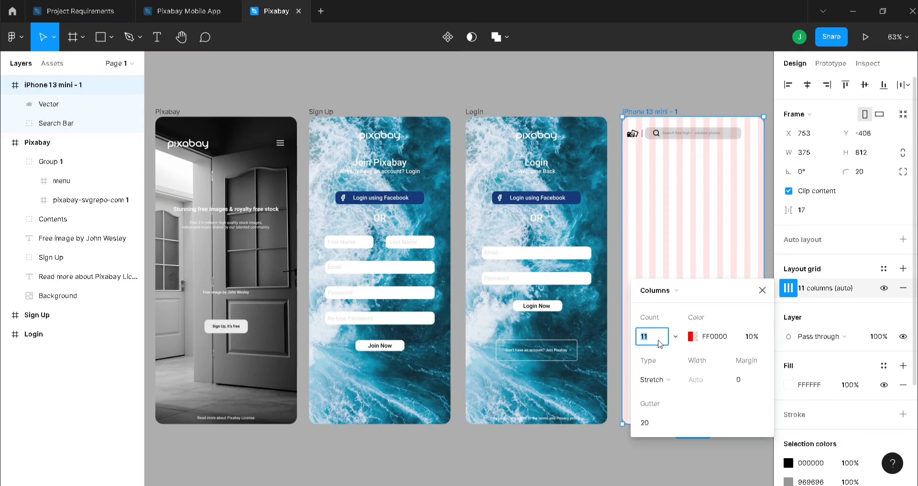
text(10)
key(Return)
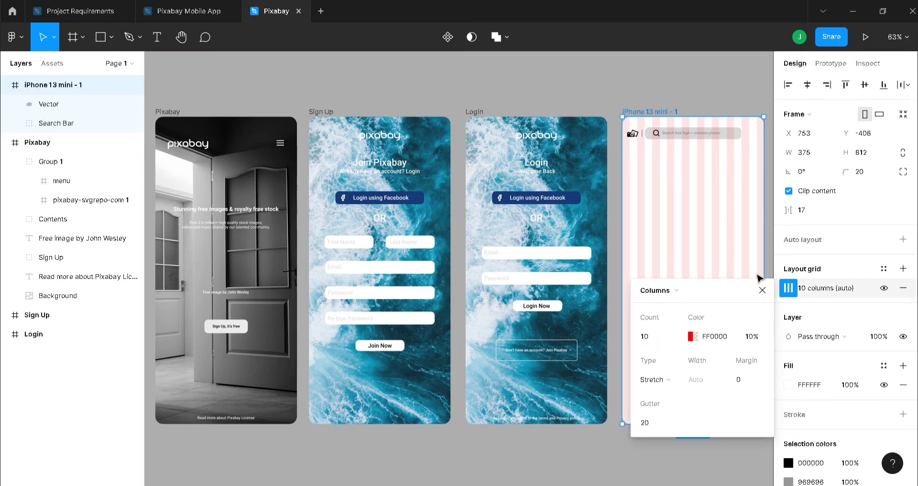
click(762, 290)
- Narrow the search bar in the iPhone 13 mini frame to a width of 202 and shift it to the right
key(shift+0)
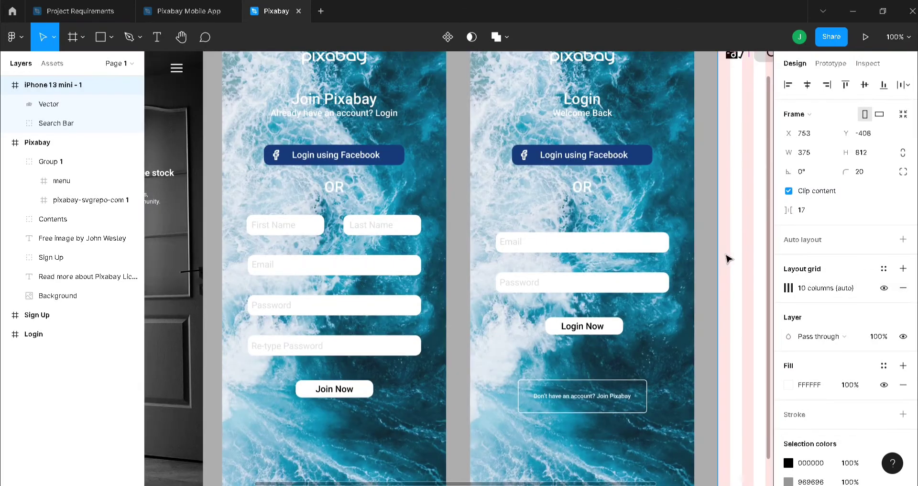
scroll(756, 381, right, 5)
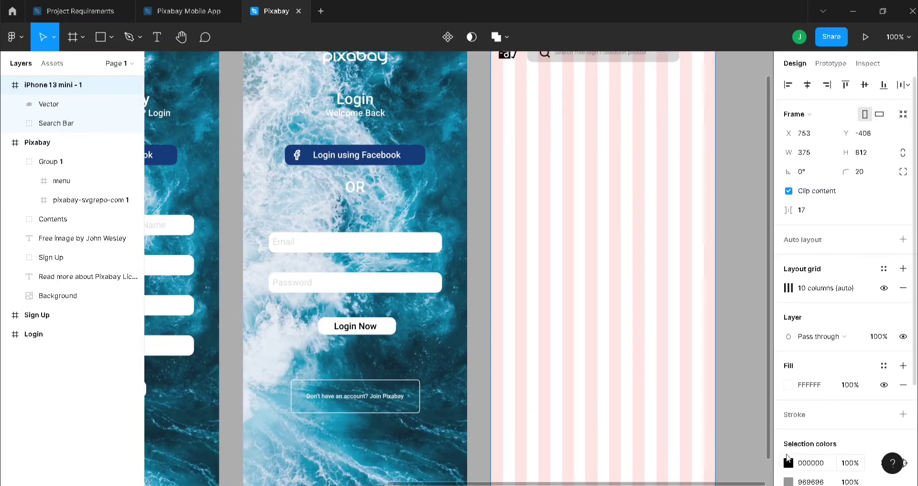
scroll(756, 381, up, 3)
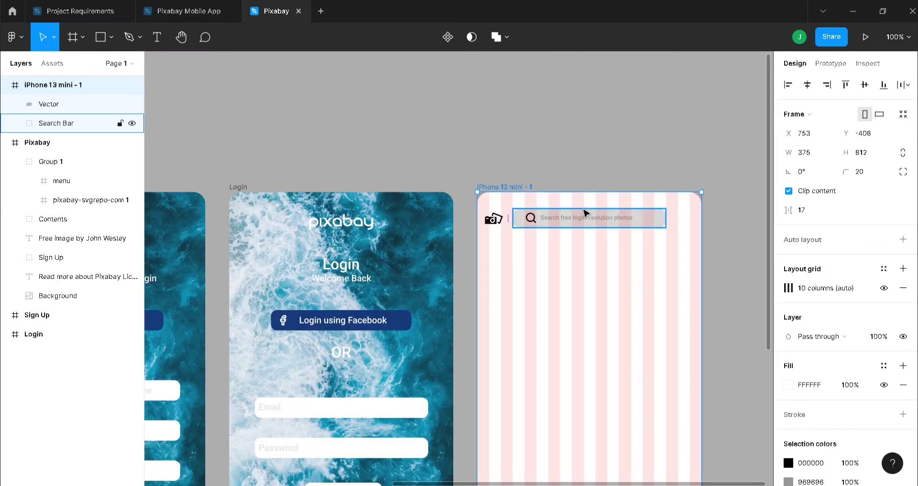
click(665, 221)
drag(664, 220, 633, 219)
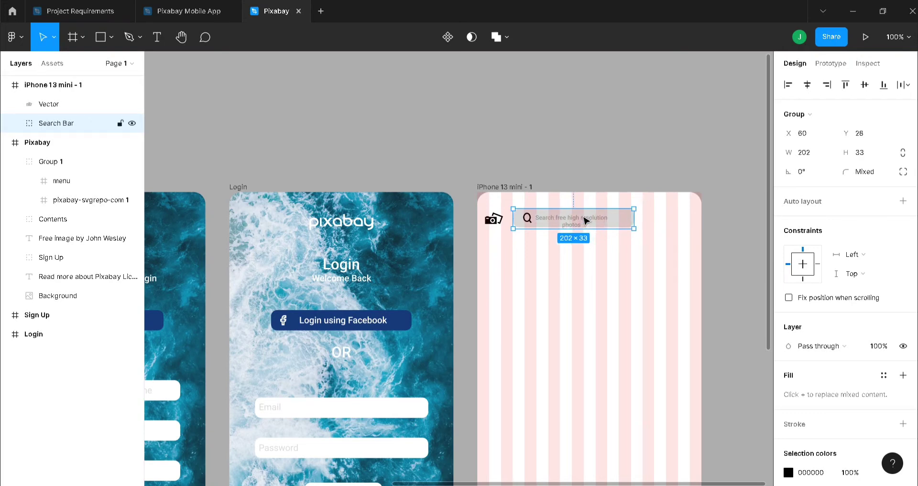
drag(526, 220, 549, 223)
- Shift the camera icon right, inward from the frame edge, and place the search bar close beside it at X 79
click(495, 221)
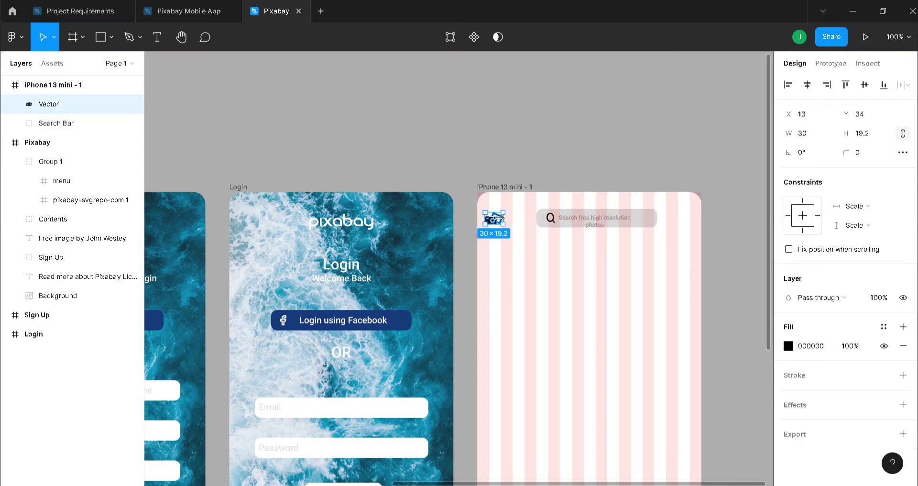
drag(495, 221, 511, 222)
drag(632, 219, 618, 219)
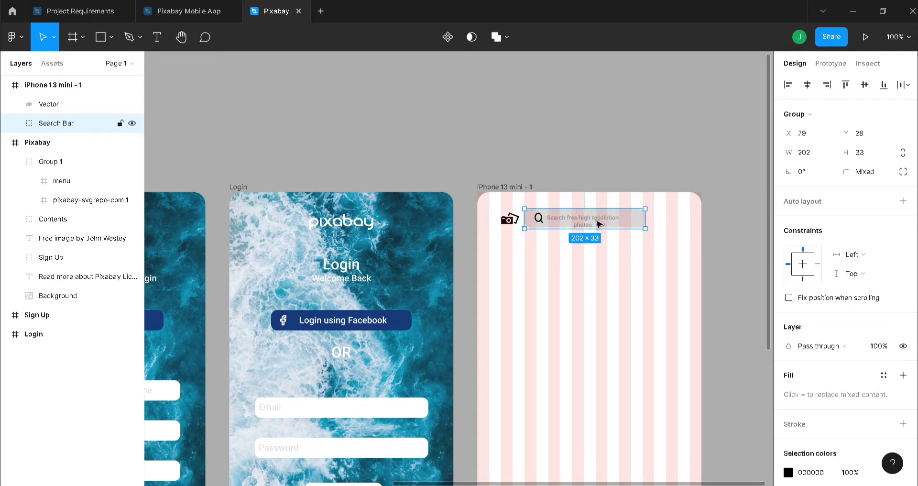
- Widen the search bar to 232 by extending its right edge
key(ctrl+plus)
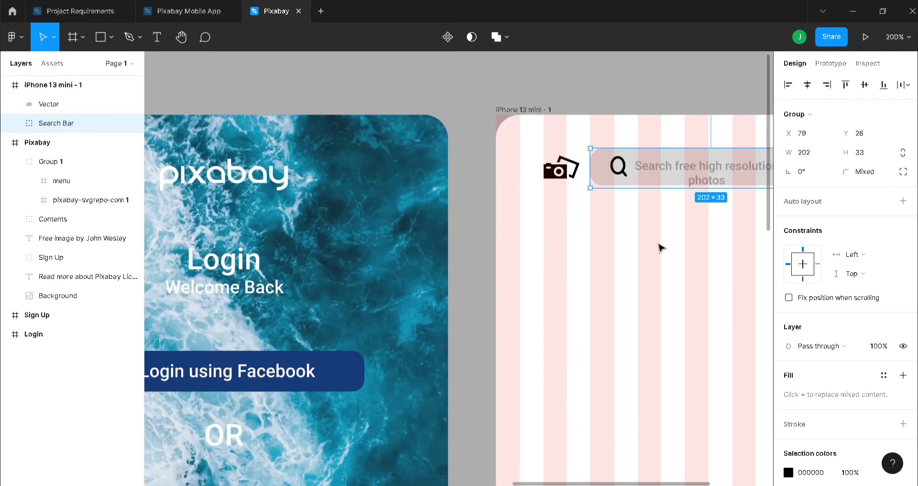
drag(710, 483, 744, 473)
drag(679, 170, 717, 164)
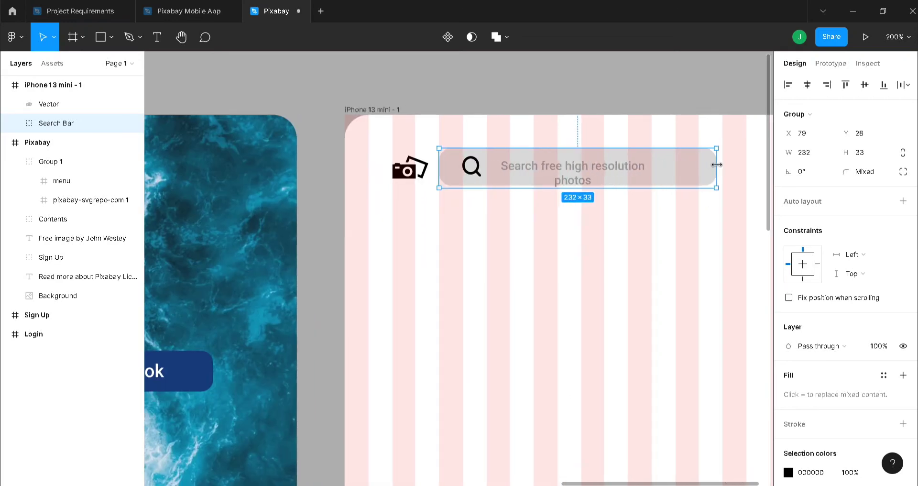
- Replace the search bar's text with "3D Renders" and fit its text box to a width of 69 beside the search icon
double_click(598, 163)
double_click(598, 163)
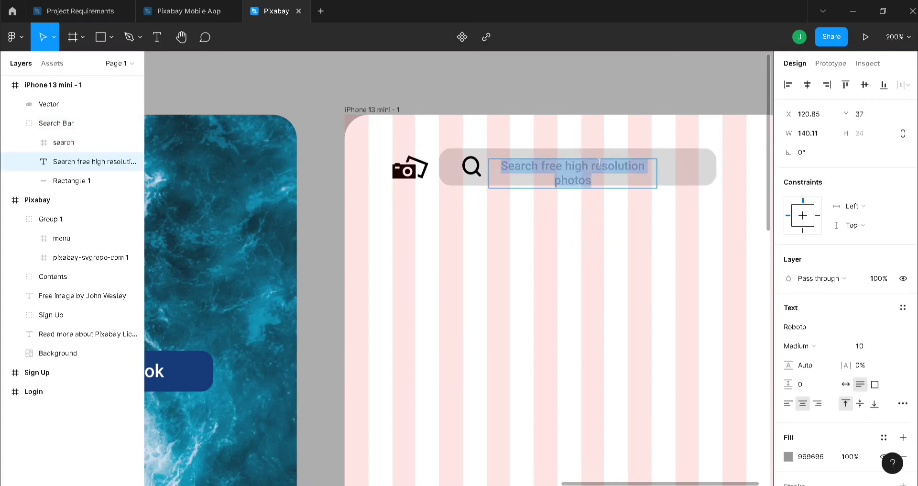
key(BackSpace)
text(3d)
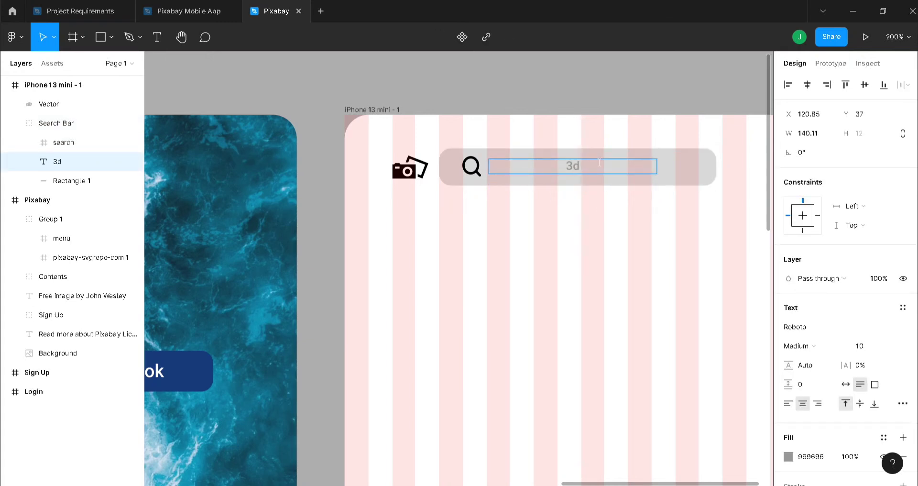
key(BackSpace)
text(D Renders)
key(Escape)
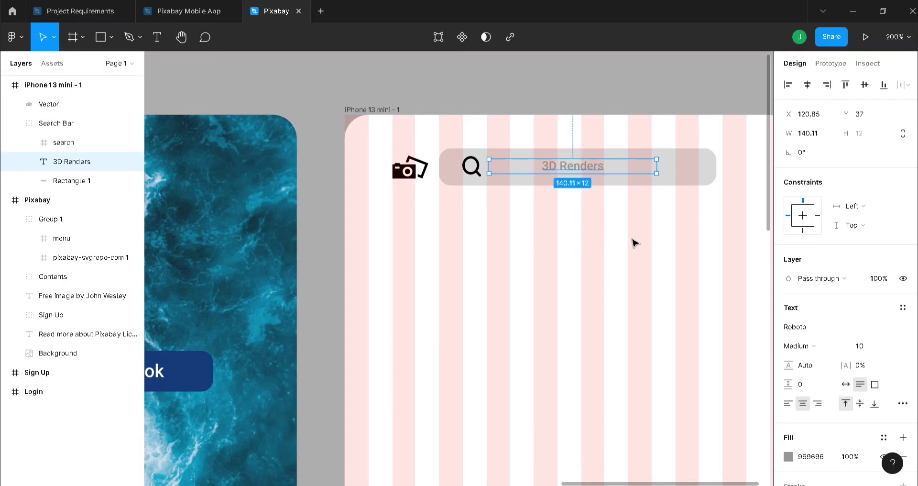
drag(658, 166, 534, 167)
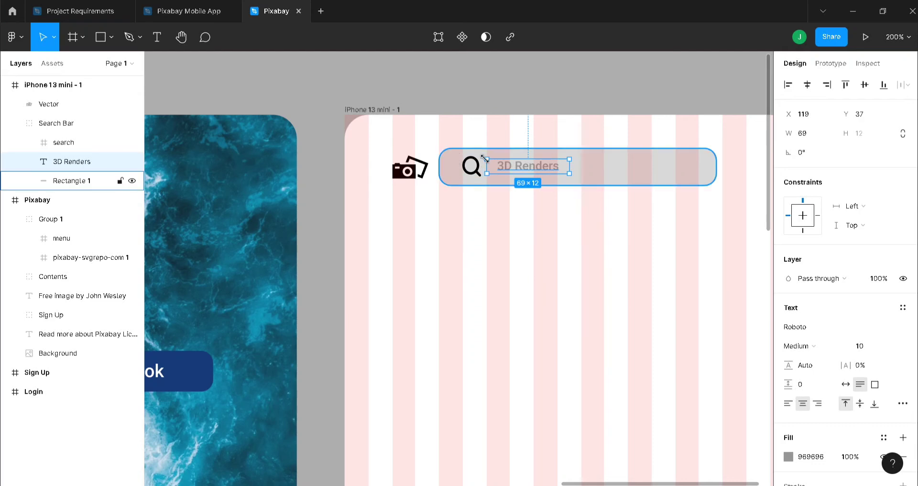
- Try to resize the search icon by setting its width to 20 and its height to 20
click(479, 170)
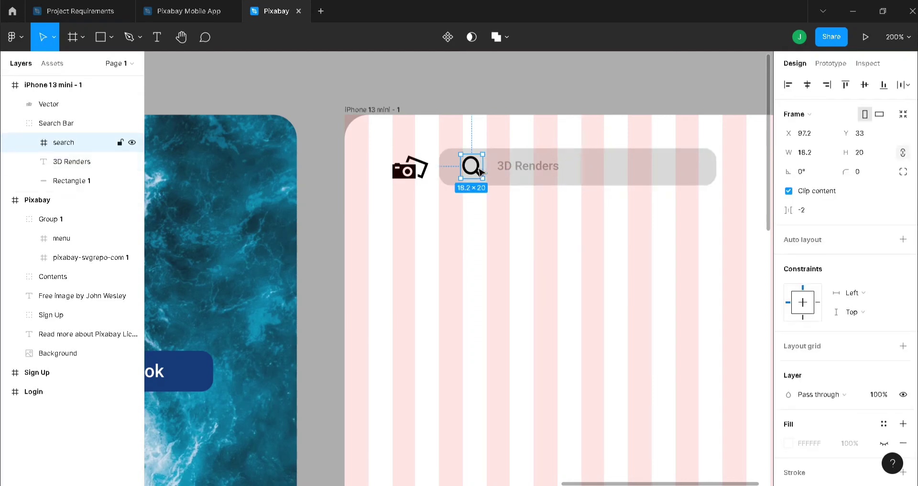
click(816, 160)
text(20)
key(Return)
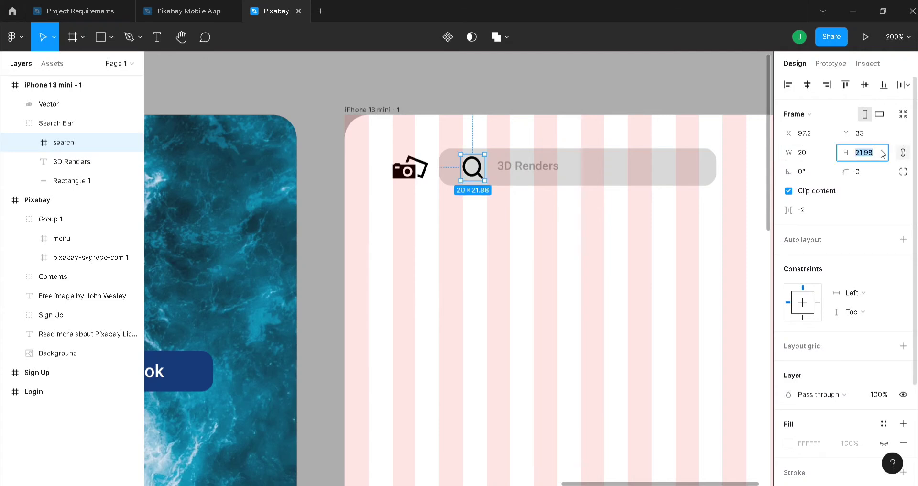
text(20)
key(Return)
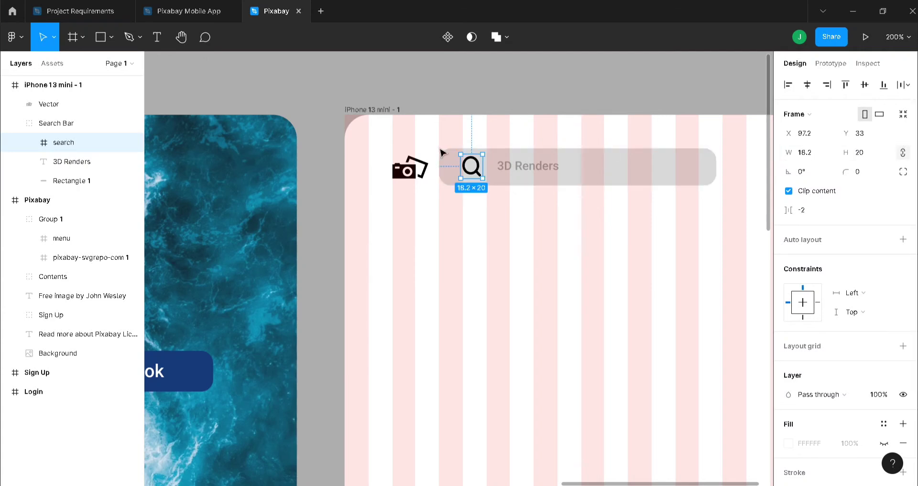
click(535, 171)
click(723, 174)
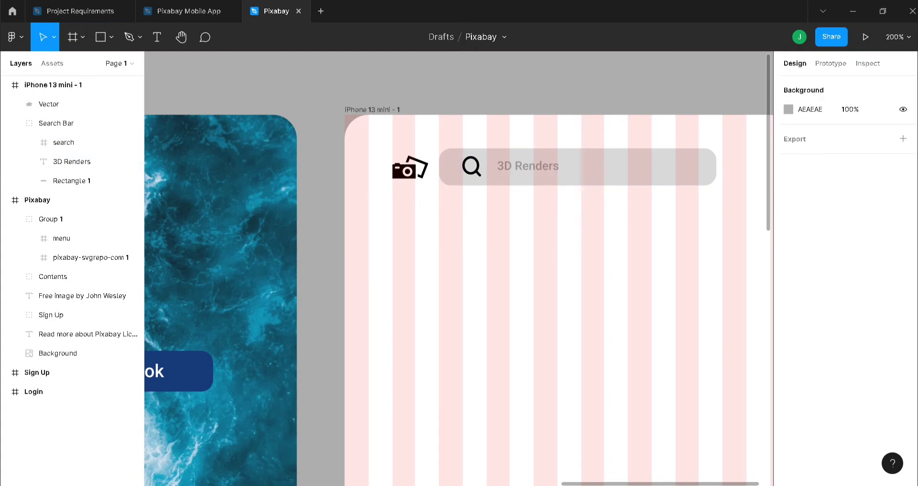
- Open the Feather Icons plugin
scroll(673, 484, right, 5)
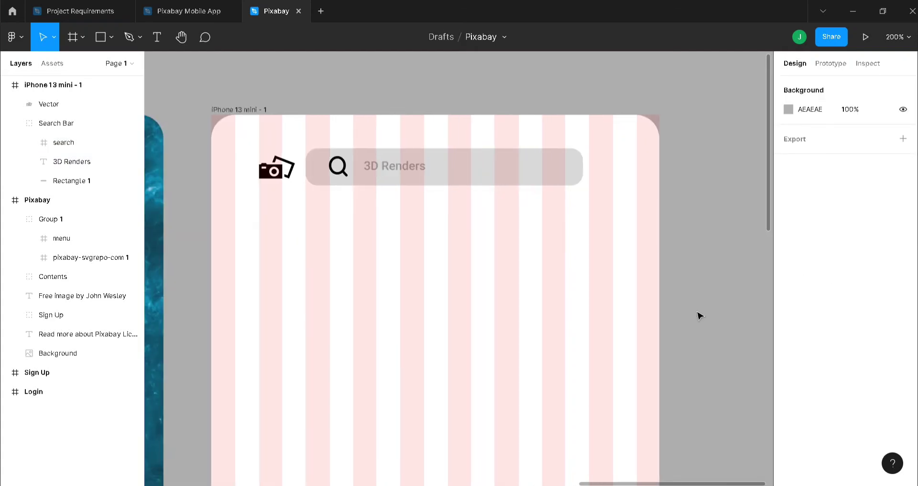
right_click(702, 150)
mouse_move(722, 250)
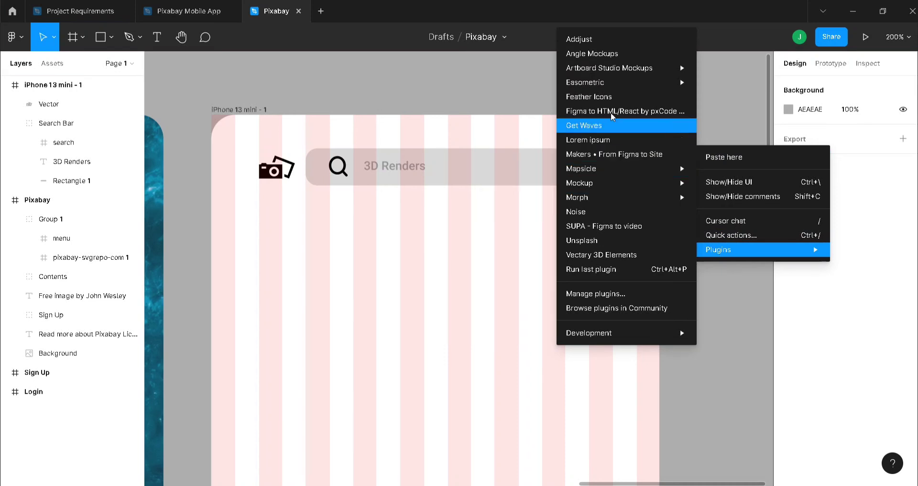
mouse_move(598, 80)
click(600, 96)
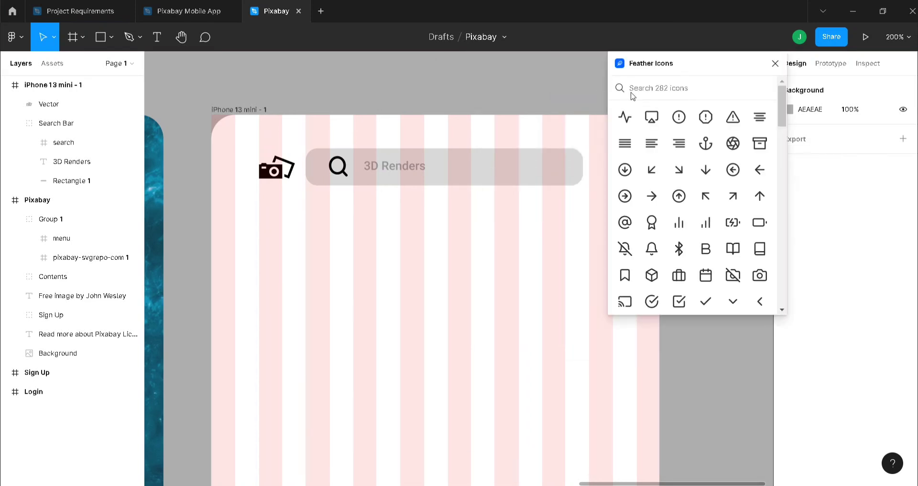
- Insert the Feather "user" icon and nest it inside the iPhone 13 mini - 1 frame above the Search Bar group
text(user)
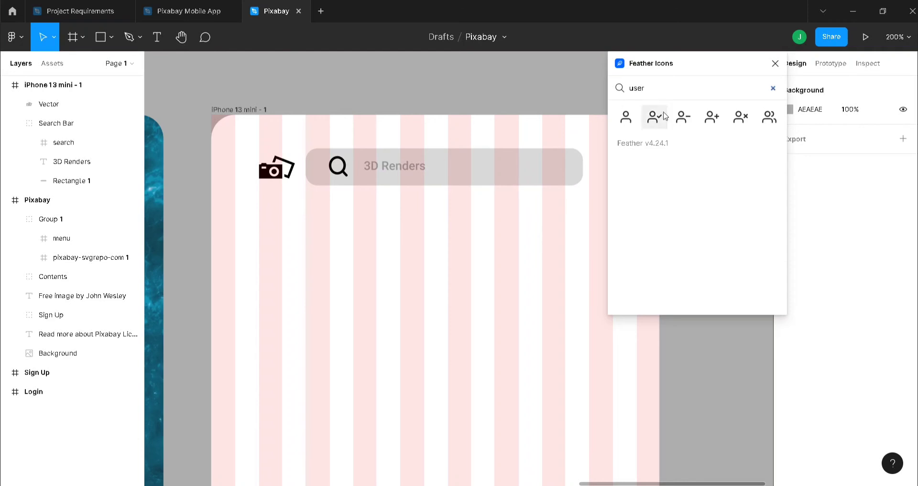
click(634, 118)
click(775, 63)
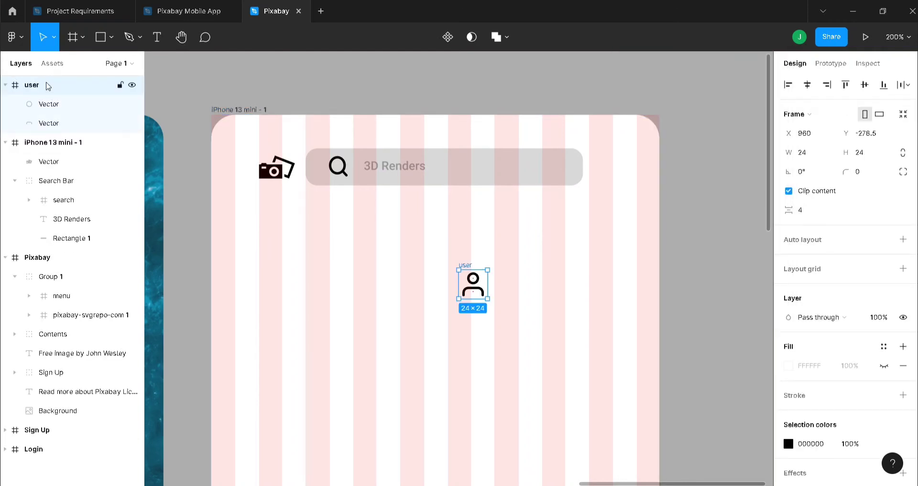
drag(47, 85, 48, 176)
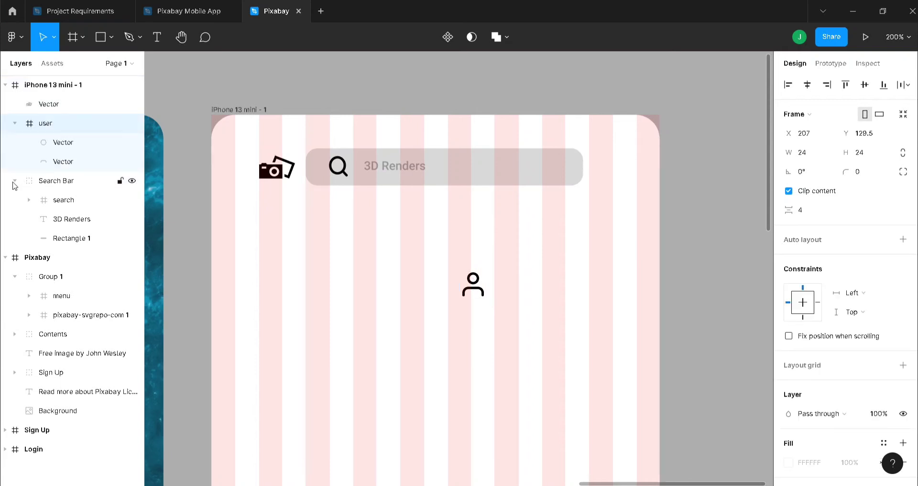
- Collapse the expanded layers and move the iPhone 13 mini - 1 frame below Login in the layer order
click(15, 123)
click(15, 143)
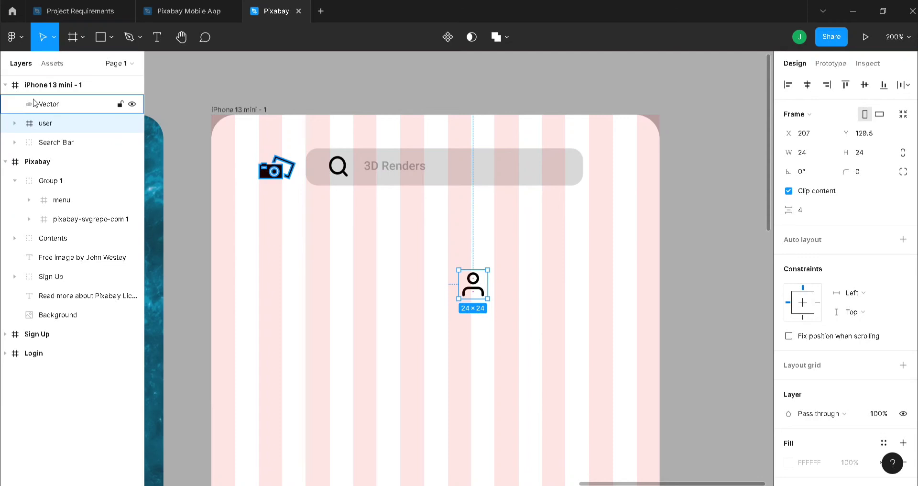
click(5, 86)
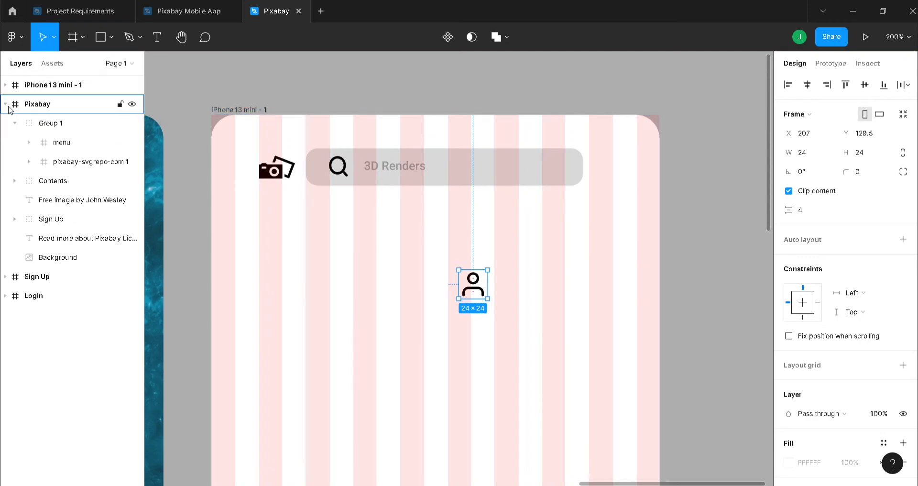
click(5, 103)
drag(38, 89, 36, 154)
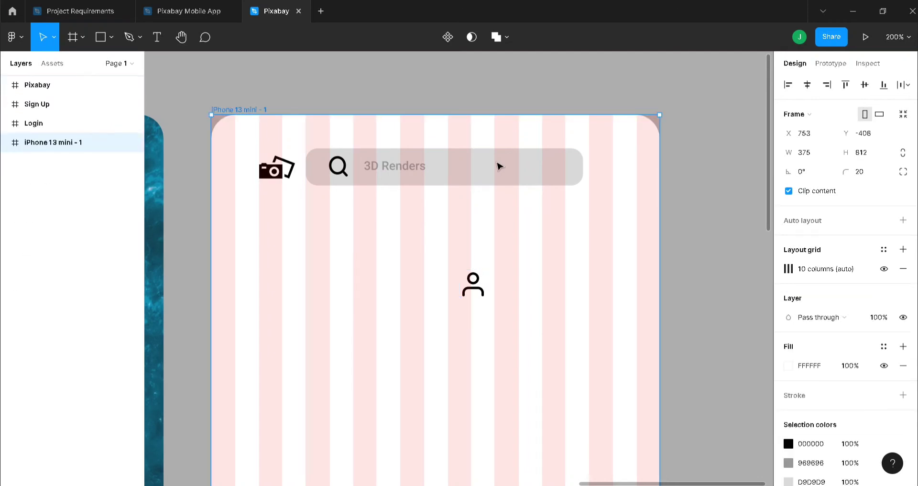
- Place the user icon just right of the search bar at X 320, Y 35 and recolour it AEAEAE
drag(478, 280, 616, 171)
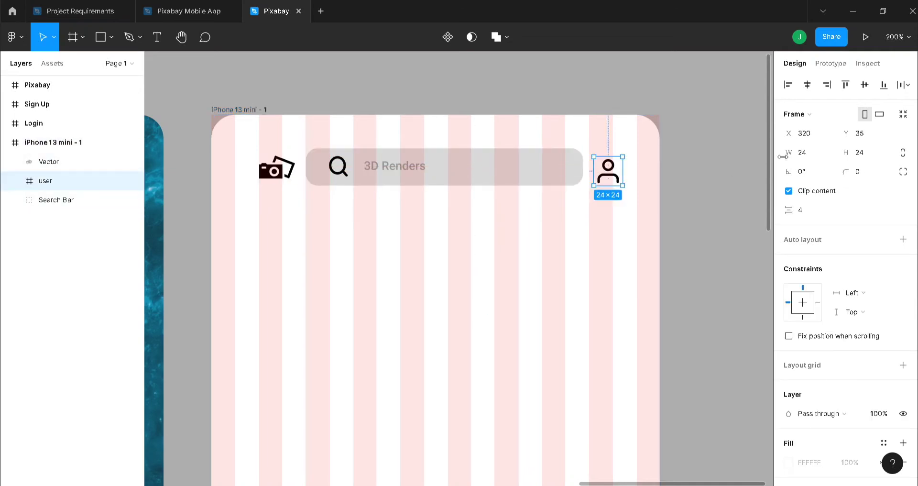
click(524, 127)
click(608, 171)
click(788, 384)
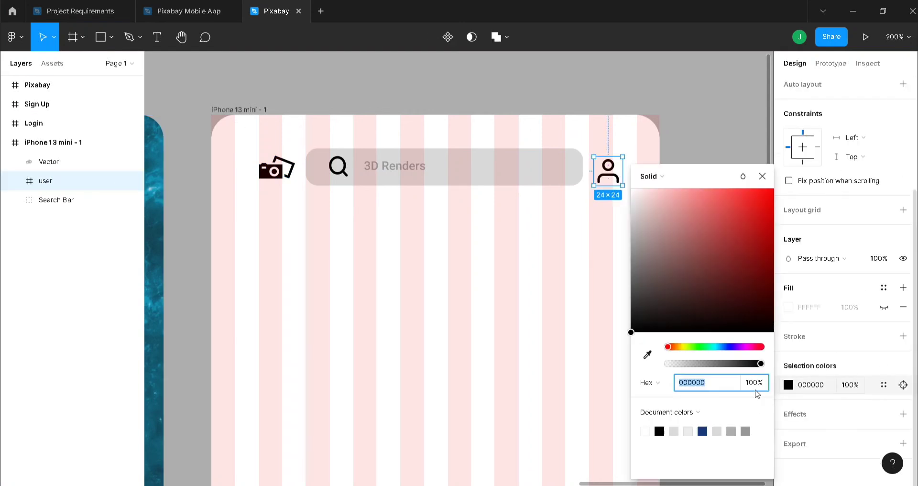
click(732, 431)
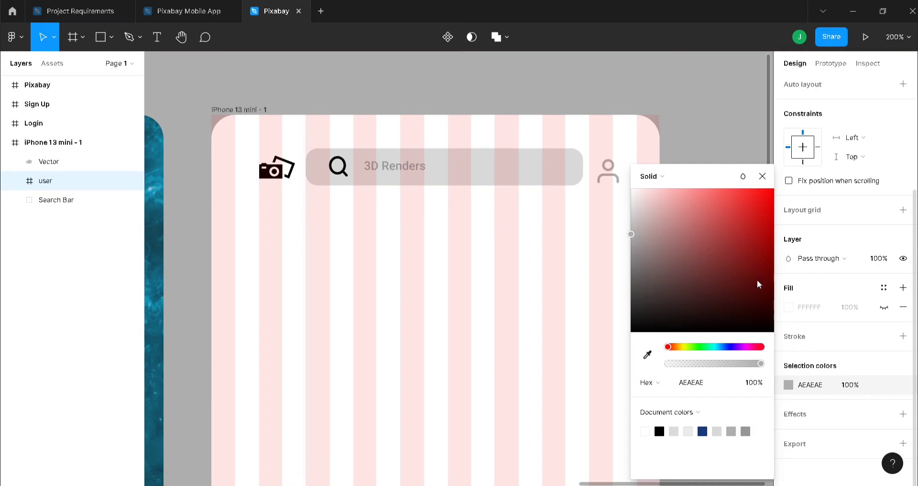
click(763, 177)
click(690, 184)
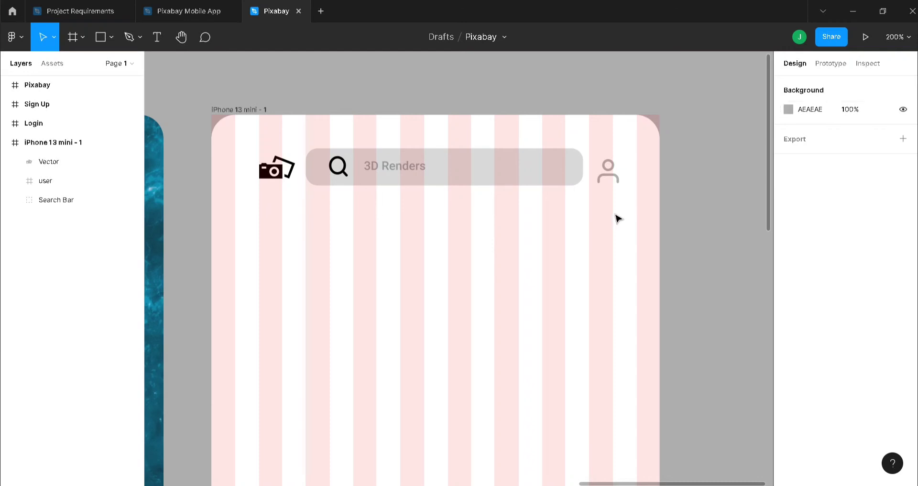
- Add the text "Sponsored Images from iStock LIMITED DEAL:" below the search bar and position it at X 40, Y 84
scroll(617, 218, down, 2)
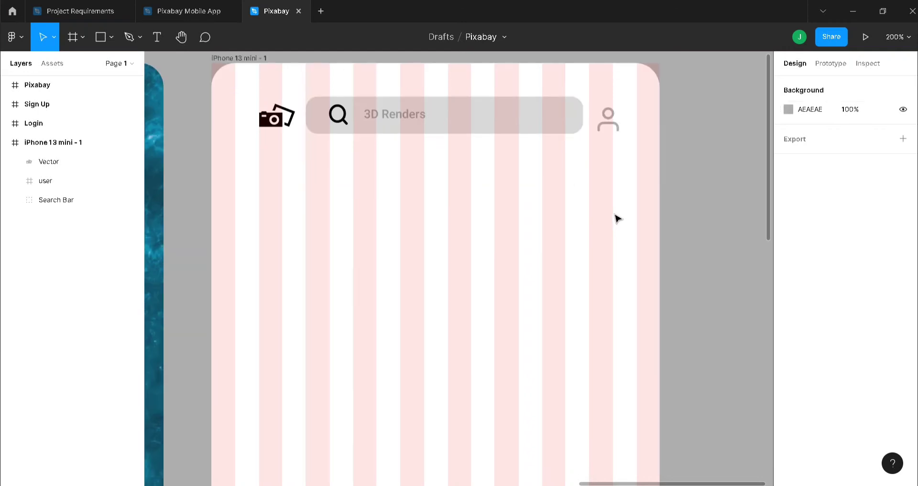
key(t)
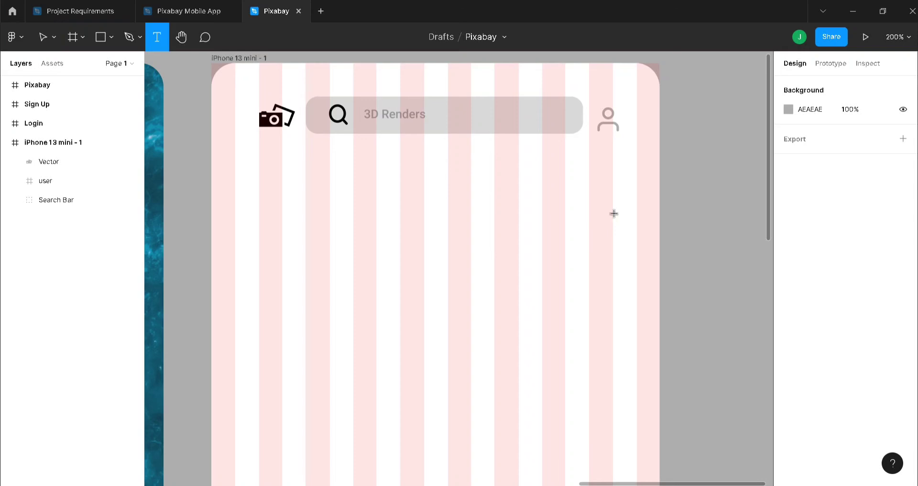
click(263, 163)
text(Sponsored)
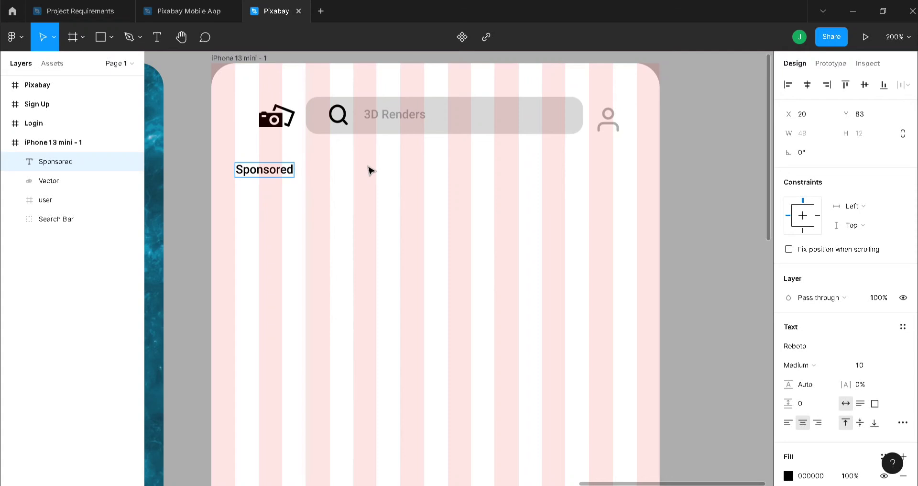
text( I mages)
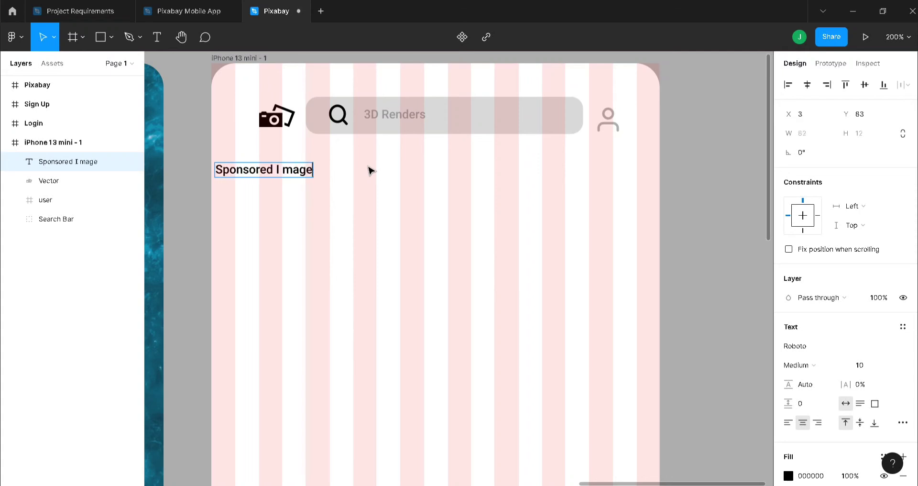
key(BackSpace)
key(BackSpace)
key(BackSpace)
key(BackSpace)
key(BackSpace)
key(BackSpace)
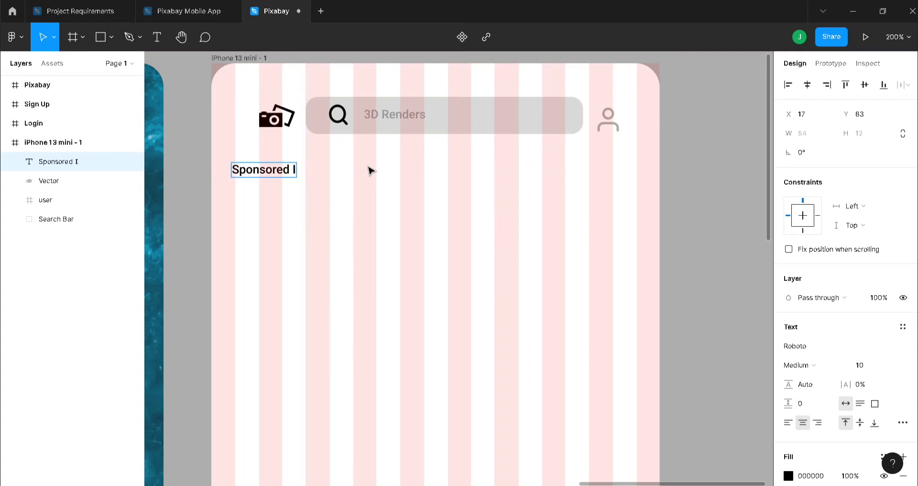
text(mages)
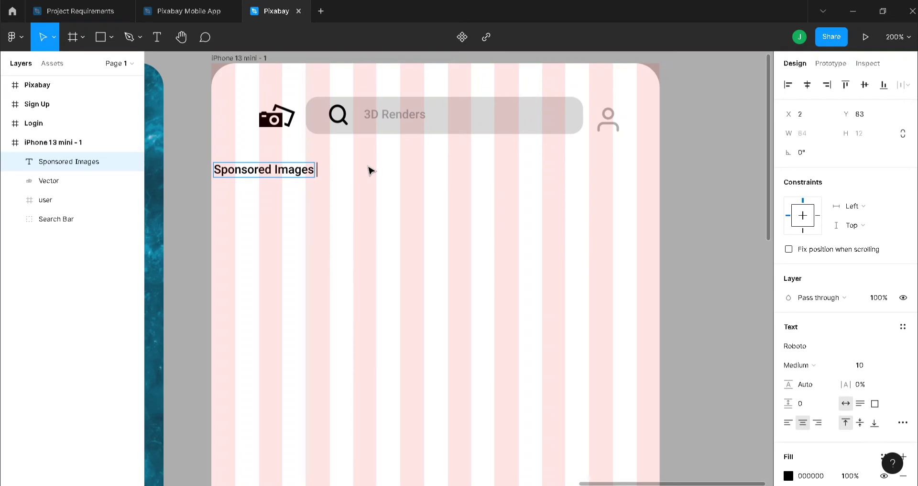
text( from)
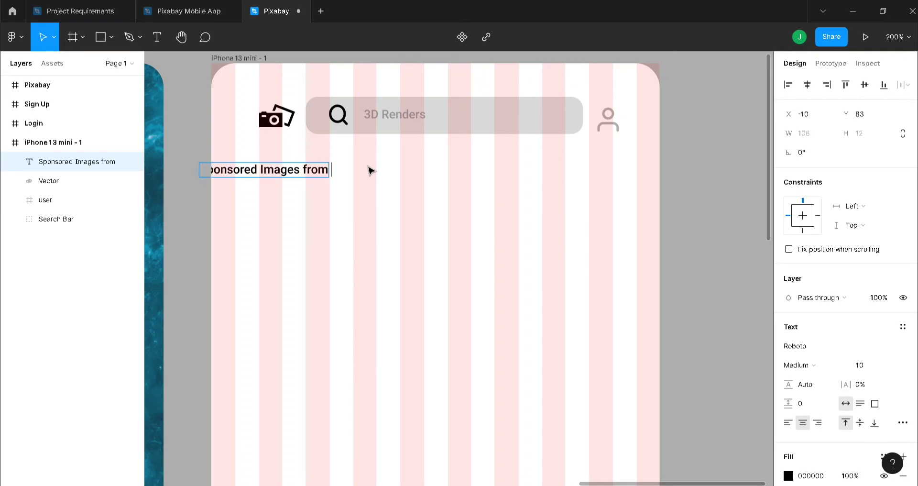
text( iStoc)
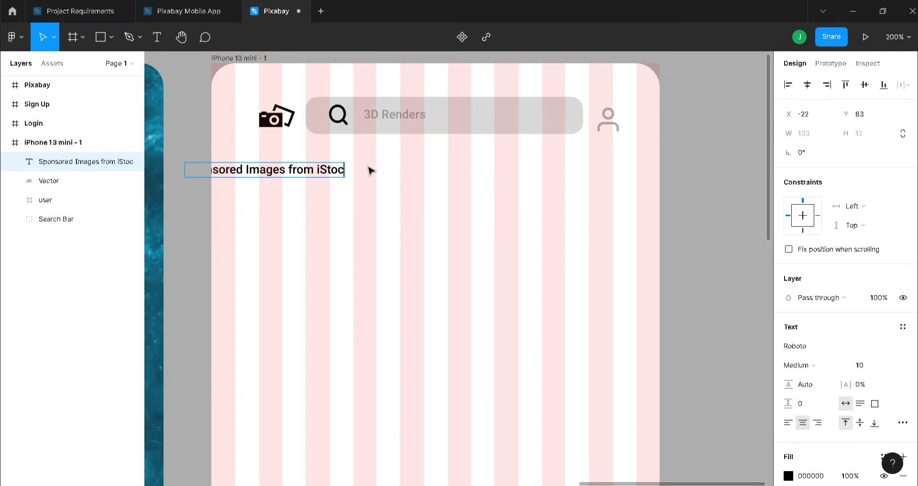
text(k)
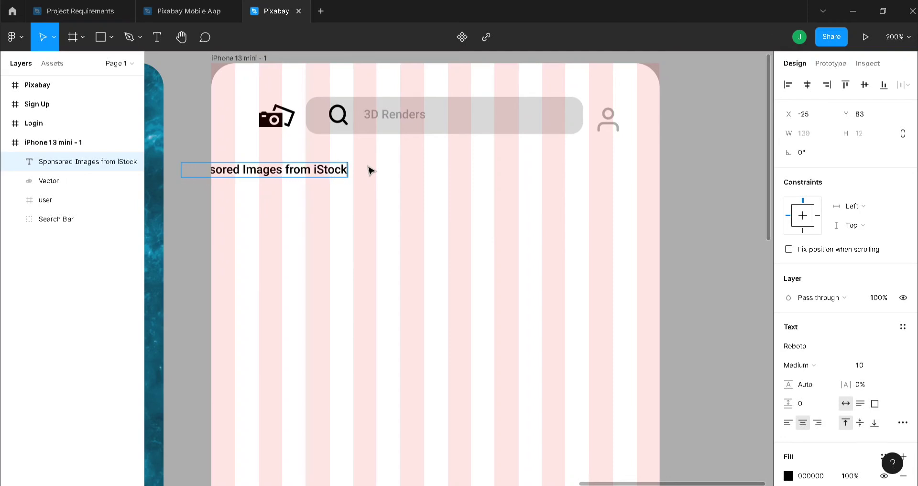
text( L)
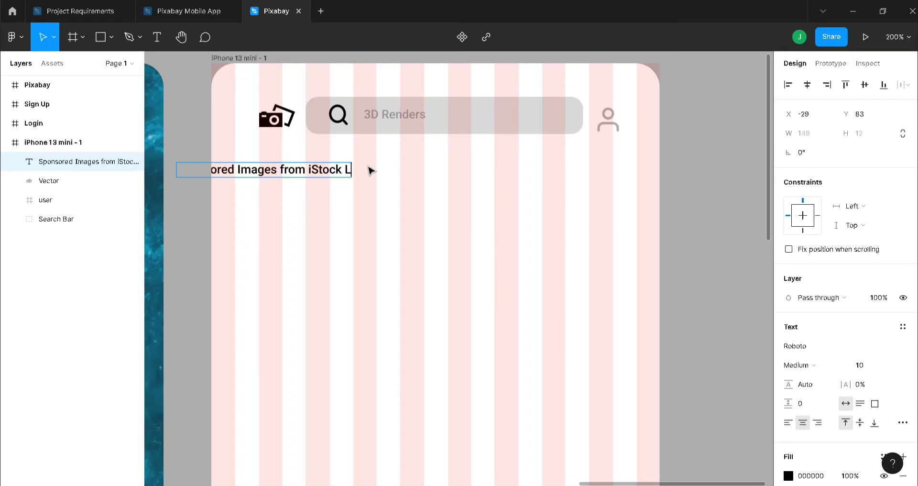
text(IMIT)
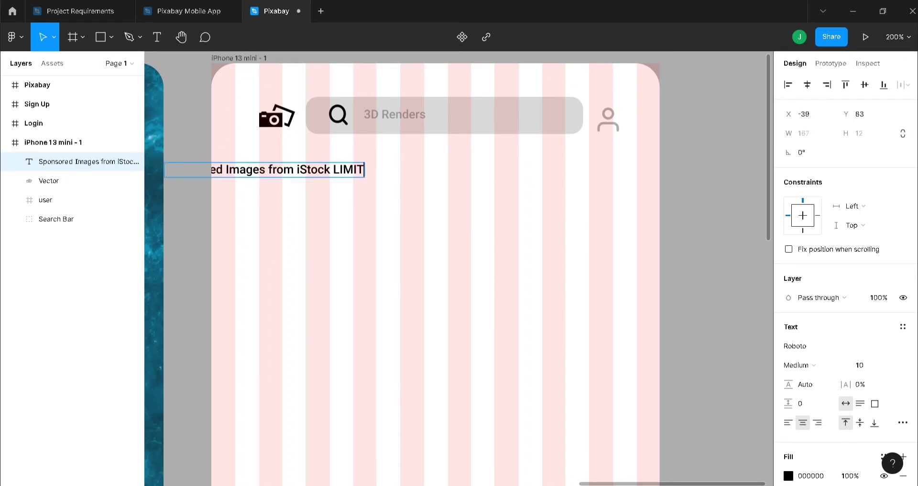
text(ED DEAL)
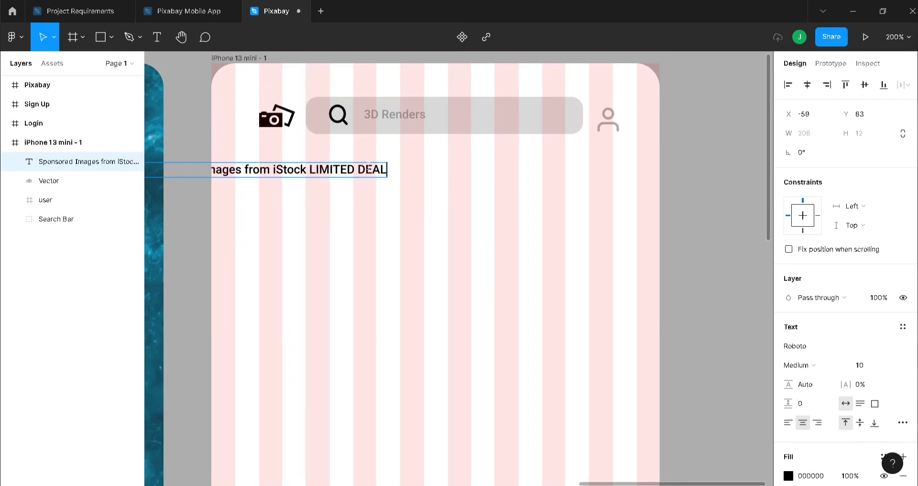
text(:)
key(Escape)
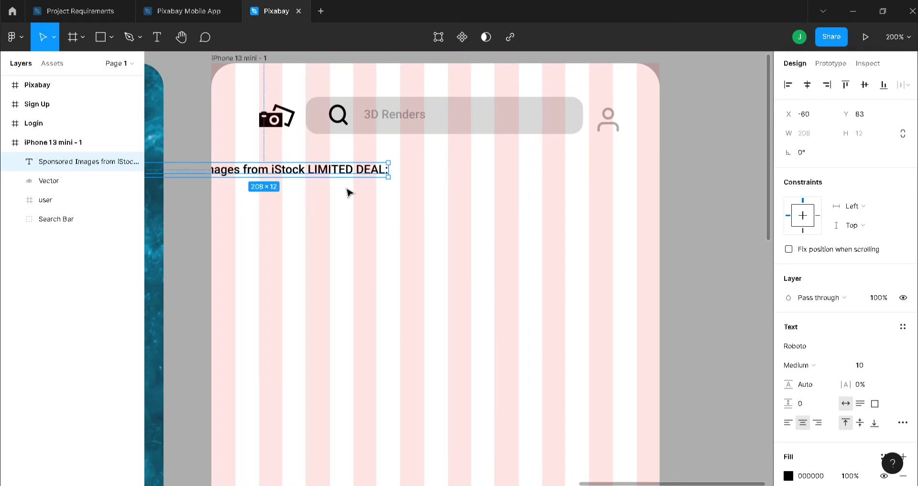
drag(349, 171, 467, 173)
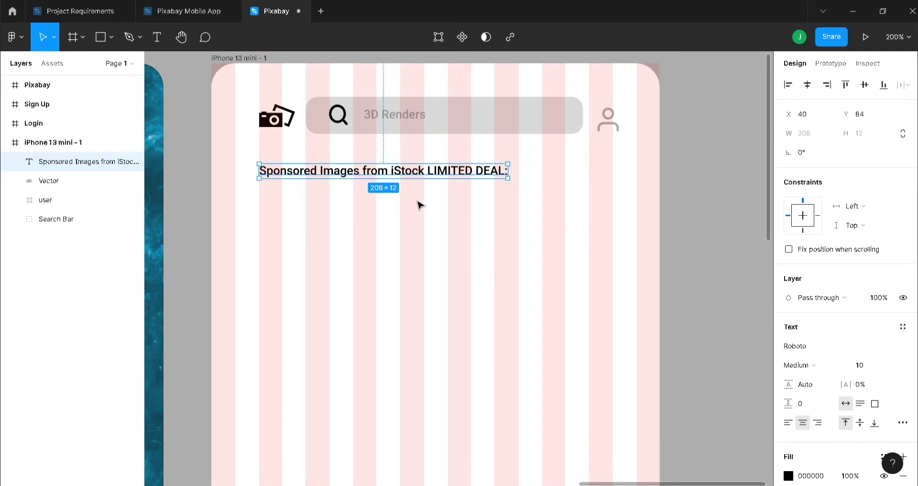
- Add a second line reading "20% off with PIXABAY 20 Coupon" to the sponsored images text
double_click(496, 168)
key(Right)
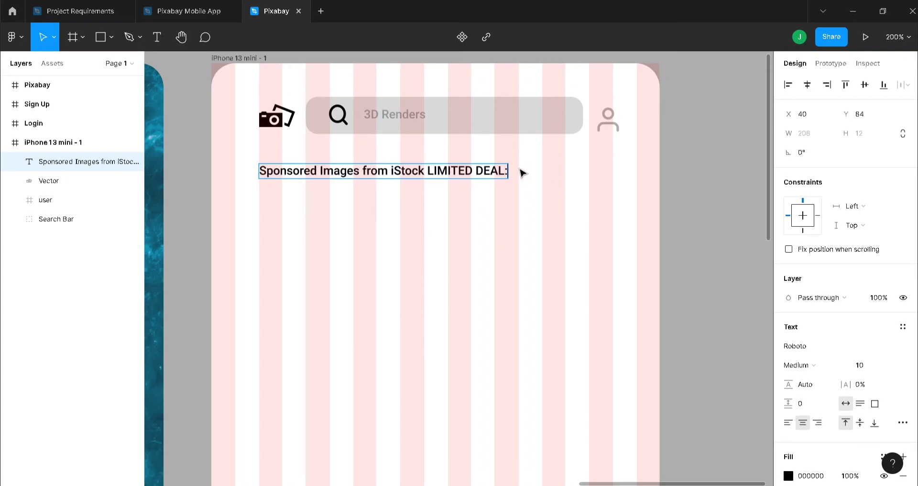
key(Return)
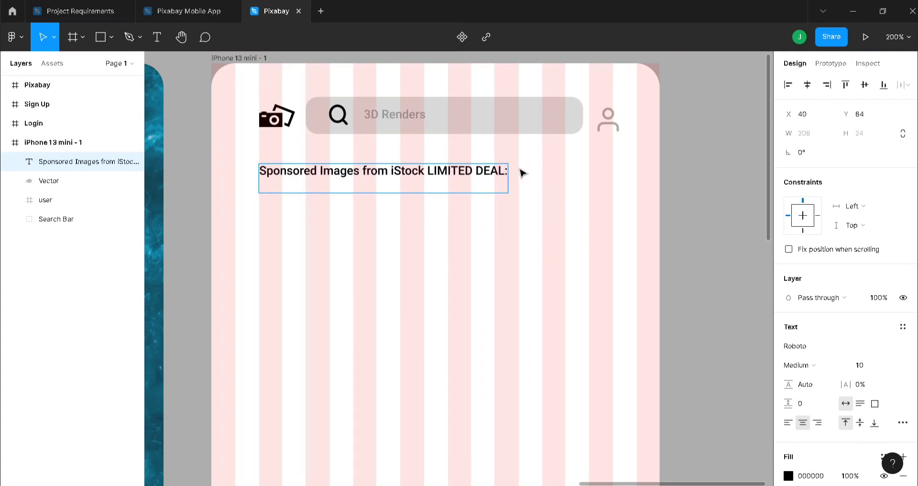
text(20% OFF WITH)
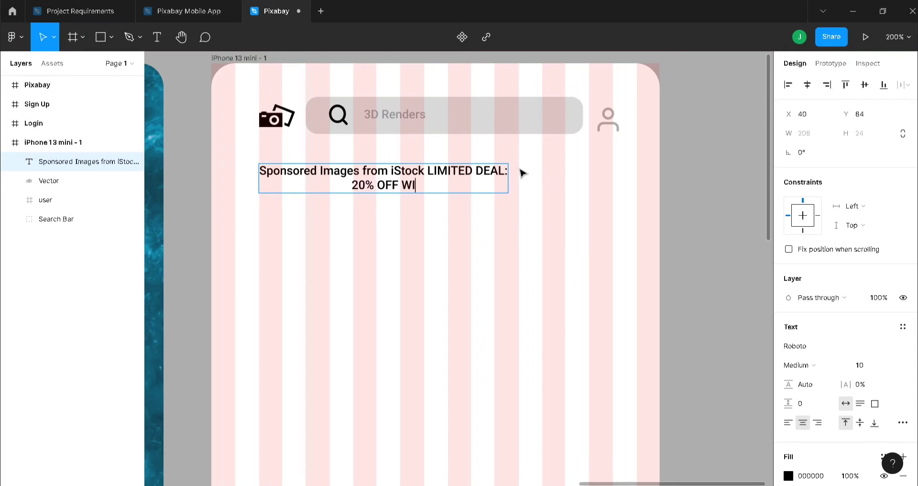
key(BackSpace)
key(BackSpace)
key(BackSpace)
key(BackSpace)
key(BackSpace)
key(BackSpace)
key(BackSpace)
key(BackSpace)
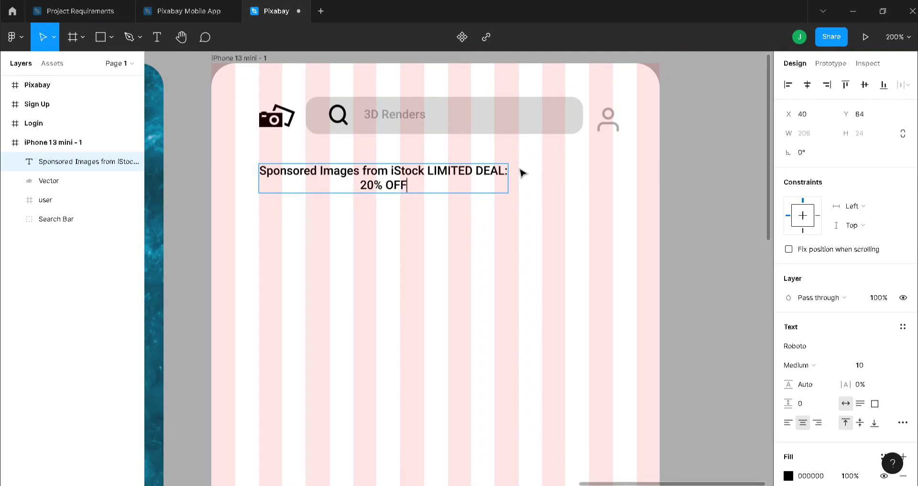
key(BackSpace)
text(off with)
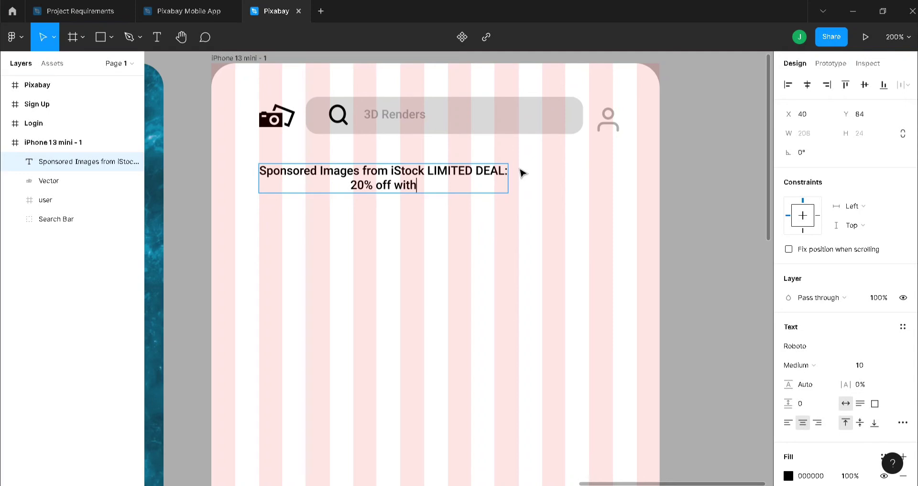
text( PI)
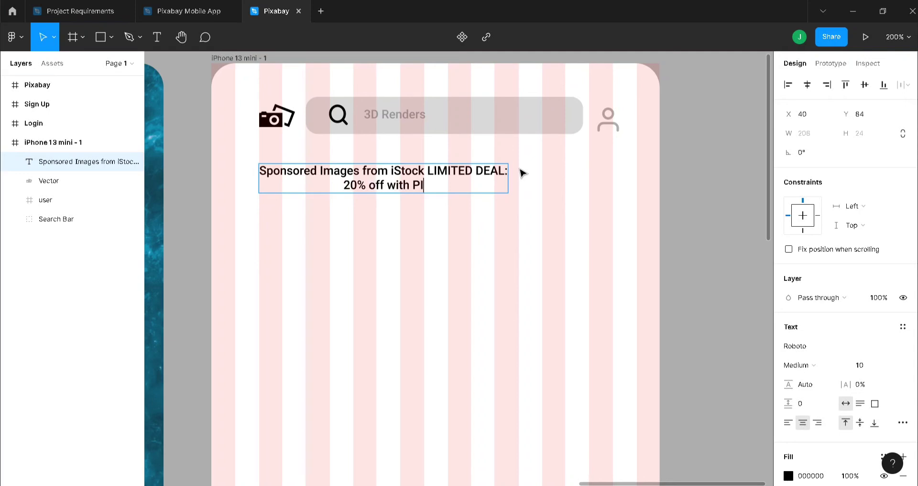
text(XABAY 20 )
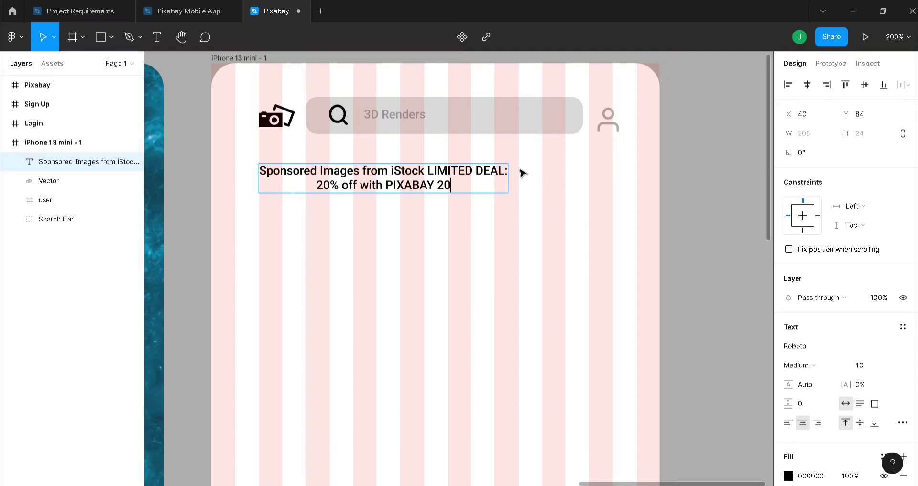
text(Coupon)
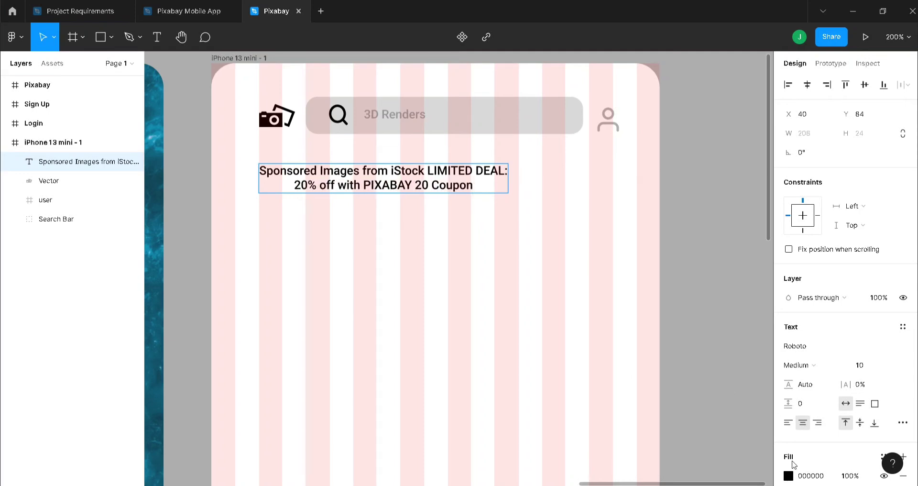
- Left-align the sponsored images text and set its fill colour to AEAEAE
click(788, 423)
key(Escape)
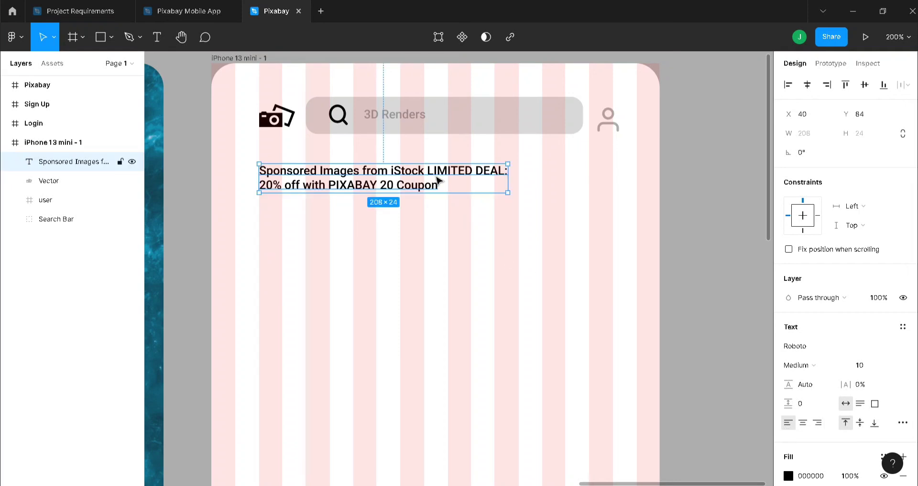
click(788, 476)
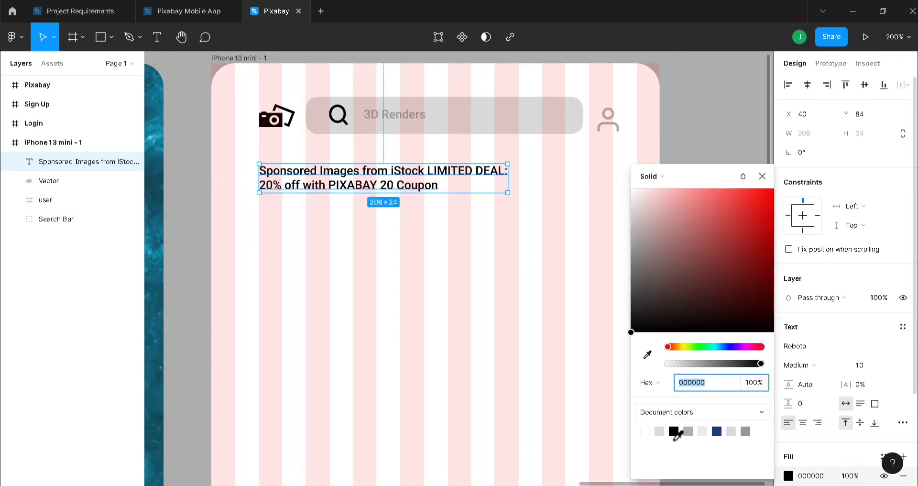
click(688, 430)
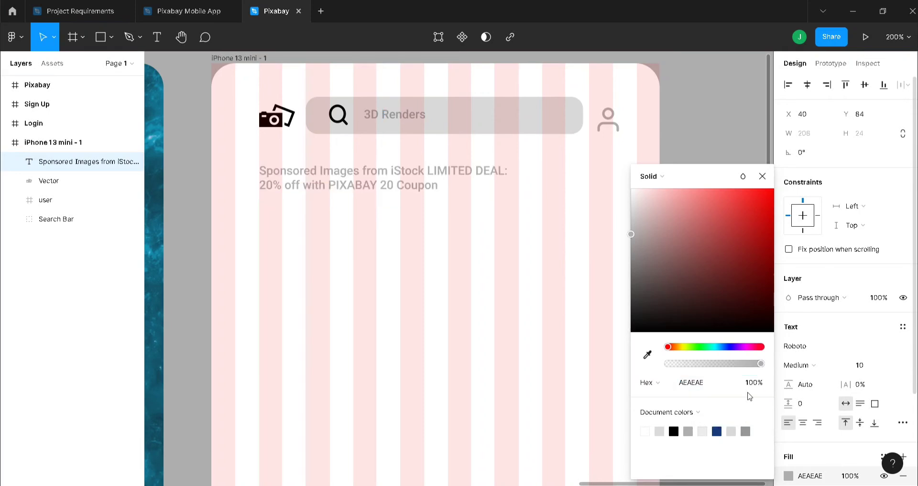
- Hide the frame's layout grid and tighten the vertical spacing between the header row and the sponsored text to 22
click(241, 58)
click(883, 288)
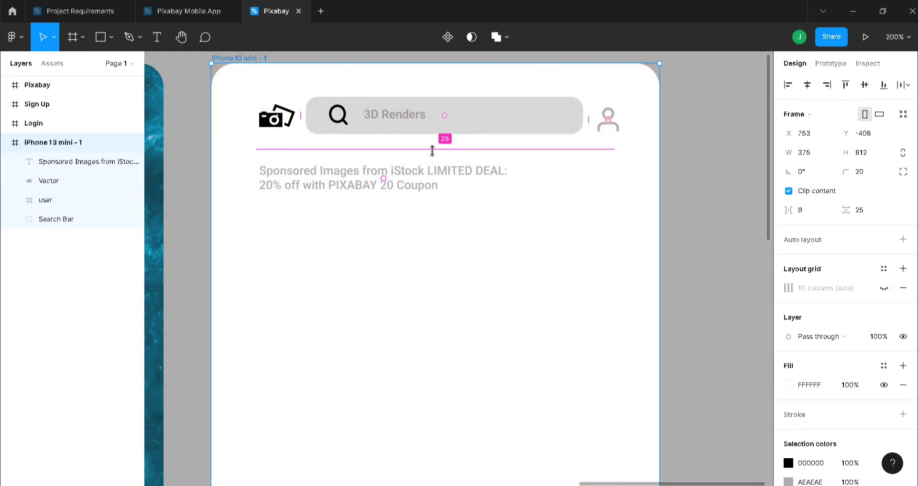
drag(432, 146, 433, 149)
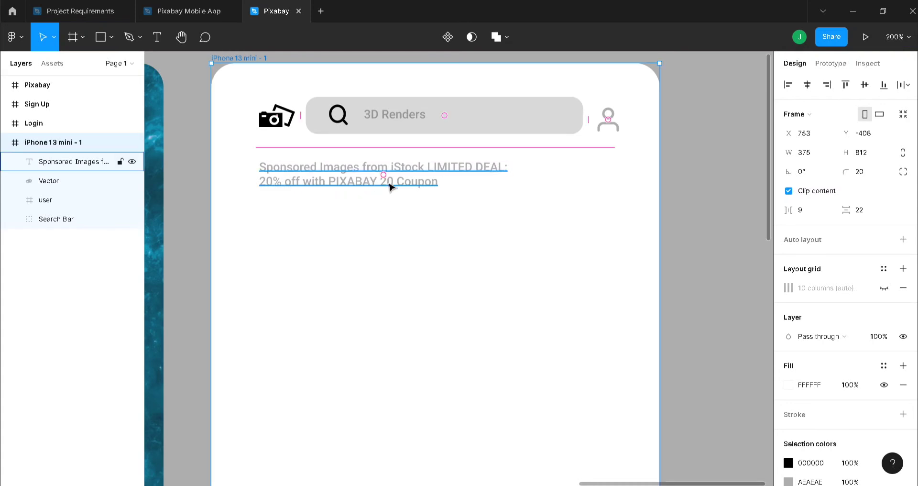
- Recolour the words "20% off" in the sponsored text to red F62828
double_click(274, 187)
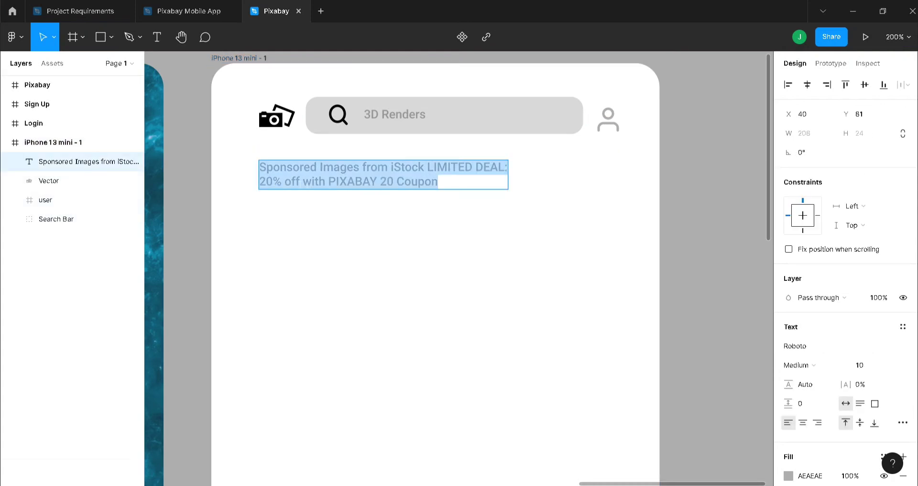
drag(299, 183, 259, 182)
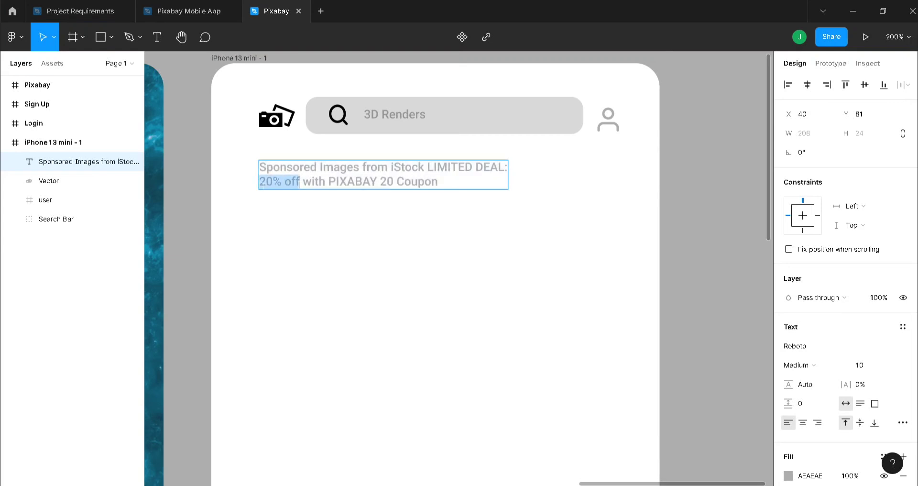
click(788, 476)
drag(736, 296, 754, 197)
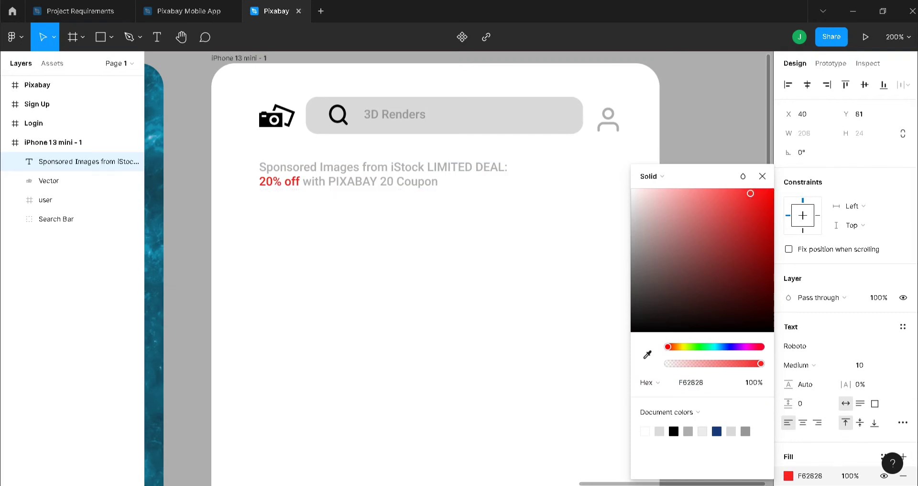
- Recolour the words "with PIXABAY 20 Coupon" in the sponsored text to light blue-violet 878CFE
drag(438, 182, 303, 182)
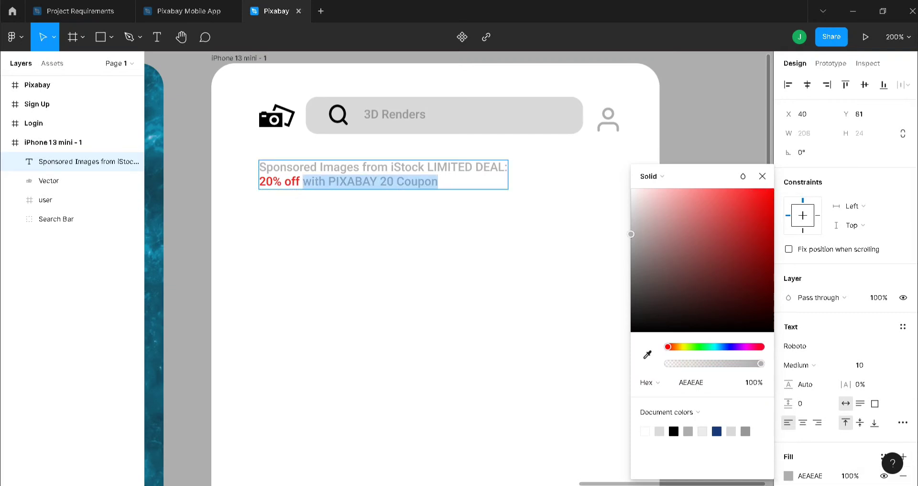
click(725, 346)
drag(727, 348, 729, 348)
drag(739, 225, 698, 192)
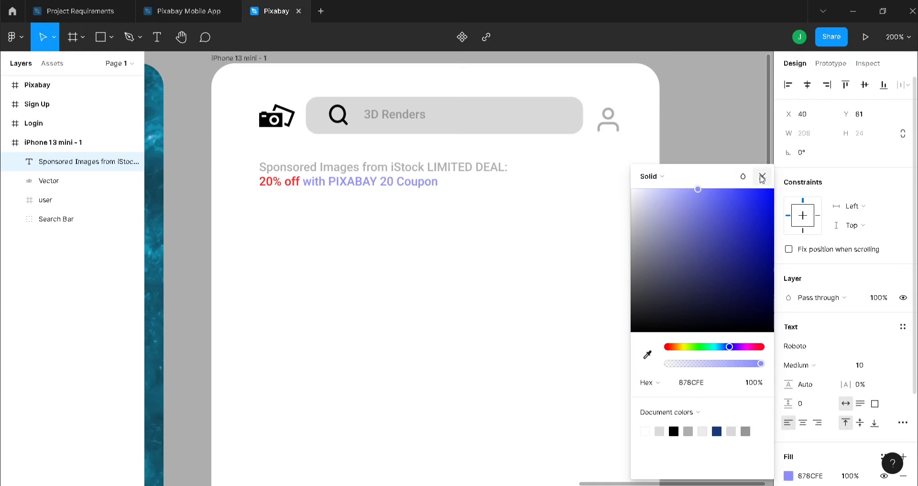
click(762, 176)
key(Escape)
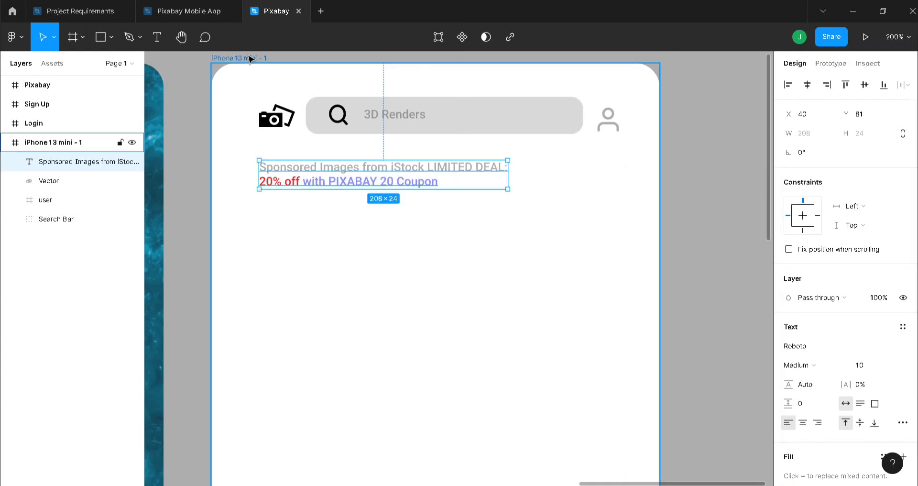
- Show the 10-column layout grid on the iPhone 13 mini - 1 frame again
key(Escape)
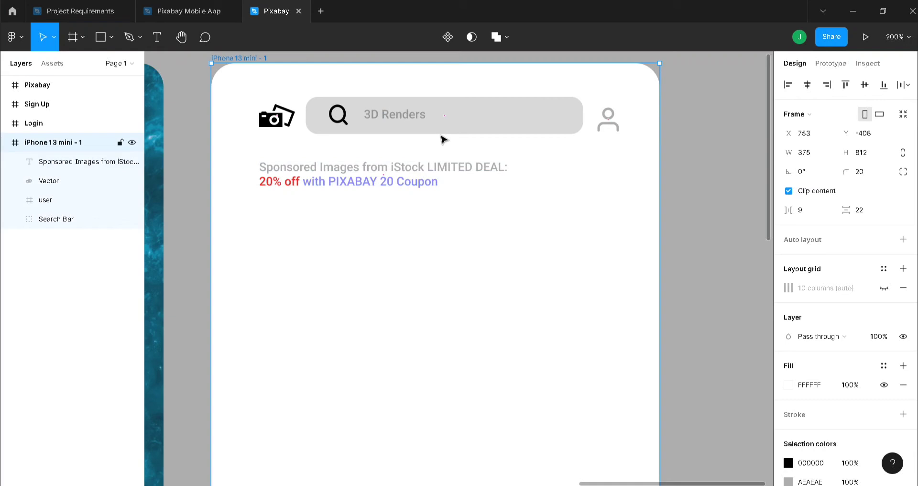
click(787, 288)
click(882, 288)
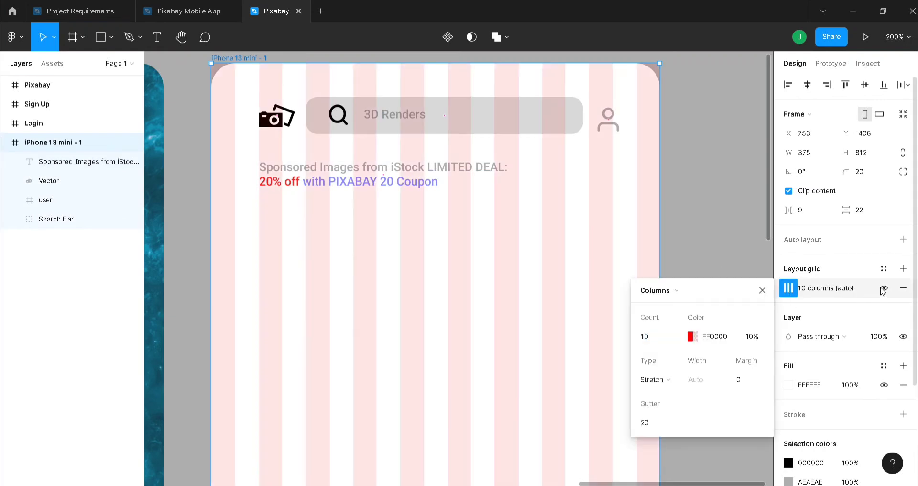
click(699, 214)
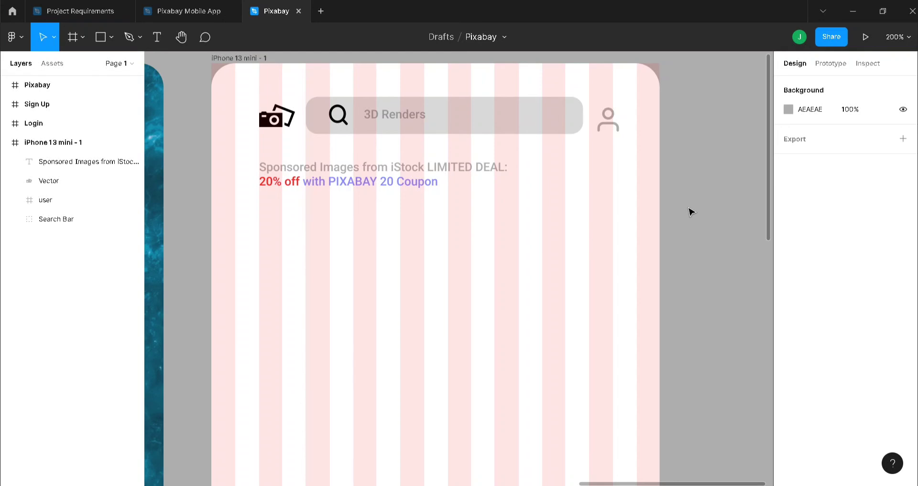
- Add a 150 × 150 square with locked proportions at X 40, Y 127 below the sponsored text and duplicate it at X 206
scroll(634, 273, down, 2)
key(r)
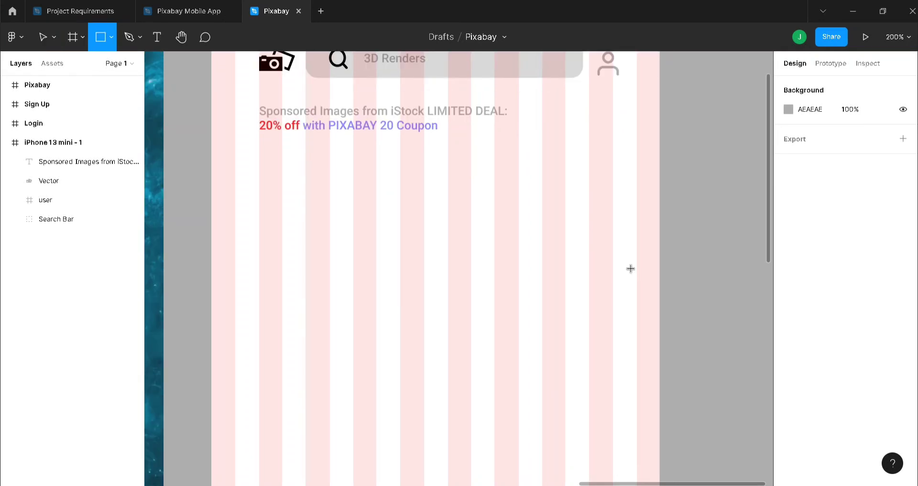
click(355, 223)
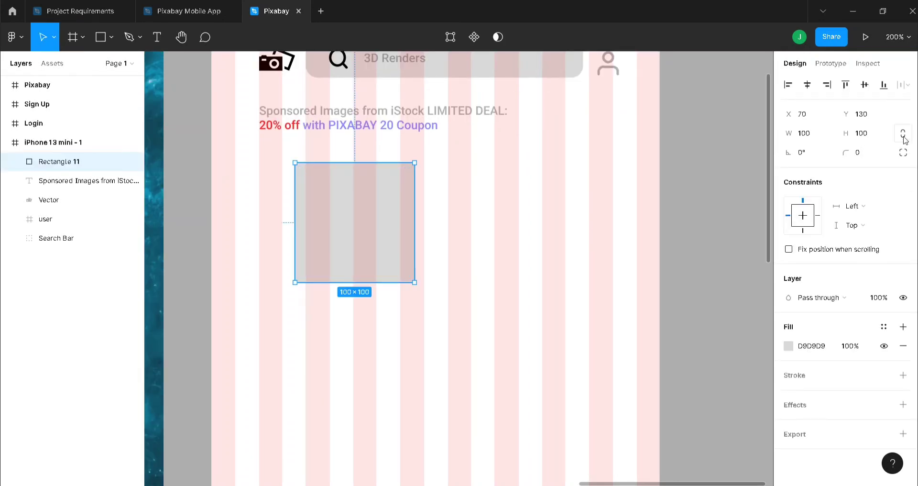
click(828, 138)
text(150)
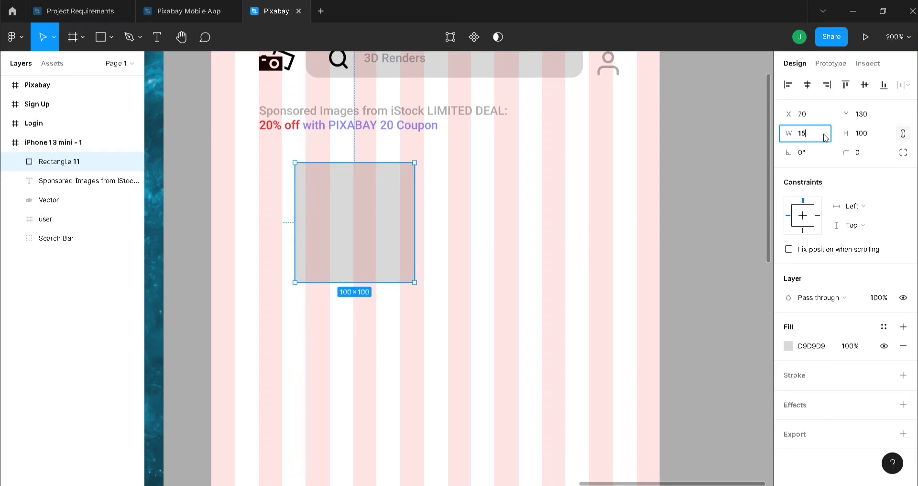
key(Return)
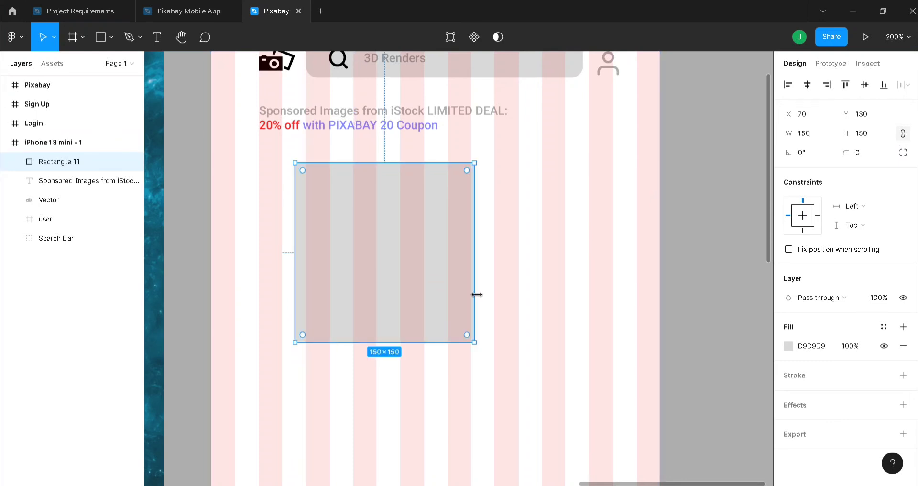
drag(439, 289, 604, 285)
key(ctrl+d)
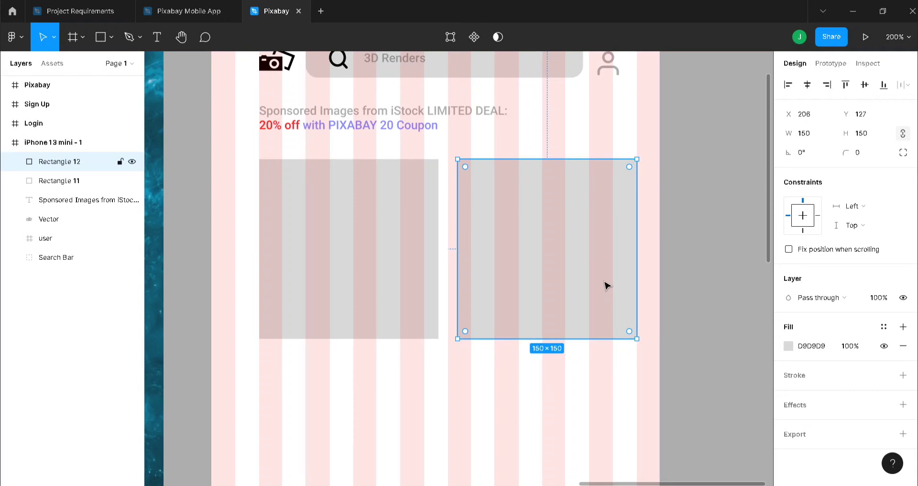
- Resize both squares to 135 × 135 and move the second one to X 201, Y 127
click(328, 286)
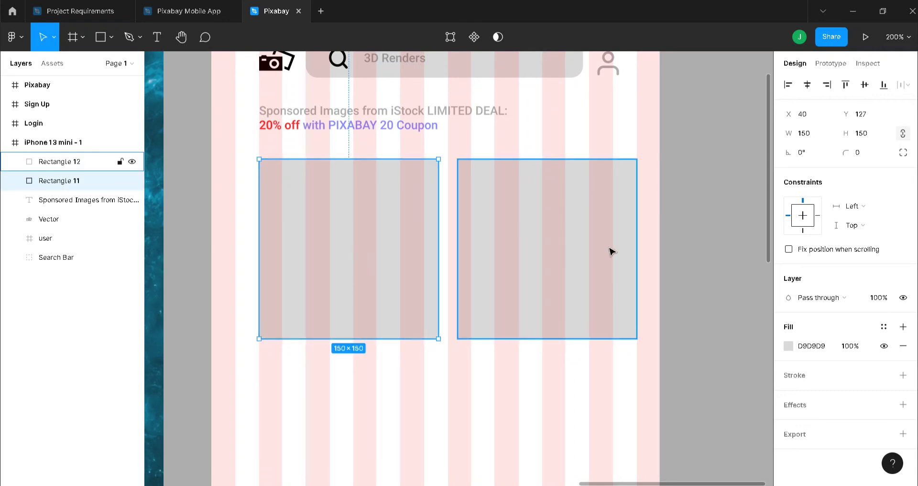
click(815, 135)
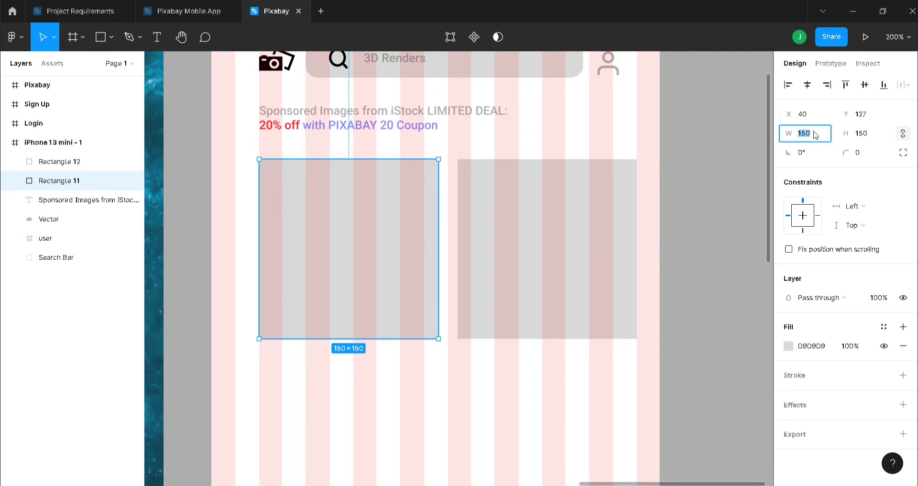
text(1)
key(Return)
click(583, 227)
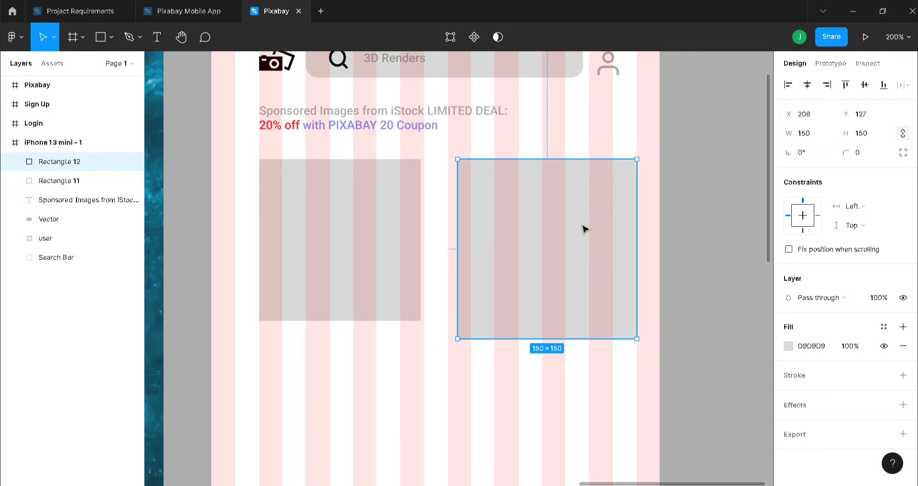
click(823, 135)
text(1)
key(Return)
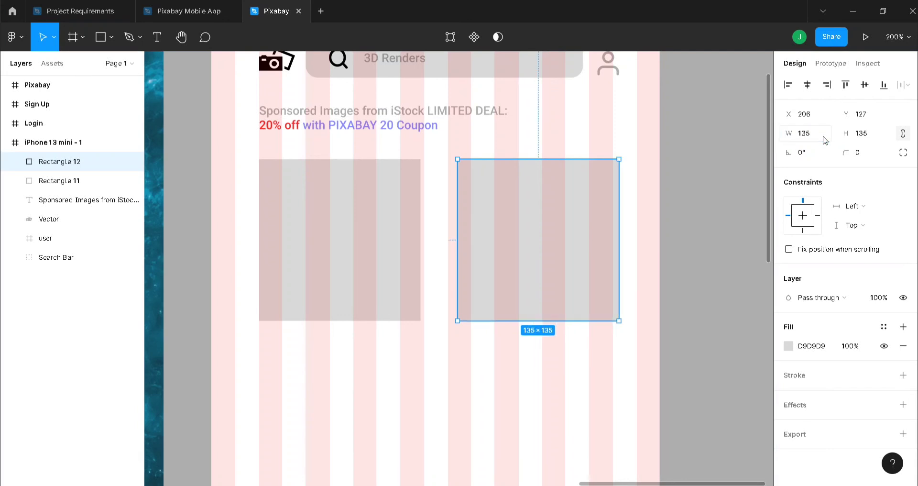
mouse_move(536, 258)
mouse_down()
mouse_move(540, 270)
mouse_move(539, 257)
mouse_move(530, 256)
mouse_up()
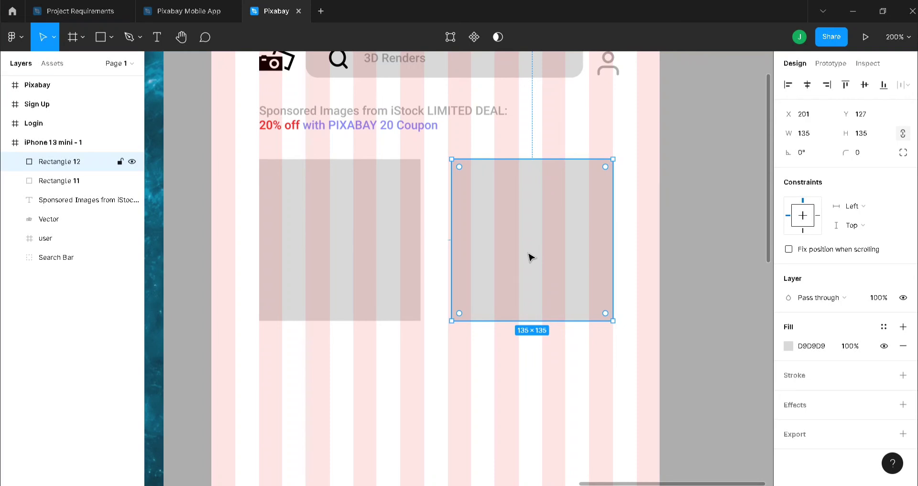
- Reorder the frame's layers to Vector, user, Search Bar, sponsored text, Rectangle 12 and Rectangle 11
scroll(530, 256, down, 3)
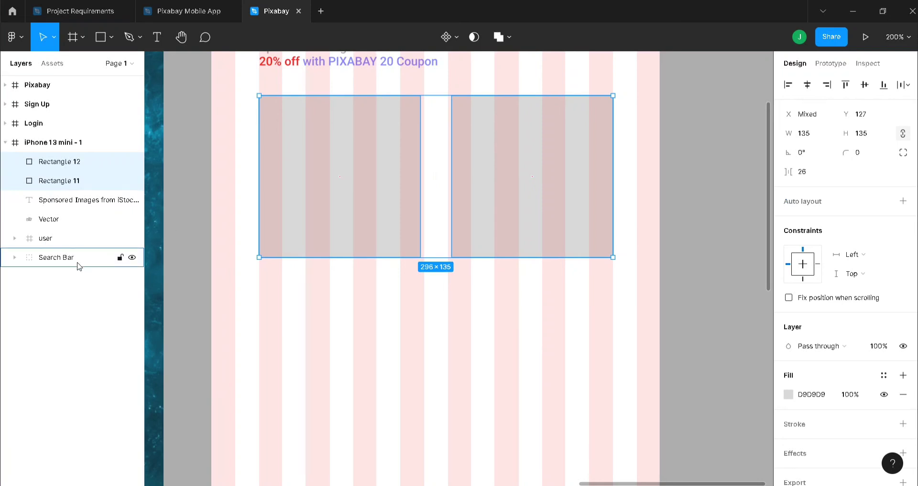
drag(79, 266, 67, 156)
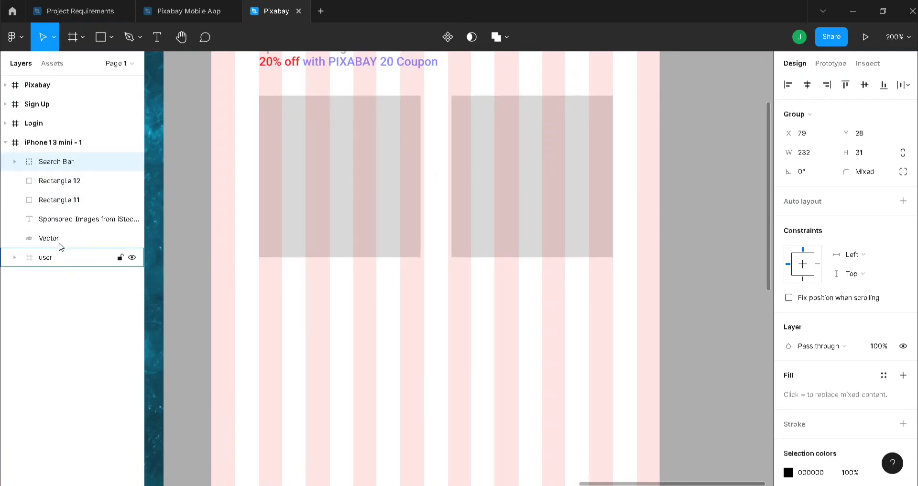
drag(59, 239, 55, 154)
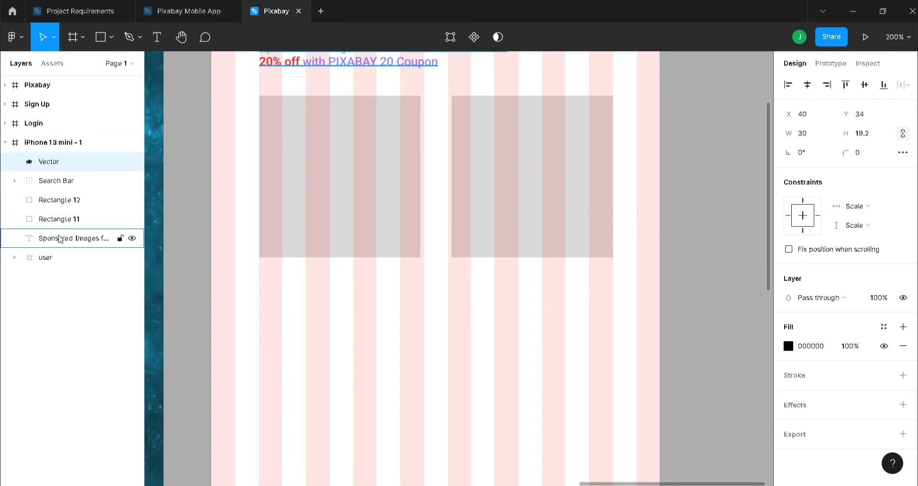
drag(55, 259, 65, 213)
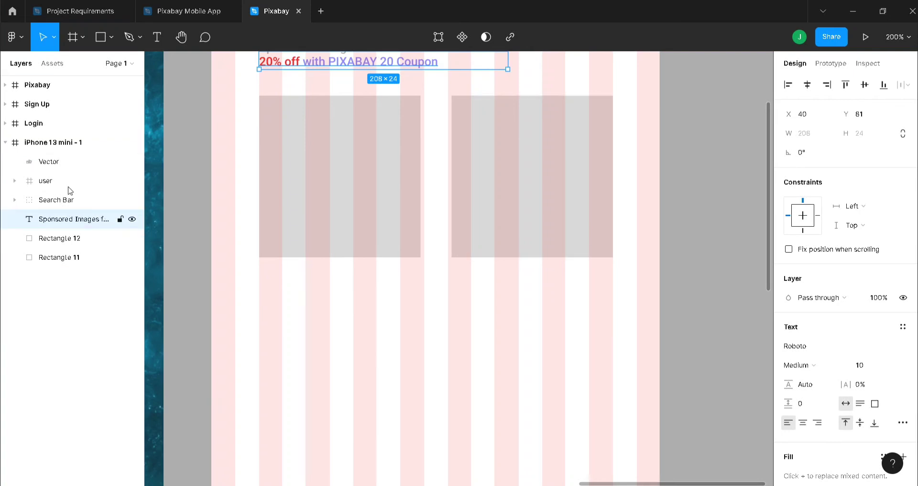
- Group the Vector, user and Search Bar layers of the header
click(67, 199)
shift+click(48, 167)
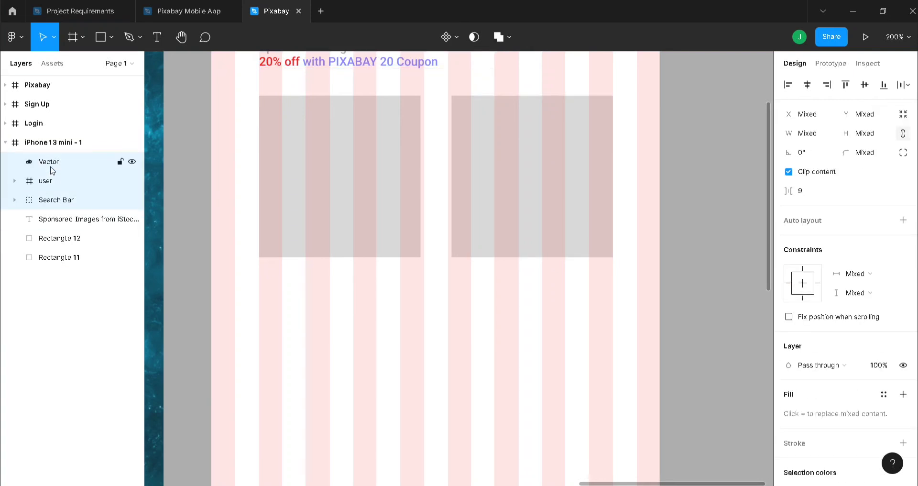
key(ctrl+g)
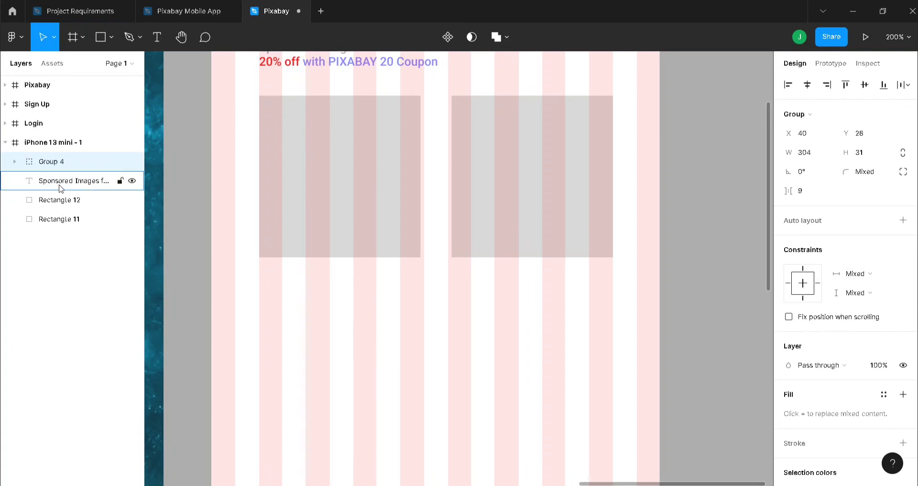
- Group the sponsored text with both squares and name the group "iStock Images"
click(57, 181)
shift+click(72, 219)
key(ctrl+g)
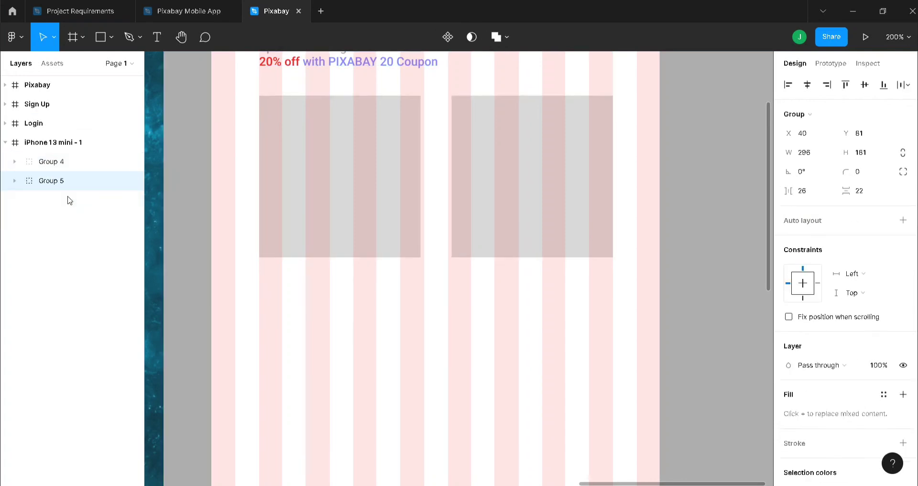
double_click(46, 181)
key(BackSpace)
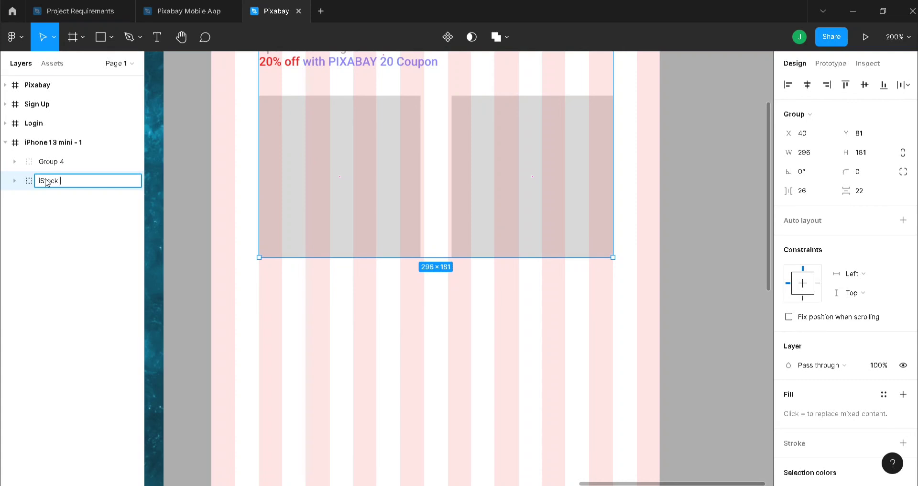
key(Return)
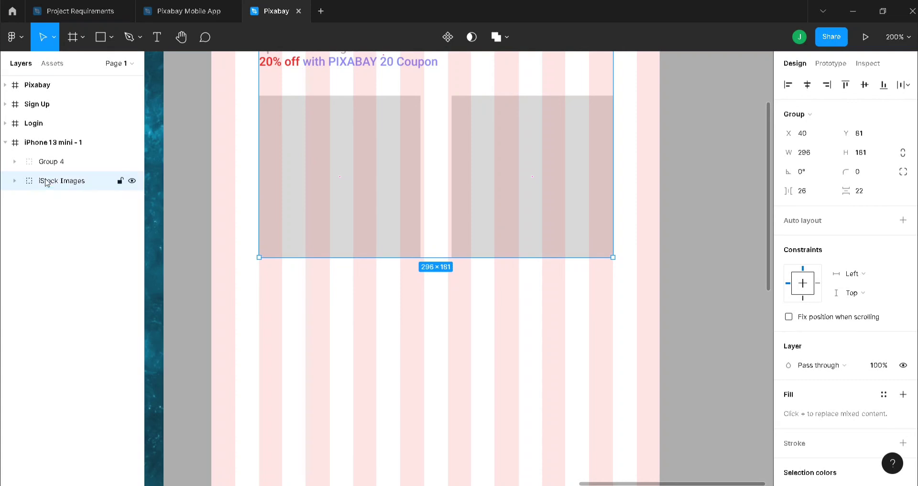
- Fill the first square of the iStock Images group with the white cubic building photo from Unsplash's architecture images
scroll(483, 223, up, 3)
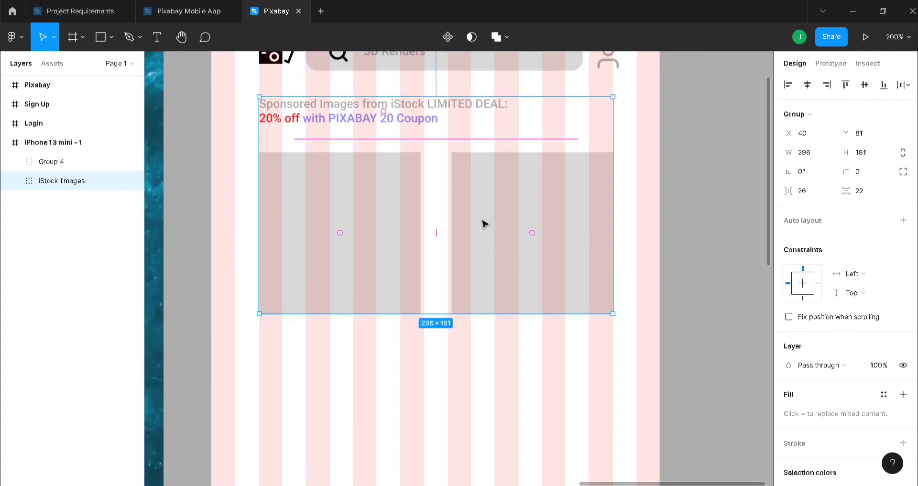
click(686, 252)
click(332, 266)
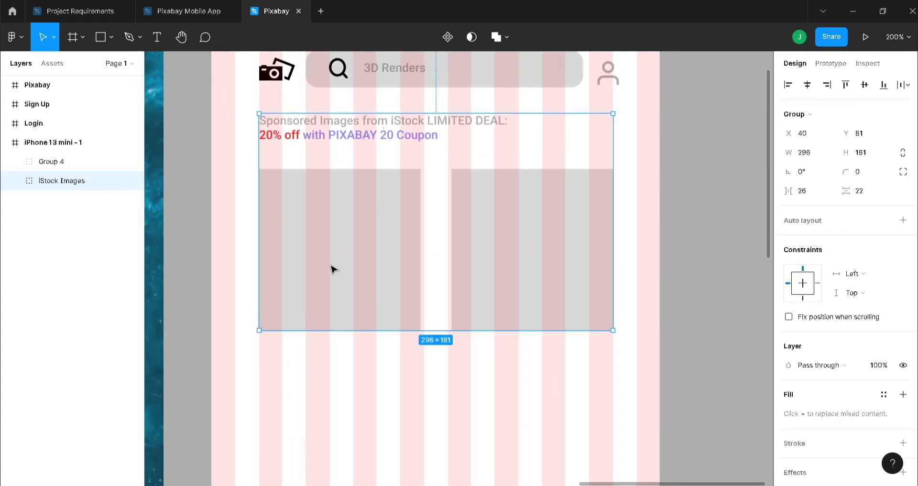
click(332, 267)
right_click(728, 122)
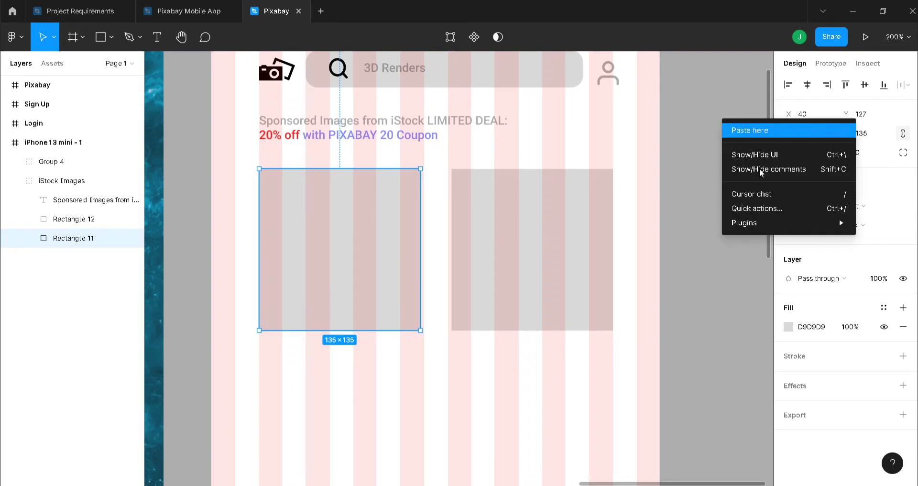
mouse_move(774, 226)
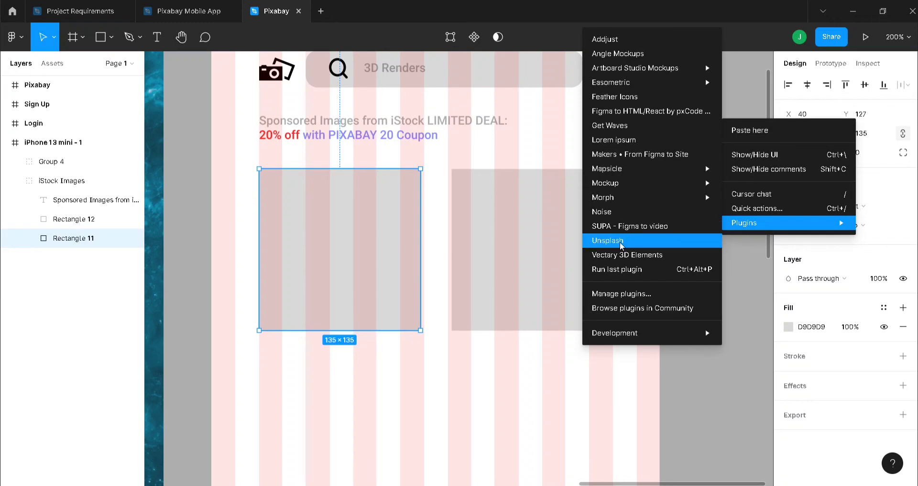
click(607, 240)
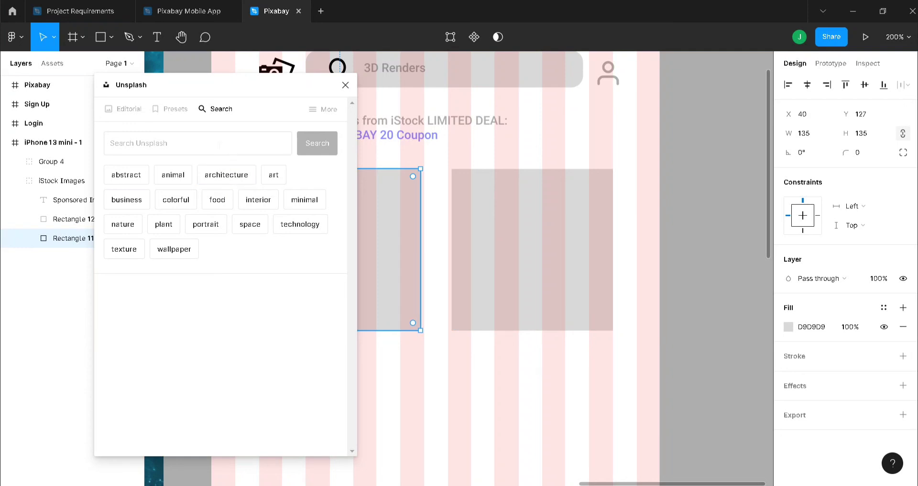
click(219, 145)
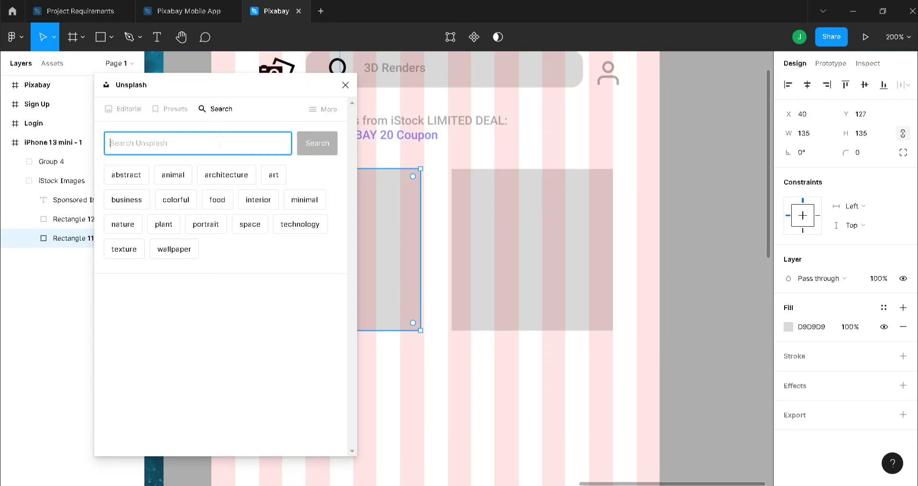
click(239, 176)
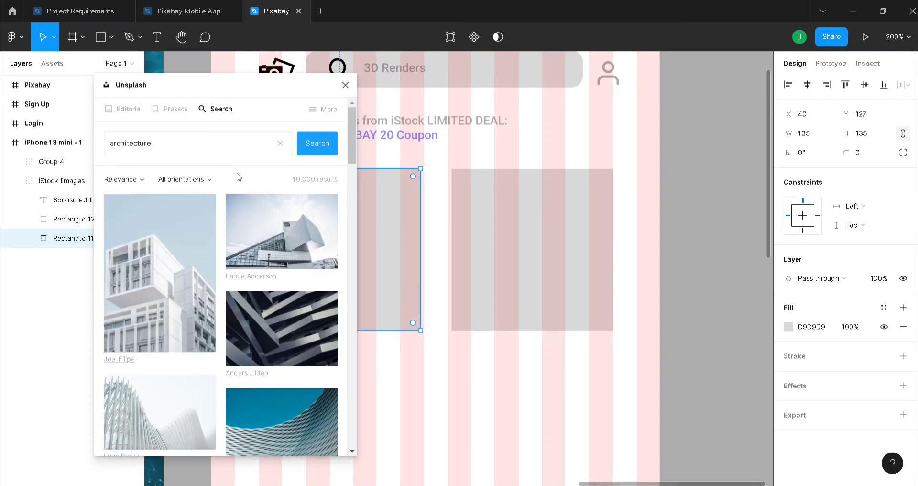
click(152, 277)
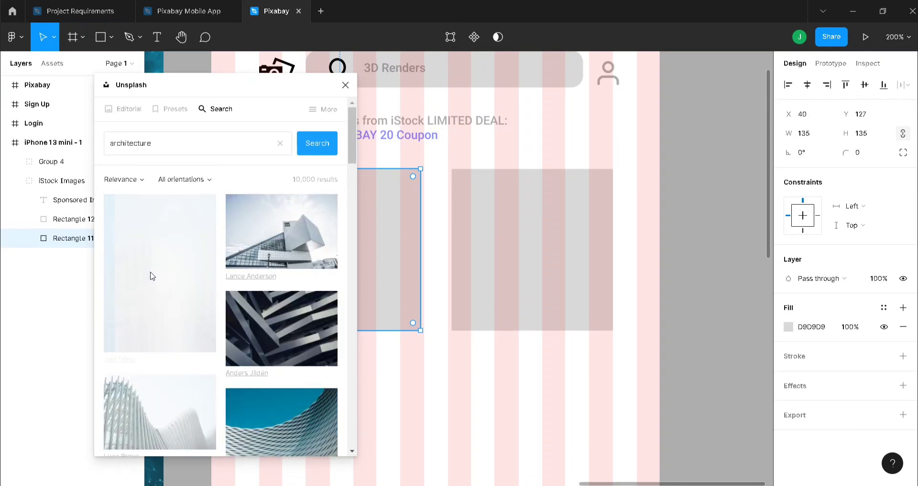
- Fill the second square with the Unsplash architecture photo of dark skyscrapers with orange lines and close the plugin
drag(254, 86, 744, 91)
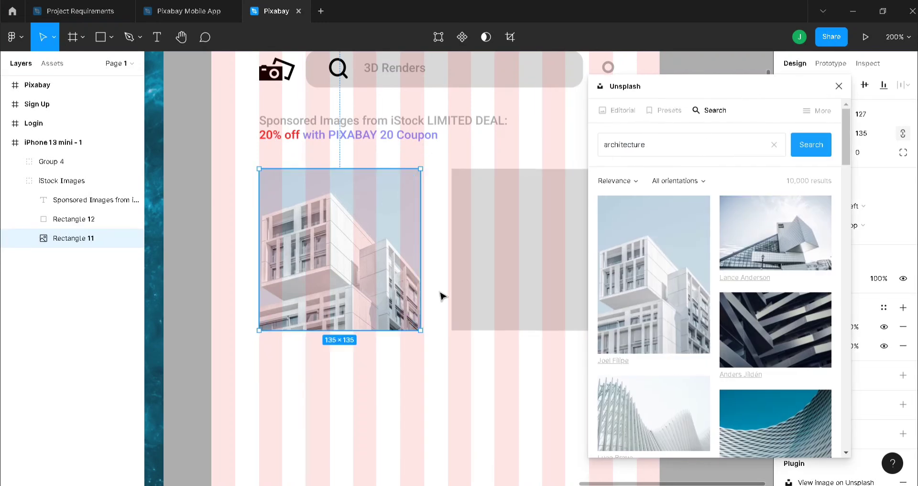
click(456, 294)
scroll(764, 332, down, 5)
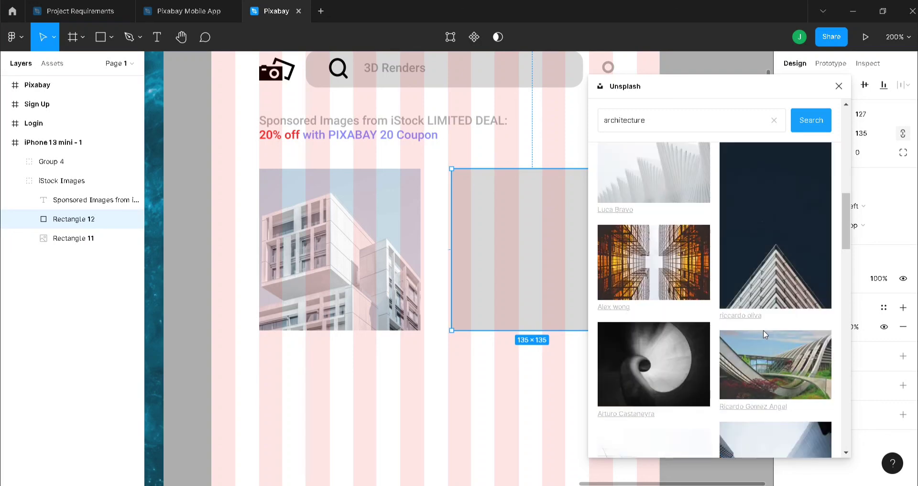
scroll(765, 333, down, 2)
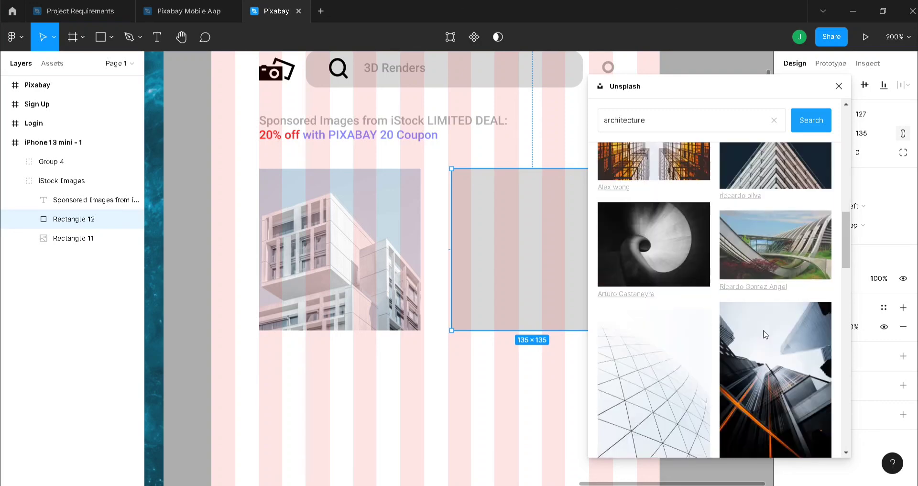
click(783, 388)
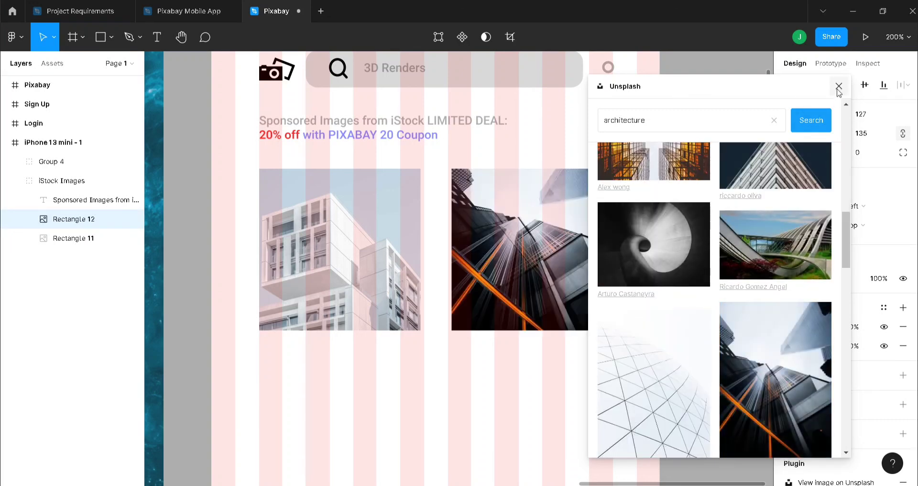
click(838, 87)
click(715, 231)
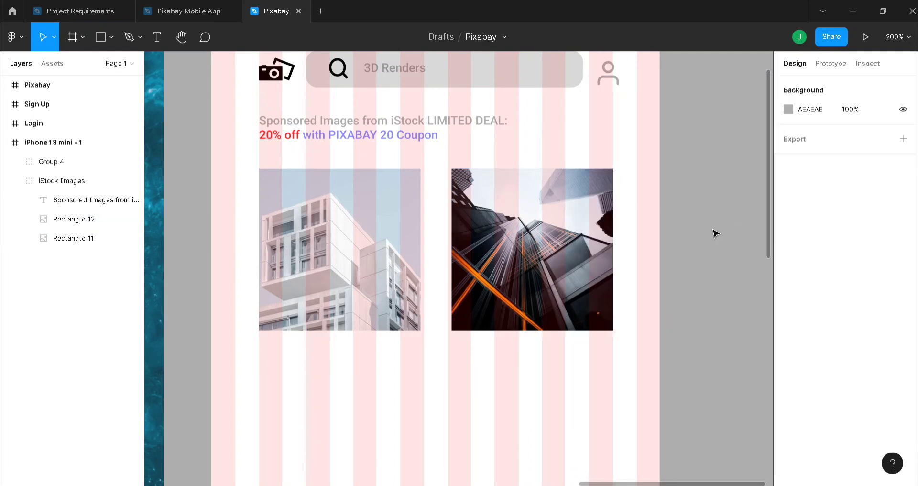
- Draw a 135 × 135 rectangle exactly over the second image at X 201, Y 127
click(528, 247)
double_click(580, 267)
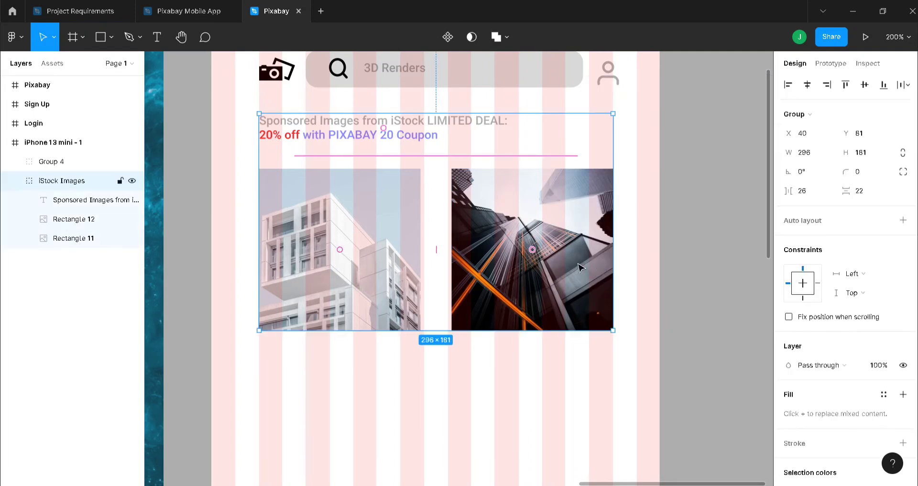
key(r)
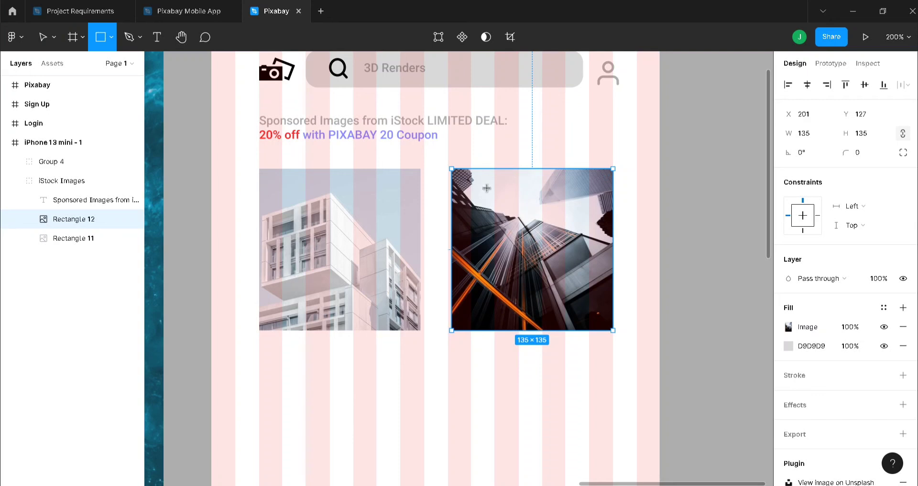
drag(459, 170, 460, 174)
drag(489, 215, 613, 330)
drag(463, 248, 452, 247)
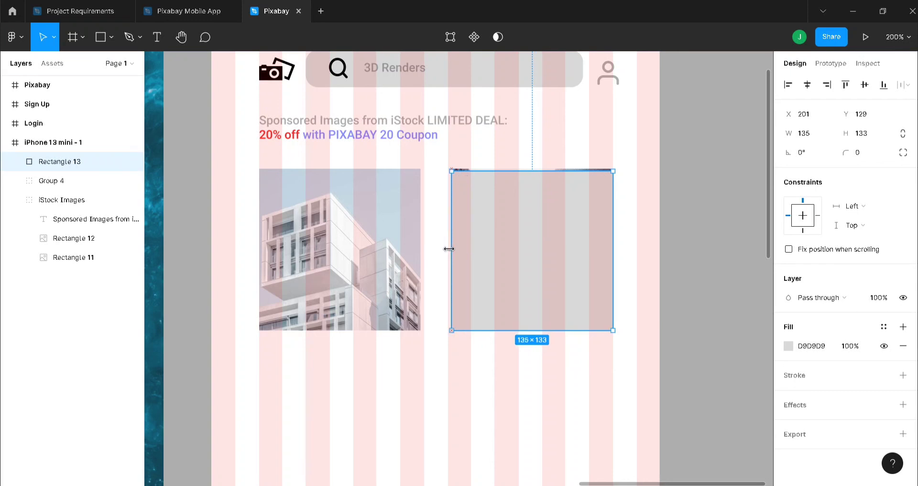
drag(535, 173, 542, 166)
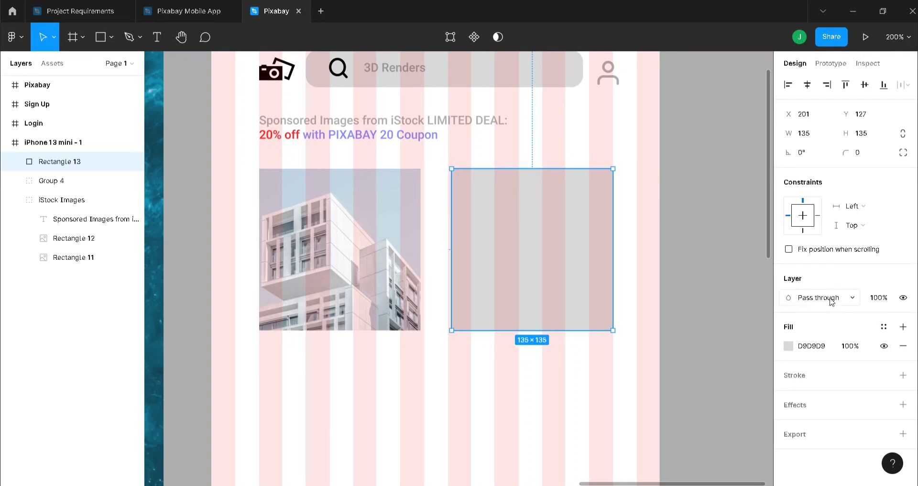
- Set the overlay rectangle's fill to black 000000 at 20% opacity
click(791, 347)
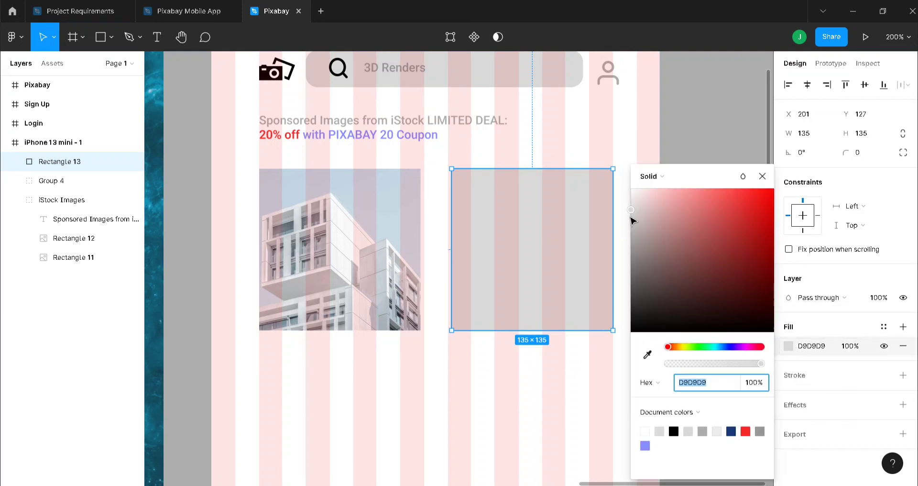
click(631, 250)
drag(628, 278, 624, 333)
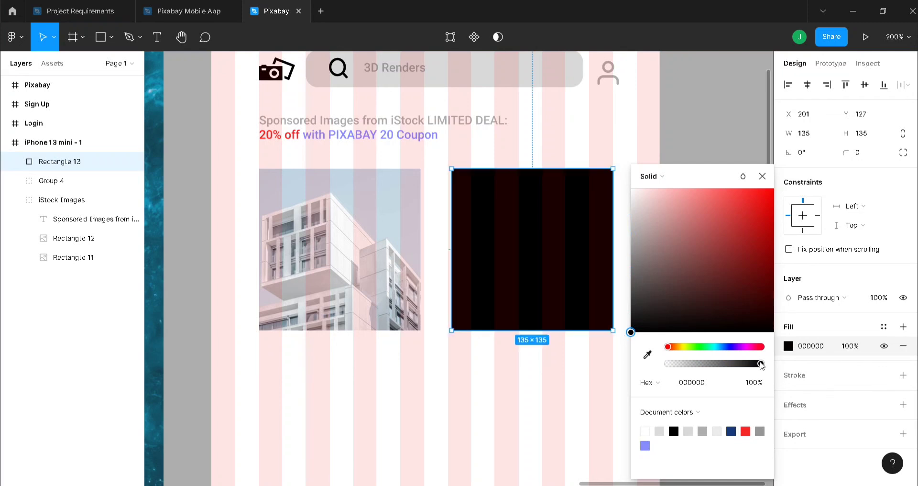
drag(761, 364, 689, 365)
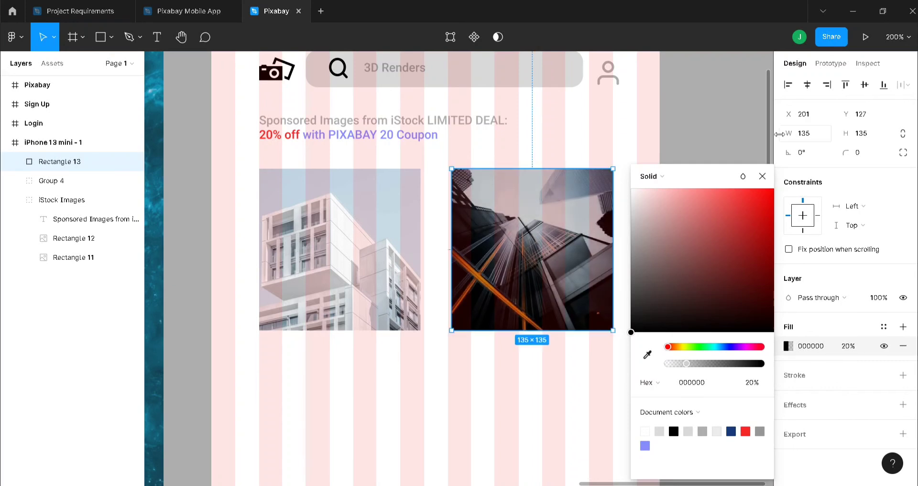
click(762, 176)
- Add the text "+ view more" over the second image
key(t)
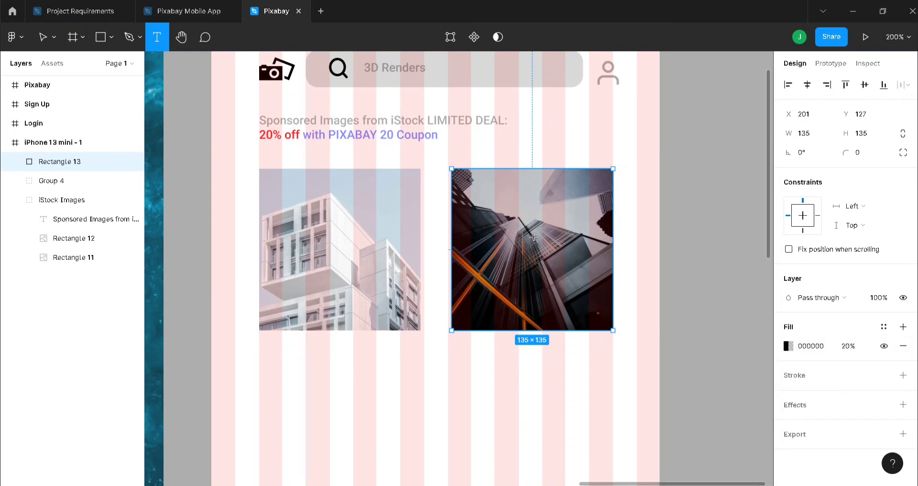
click(502, 231)
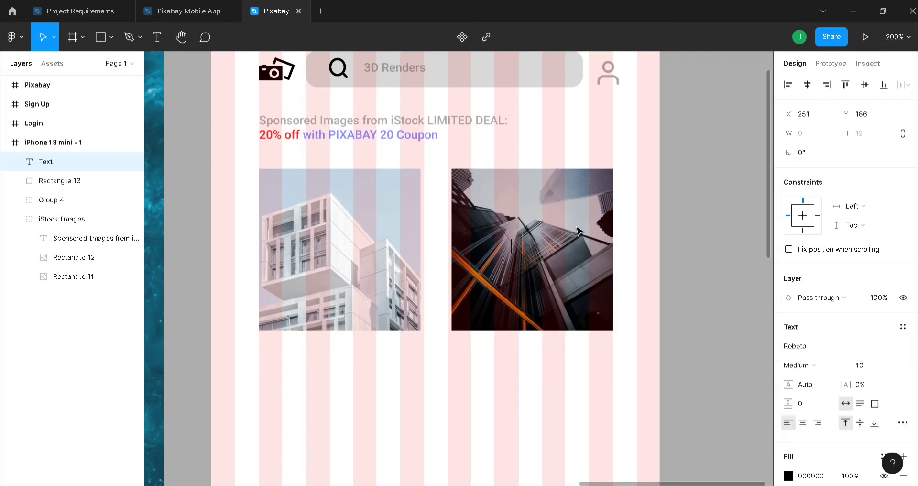
text(+ view moe)
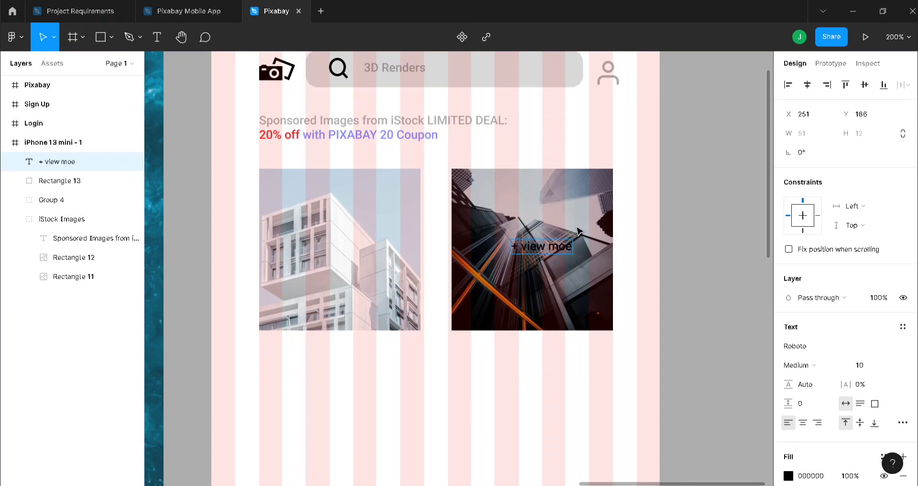
key(BackSpace)
text(re)
scroll(847, 358, down, 3)
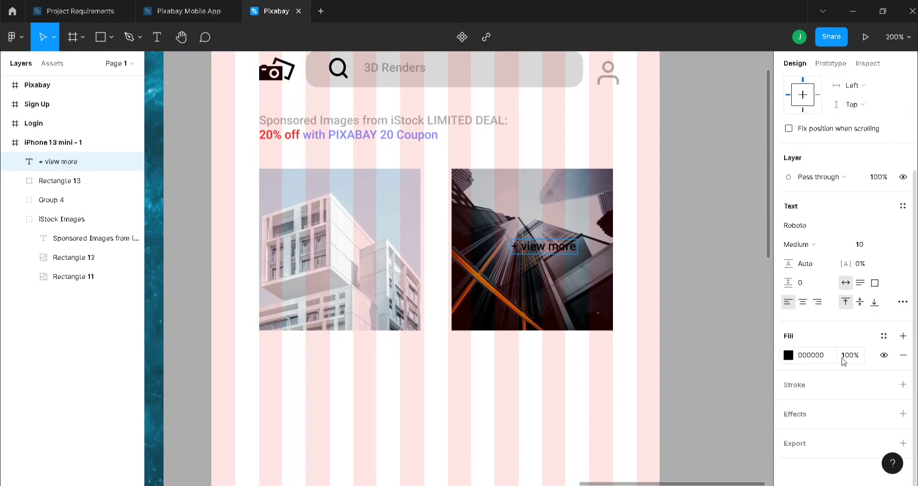
click(789, 356)
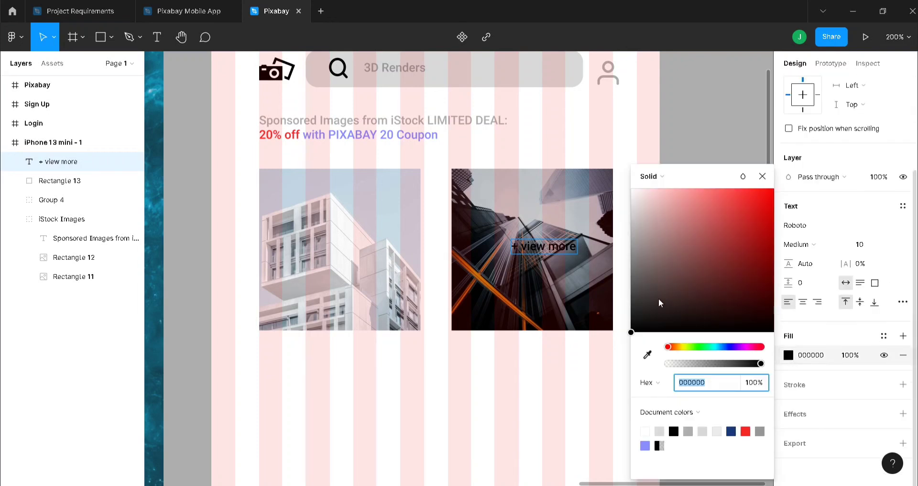
text(FFFFFF)
key(Return)
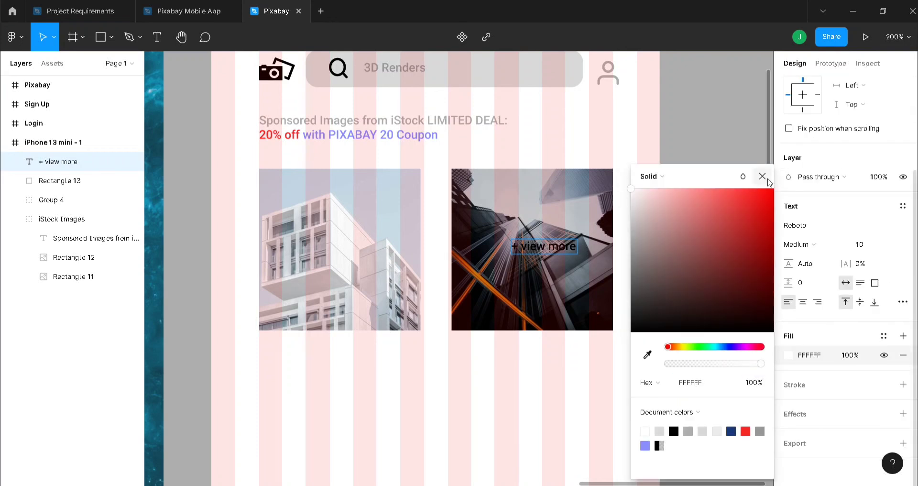
click(762, 176)
key(ctrl+z)
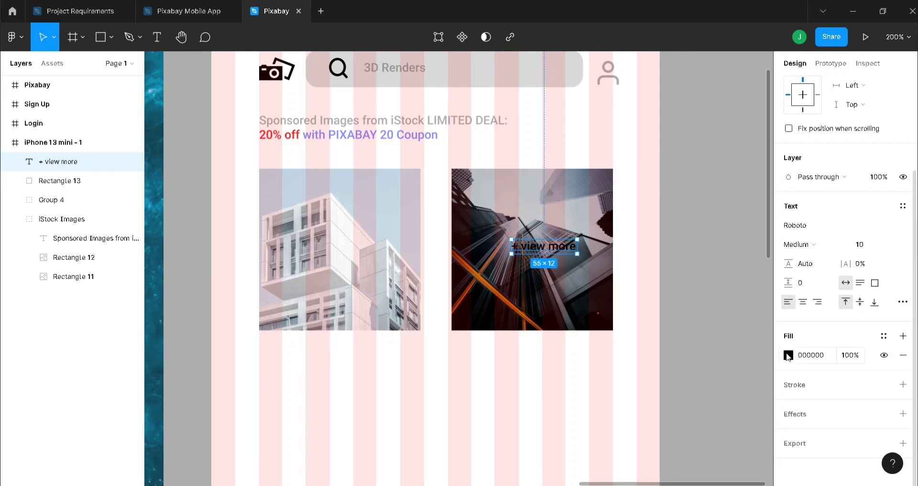
- Colour the "+ view more" text white (FFFFFF) and centre it on the second image
click(788, 357)
text(FFFFFF)
key(Return)
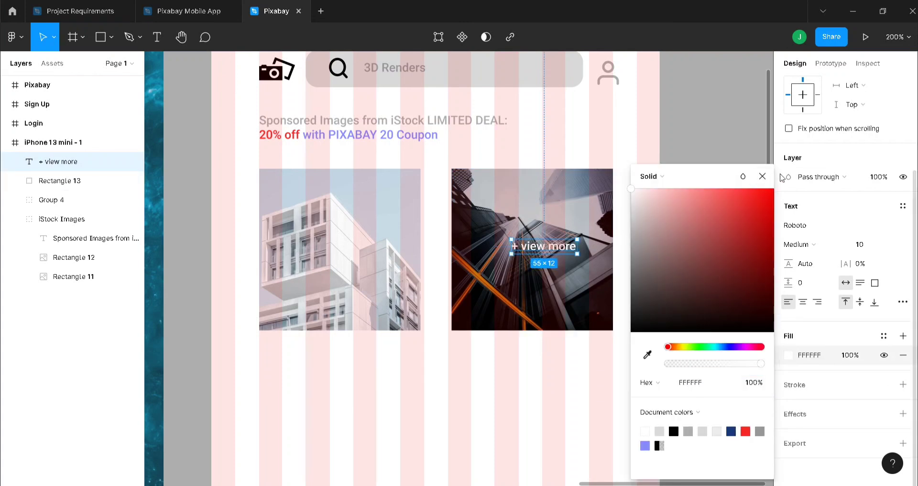
click(763, 176)
drag(559, 248, 548, 251)
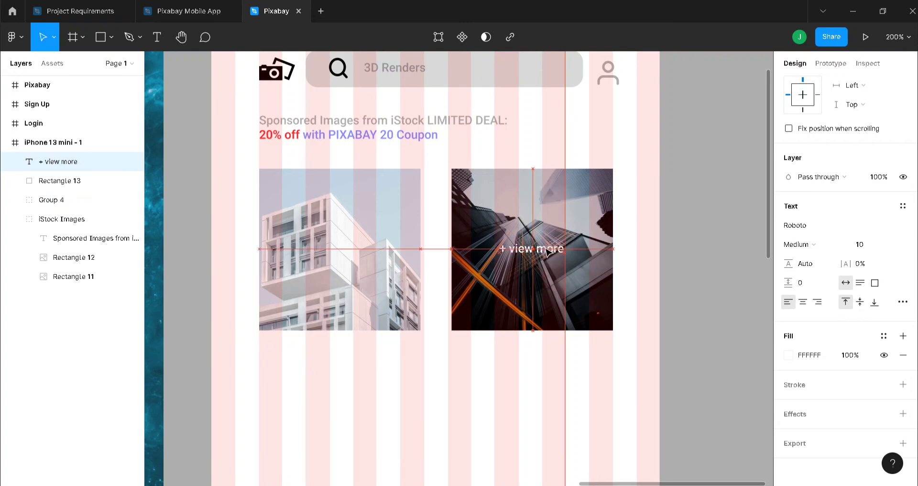
click(719, 248)
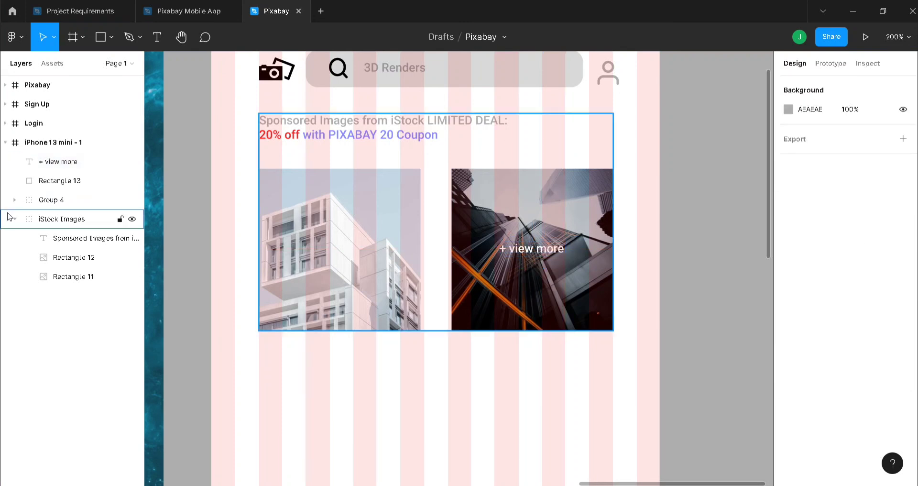
- Move the "+ view more" text and Rectangle 13 into the iStock Images group, stacked in that order directly above Rectangle 12
click(63, 184)
click(71, 165)
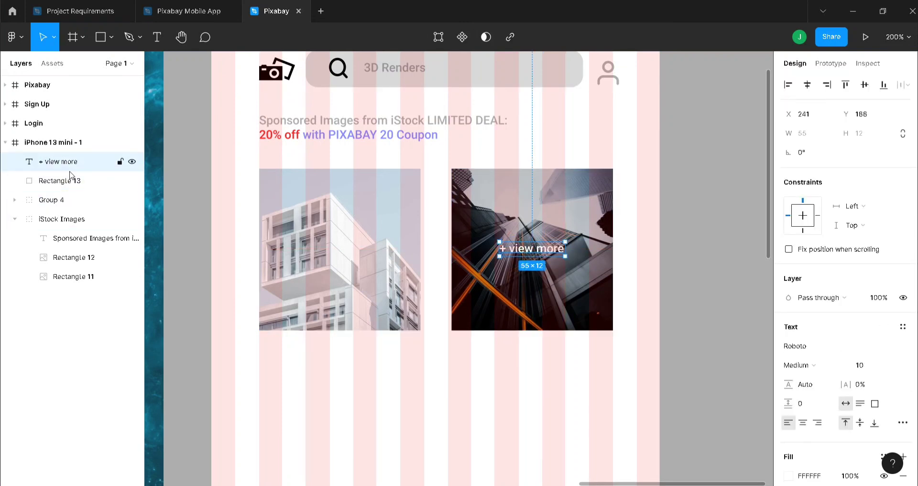
drag(83, 167, 85, 235)
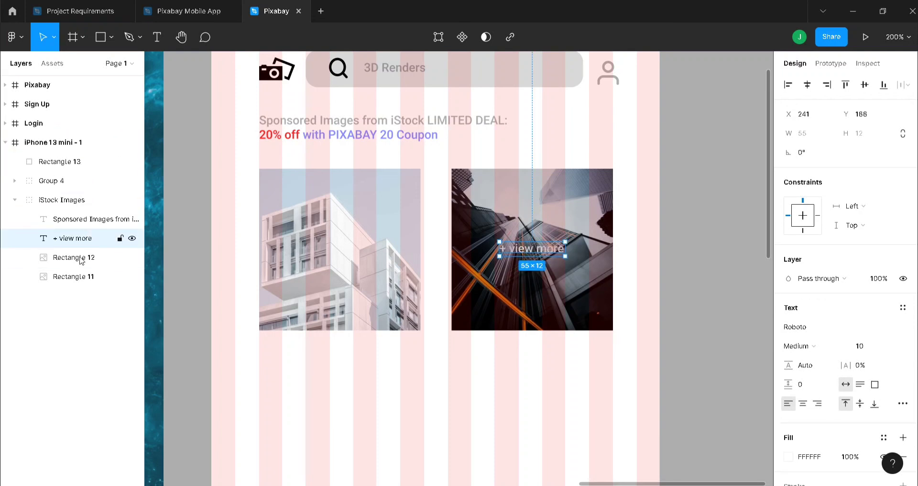
click(72, 162)
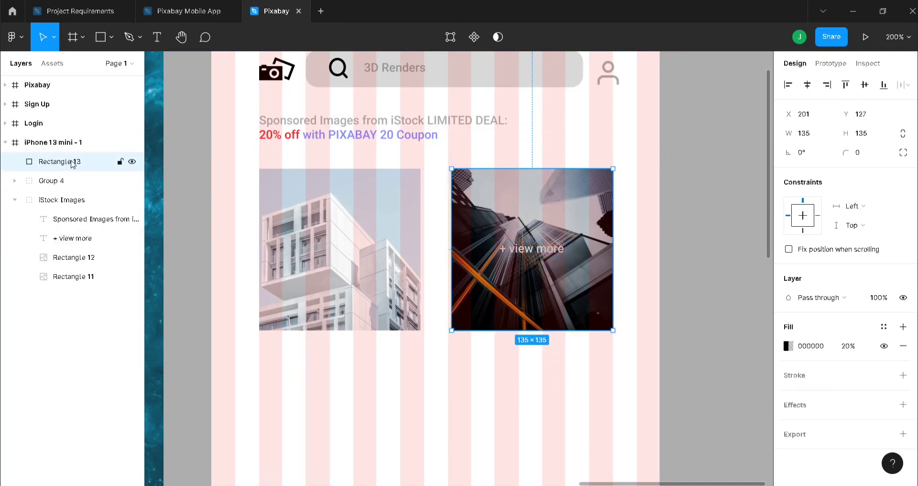
drag(72, 162, 87, 246)
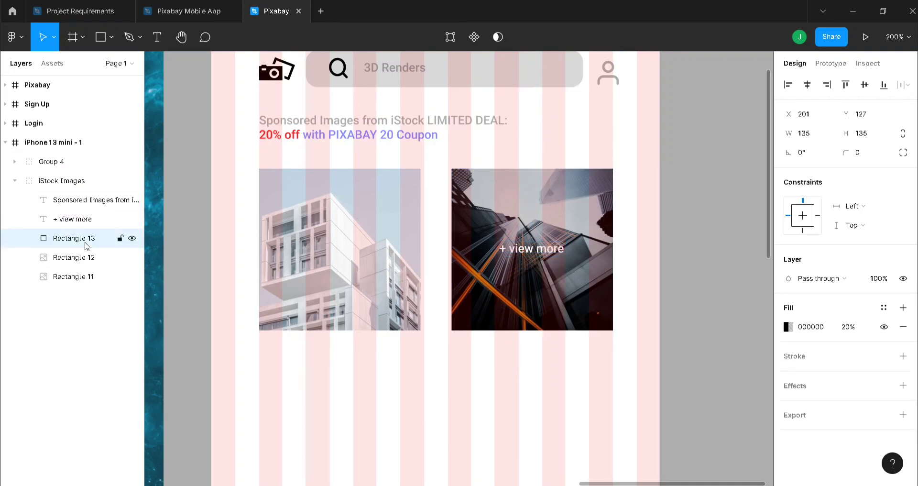
click(16, 181)
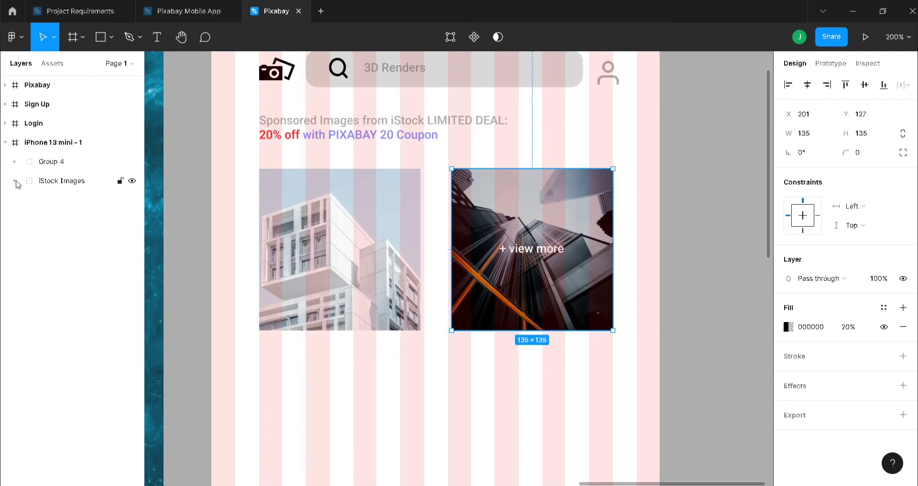
- Add the text "61,837 Free images of Wallpaper" below the first image on the search results screen
scroll(660, 221, down, 3)
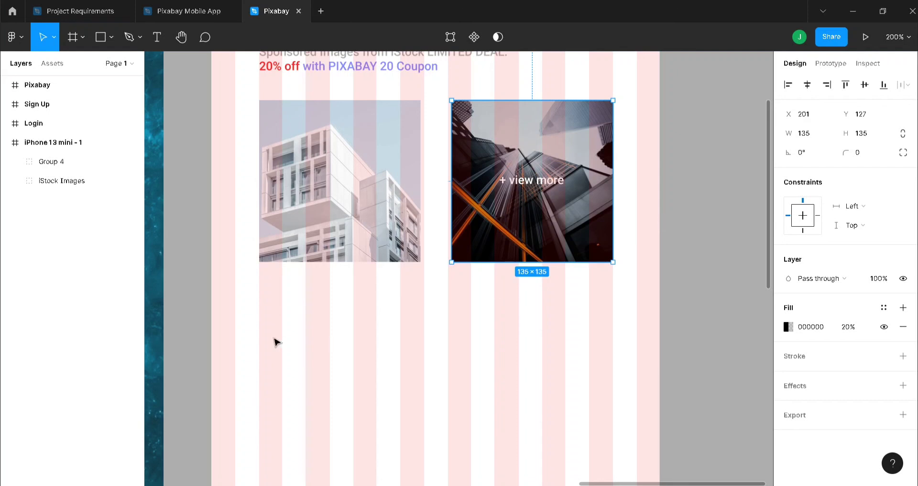
key(t)
click(262, 316)
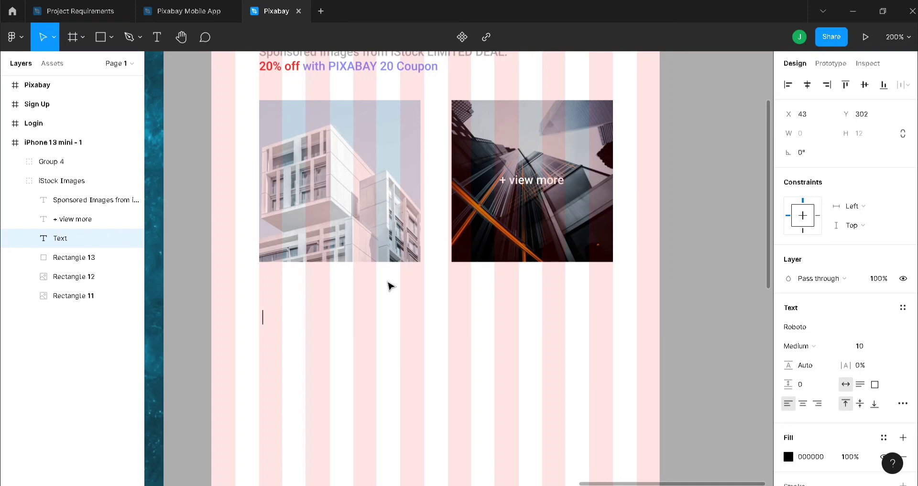
text(61,)
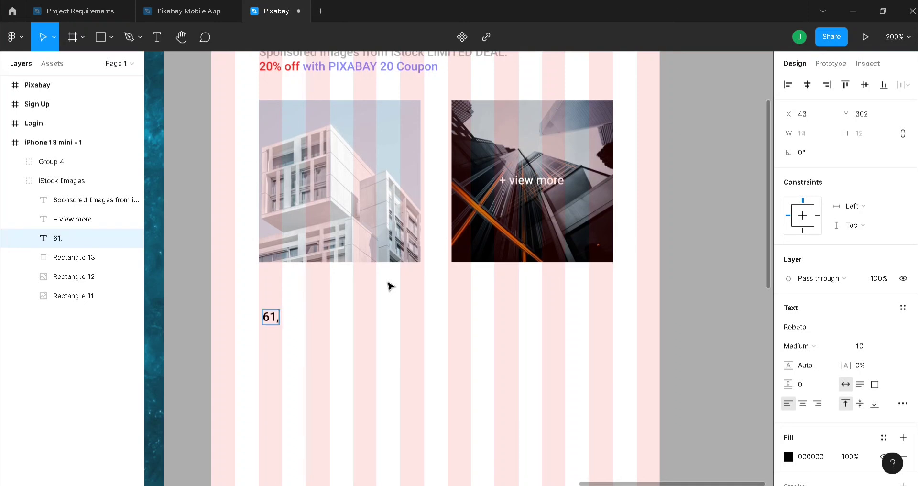
text(837)
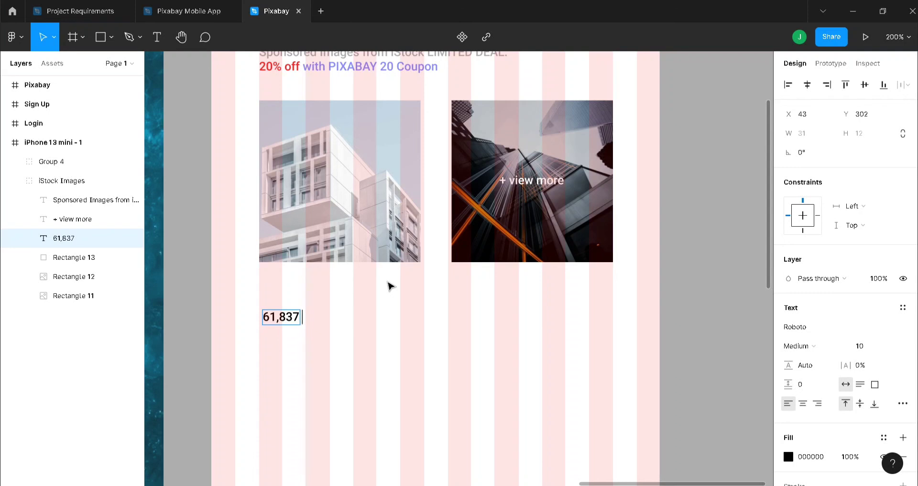
text( fREE)
key(BackSpace)
key(BackSpace)
key(BackSpace)
key(BackSpace)
key(BackSpace)
text(Free)
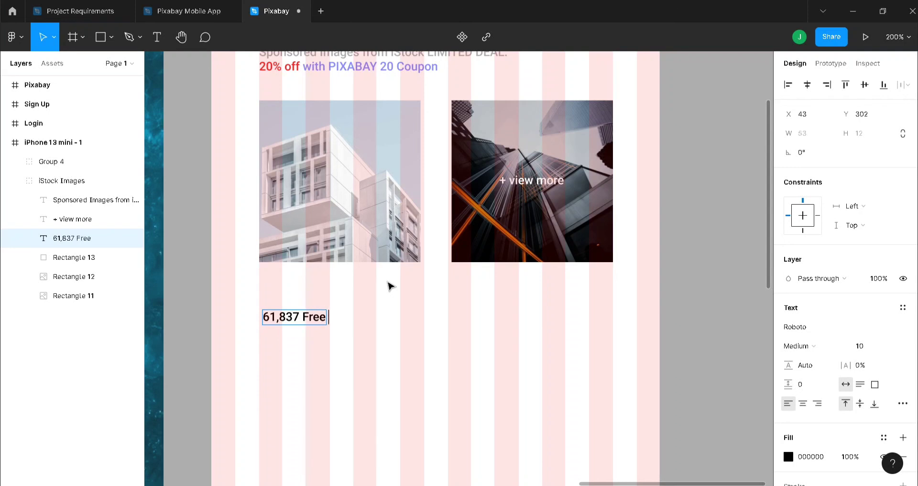
text( images)
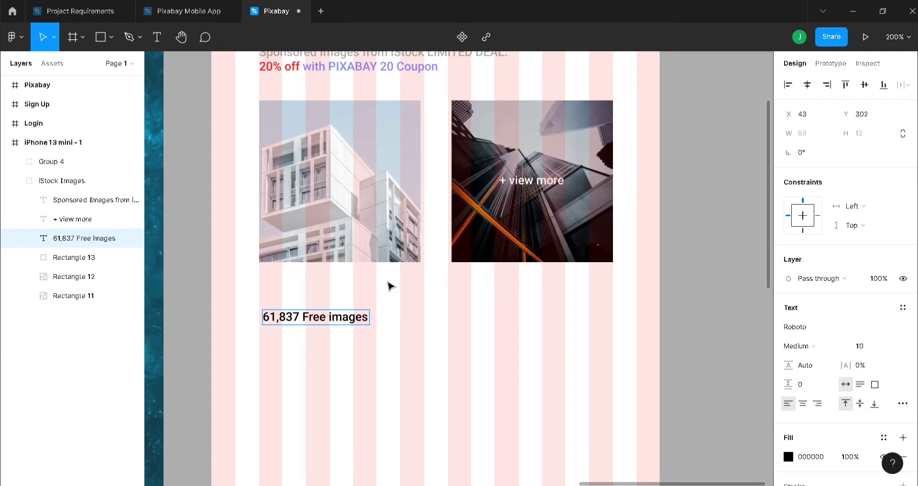
text( of W)
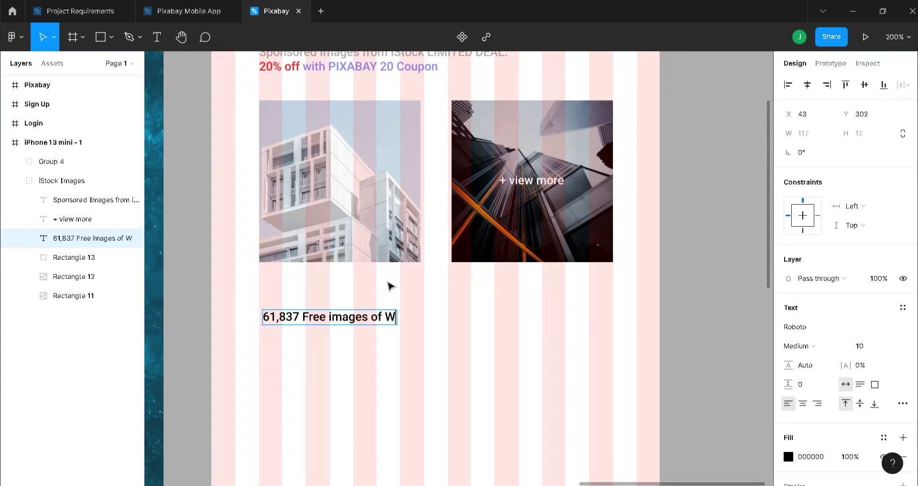
text(allpaper)
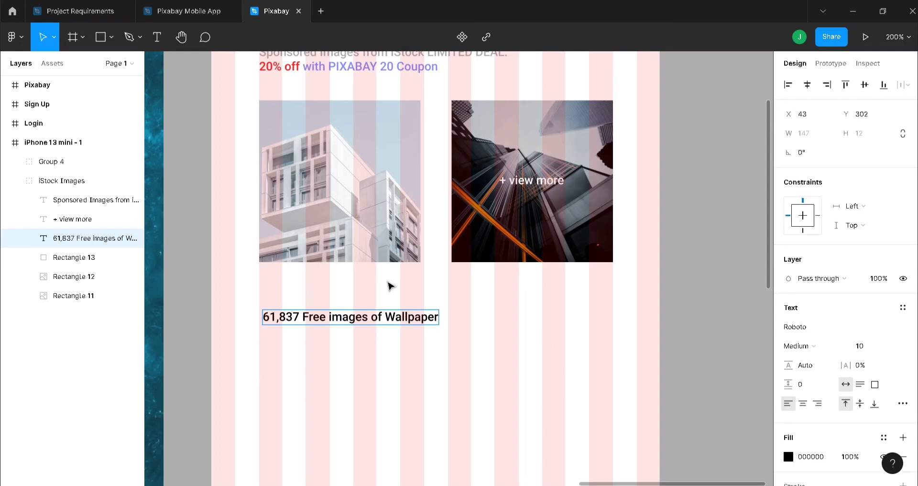
- Add a second line "Related Images: Background, Nature, HD Wallpaper" to the new text
key(Return)
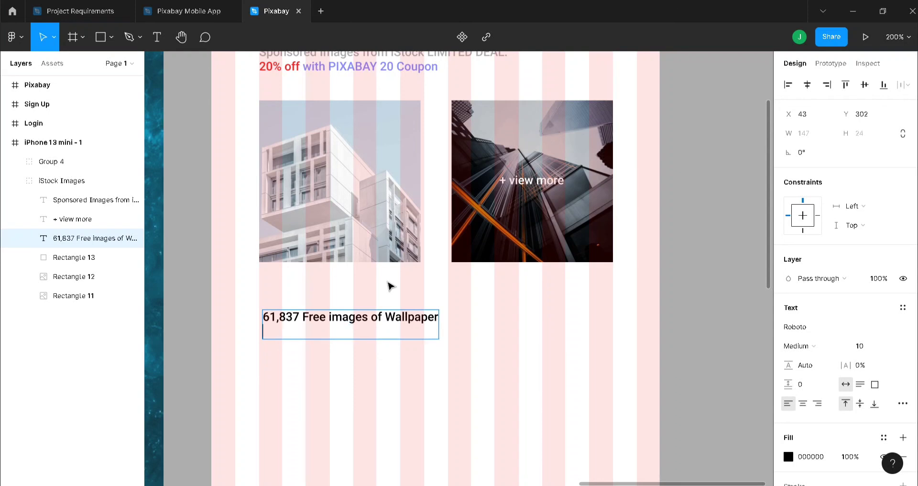
text(Related Images:)
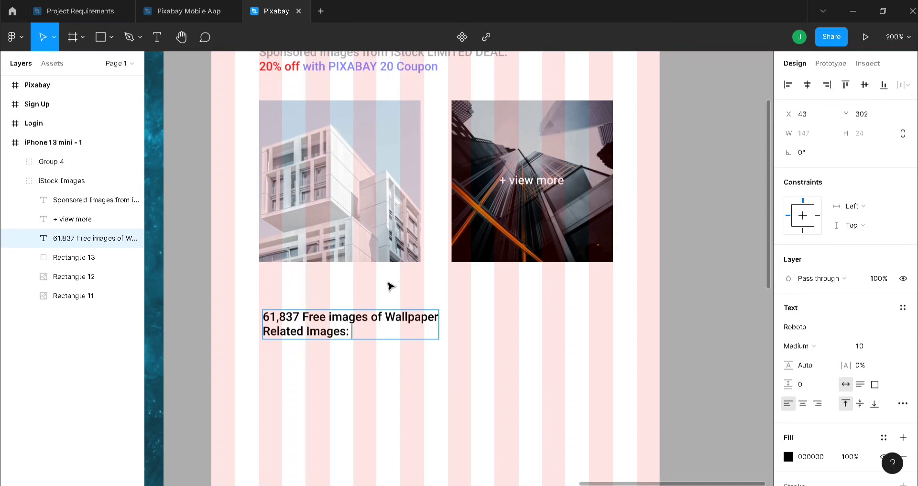
text( Background, Nature)
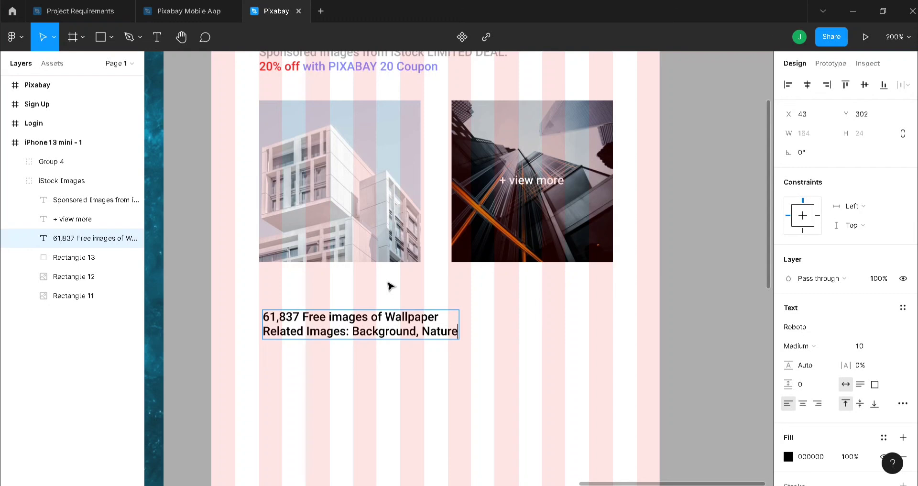
text(,)
text(D)
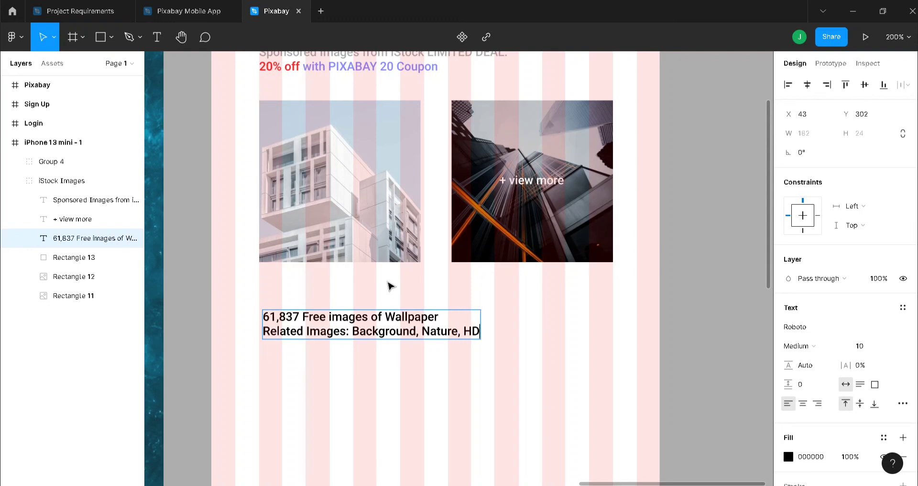
text( Wallaper)
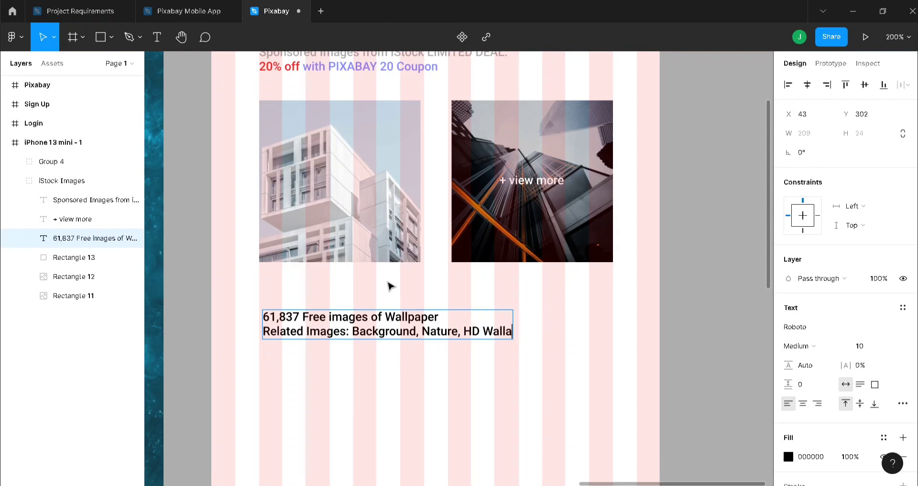
key(Left)
key(Left)
key(Left)
text(p)
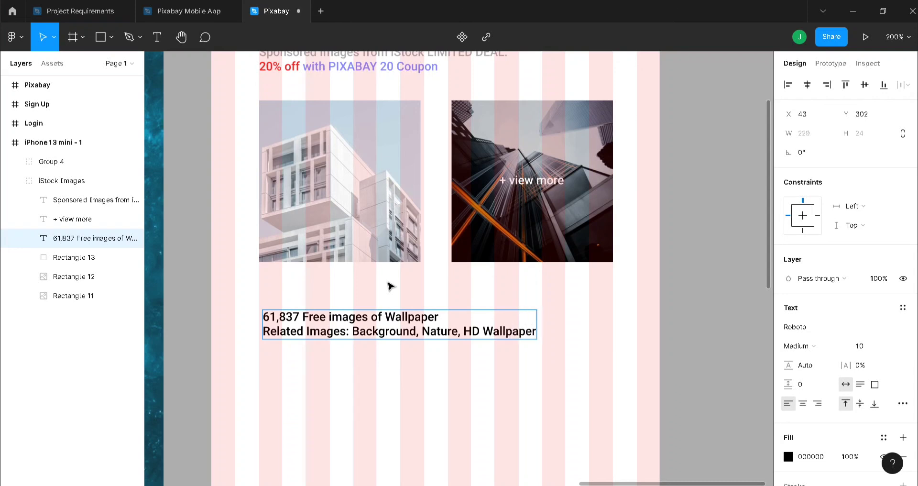
key(Escape)
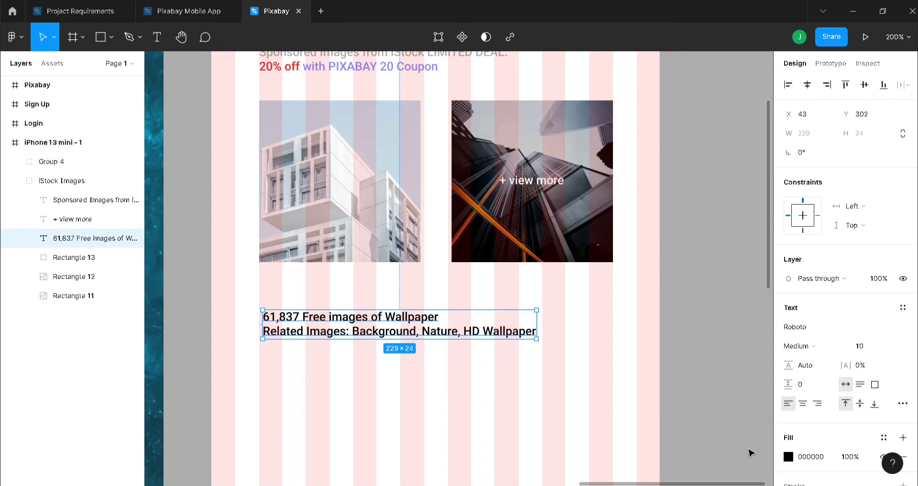
- Set the two-line wallpaper text's fill to AEAEAE, matching the grey of the sponsored text
click(789, 457)
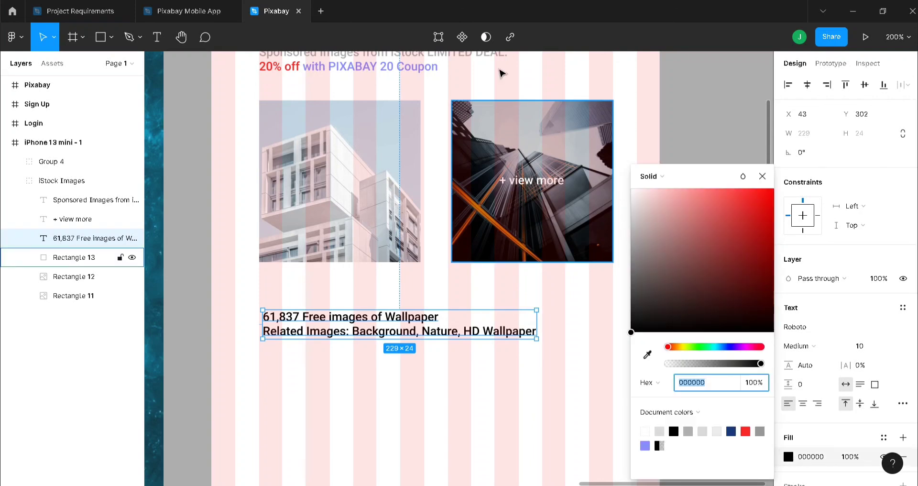
click(464, 61)
scroll(741, 335, down, 1)
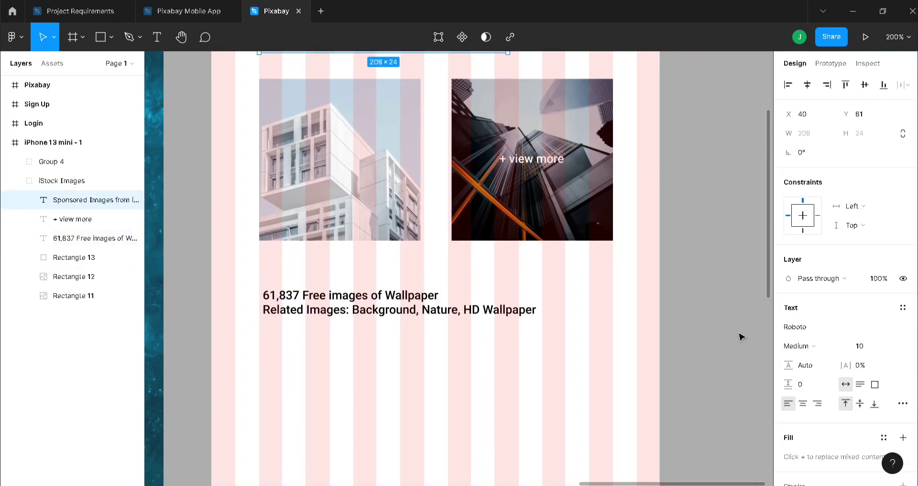
scroll(809, 400, down, 4)
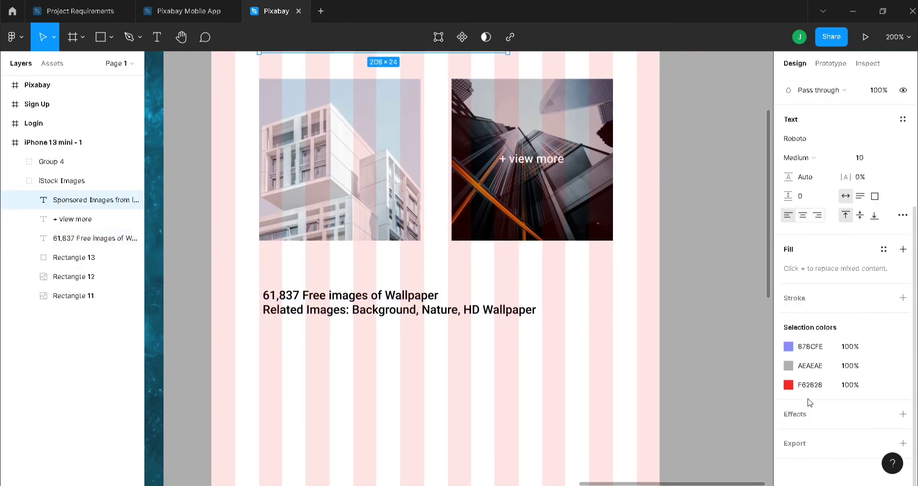
click(453, 307)
click(789, 357)
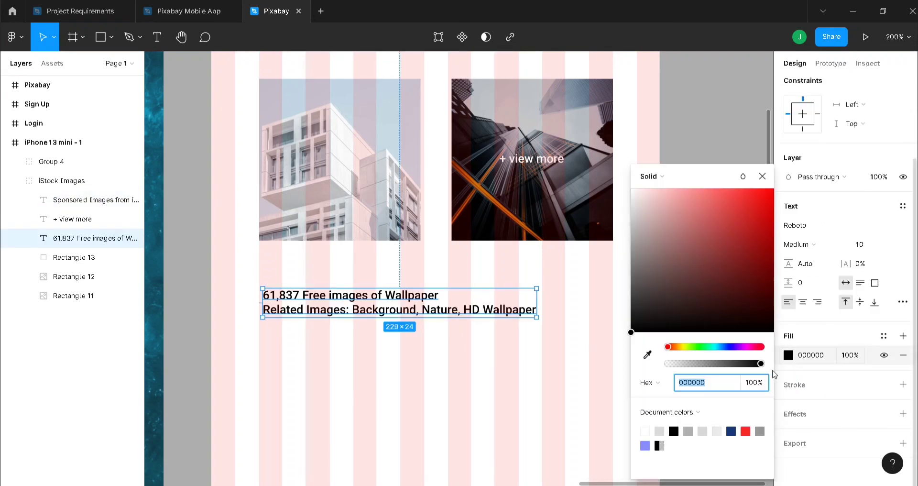
click(820, 359)
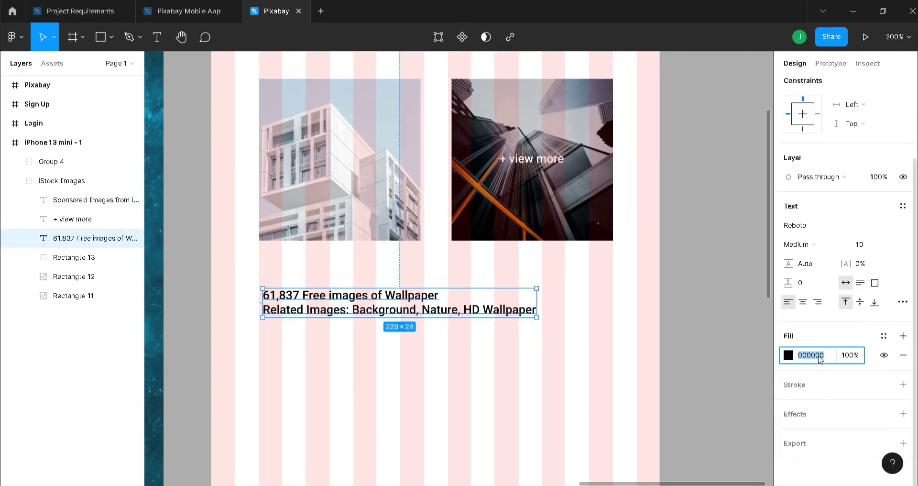
text(aeaeae)
key(Return)
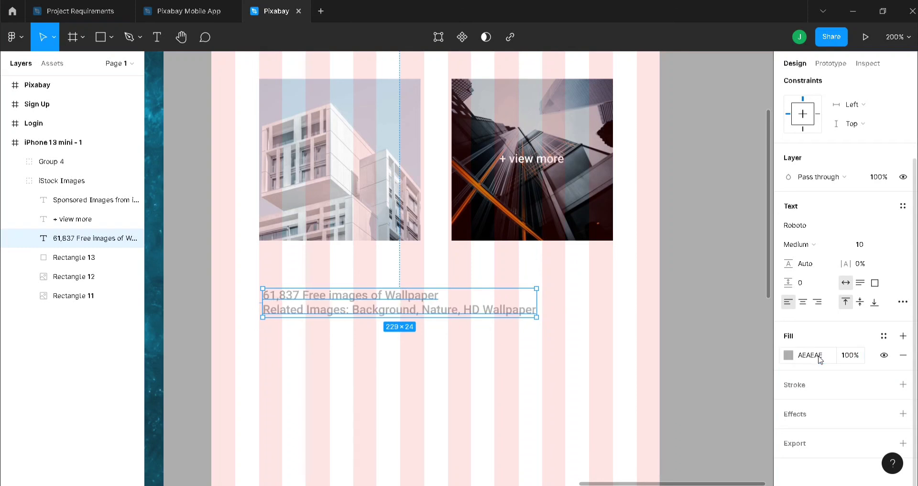
click(455, 384)
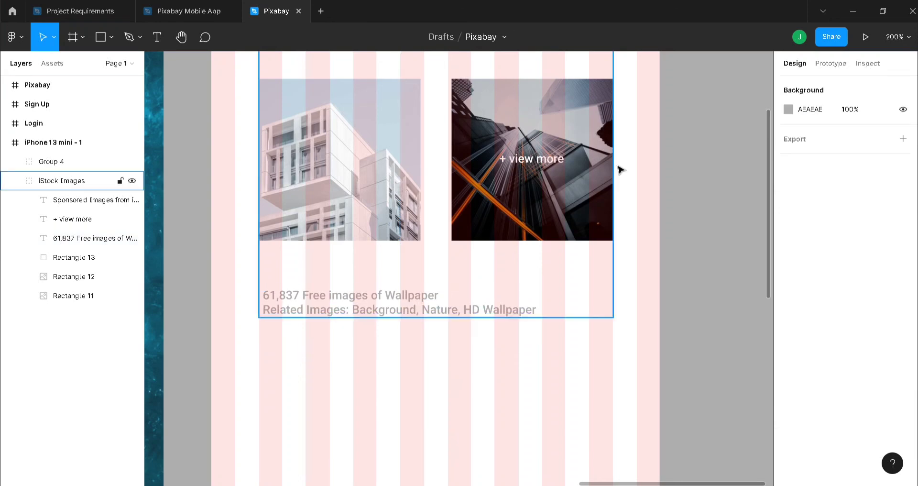
- Move the "61,837 Free images of Wallpaper" text layer out of the iStock Images group, directly beneath it in the frame
click(885, 43)
click(829, 128)
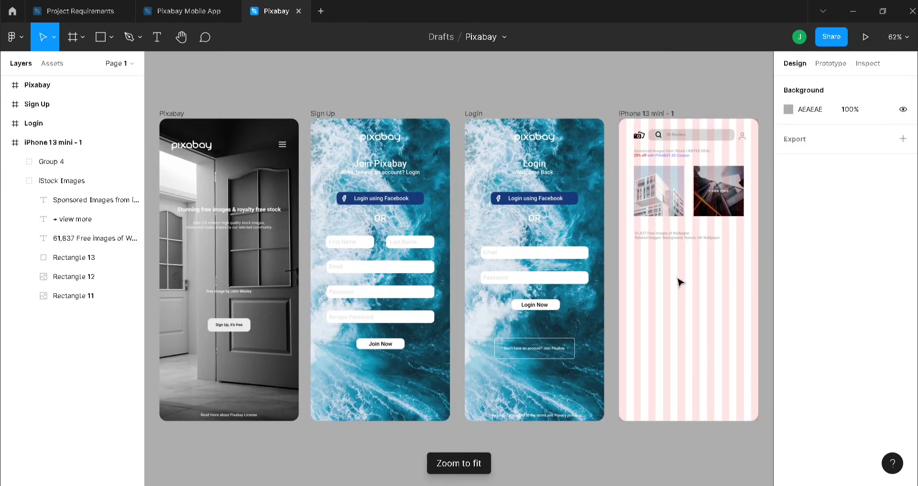
key(shift+0)
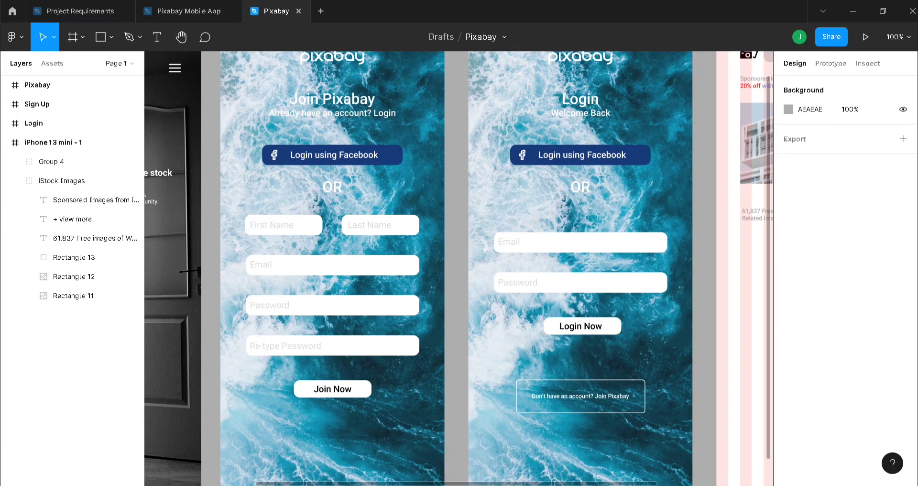
drag(630, 485, 790, 473)
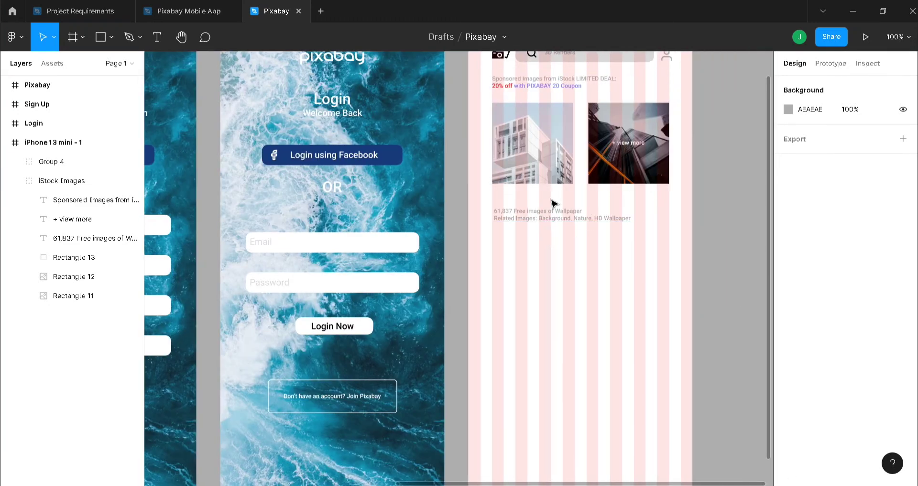
click(554, 216)
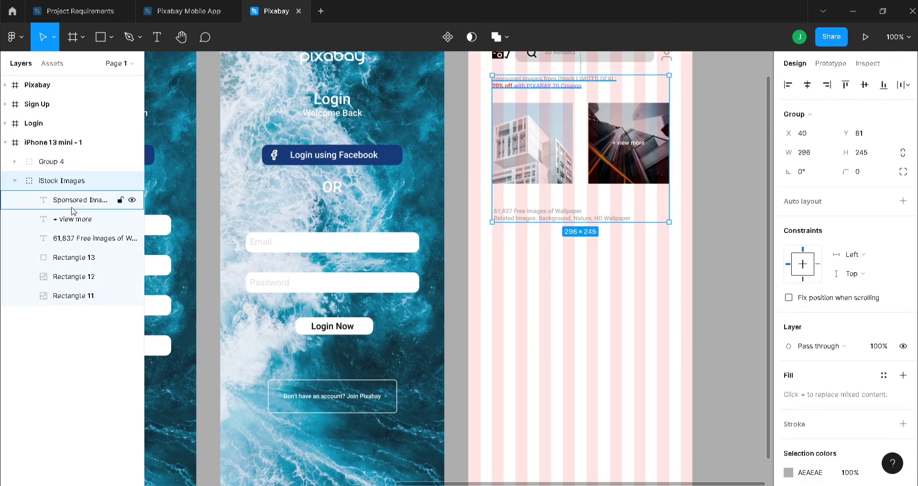
drag(78, 239, 78, 313)
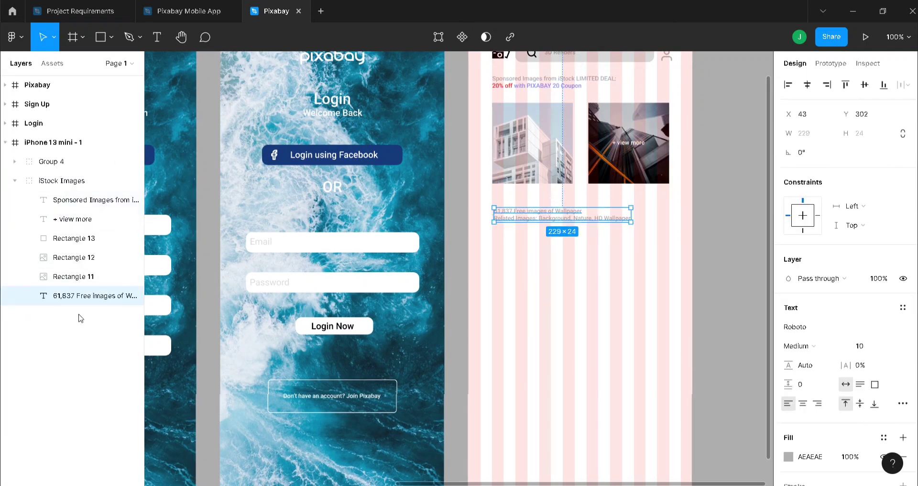
click(14, 180)
click(78, 183)
click(15, 180)
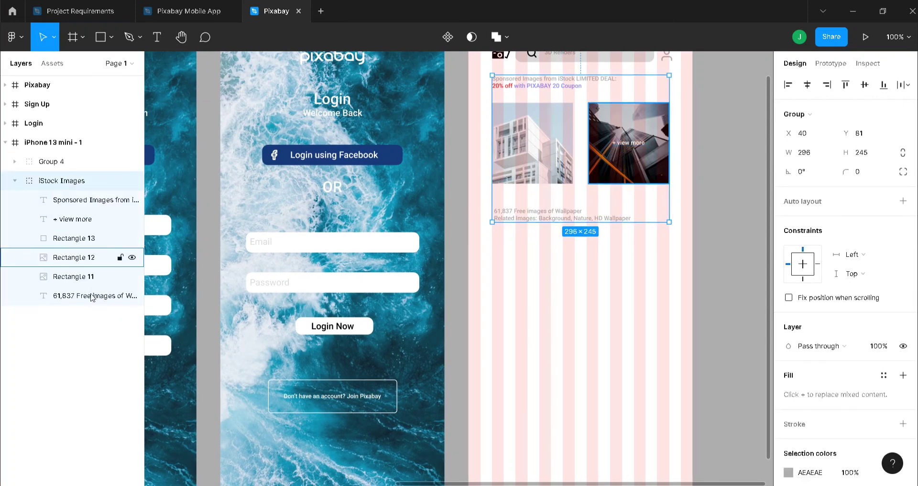
drag(86, 295, 65, 217)
click(14, 200)
- Add a rectangle with locked proportions, sized 135 × 135, and place it under the wallpaper text at X 40, Y 339
key(ctrl+plus)
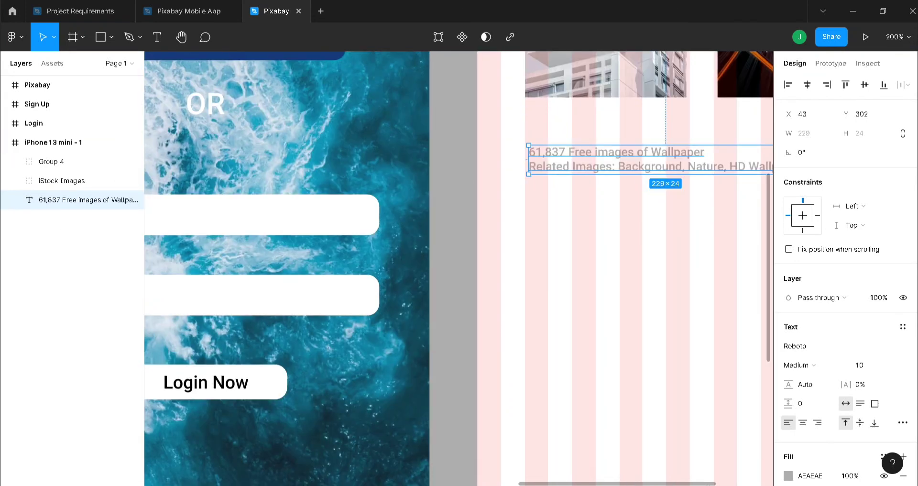
scroll(629, 347, right, 5)
click(630, 347)
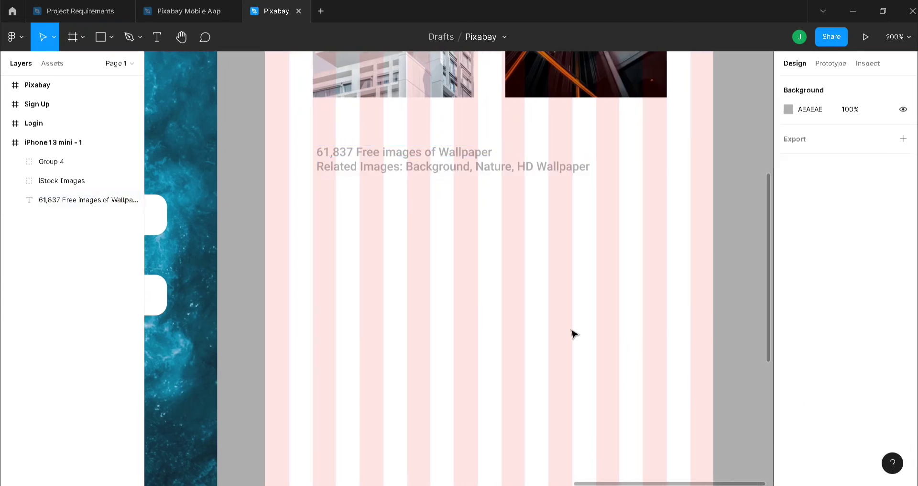
key(r)
click(353, 245)
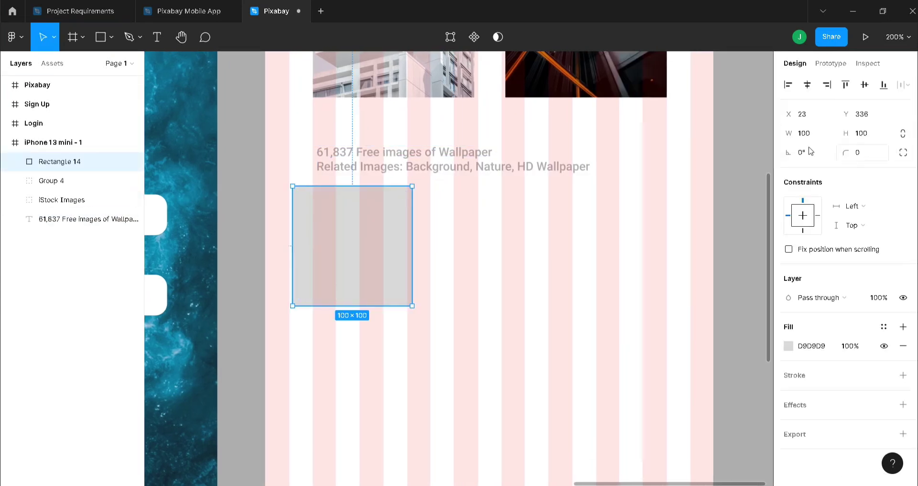
click(902, 134)
click(821, 135)
text(135)
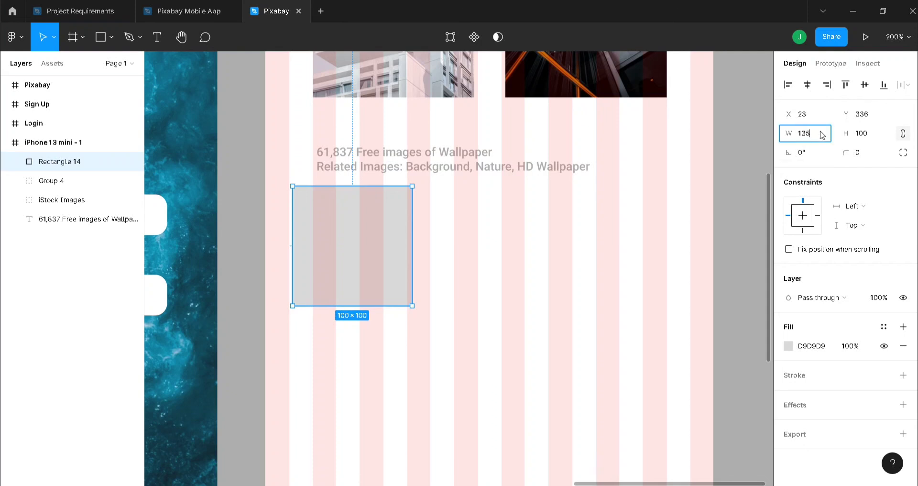
key(Return)
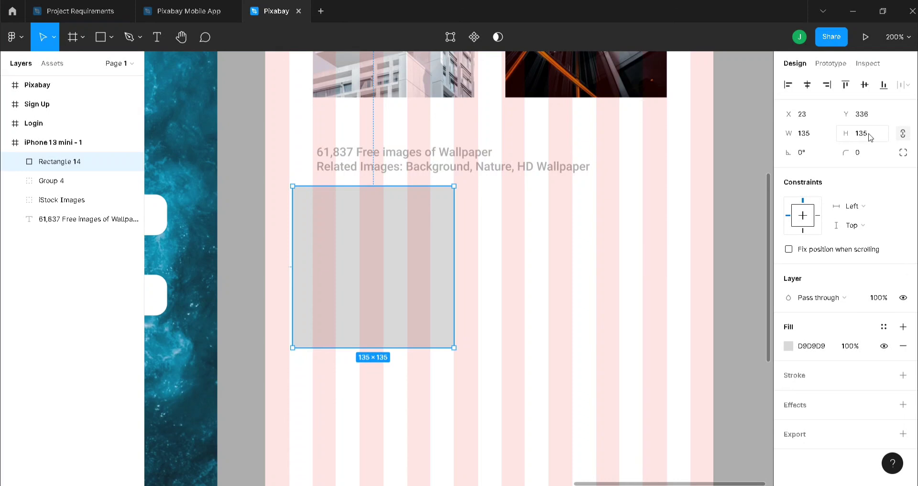
drag(403, 287, 423, 285)
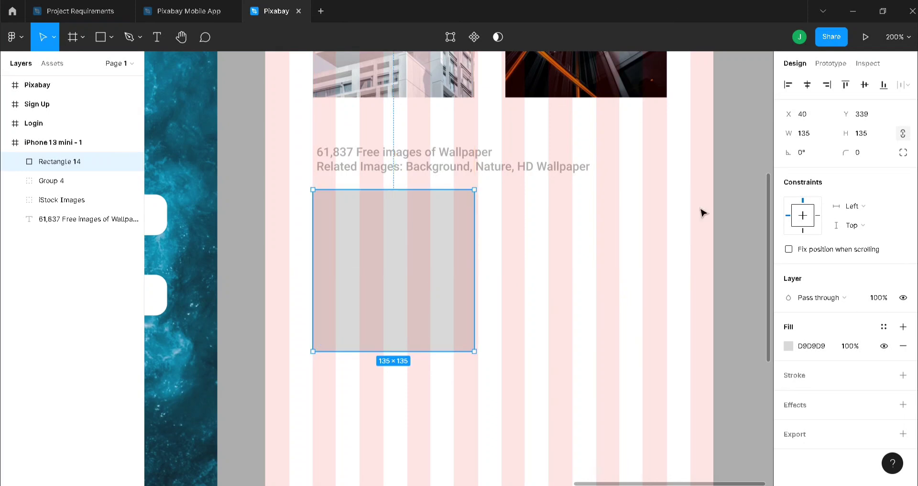
click(751, 208)
click(433, 263)
click(820, 138)
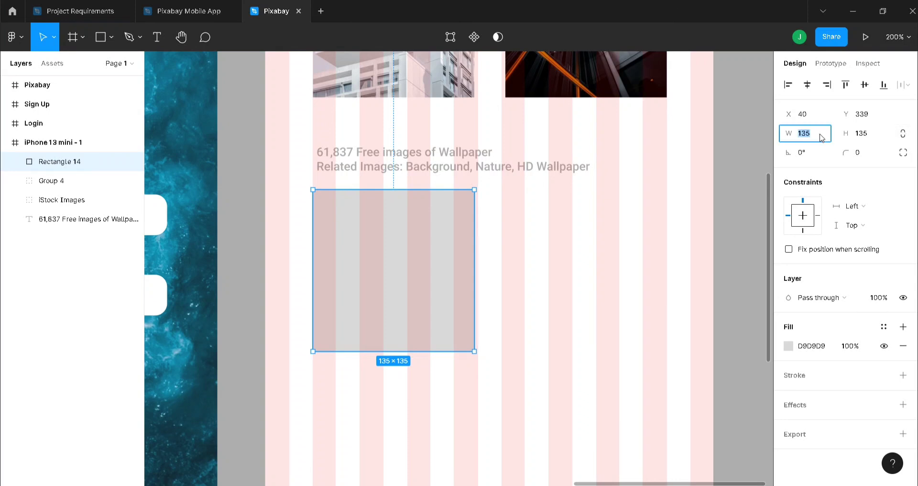
text(1)
key(Return)
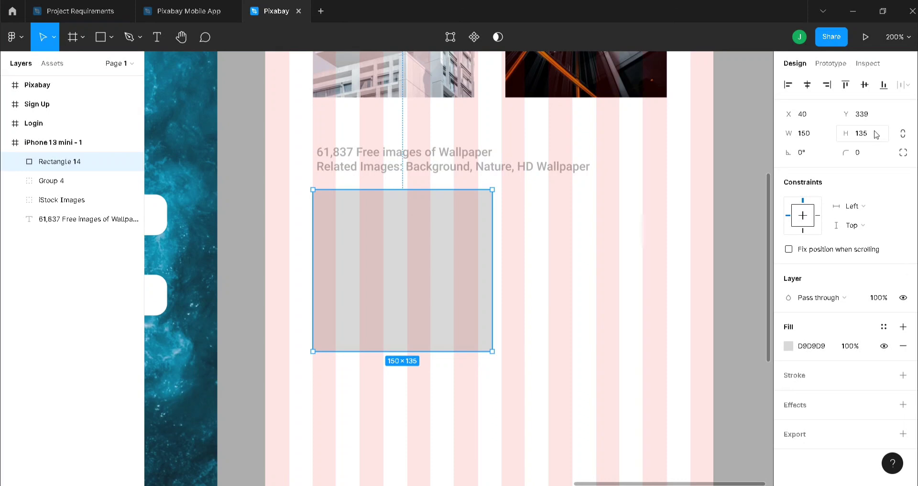
click(903, 133)
click(825, 135)
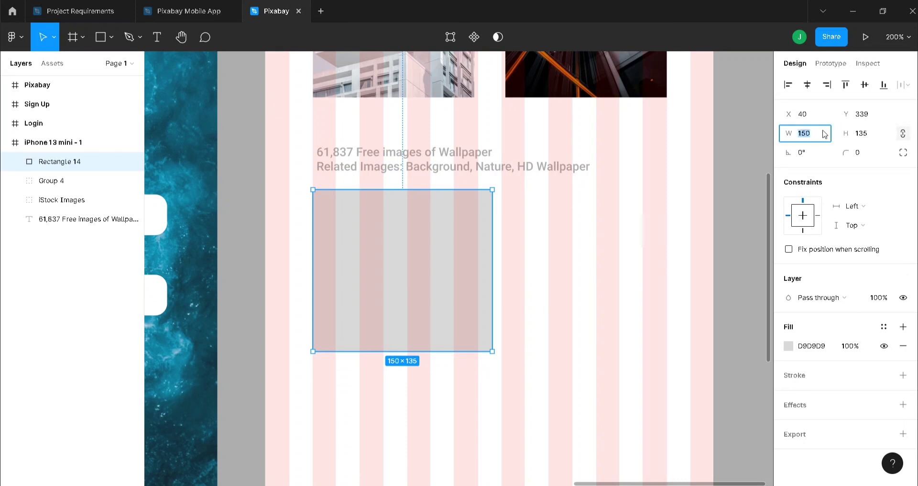
text(135)
key(Return)
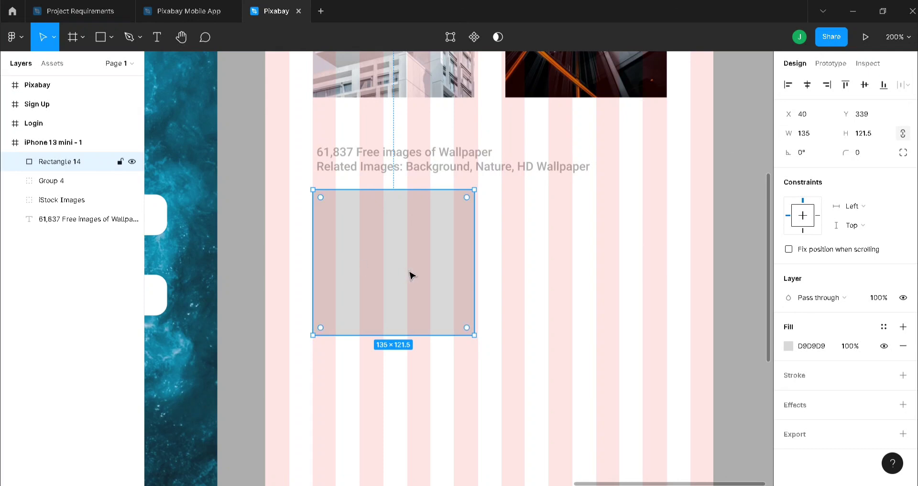
- Replace the rectangle under the wallpaper text with a new proportion-locked 135 × 135 square at X 40, Y 344
key(Delete)
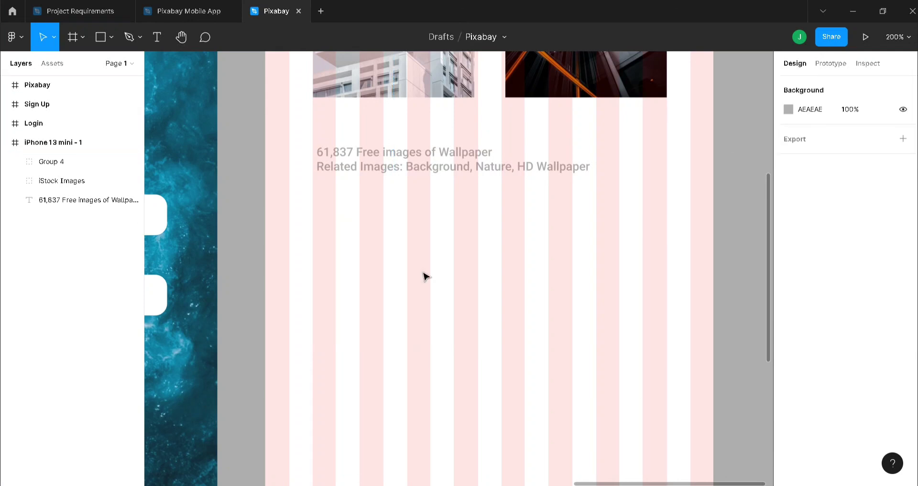
key(f)
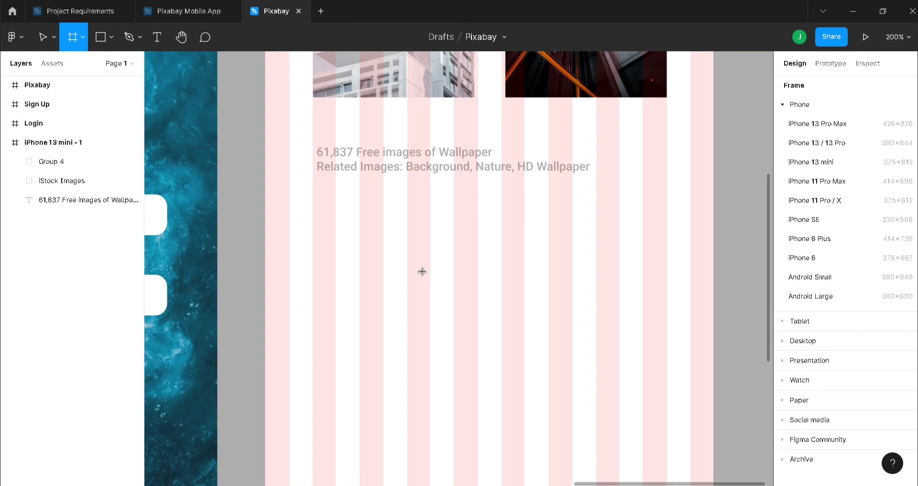
key(r)
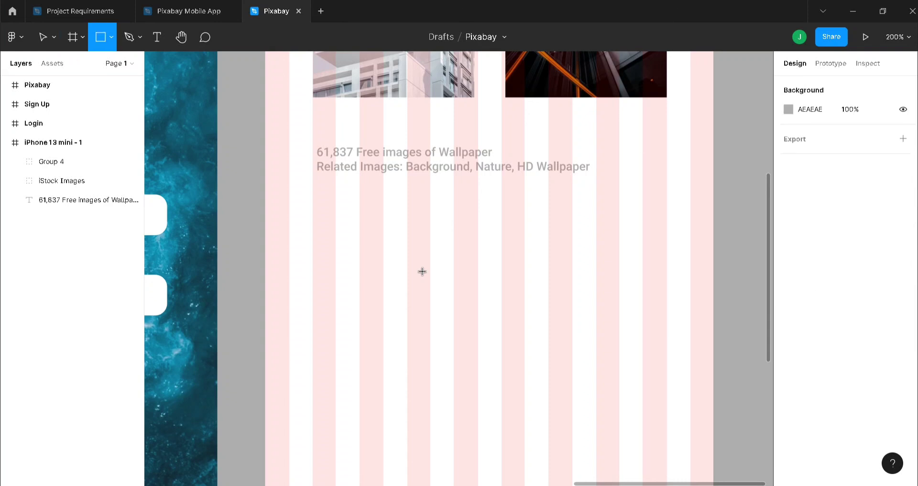
click(376, 270)
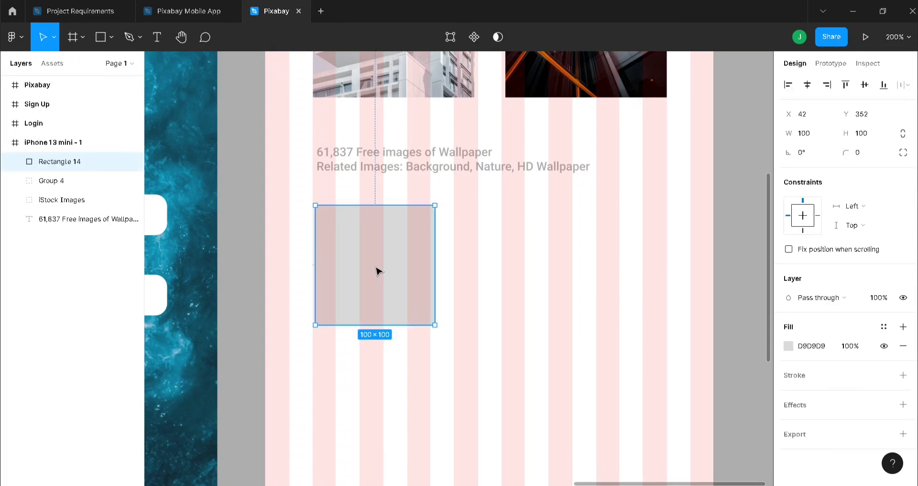
click(902, 134)
click(805, 131)
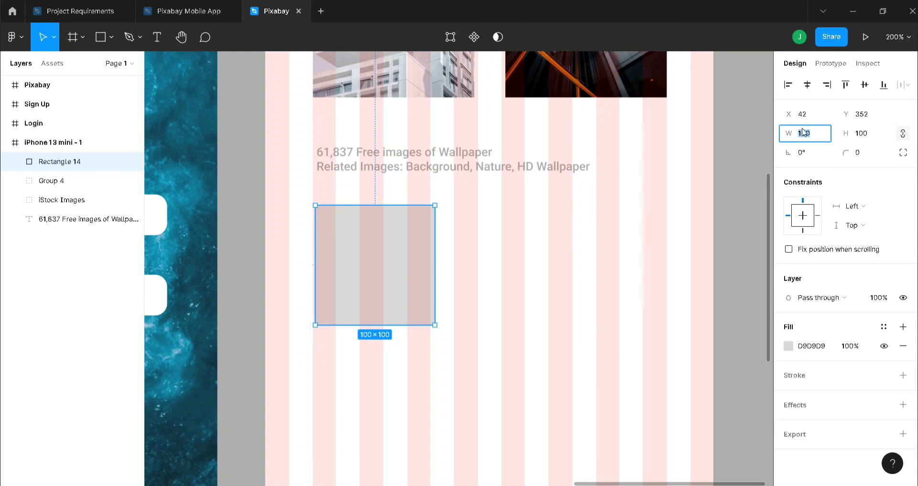
text(165)
key(Return)
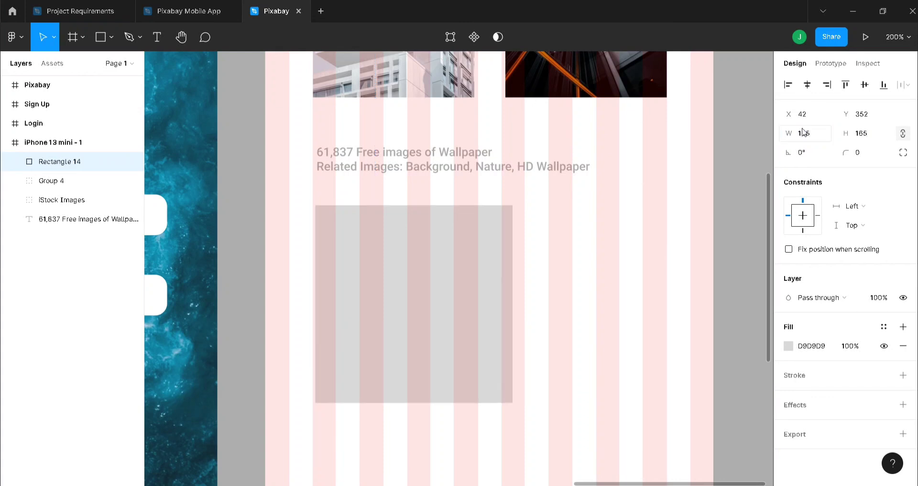
click(814, 134)
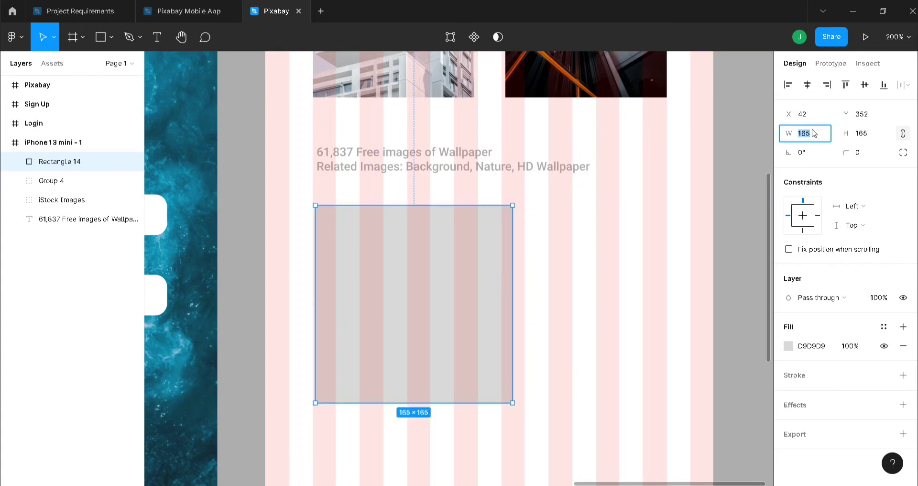
text(135)
key(Return)
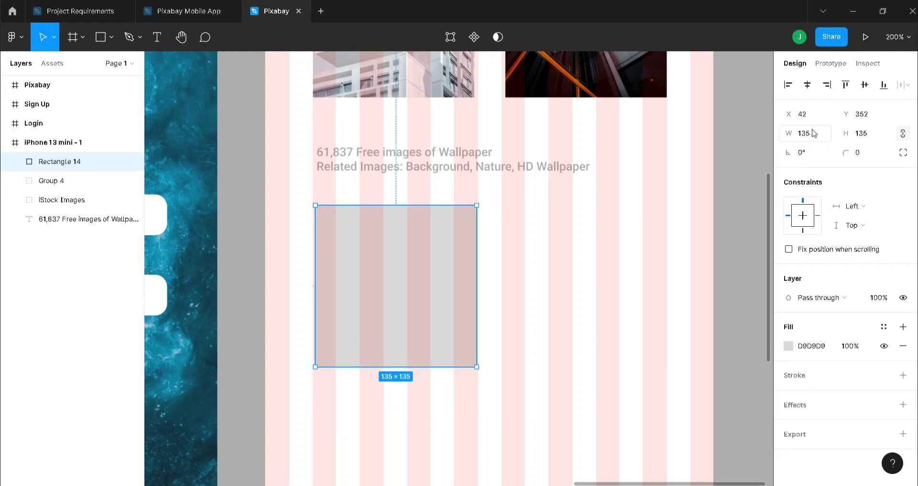
drag(395, 274, 391, 265)
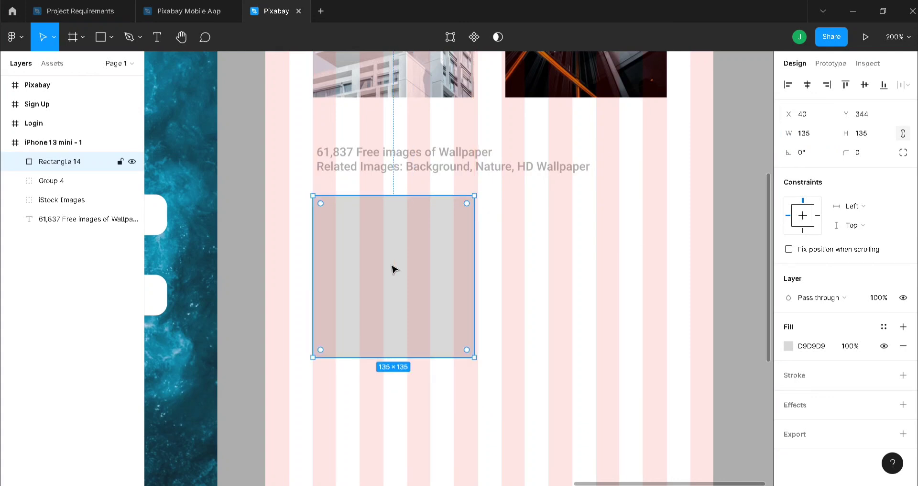
- Duplicate the square to X 201, Y 344, and copy the pair into two further rows at Y 497 and Y 650
key(ctrl+d)
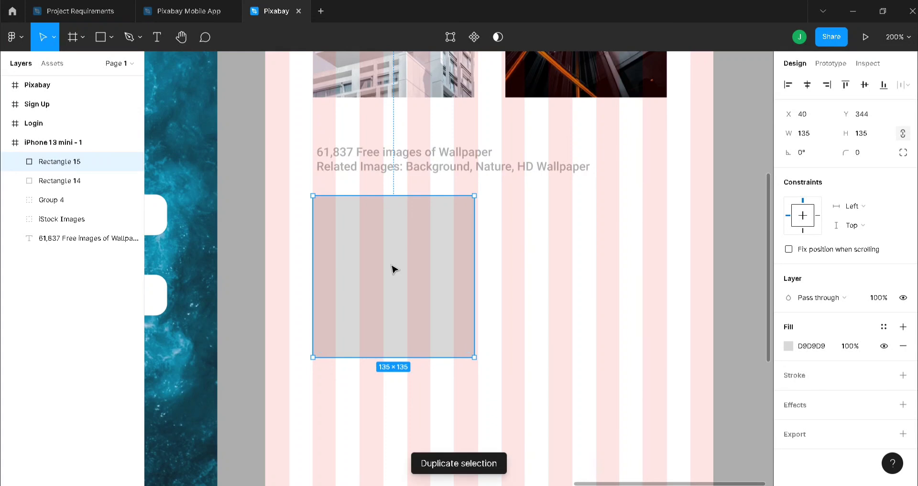
drag(392, 268, 583, 266)
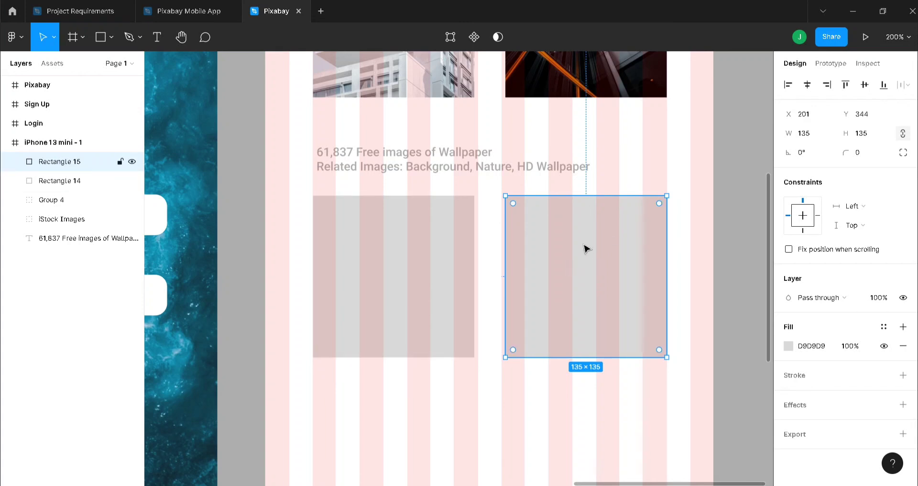
shift+click(376, 274)
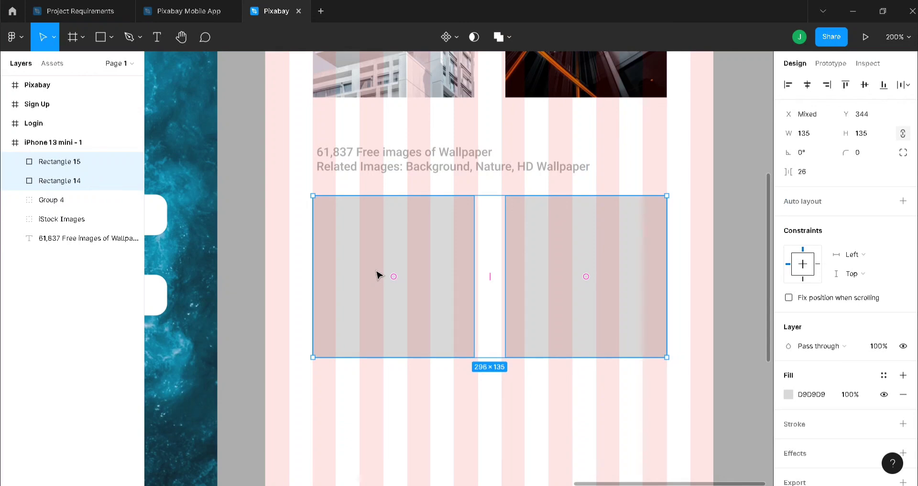
key(ctrl+d)
drag(491, 272, 486, 439)
scroll(598, 361, down, 6)
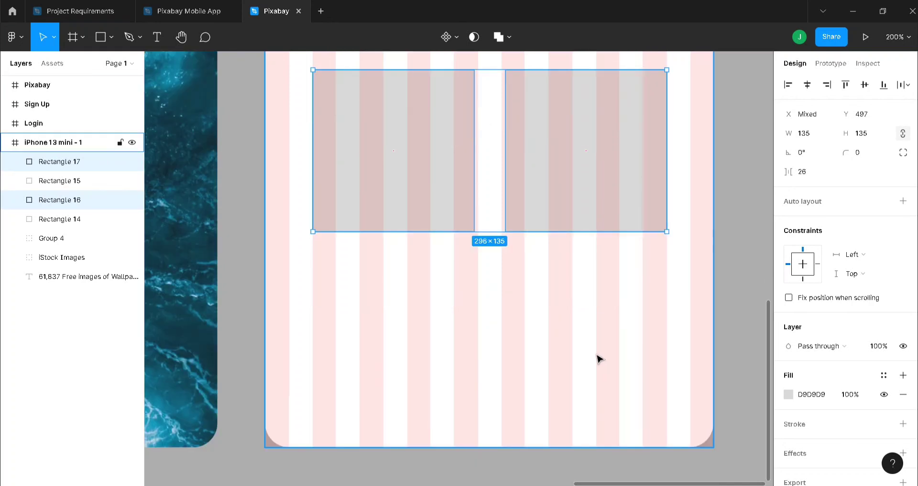
key(ctrl+d)
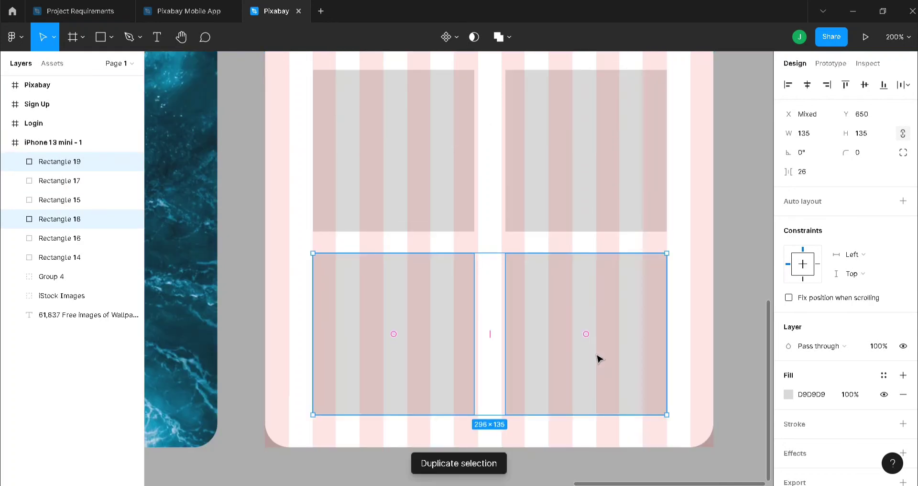
click(738, 325)
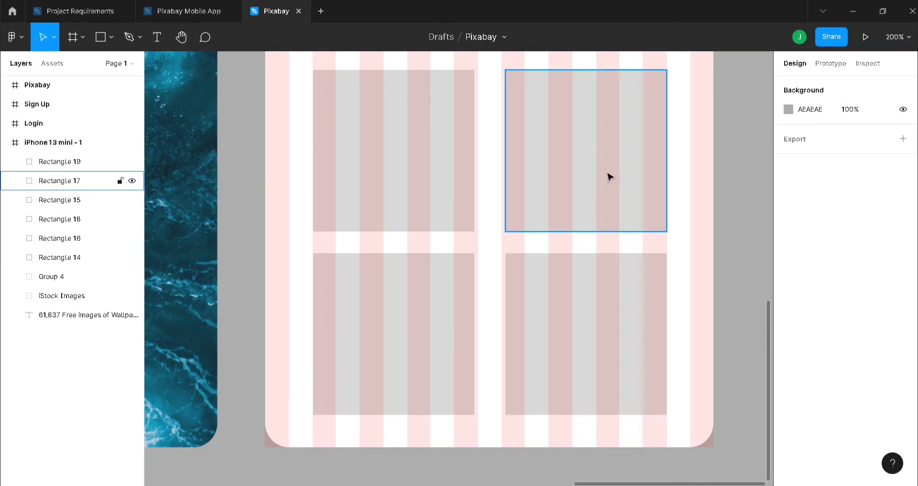
- Show the wallpaper category in the Unsplash plugin and fill the first row's left tile with the purple mountain lake photo
key(minus)
scroll(611, 177, up, 2)
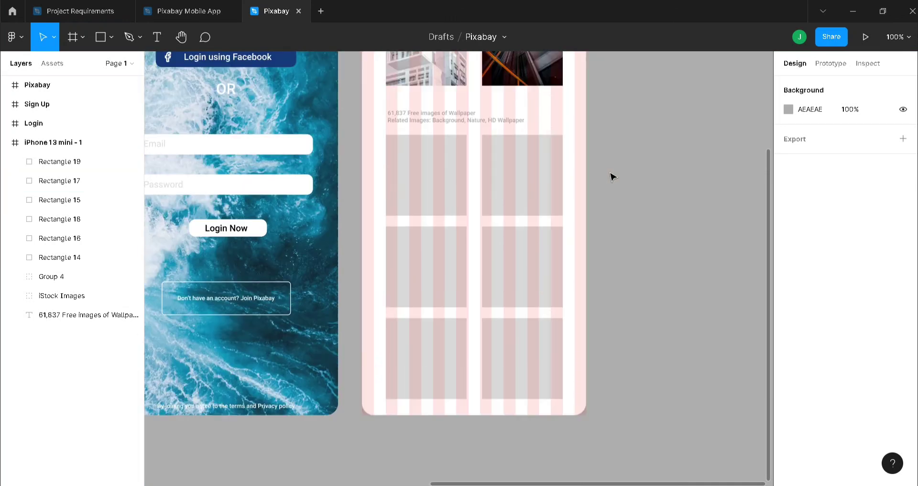
scroll(611, 176, up, 2)
right_click(649, 115)
mouse_move(675, 225)
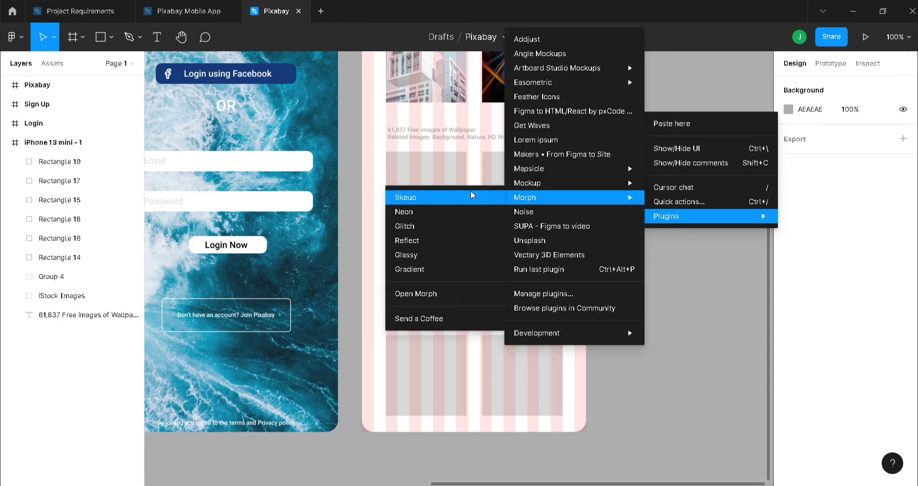
mouse_move(565, 189)
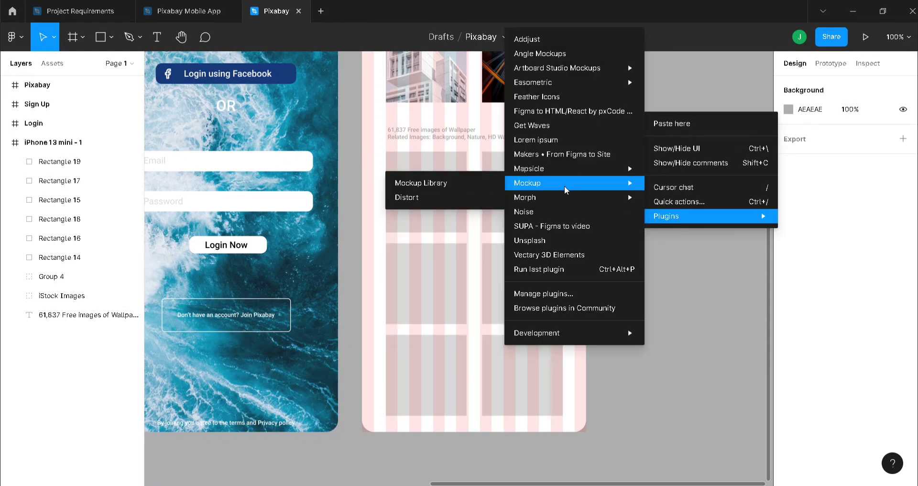
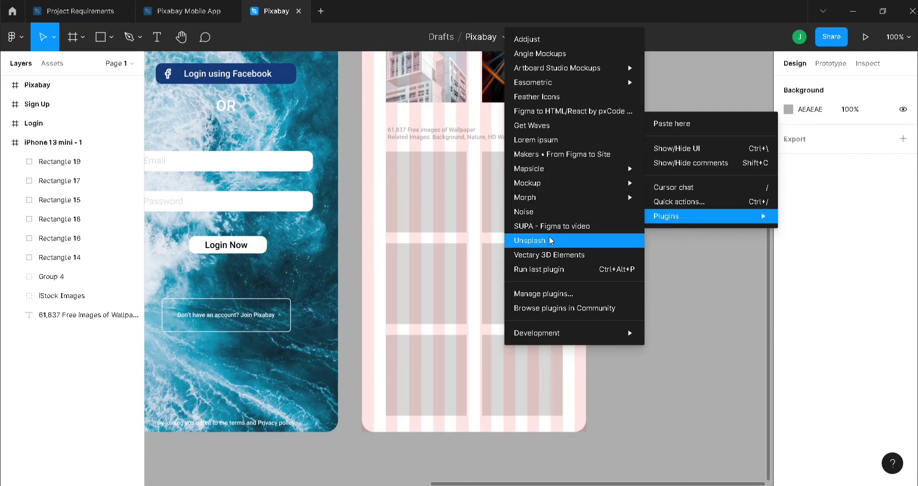
click(554, 270)
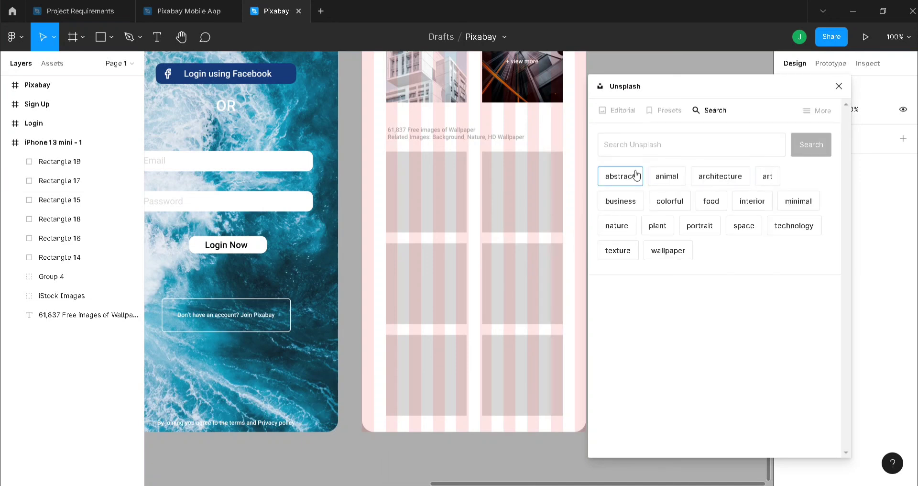
click(668, 252)
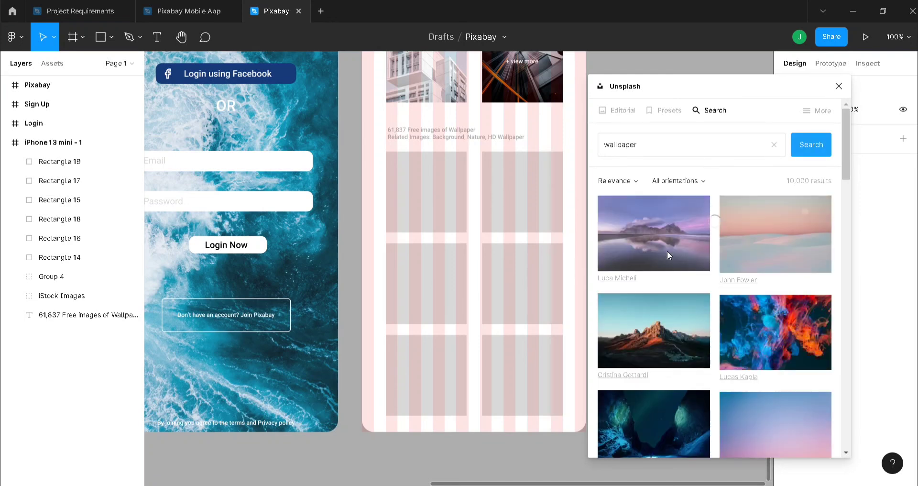
click(426, 196)
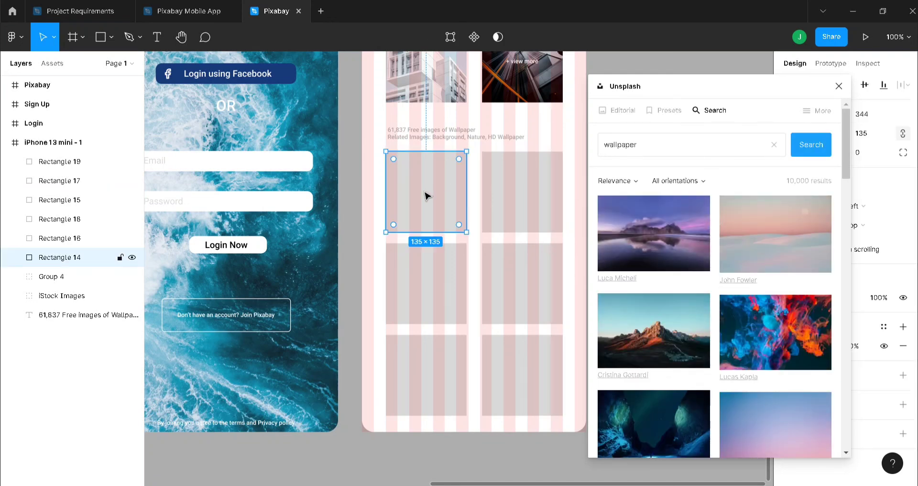
click(654, 245)
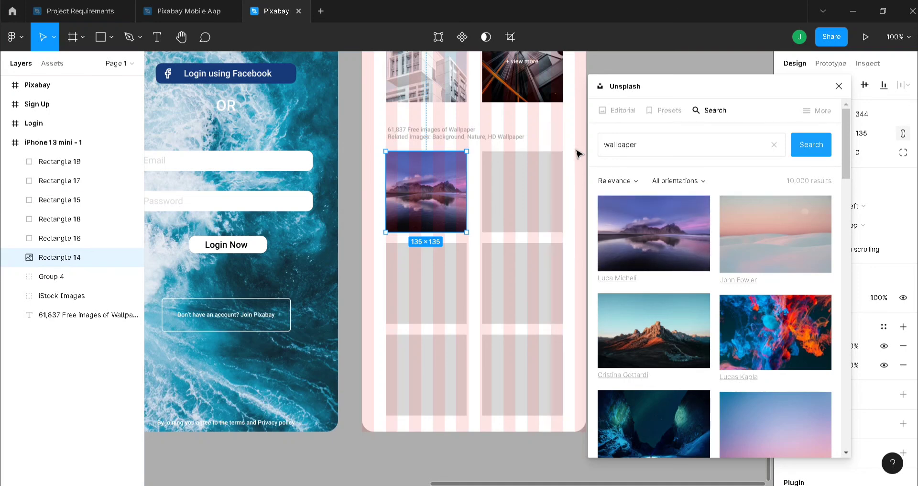
click(539, 152)
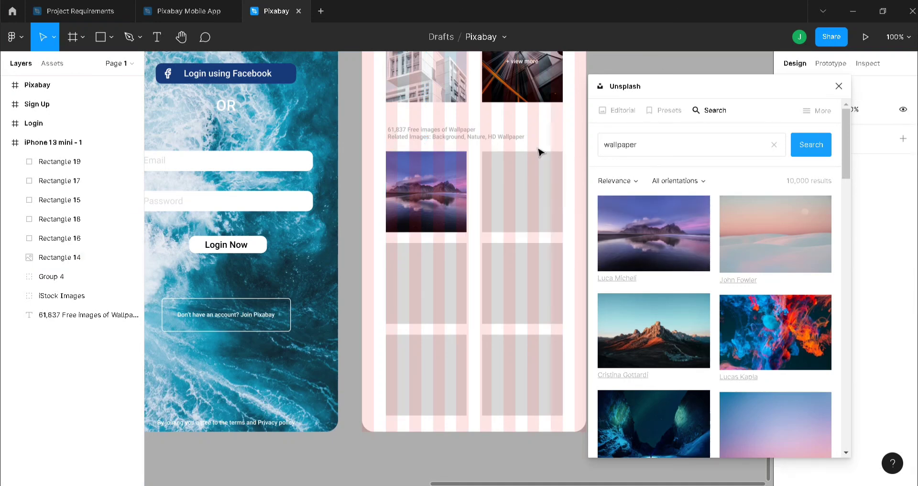
click(798, 237)
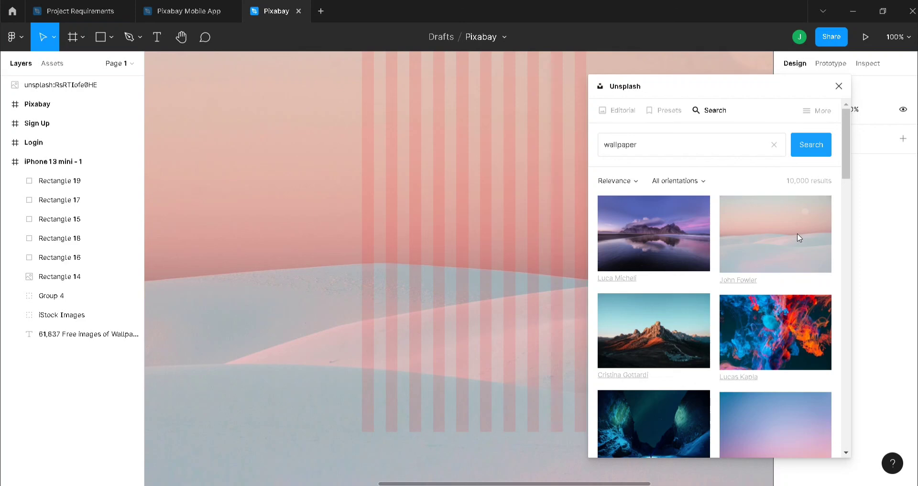
click(471, 197)
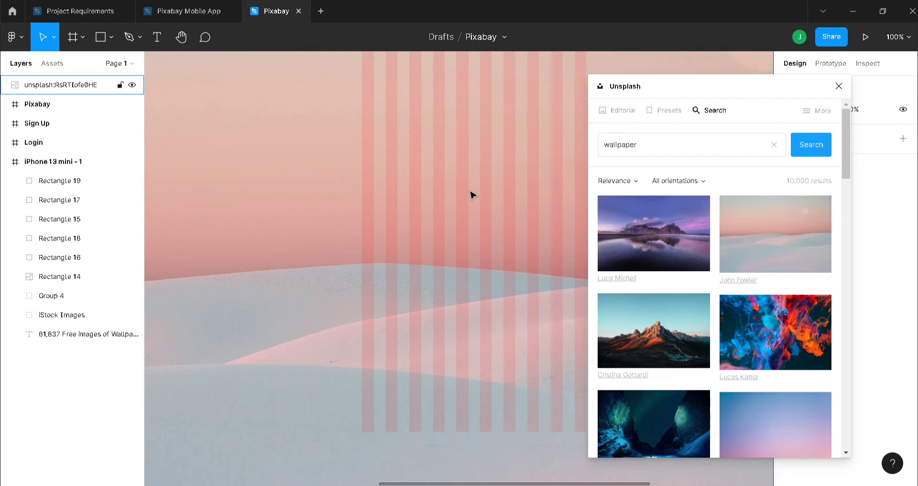
key(Delete)
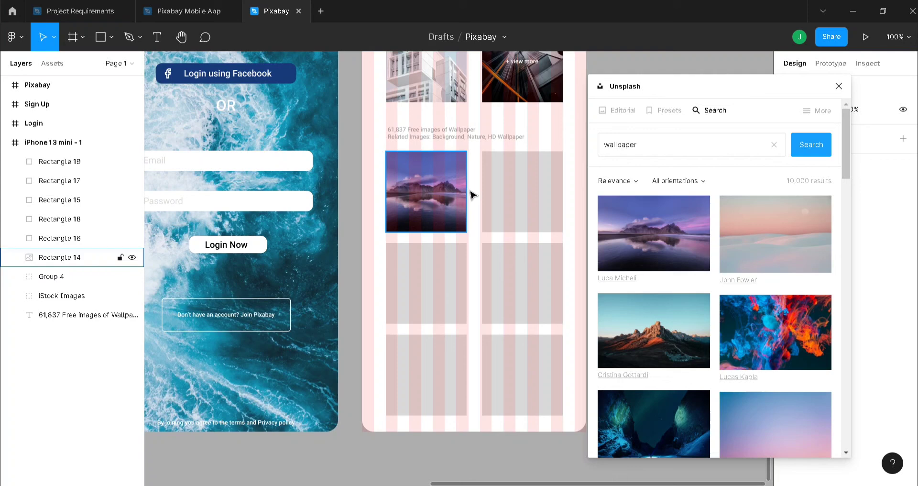
- Fill the first row's right tile with the pink dunes photo and the second row's left tile with the dark teal cave photo
click(531, 196)
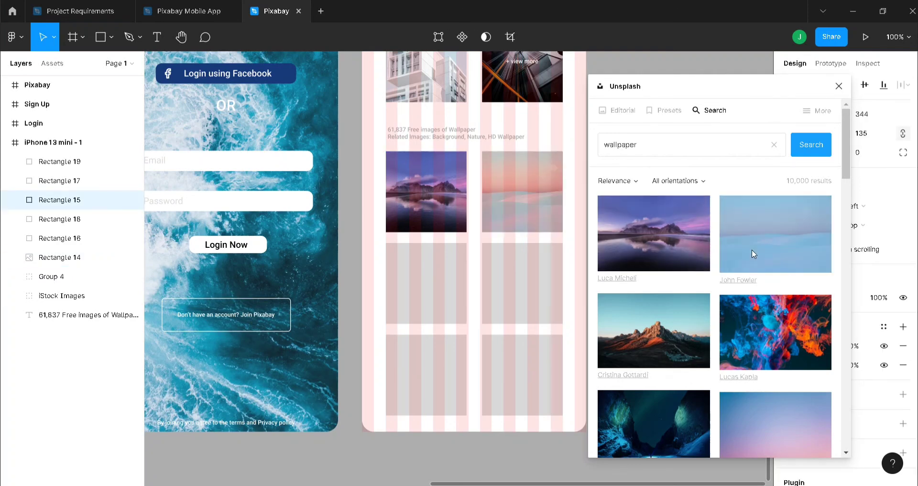
click(432, 273)
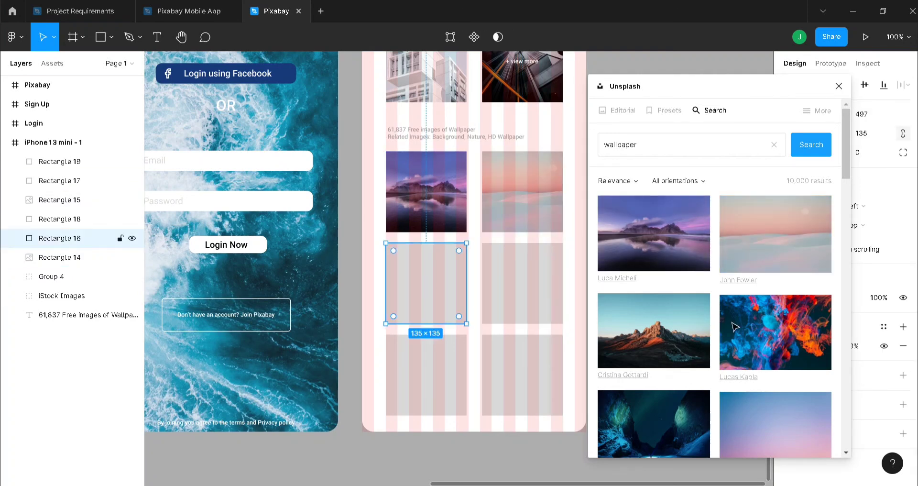
scroll(765, 328, down, 4)
click(622, 277)
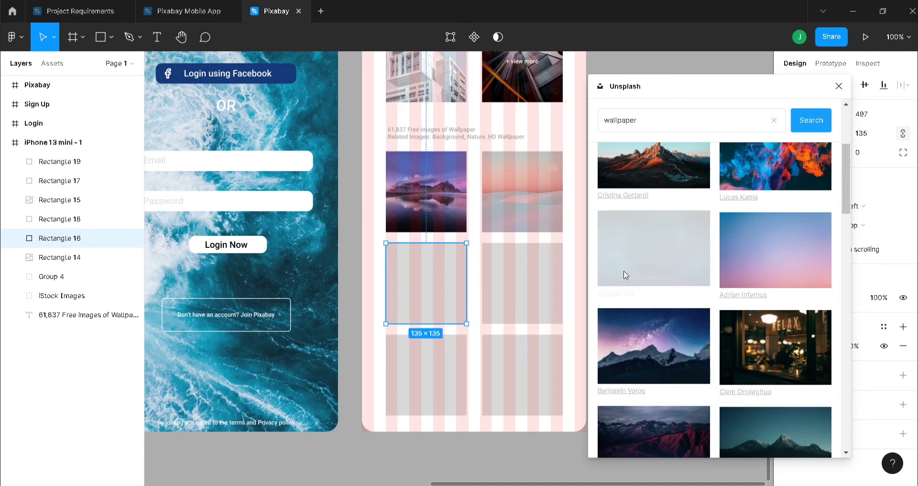
- Fill the second row's right tile with the blue ocean shore photo and the third row's left tile with the rocky beach photo
click(512, 284)
scroll(711, 287, down, 10)
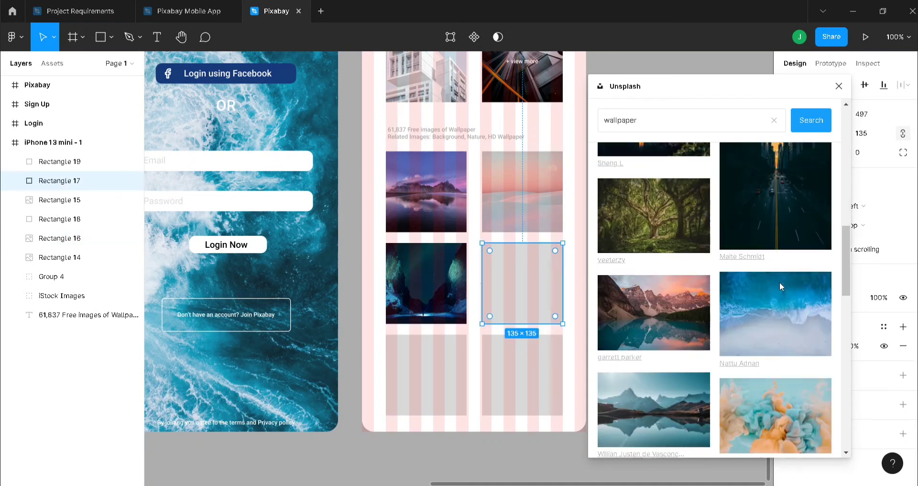
click(628, 311)
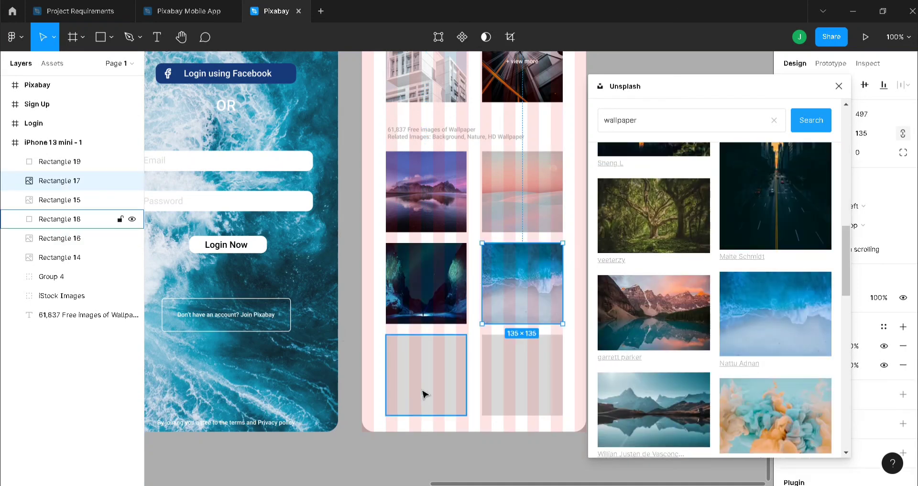
click(424, 391)
scroll(810, 314, down, 4)
scroll(810, 311, down, 4)
click(641, 247)
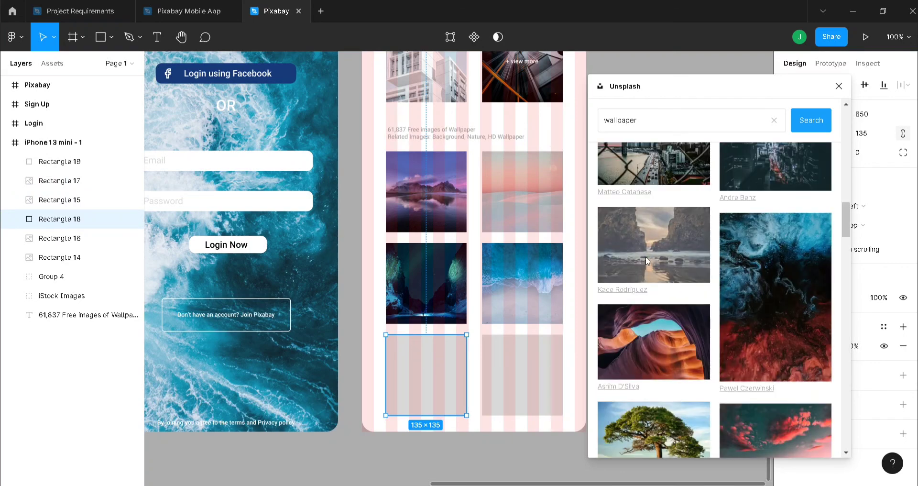
- Fill the third row's right tile with the mountain valley photo and close the Unsplash plugin
click(519, 391)
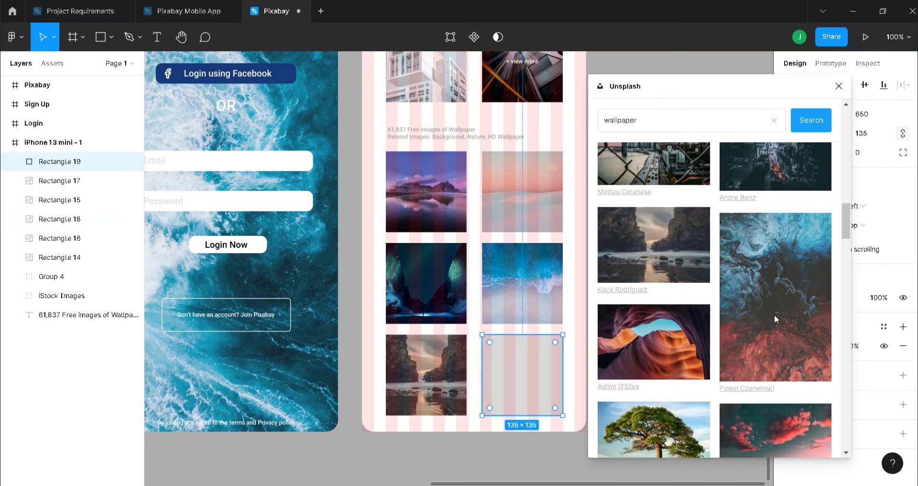
scroll(773, 315, down, 5)
click(778, 208)
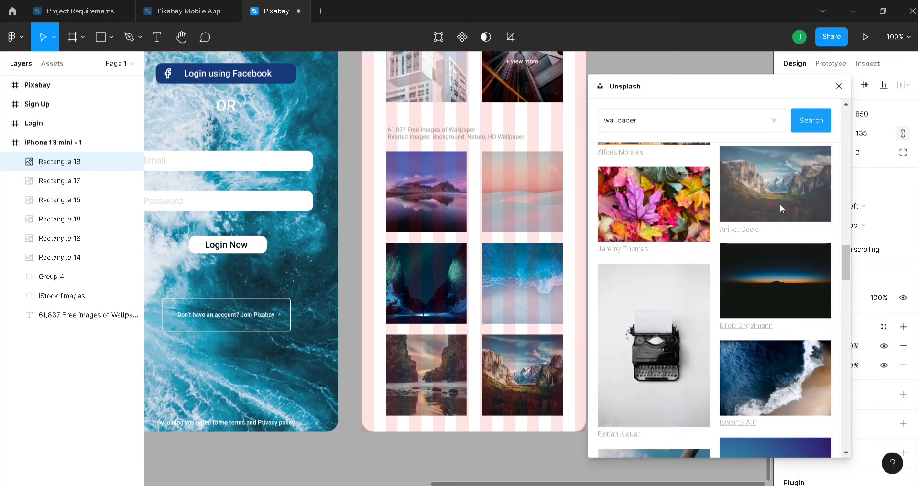
click(839, 86)
click(679, 112)
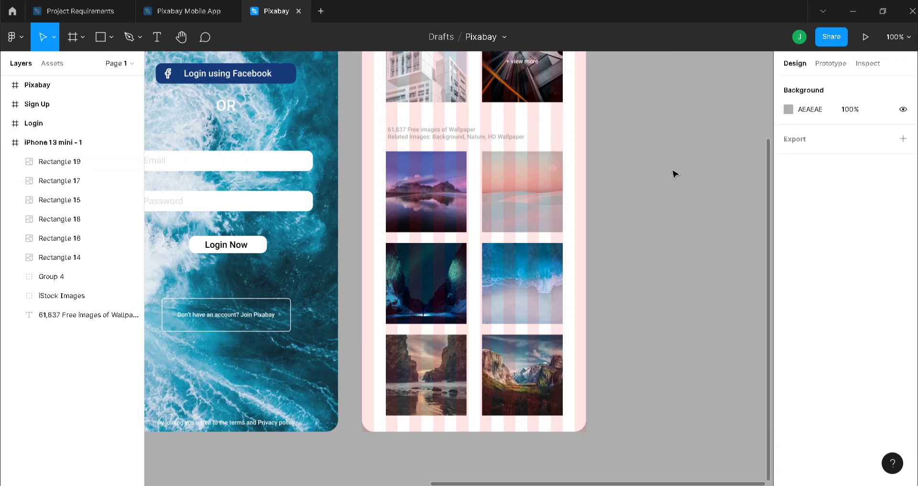
click(18, 37)
mouse_move(30, 90)
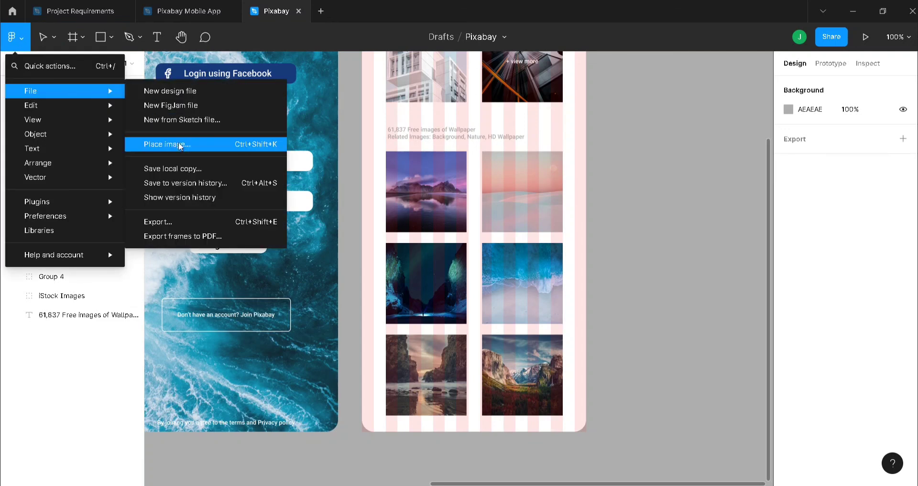
click(628, 173)
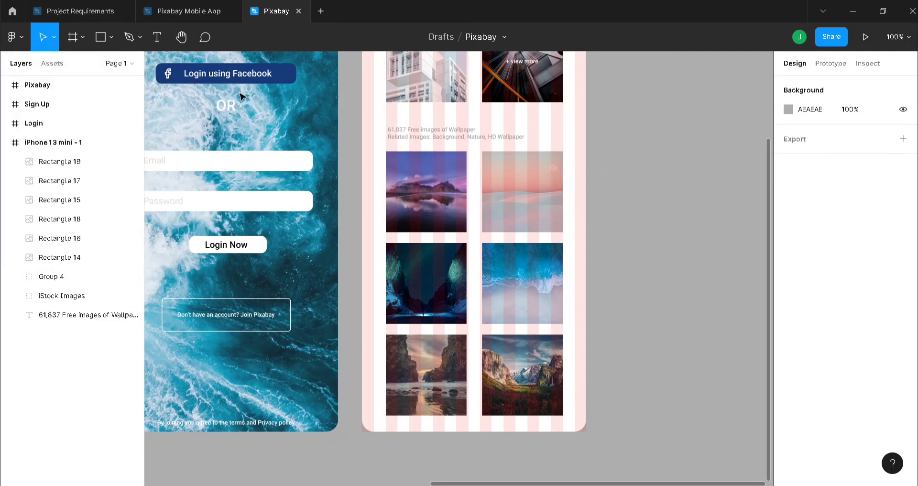
- Fit all four screens in the view and hide the 10-column layout grid on the iPhone 13 mini - 1 frame
click(903, 41)
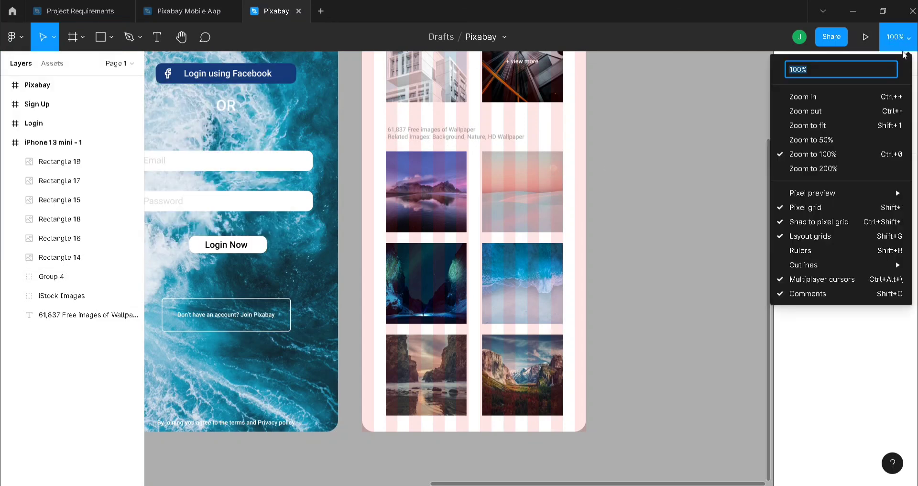
click(835, 127)
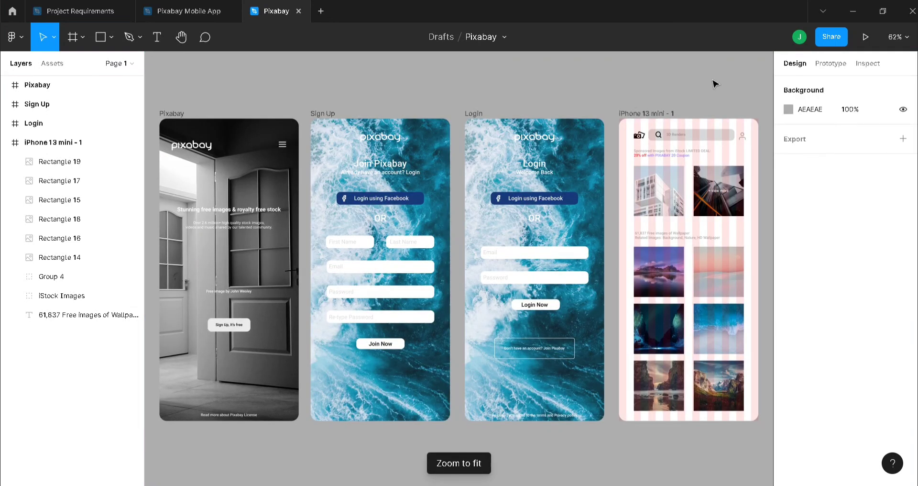
click(656, 114)
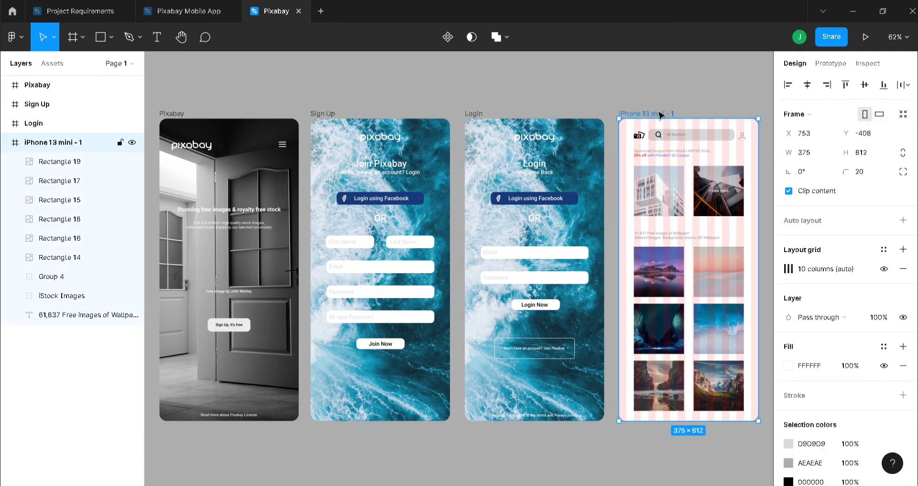
click(884, 269)
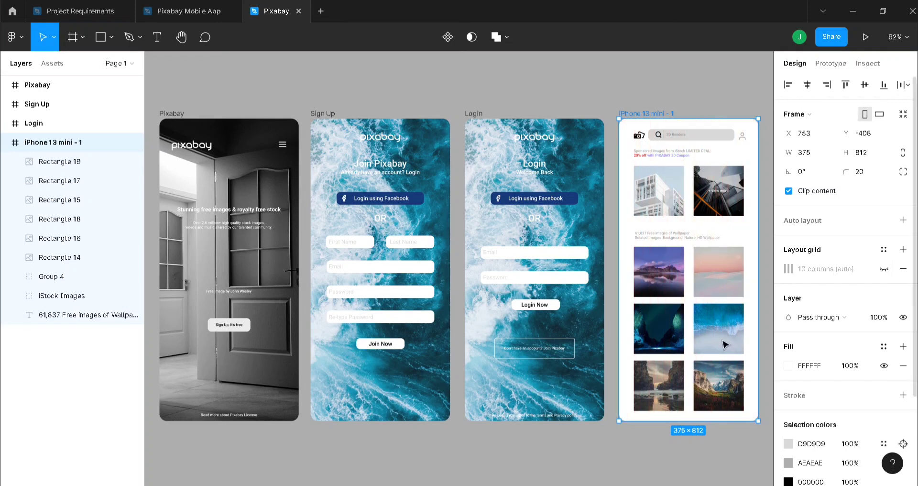
- Move the wallpaper text layer directly beneath the tile layers and group it with the six image tiles
click(66, 262)
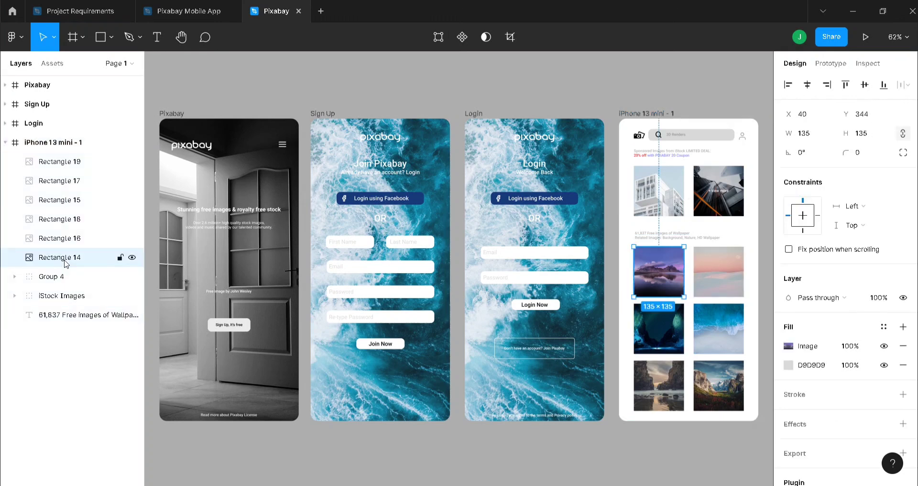
drag(75, 318, 65, 276)
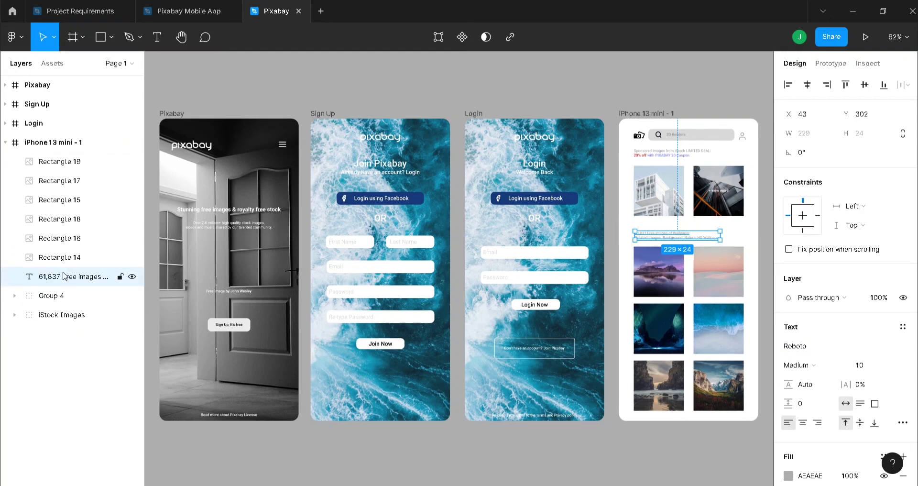
shift+click(63, 163)
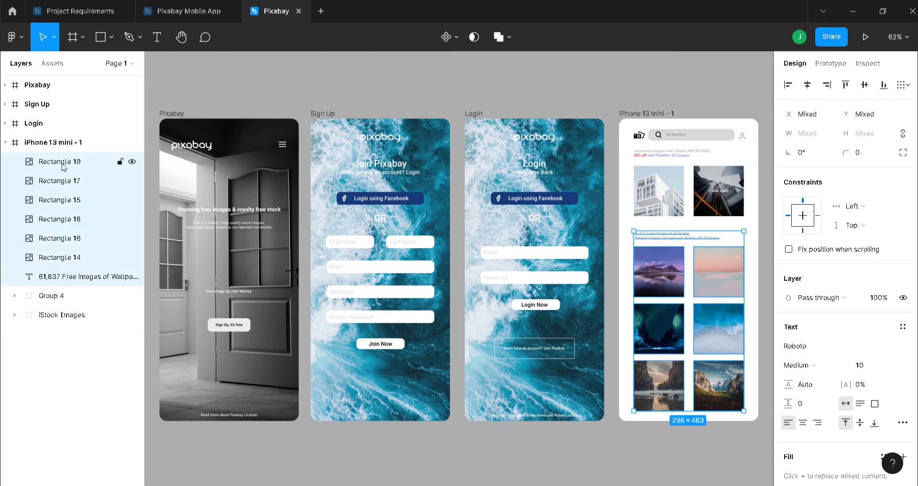
key(ctrl+g)
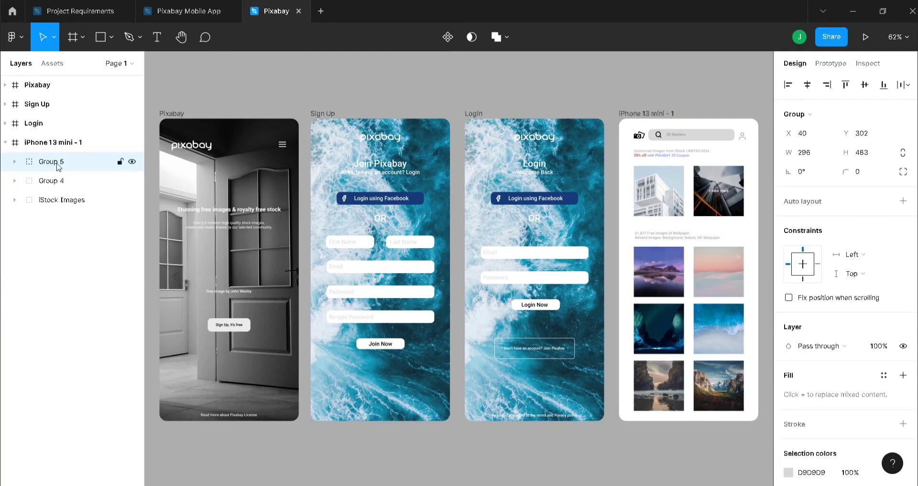
- Place the new group below iStock Images under the name Free images, and collapse the iPhone 13 mini - 1 frame's layer list
drag(57, 166, 62, 211)
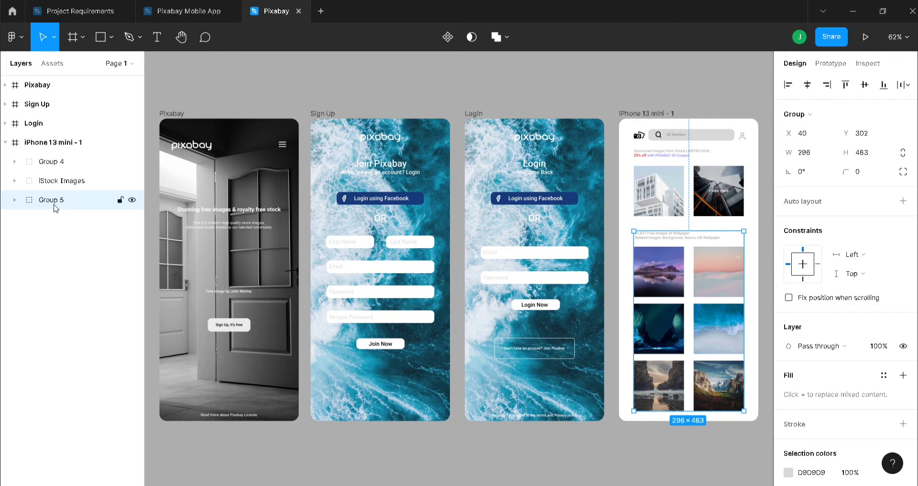
double_click(49, 201)
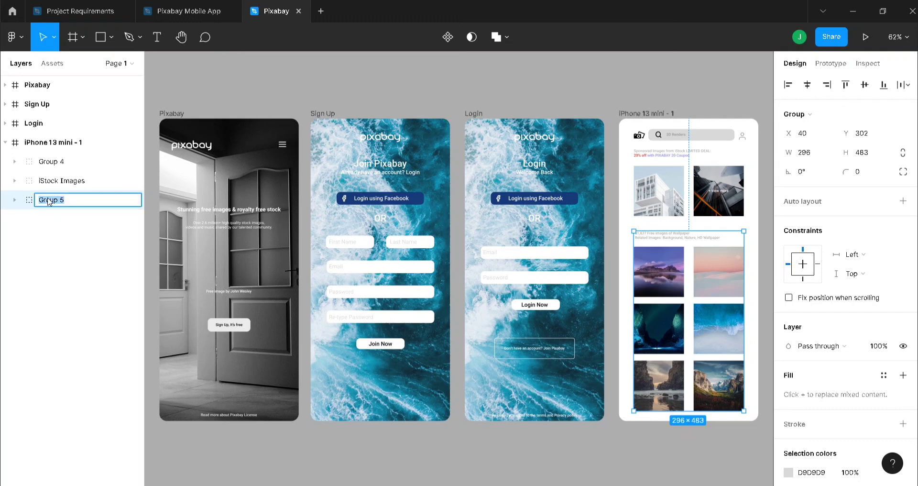
text(Free images)
key(Return)
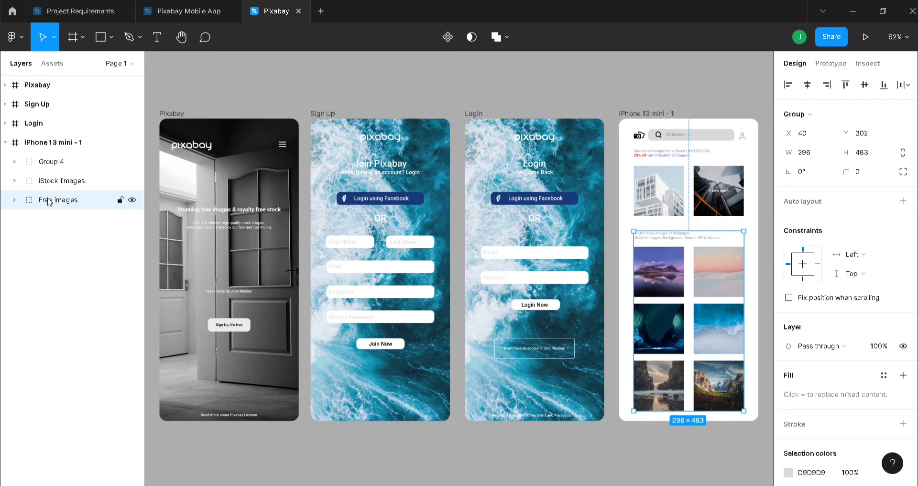
click(334, 79)
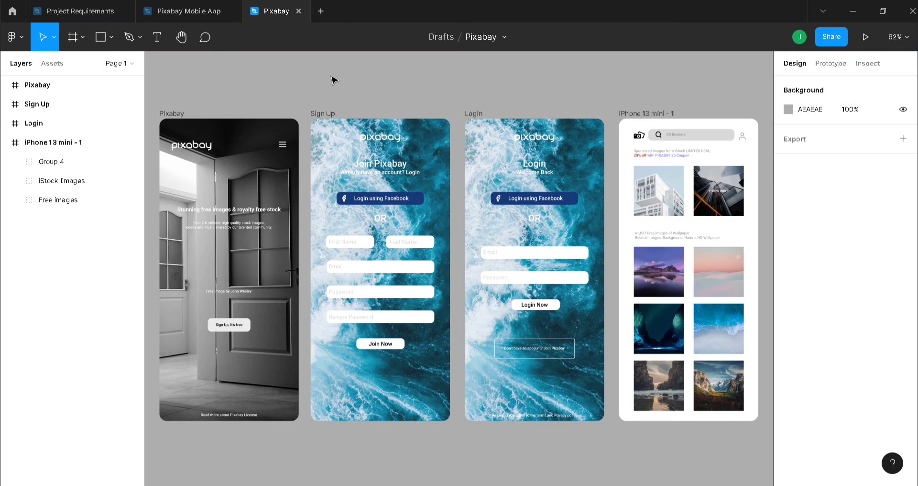
click(4, 142)
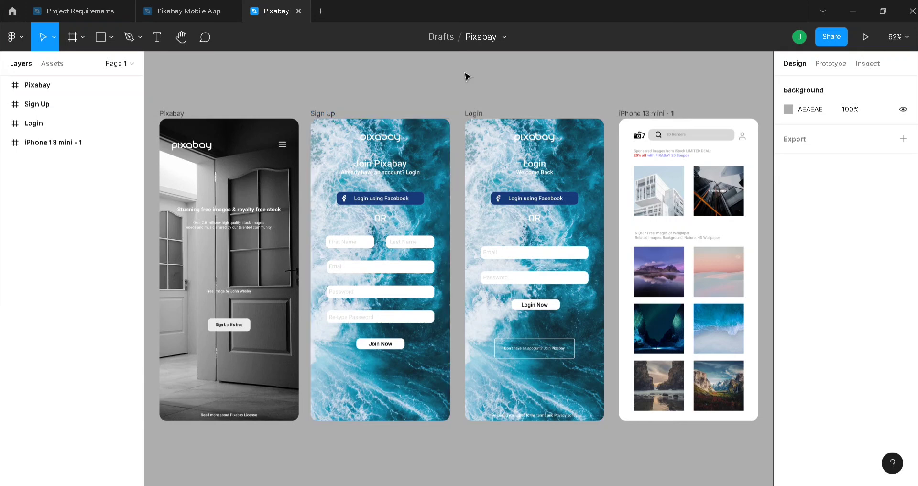